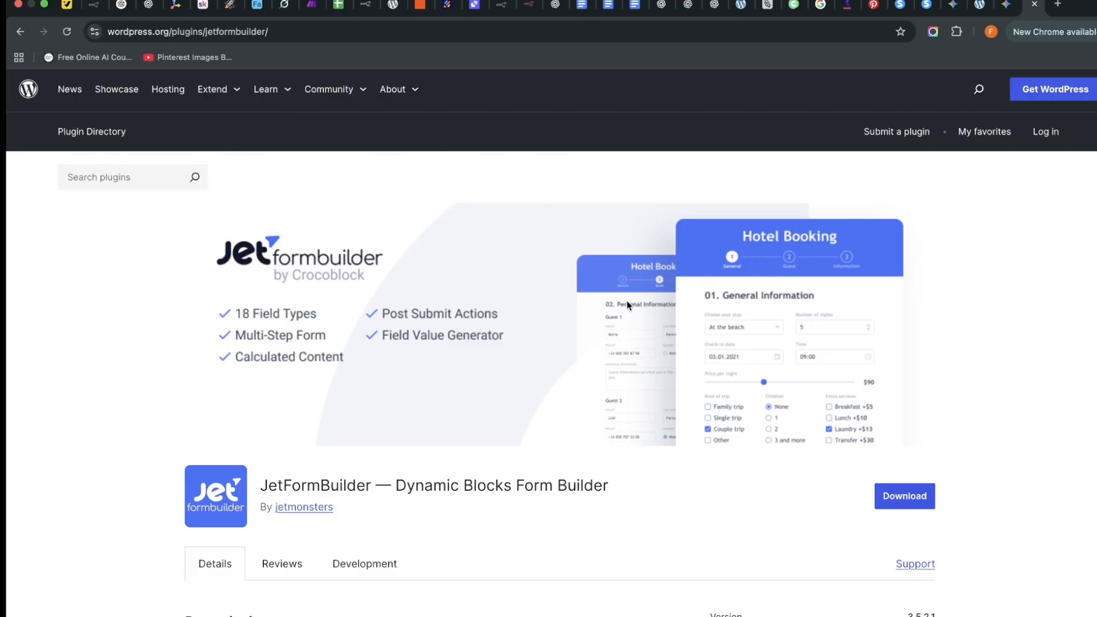
# Go back to the empty JetFormBuilder Forms list and close the Import HTML Form dialog.
pyautogui.click(979, 5)
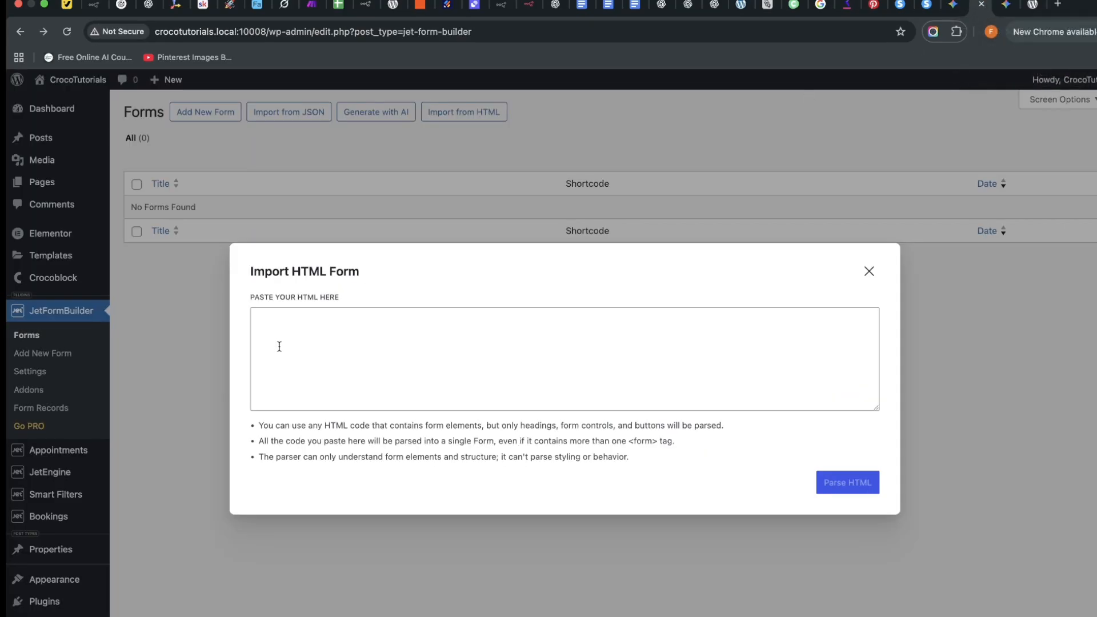
pyautogui.click(112, 318)
pyautogui.click(61, 313)
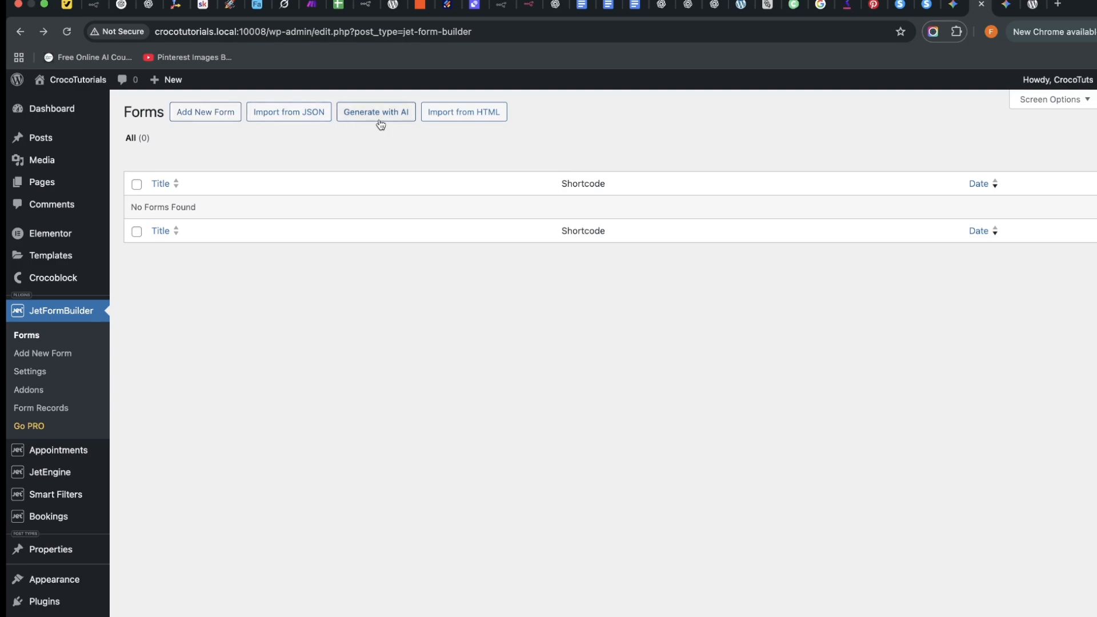
pyautogui.click(479, 117)
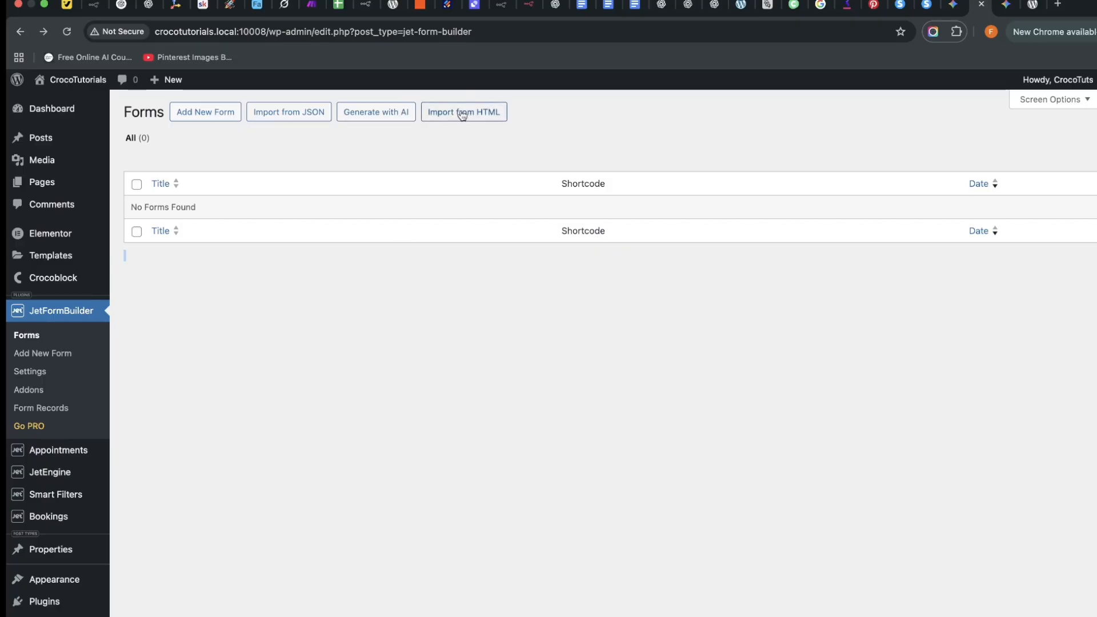
pyautogui.click(203, 112)
# Ask Gemini for HTML code for a contact form with name, email, subject and message fields.
pyautogui.click(1005, 6)
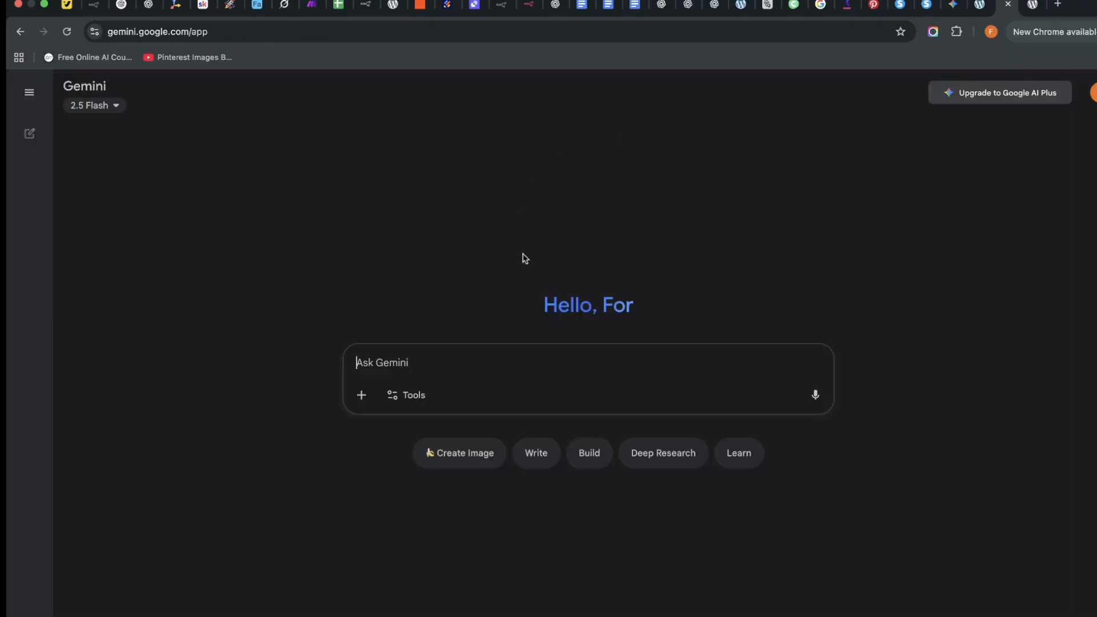
pyautogui.write('Gdenerate')
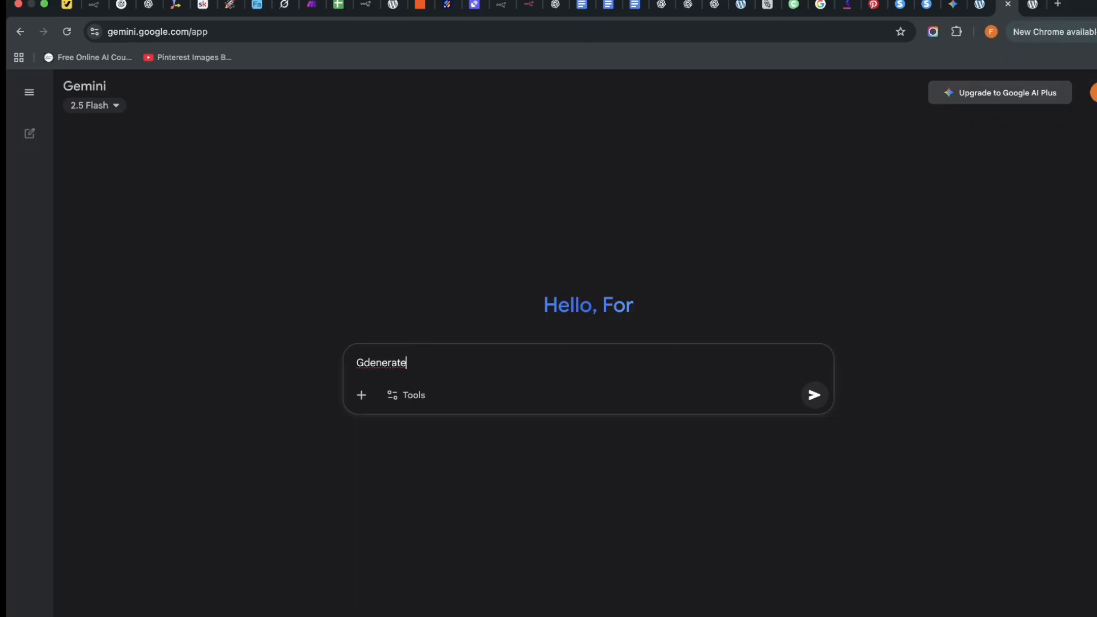
pyautogui.press('BackSpace')
pyautogui.click(641, 367)
pyautogui.write('the')
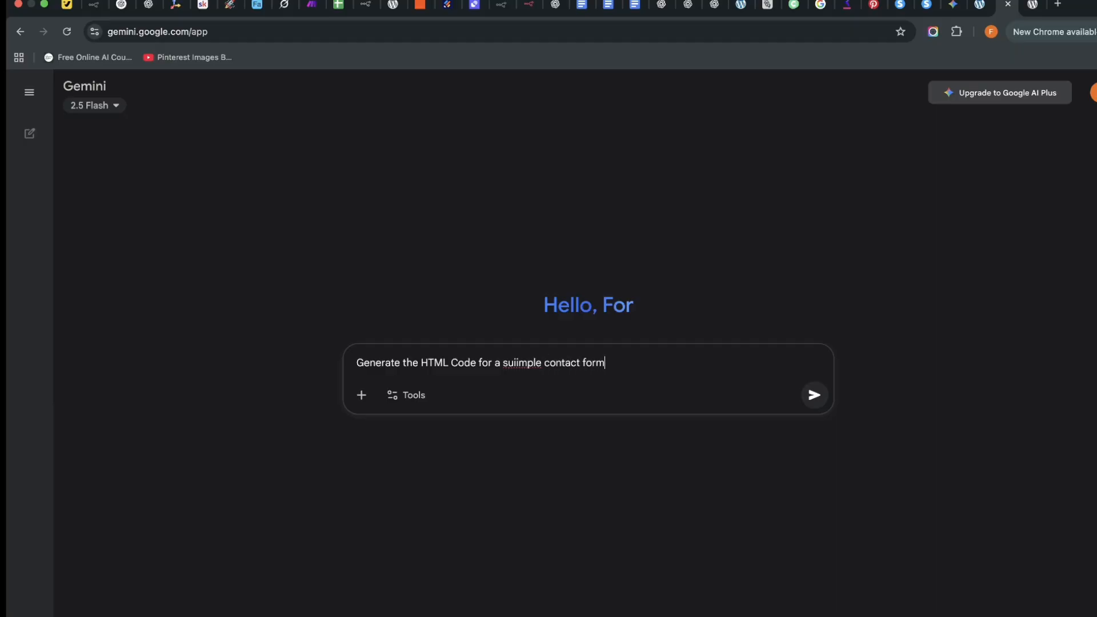
pyautogui.press('Return')
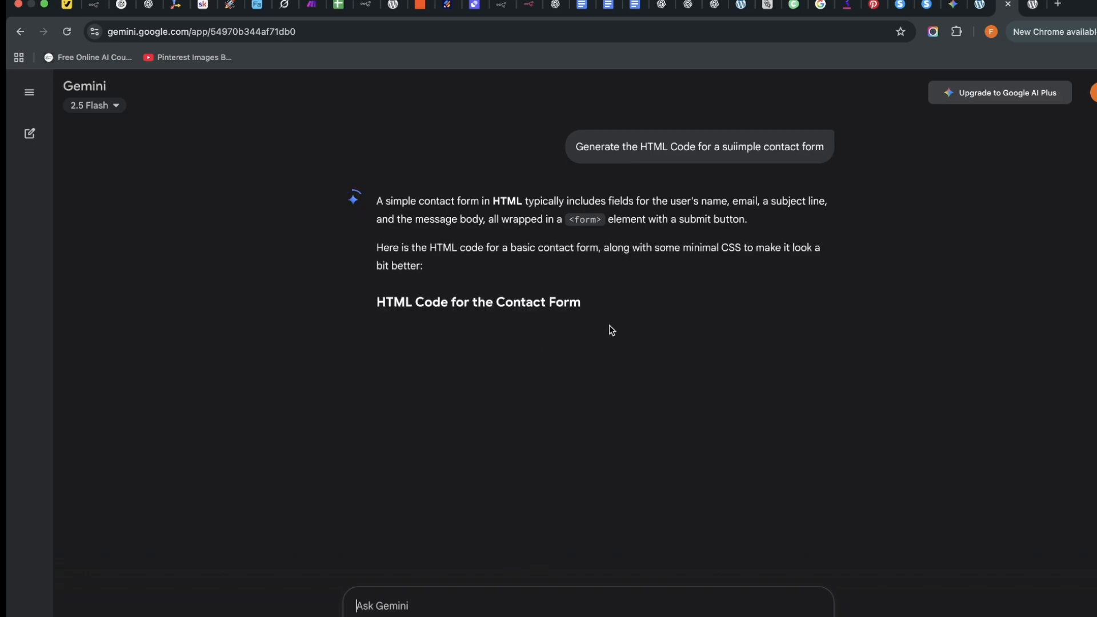
pyautogui.scroll(-8, 619, 297)
pyautogui.scroll(-10, 570, 357)
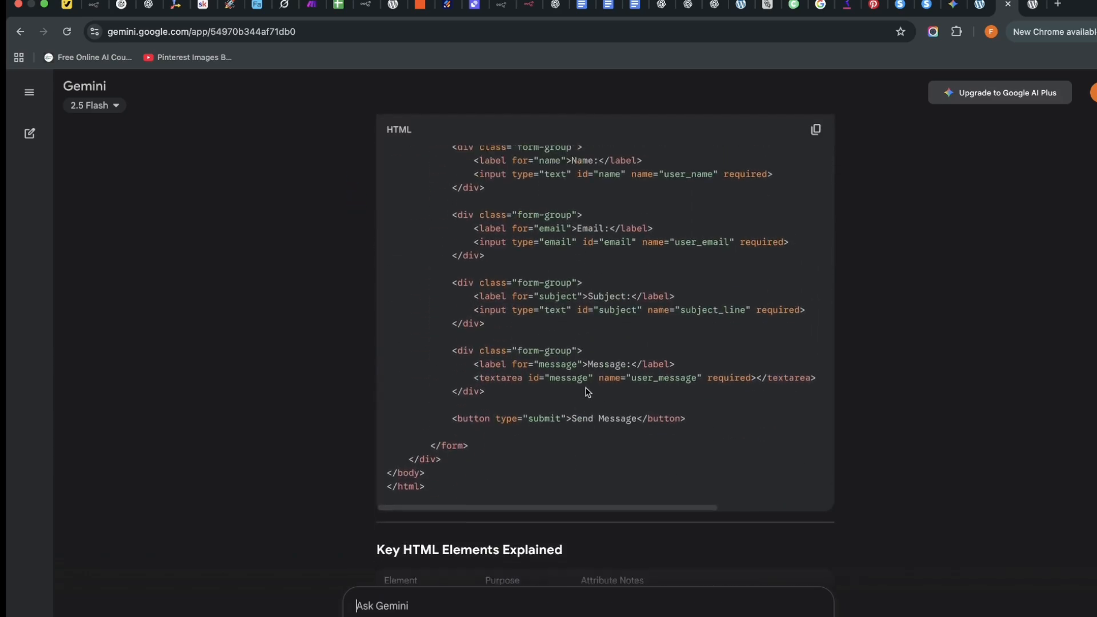
pyautogui.scroll(8, 628, 285)
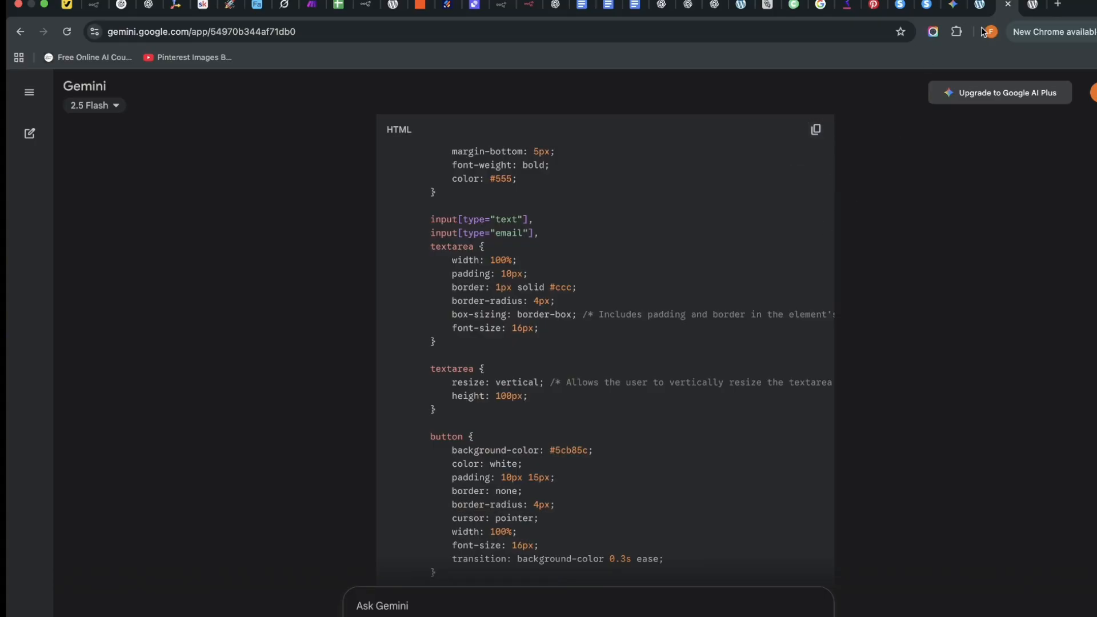
pyautogui.click(979, 5)
# Paste the Gemini contact-form HTML into Import from HTML, parse it, and create the form.
pyautogui.click(480, 114)
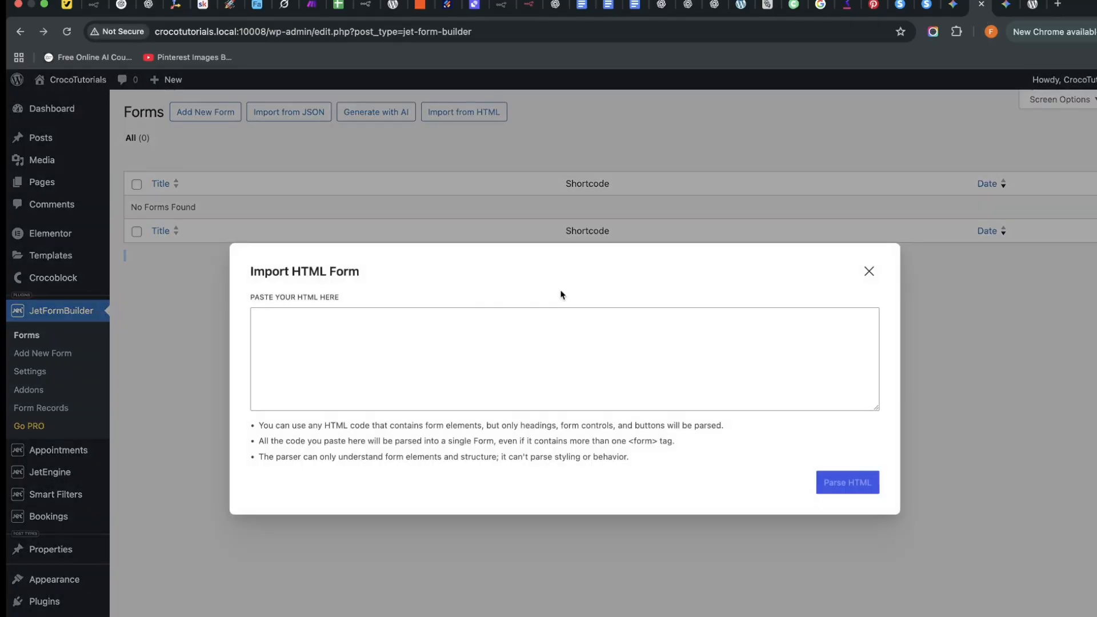
pyautogui.click(368, 344)
pyautogui.press('super+v')
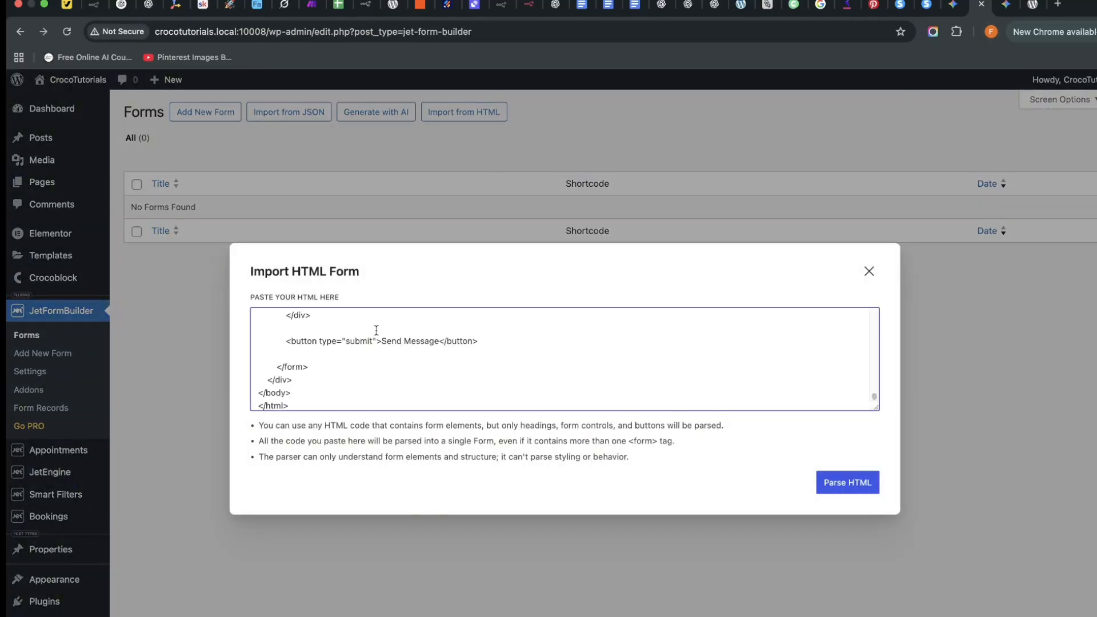
pyautogui.click(847, 484)
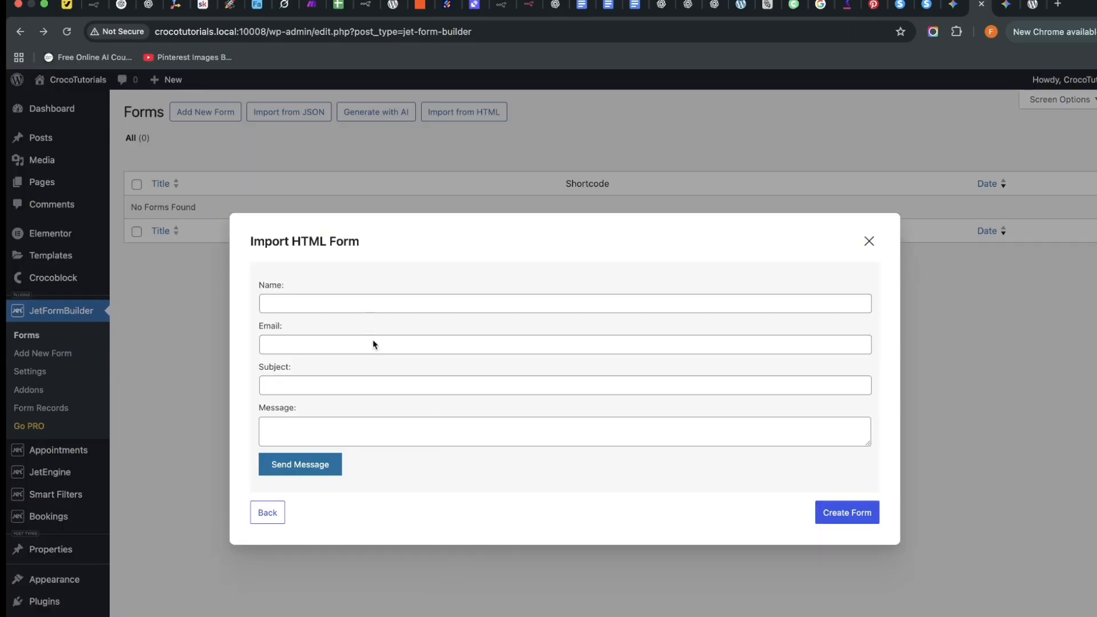
pyautogui.click(840, 514)
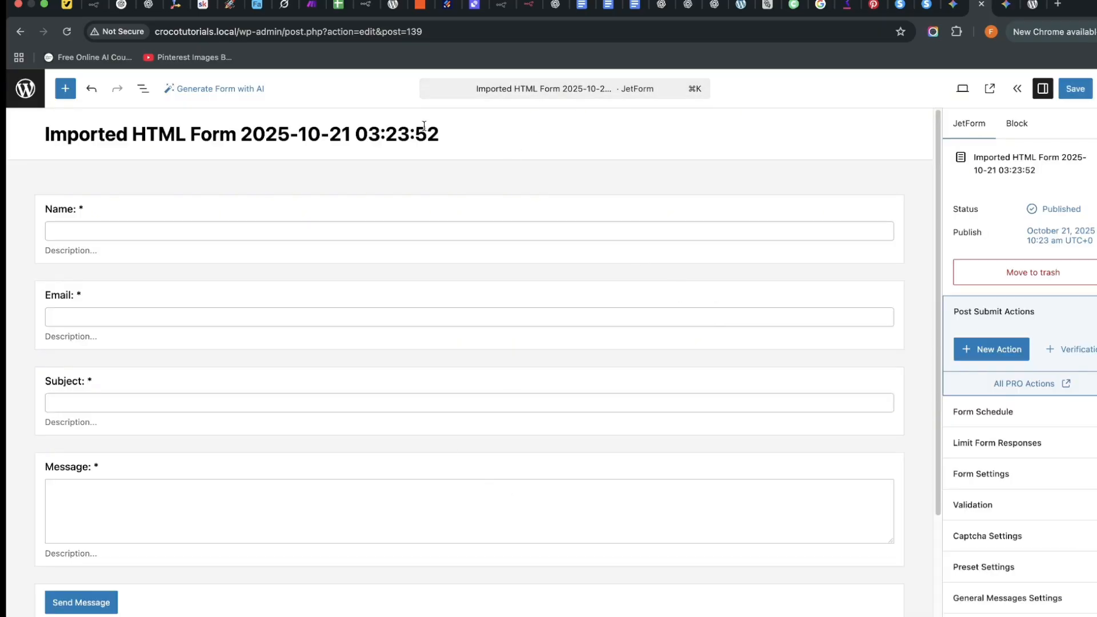
# Replace the timestamped form title with 'Gemini form' and save.
pyautogui.tripleClick(407, 127)
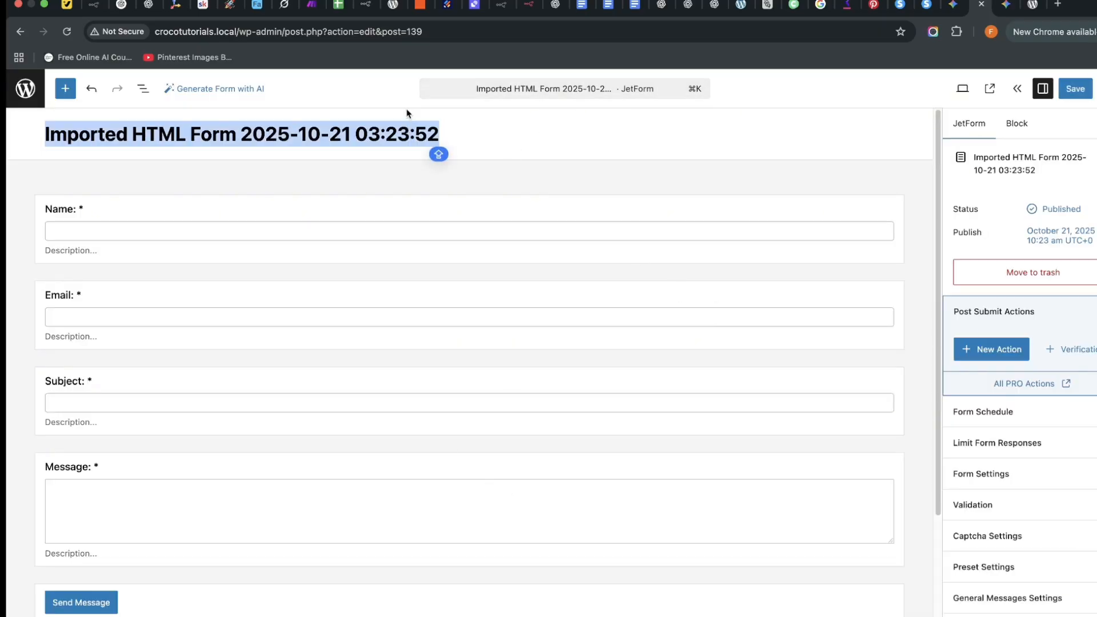
pyautogui.write('GE')
pyautogui.press('BackSpace')
pyautogui.write('e')
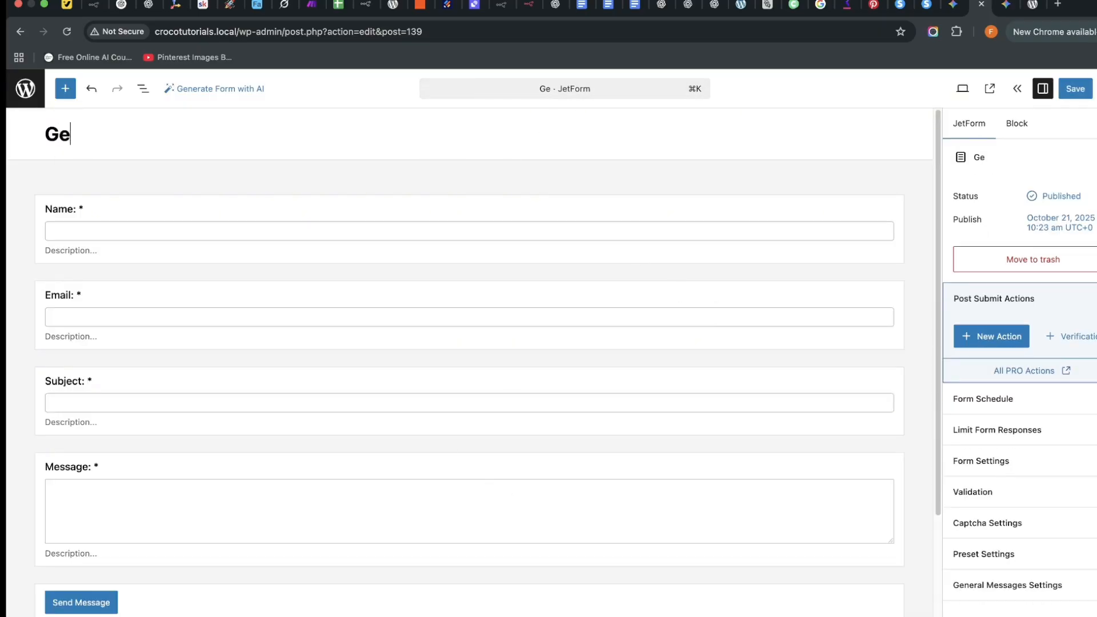
pyautogui.write('mini form')
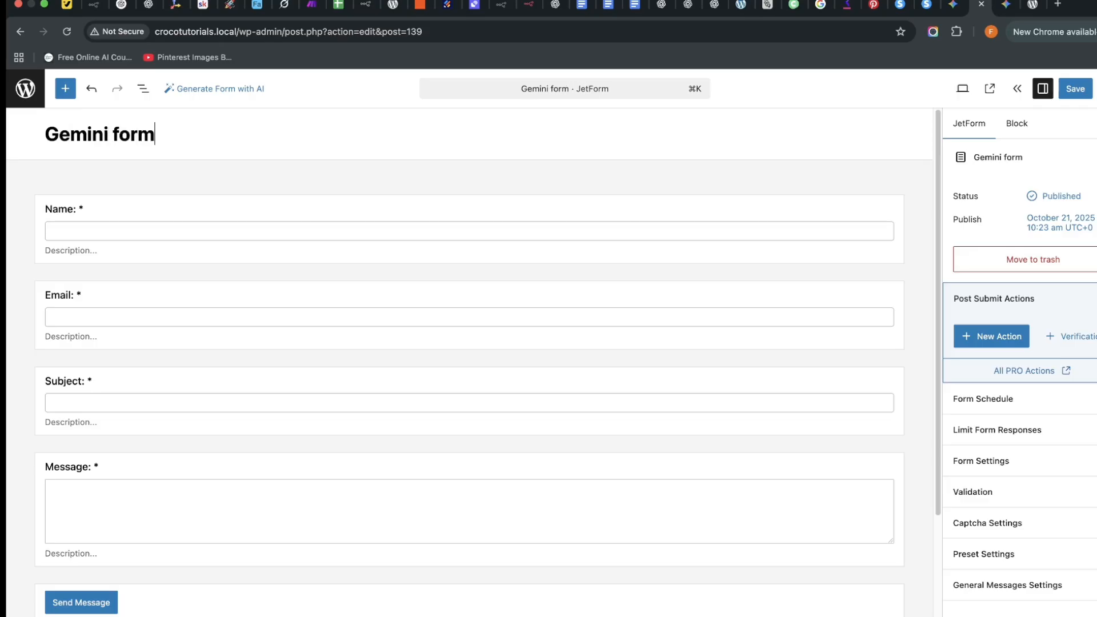
pyautogui.click(1075, 89)
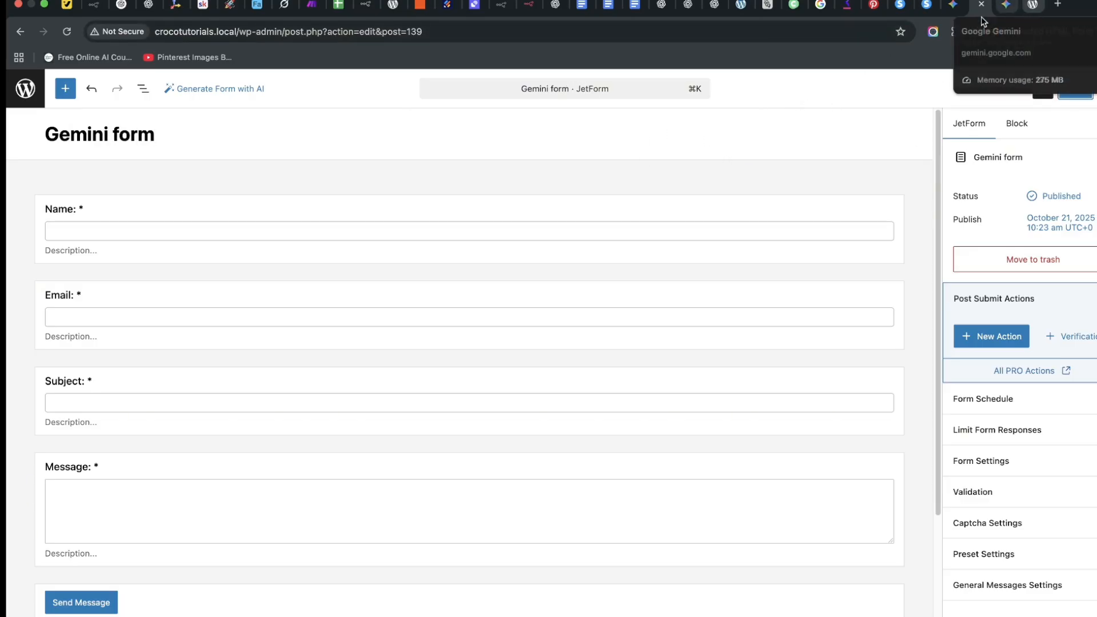
# Copy the site's base address and load it in a new browser tab.
pyautogui.moveTo(239, 31); pyautogui.dragTo(78, 9)
pyautogui.rightClick(231, 34)
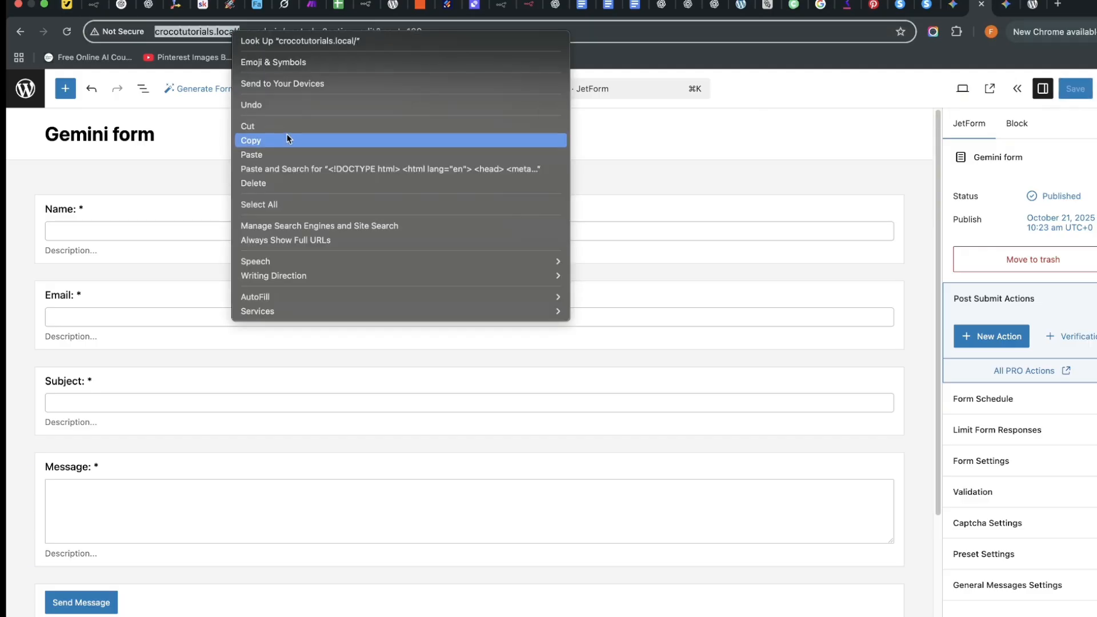
pyautogui.click(287, 139)
pyautogui.click(1057, 4)
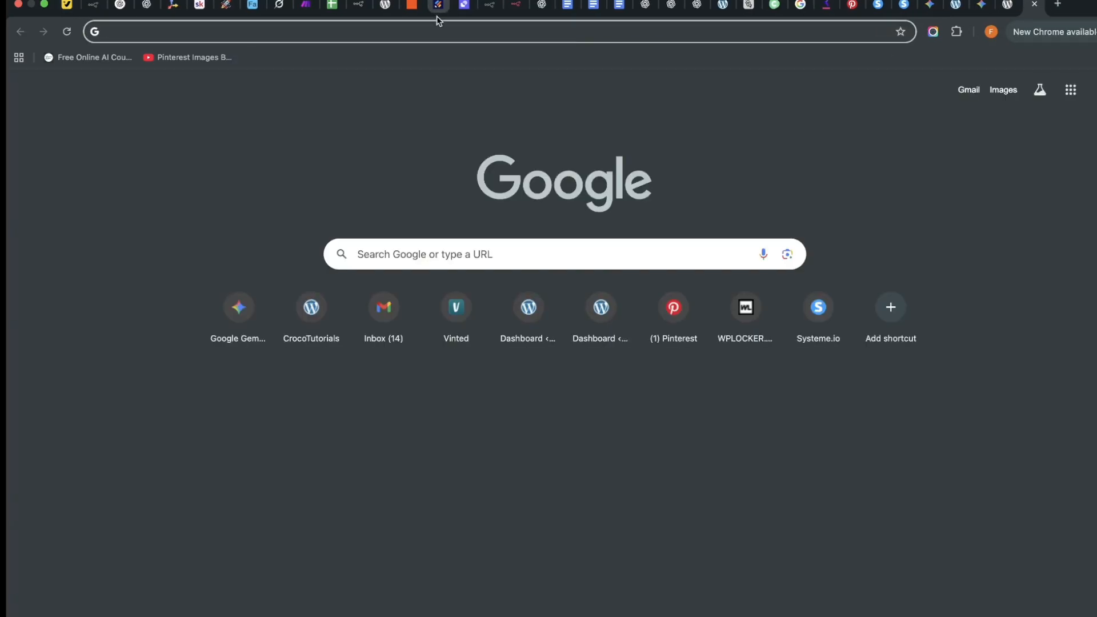
pyautogui.rightClick(447, 33)
pyautogui.click(525, 116)
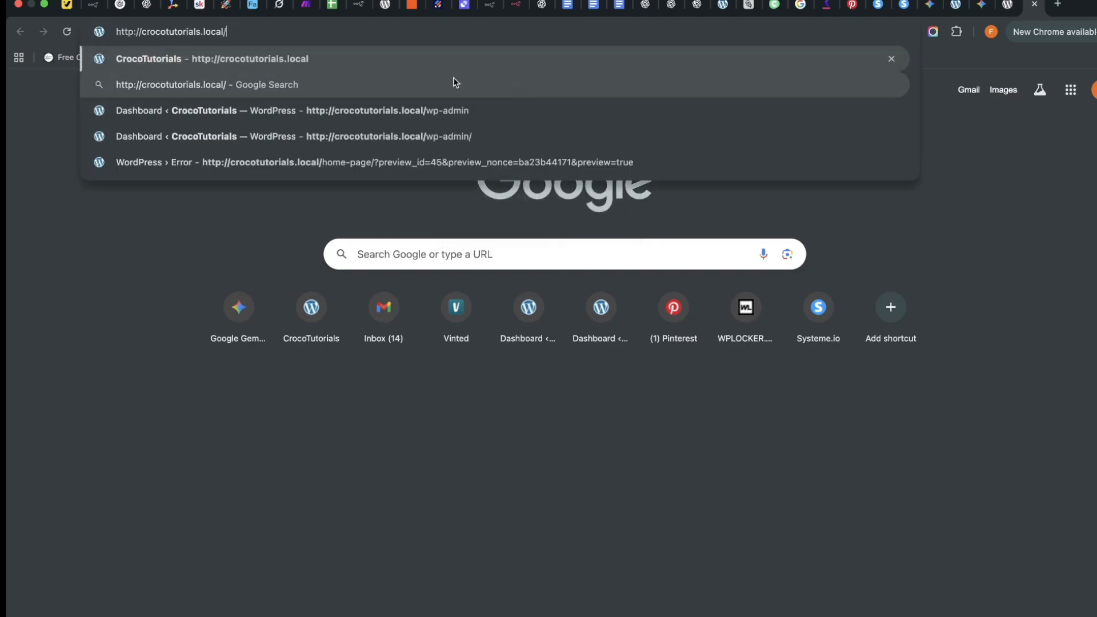
pyautogui.press('Return')
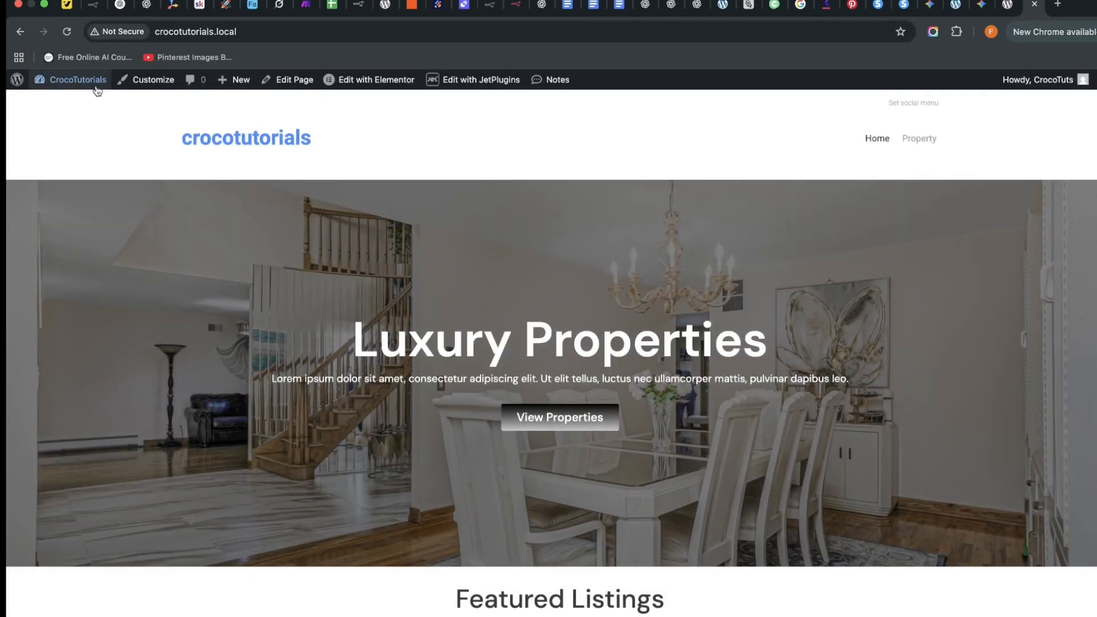
# From Dashboard > All Pages, open Sample Contact Page in Elementor in a new tab.
pyautogui.moveTo(78, 79)
pyautogui.click(79, 108)
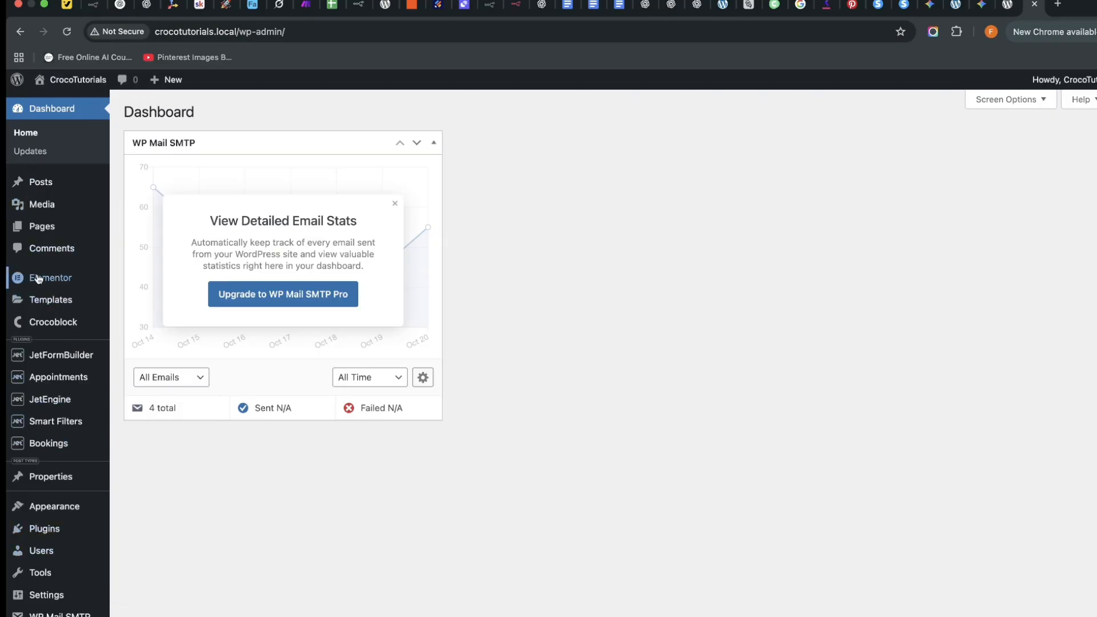
pyautogui.moveTo(47, 227)
pyautogui.click(146, 231)
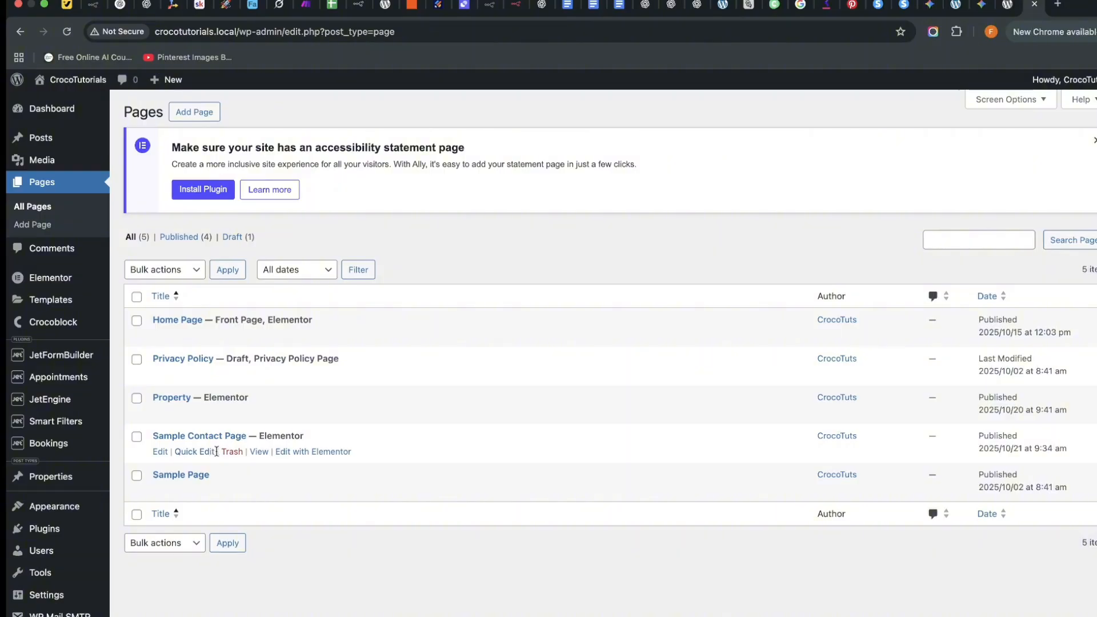
pyautogui.rightClick(296, 452)
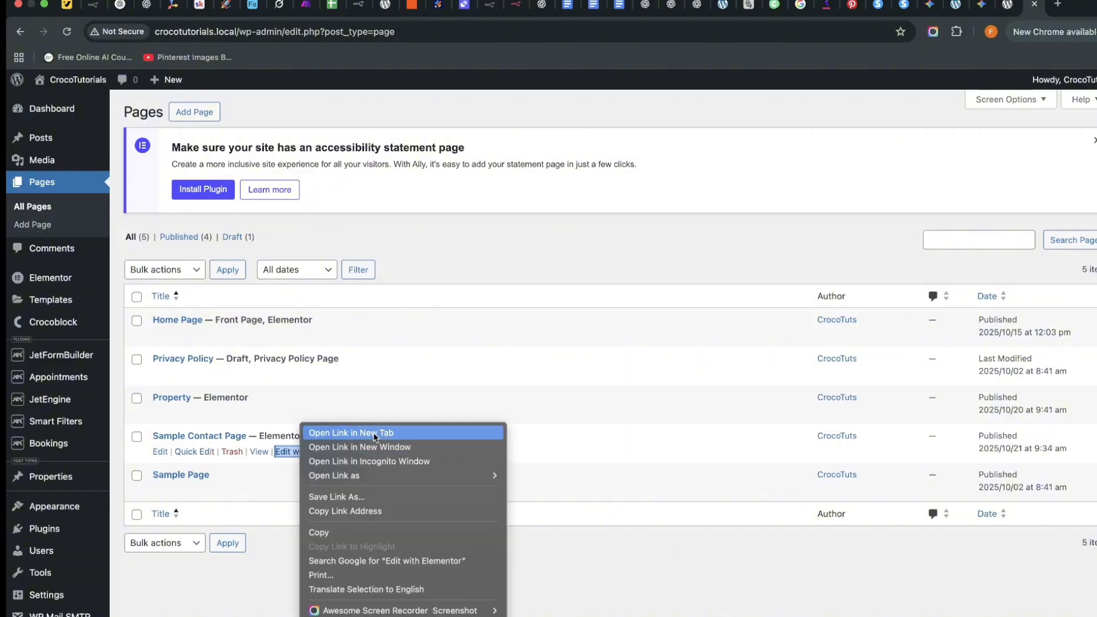
pyautogui.click(318, 424)
pyautogui.click(1021, 8)
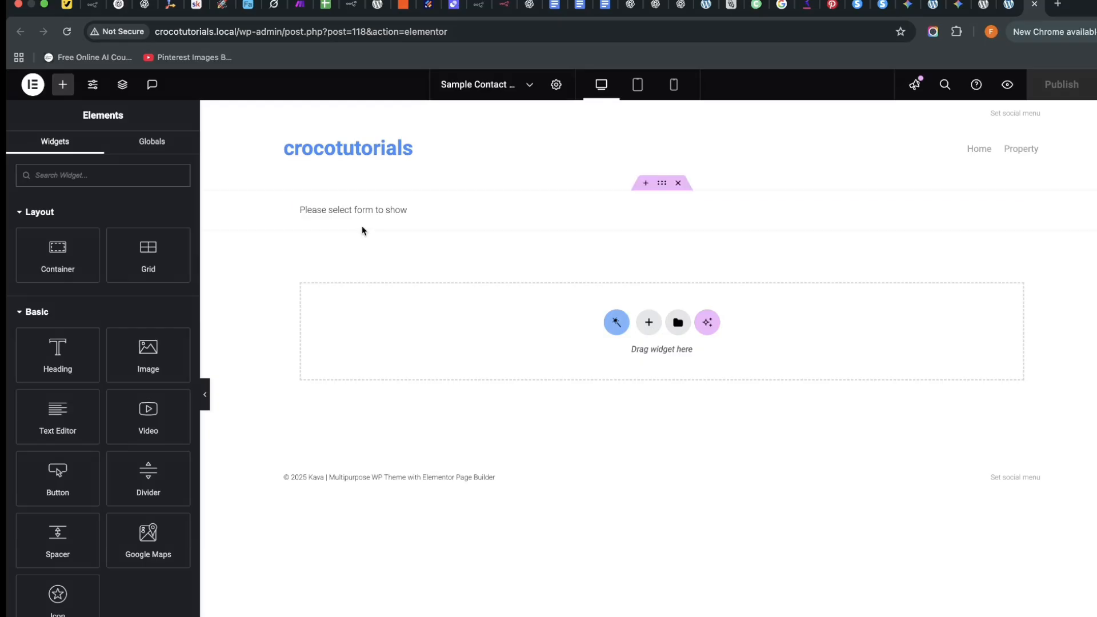
# Delete the empty JetForm widget and add a single-column flexbox container to the page.
pyautogui.click(404, 213)
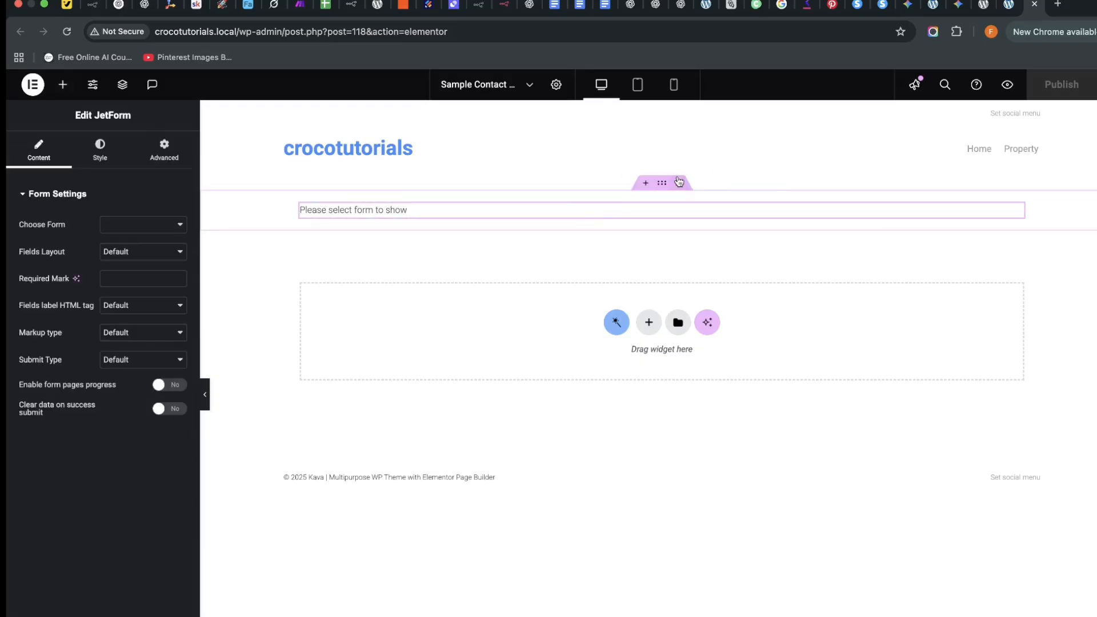
pyautogui.click(677, 181)
pyautogui.click(616, 304)
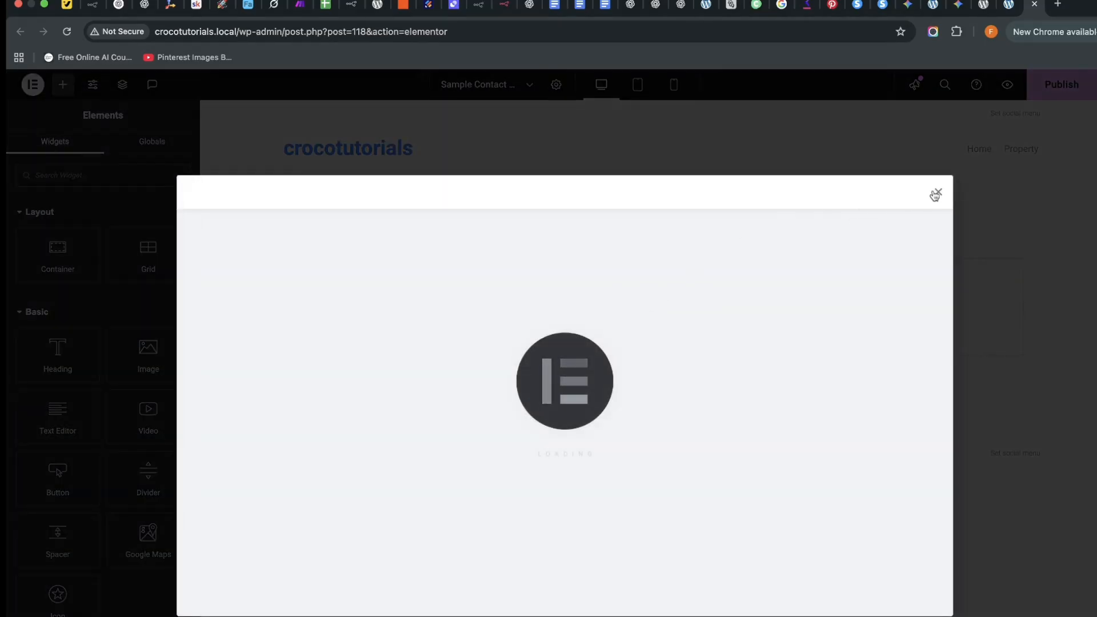
pyautogui.click(936, 192)
pyautogui.click(648, 298)
pyautogui.click(621, 341)
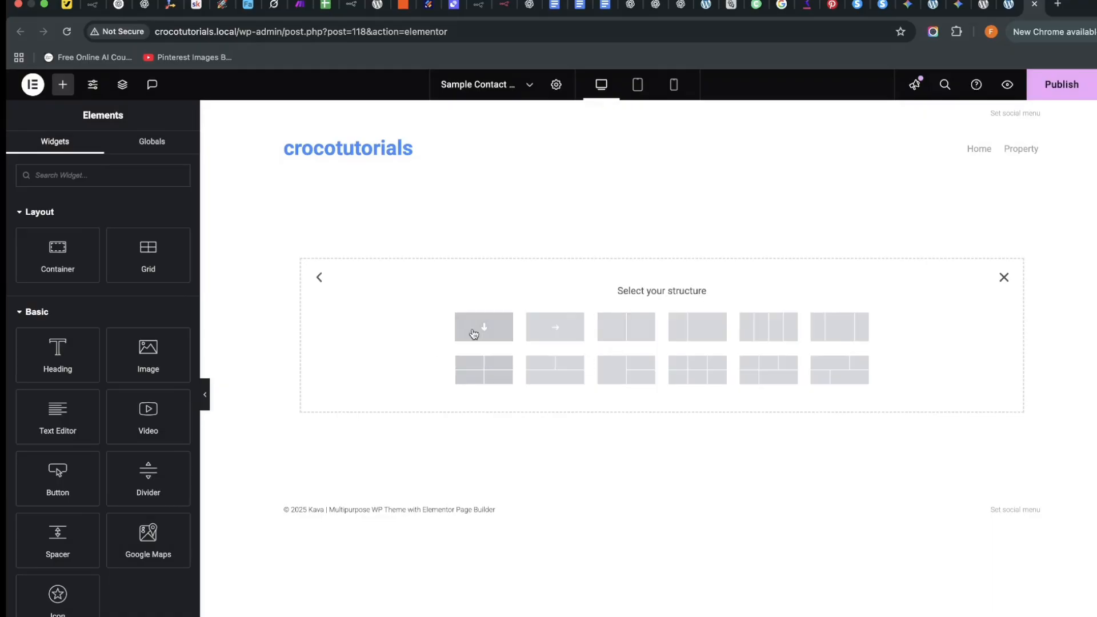
pyautogui.click(484, 326)
# Nest a container in the section and drop in a JetForm widget showing Gemini form.
pyautogui.click(63, 85)
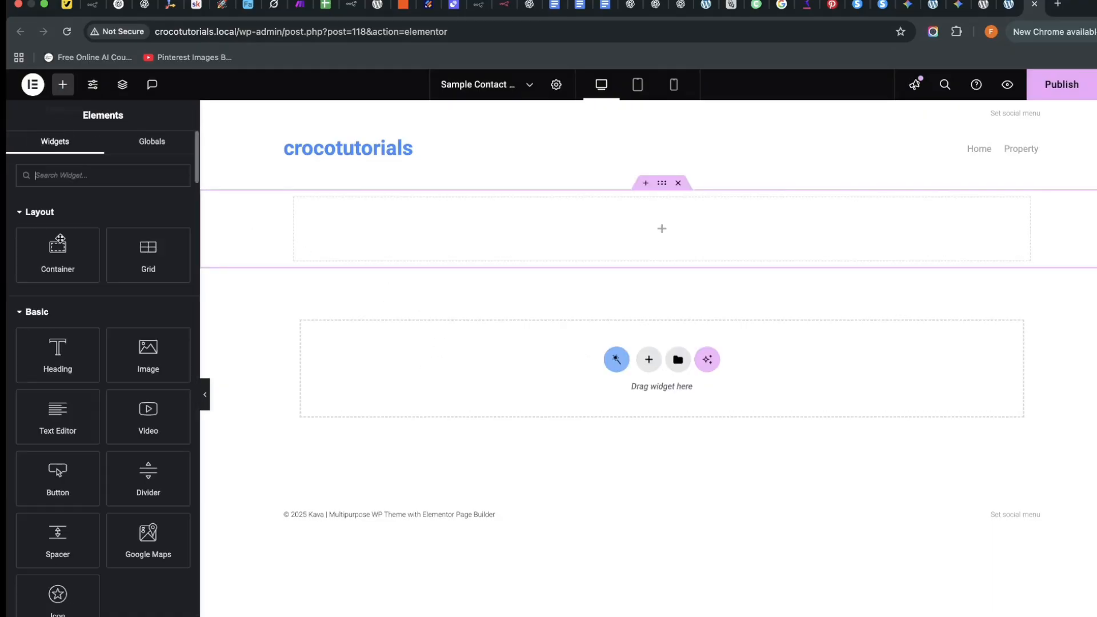
pyautogui.moveTo(57, 251); pyautogui.dragTo(456, 226)
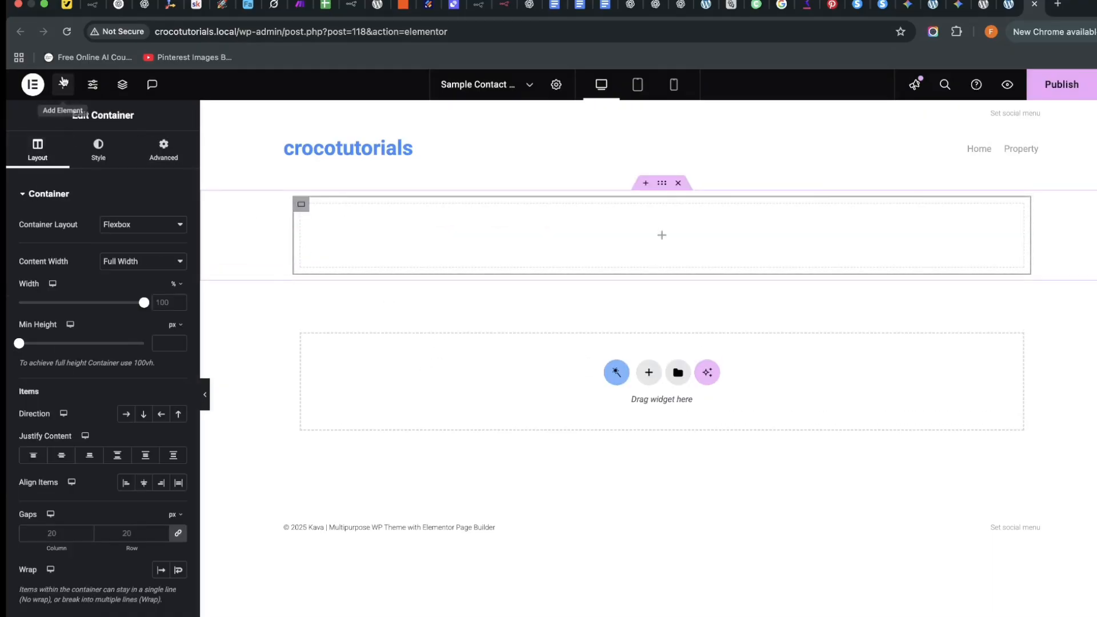
pyautogui.click(63, 85)
pyautogui.write('form')
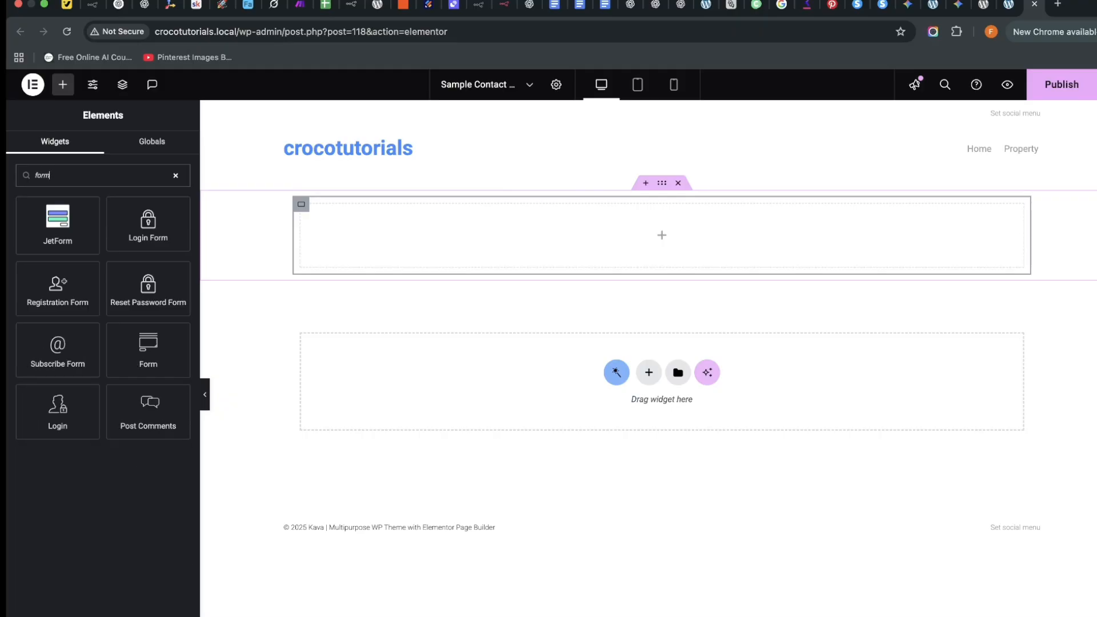
pyautogui.moveTo(60, 229); pyautogui.dragTo(456, 225)
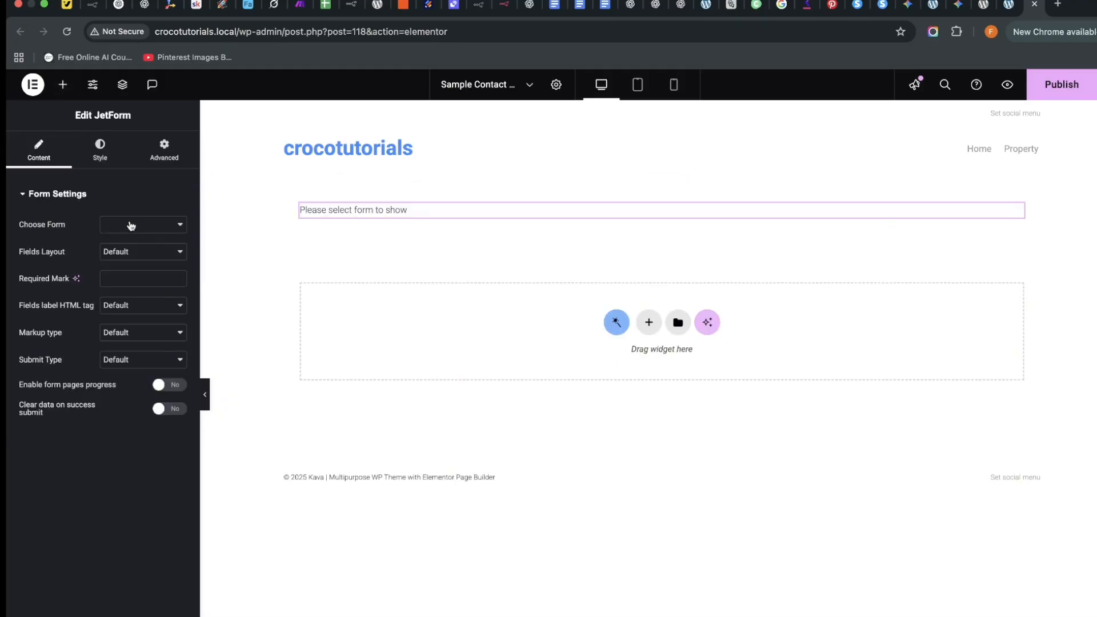
pyautogui.click(131, 225)
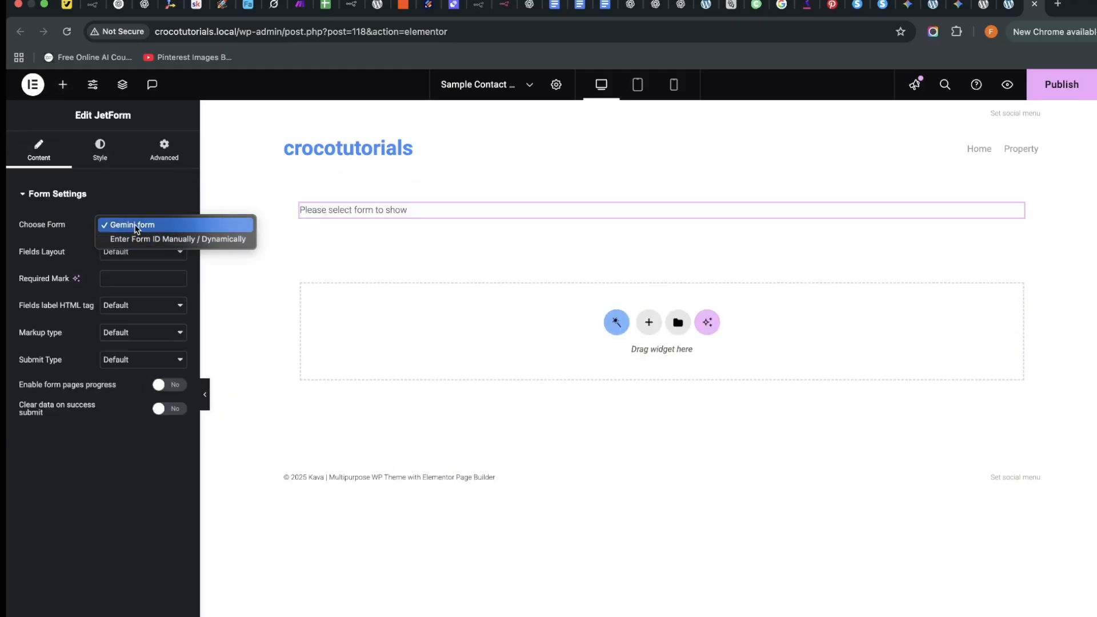
pyautogui.click(131, 224)
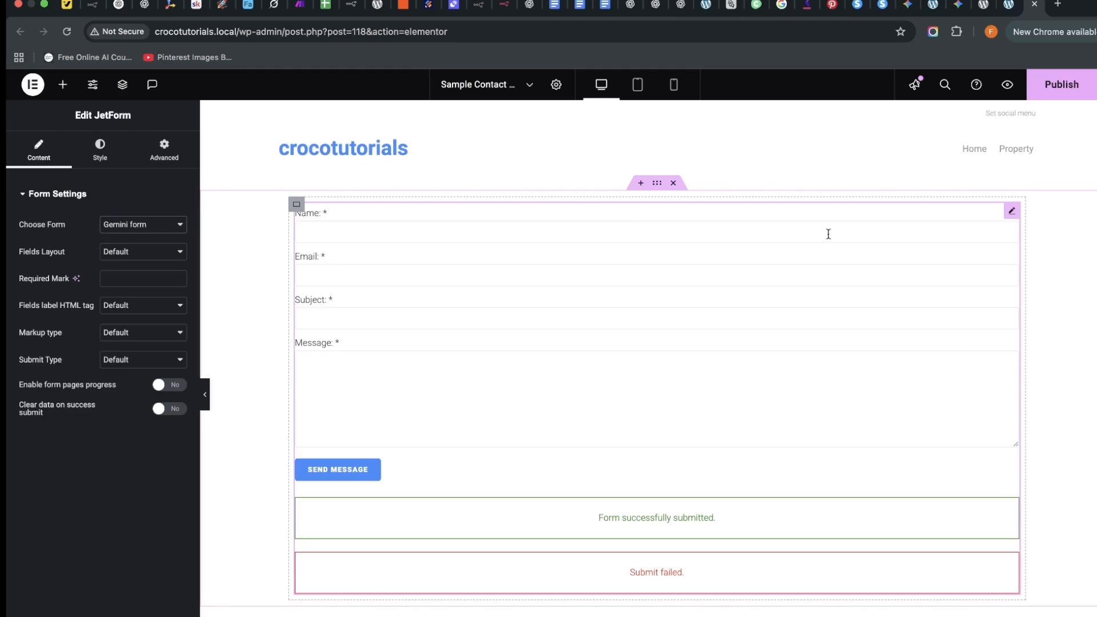
# Review the JetForm widget's Style options, then return to the WordPress Pages list.
pyautogui.click(121, 153)
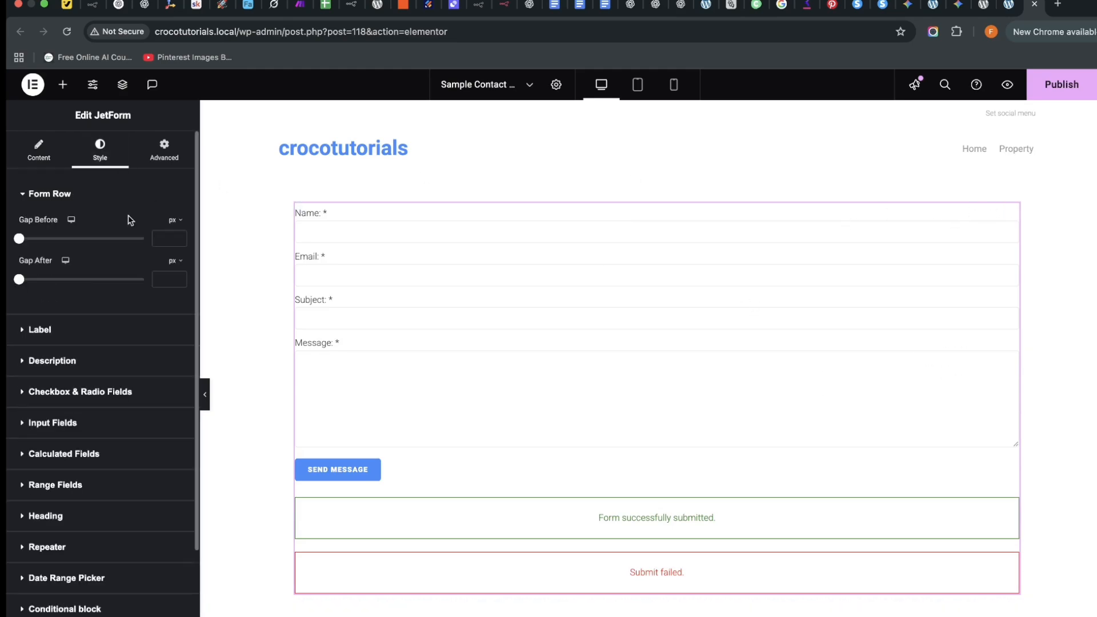
pyautogui.scroll(-5, 54, 457)
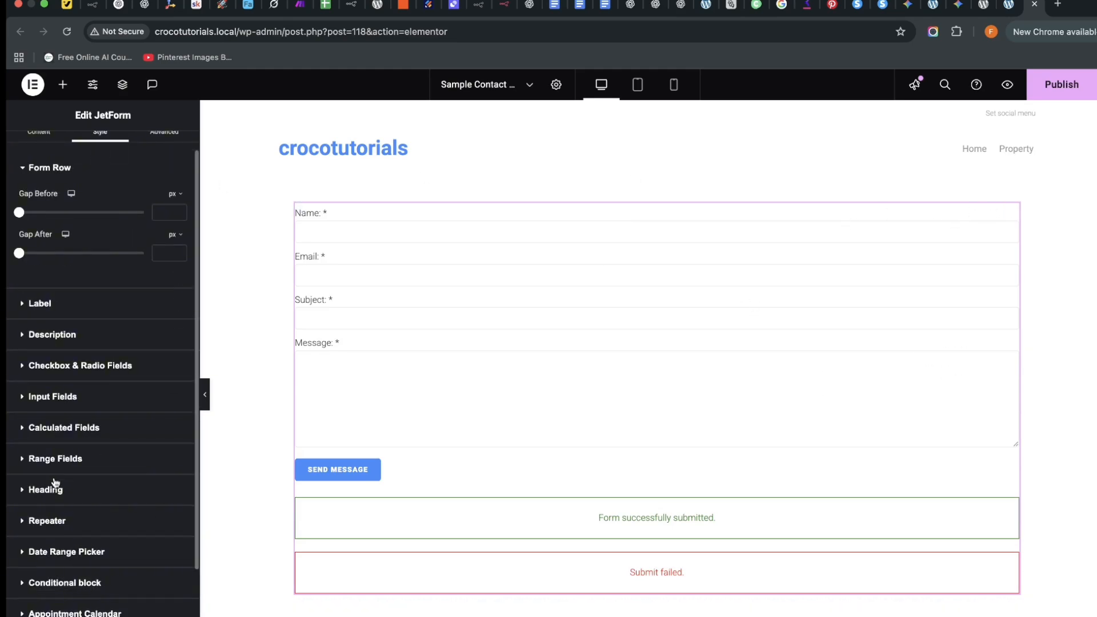
pyautogui.scroll(2, 49, 389)
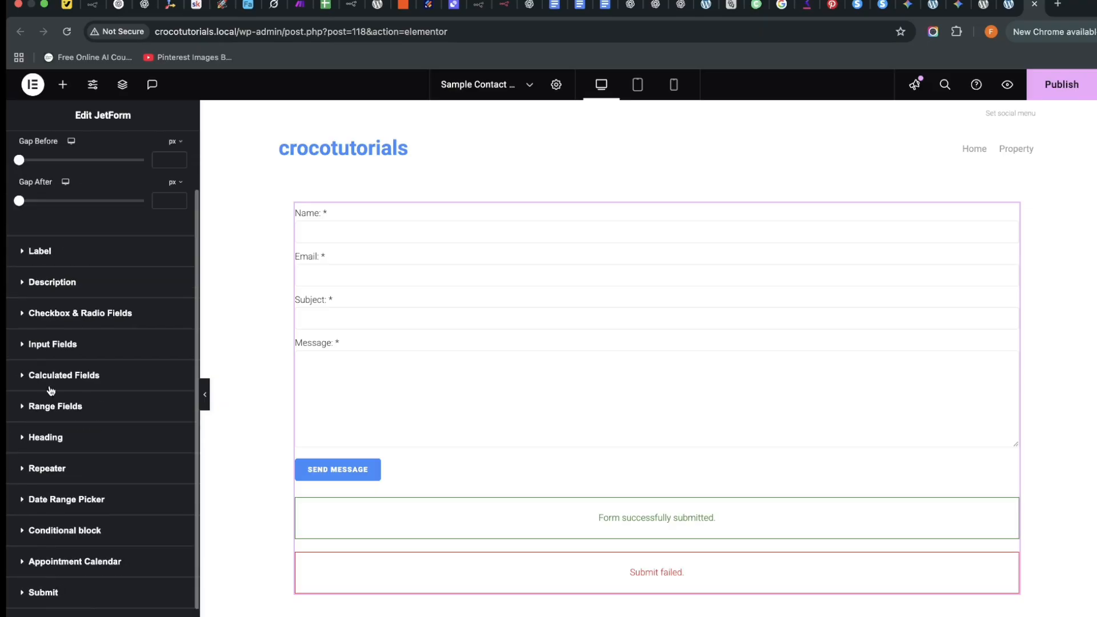
pyautogui.scroll(-2, 67, 423)
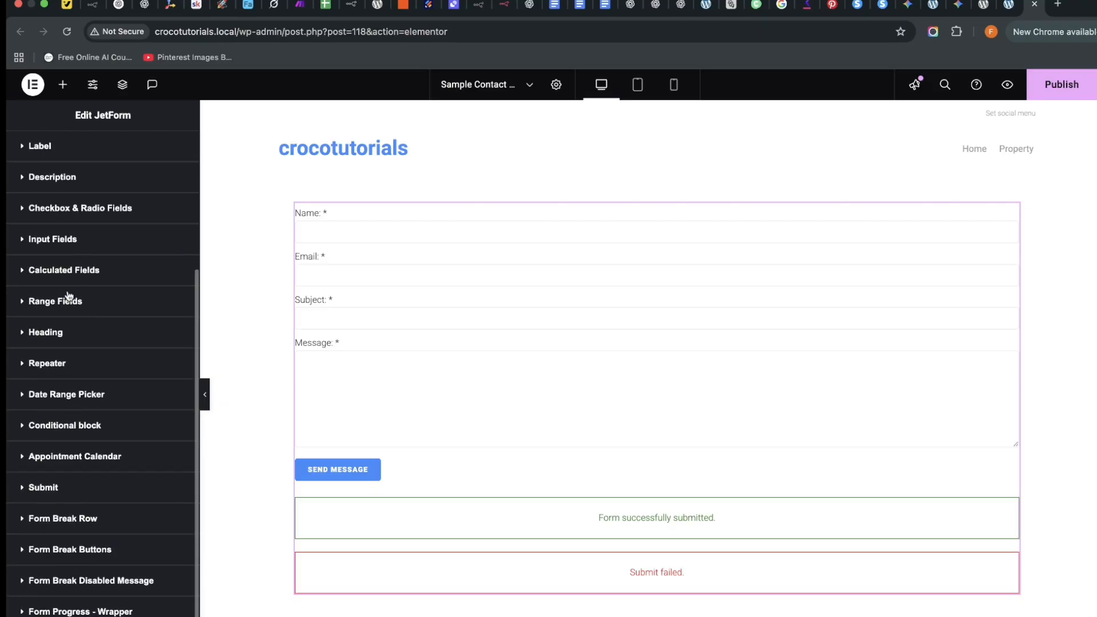
pyautogui.scroll(1, 76, 347)
pyautogui.click(1005, 7)
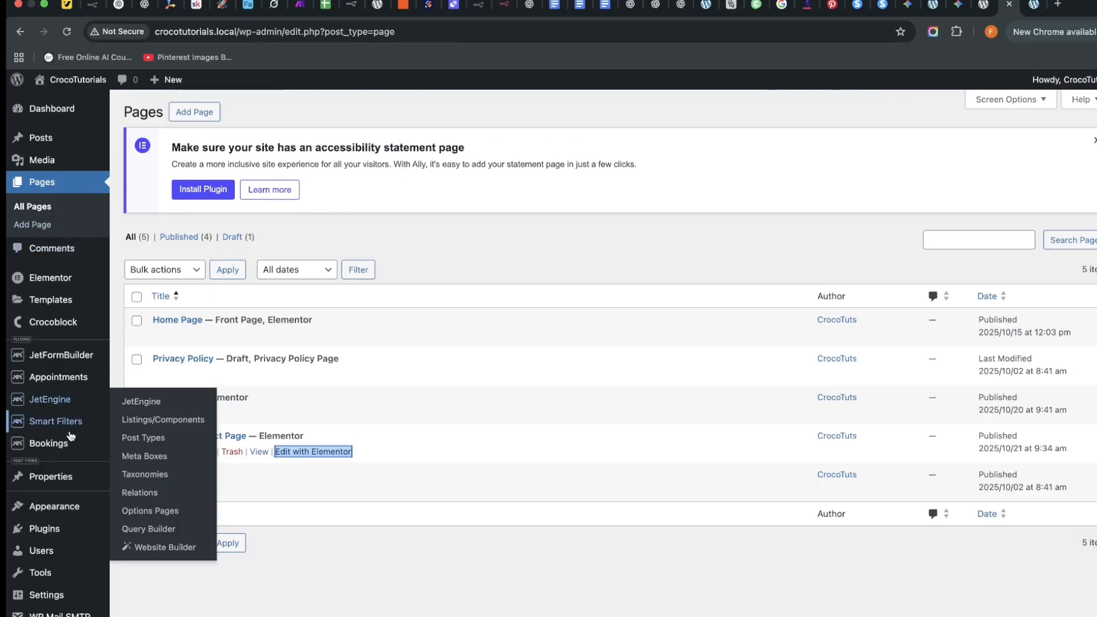
# Open Generate with AI from the JetFormBuilder Forms list and focus its prompt box.
pyautogui.click(60, 354)
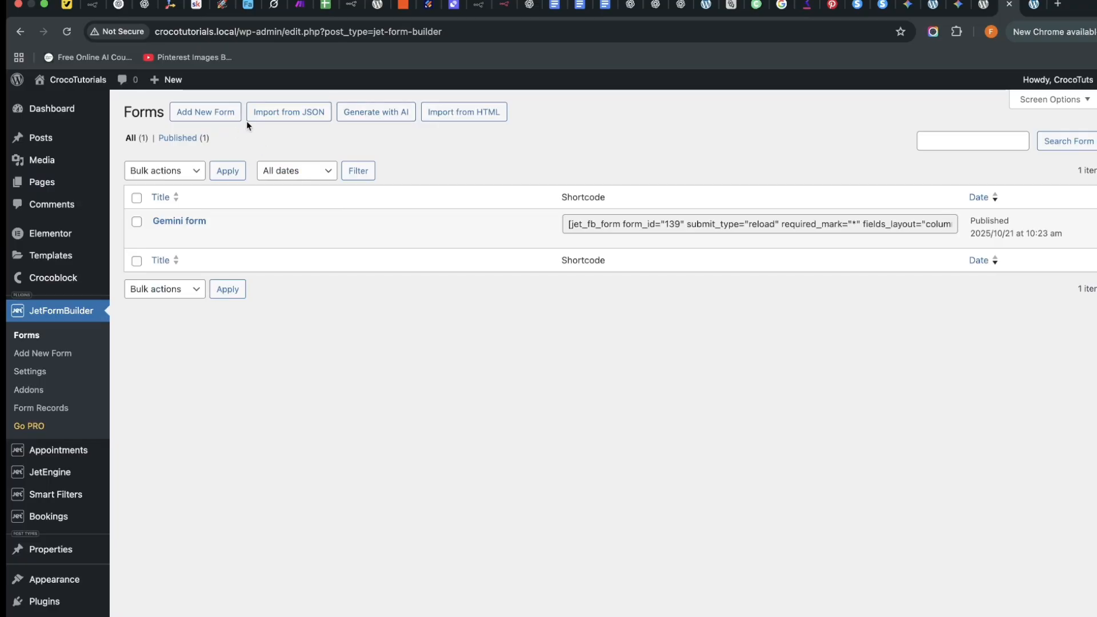
pyautogui.click(376, 114)
pyautogui.click(368, 294)
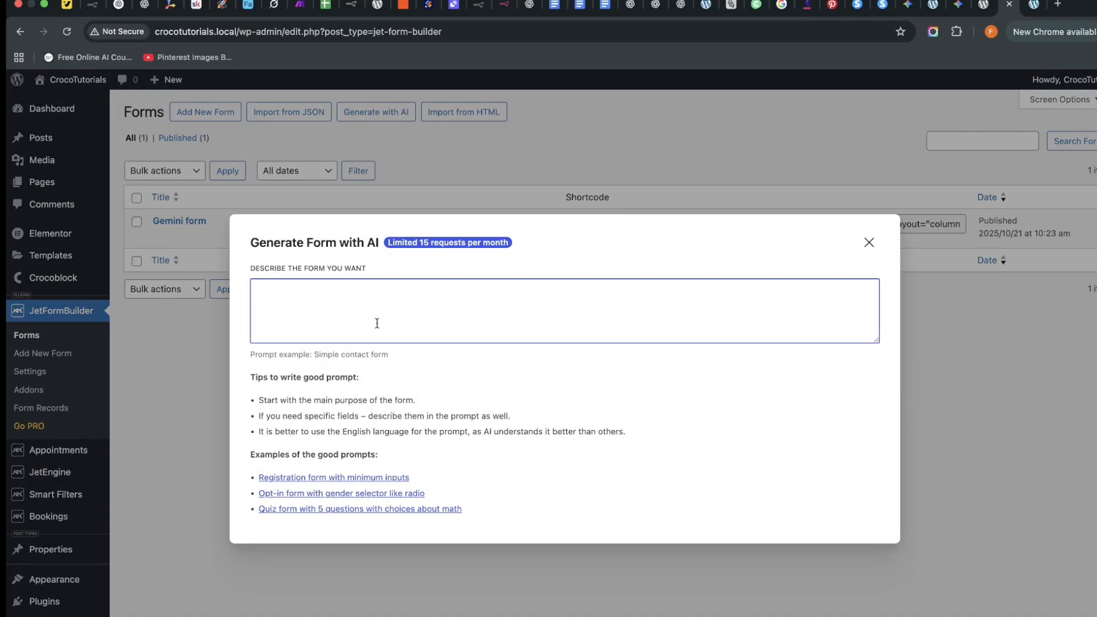
# In Gemini, begin typing a request that starts with 'Generate the'.
pyautogui.click(958, 6)
pyautogui.scroll(10, 681, 367)
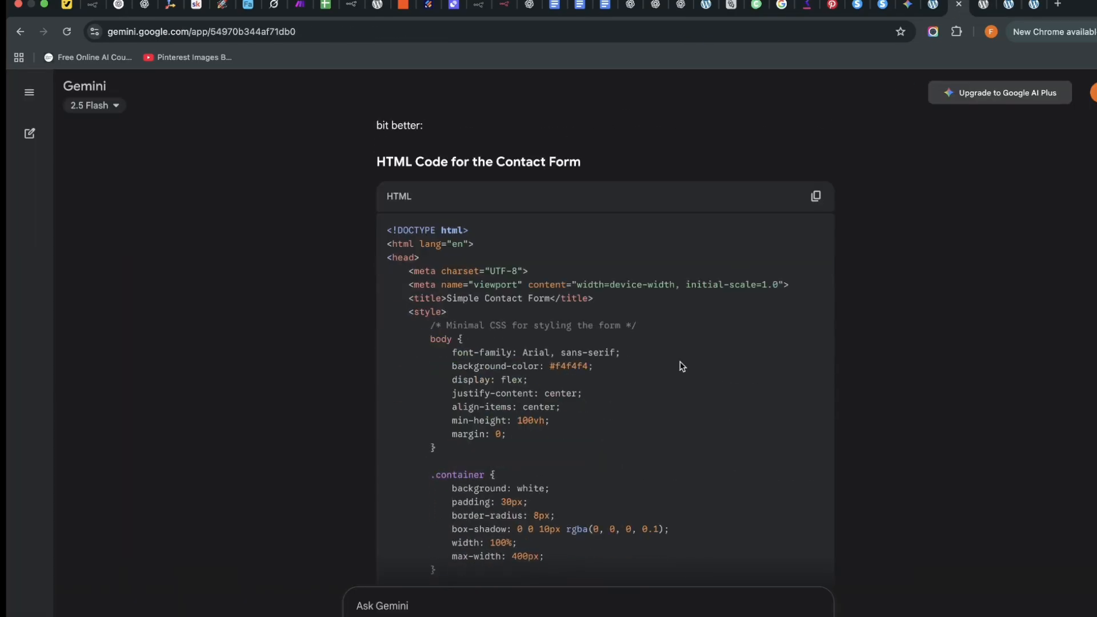
pyautogui.write('Generate the prompt for a consulattion contact form for an audit for')
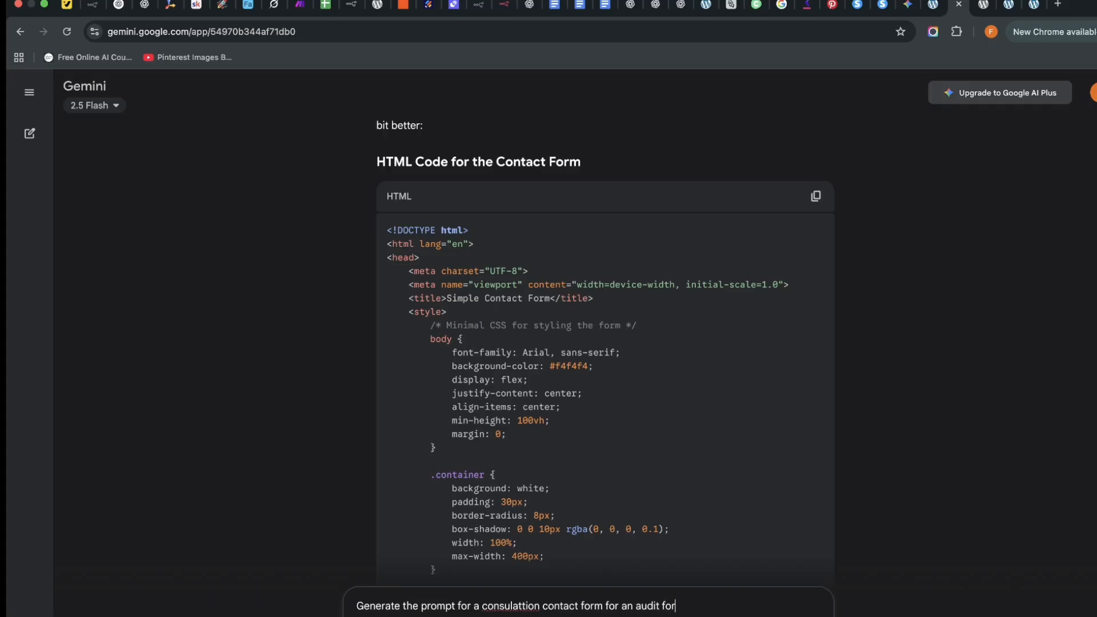
# Send Gemini the request for a consultation contact form prompt for an audit firm website.
pyautogui.write('bsite')
pyautogui.press('Return')
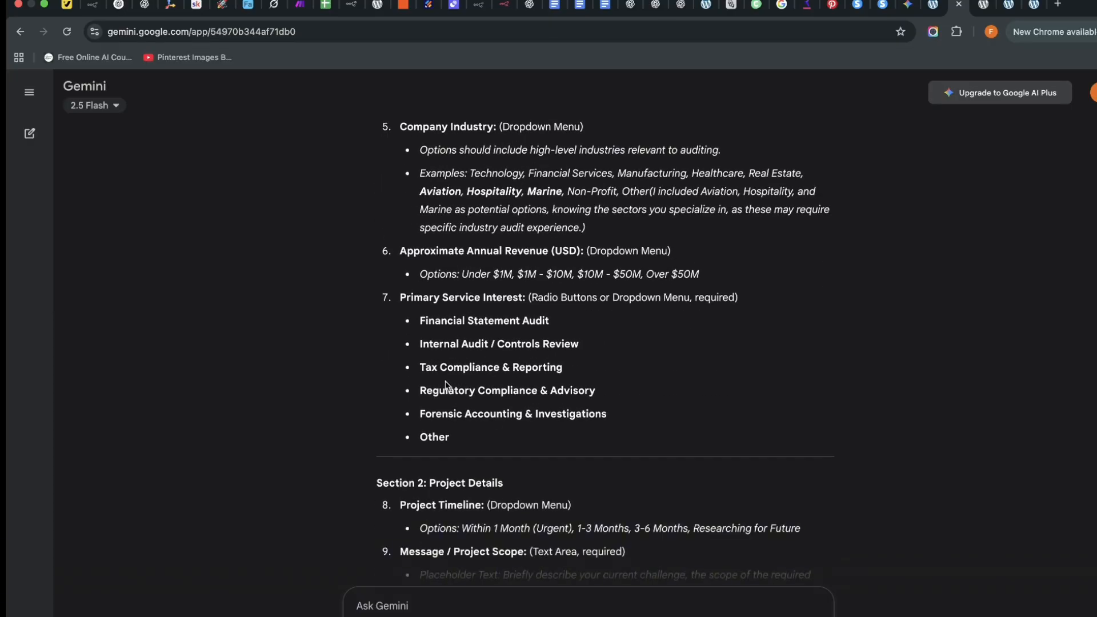
pyautogui.scroll(8, 466, 404)
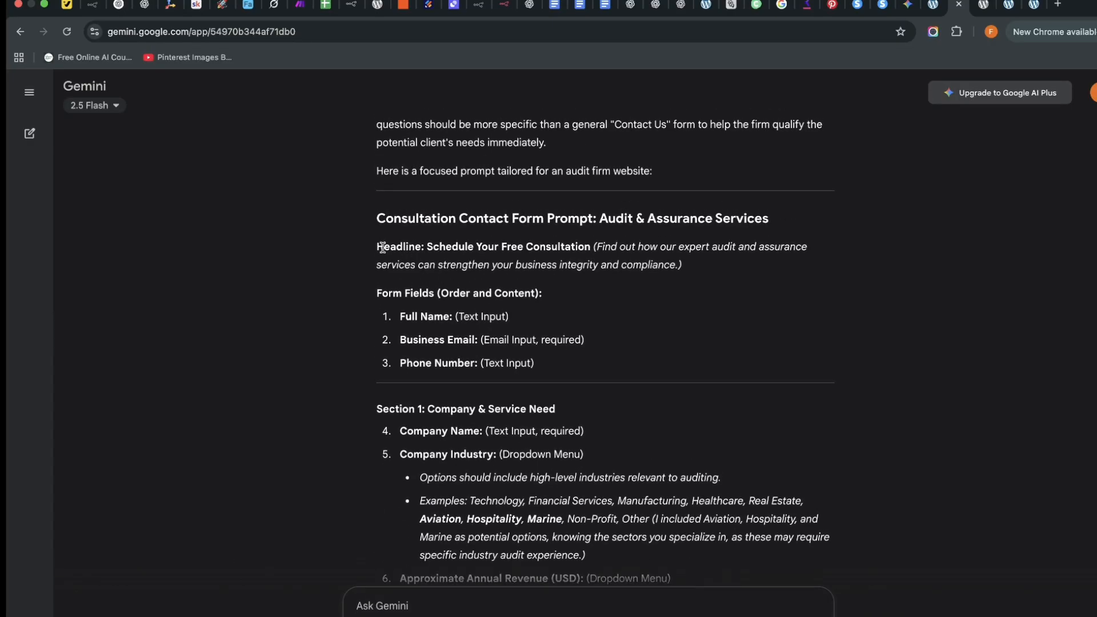
pyautogui.scroll(1, 385, 237)
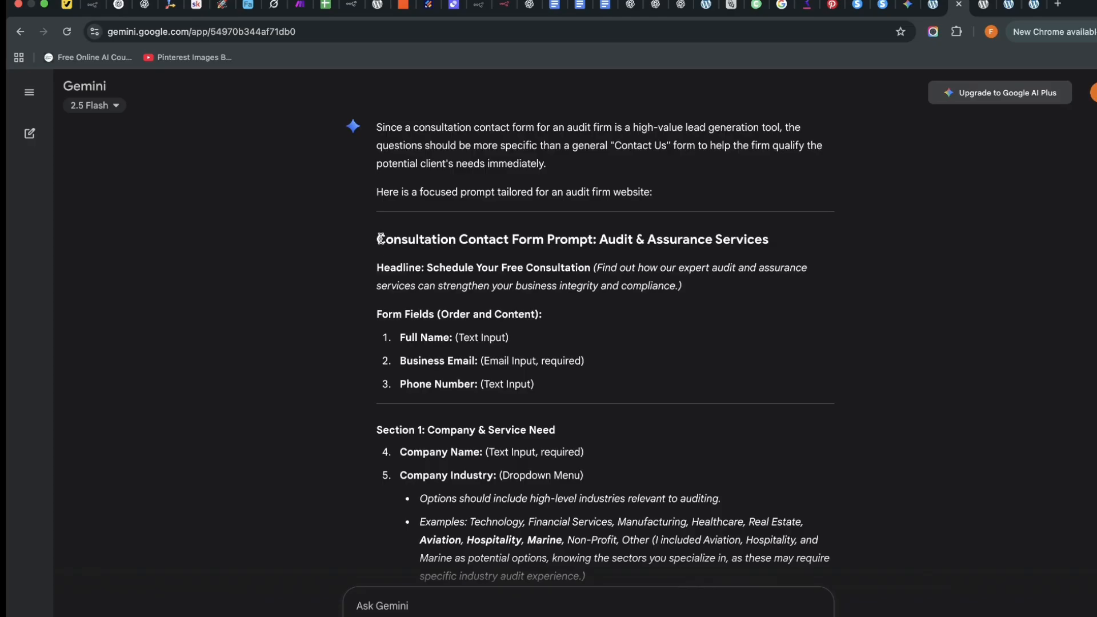
# Copy the returned prompt from its heading through the 'Other' service option.
pyautogui.moveTo(378, 238); pyautogui.dragTo(566, 370)
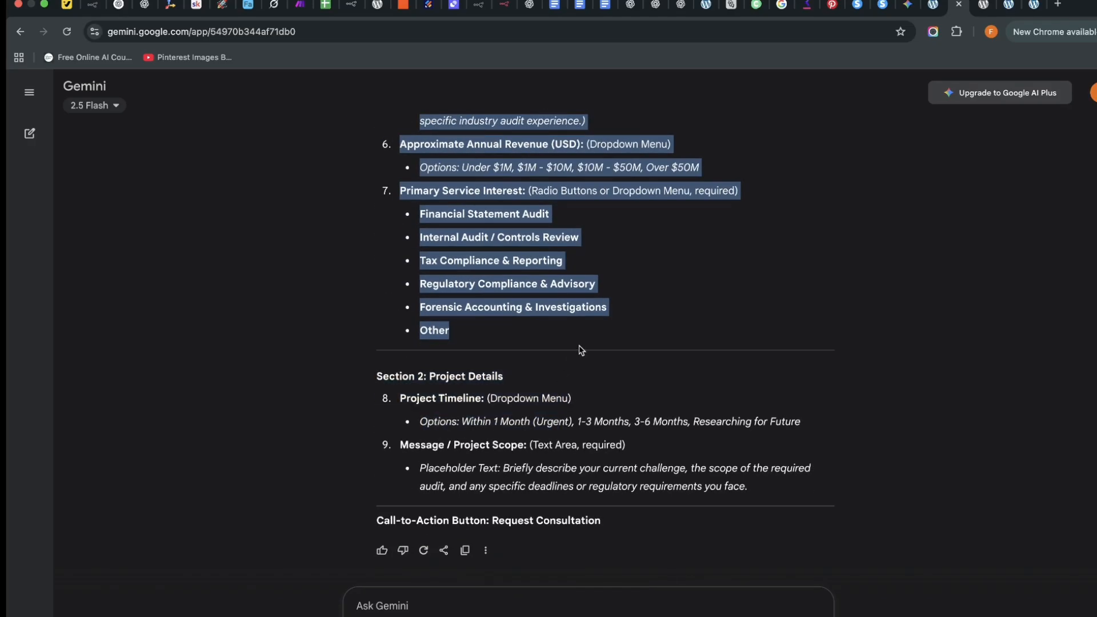
pyautogui.rightClick(524, 289)
pyautogui.click(578, 318)
pyautogui.click(401, 597)
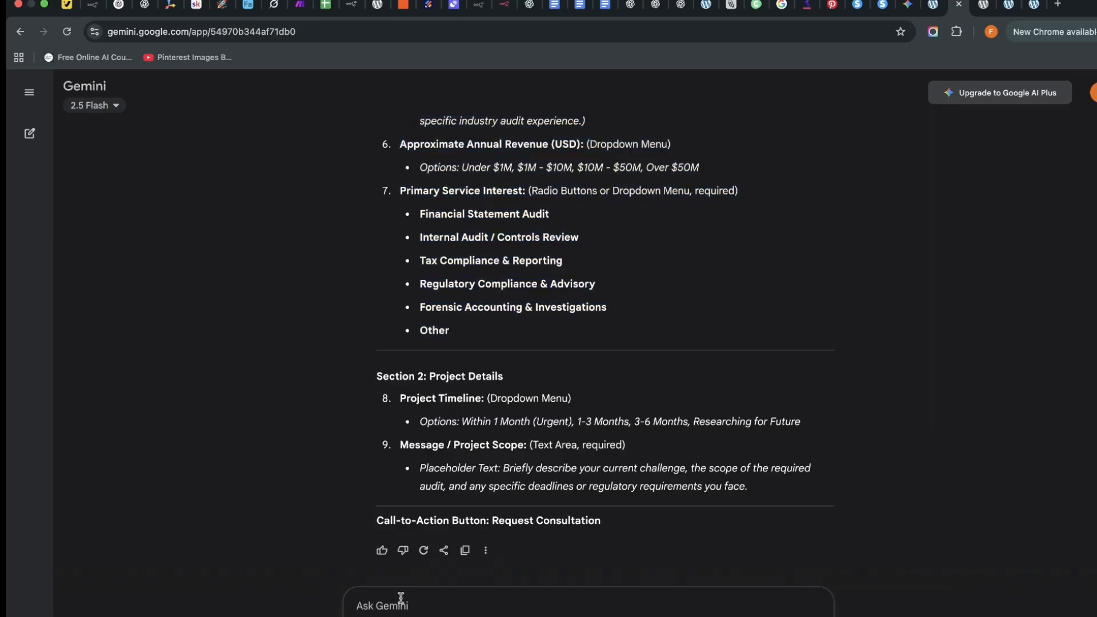
# Ask Gemini 'Make it just one section' and read through the condensed prompt.
pyautogui.write('Make it just one section')
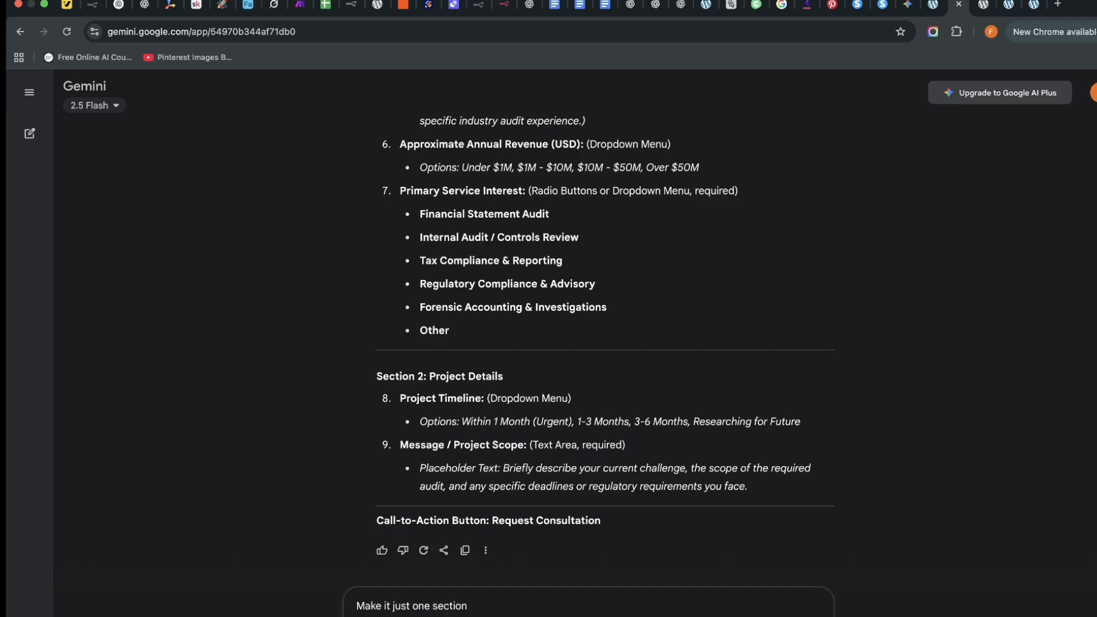
pyautogui.press('Return')
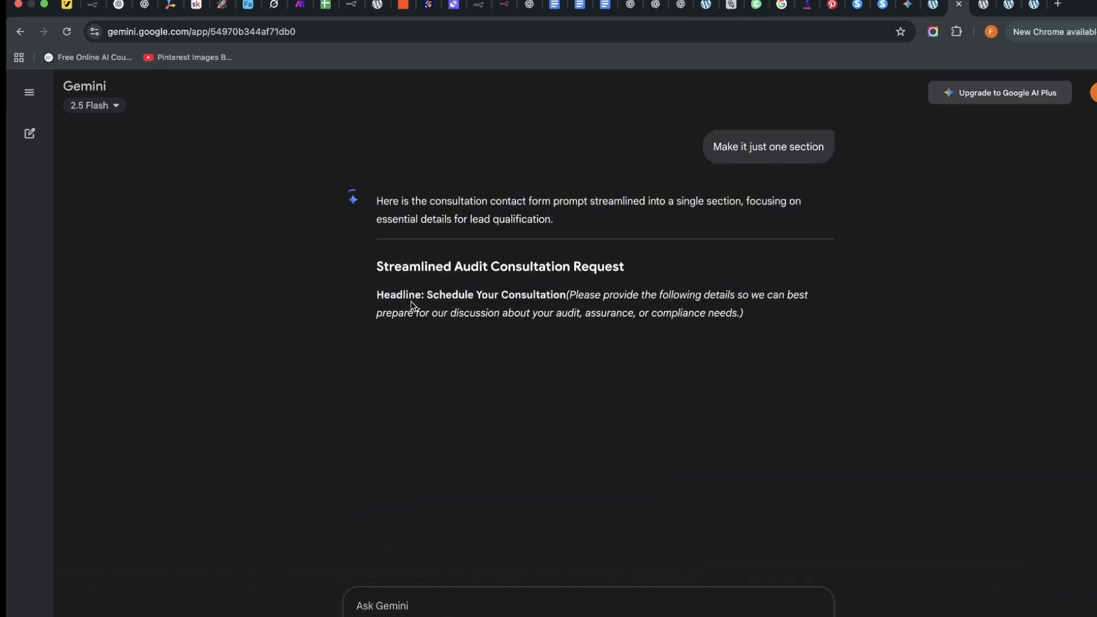
pyautogui.scroll(-3, 446, 341)
pyautogui.scroll(-3, 453, 339)
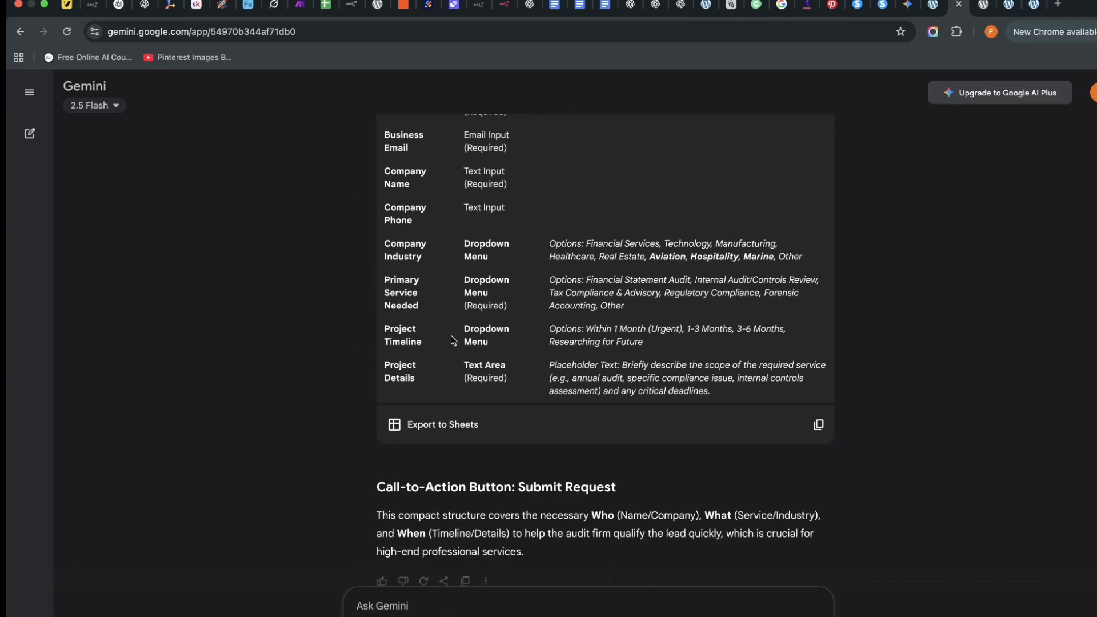
pyautogui.scroll(7, 456, 346)
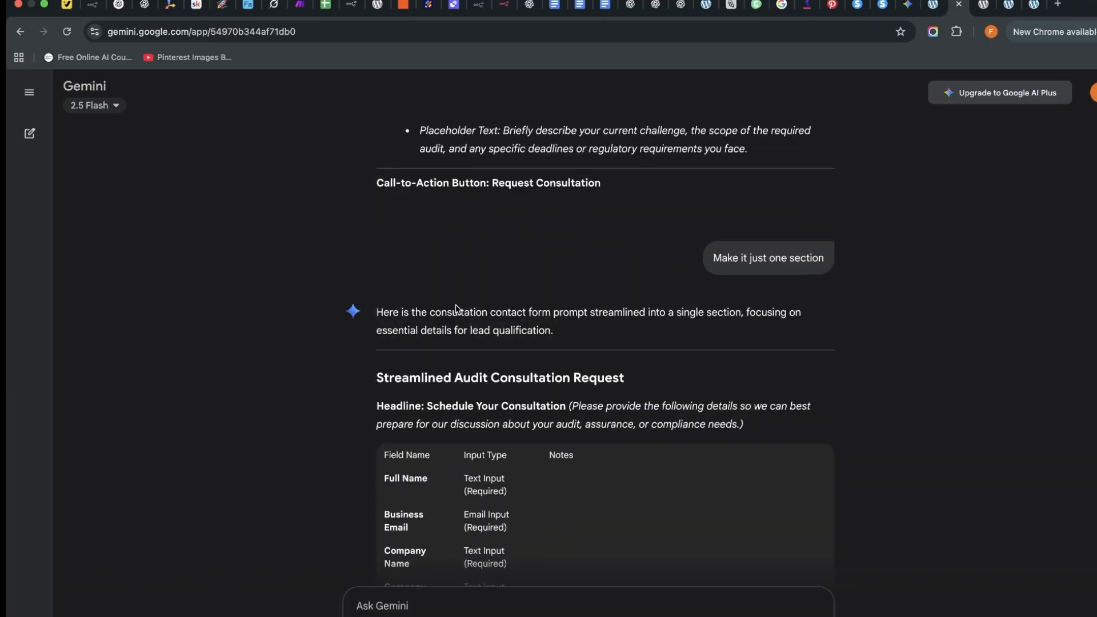
pyautogui.scroll(-3, 437, 357)
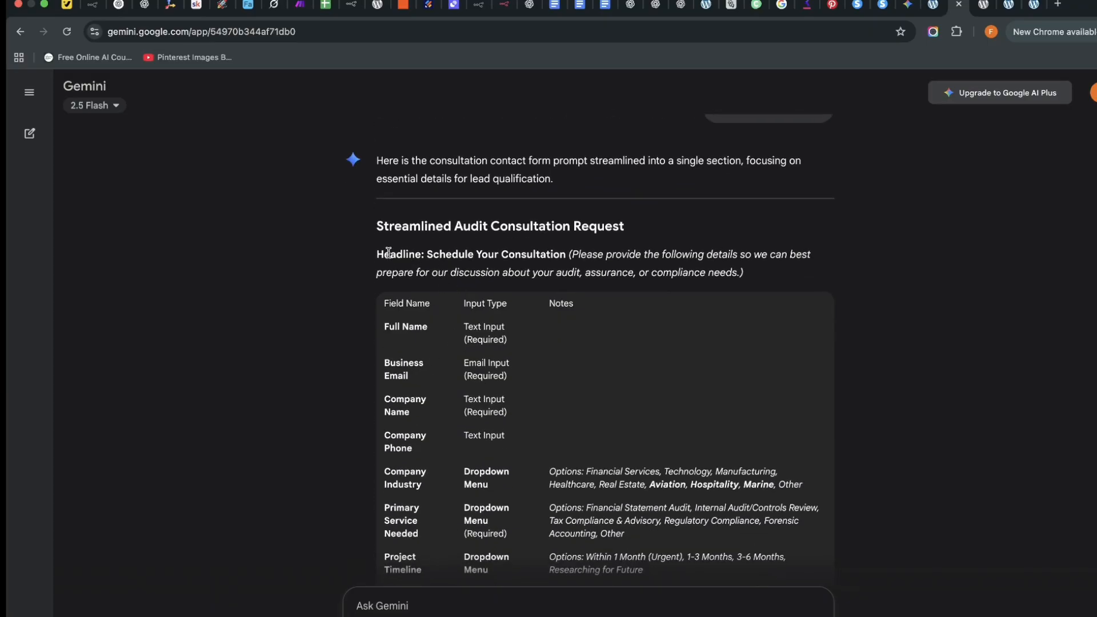
# Copy the streamlined prompt from Headline through the call-to-action paragraph.
pyautogui.moveTo(381, 254); pyautogui.dragTo(787, 443)
pyautogui.moveTo(799, 399); pyautogui.dragTo(806, 513)
pyautogui.rightClick(807, 513)
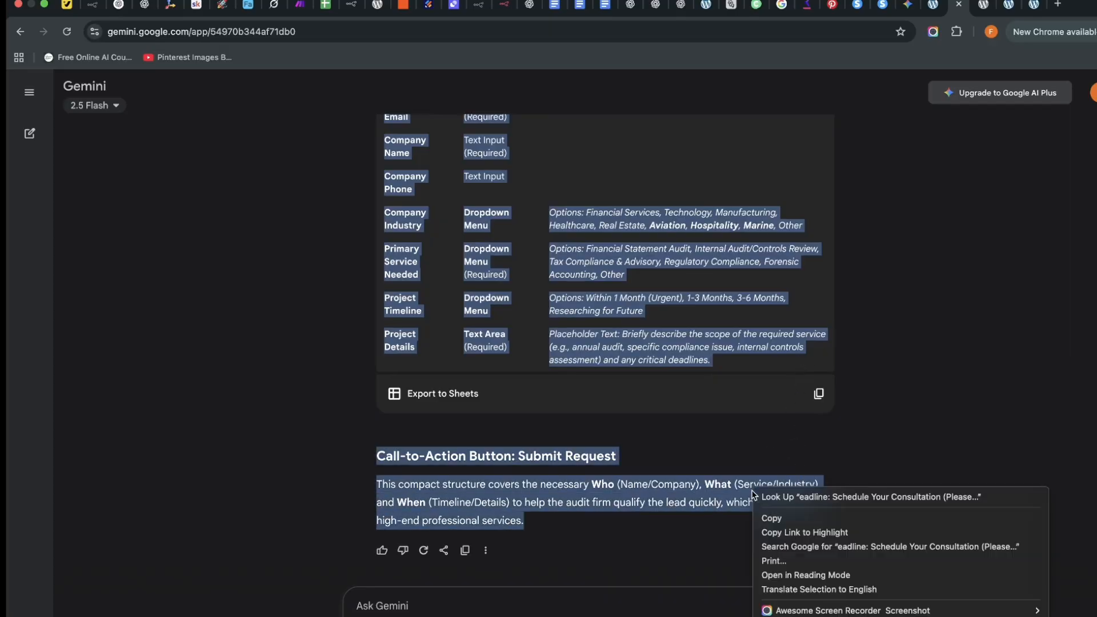
pyautogui.click(807, 517)
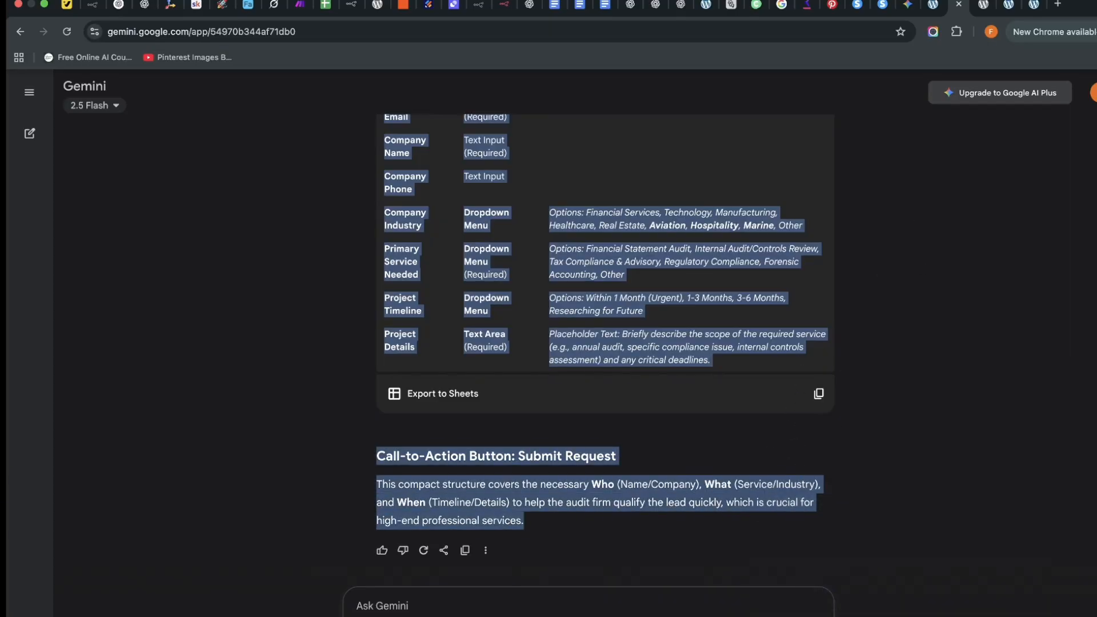
# Switch to an older Gemini chat with Pinterest descriptions for 'How to Sleep Maxx'.
pyautogui.click(908, 5)
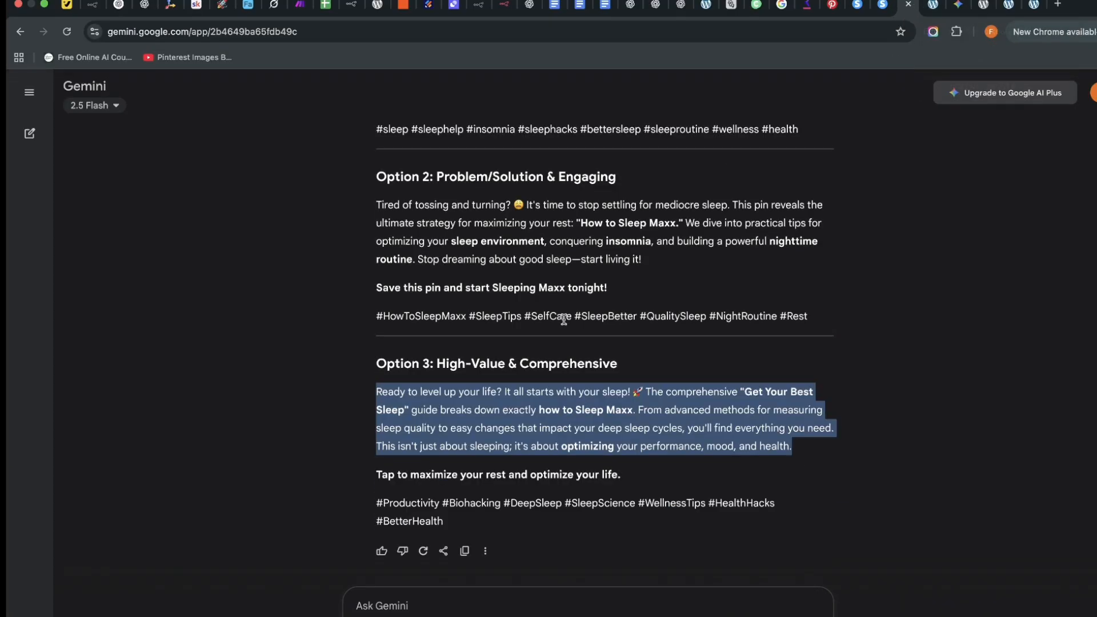
pyautogui.scroll(1, 573, 324)
pyautogui.scroll(-1, 573, 324)
pyautogui.scroll(4, 576, 350)
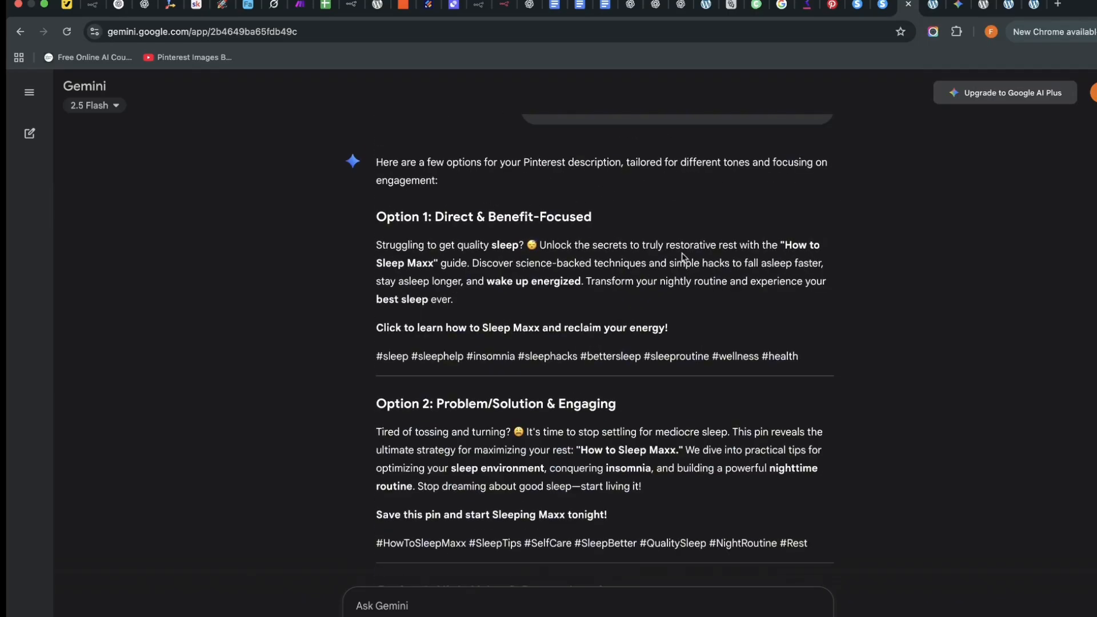
# Paste the consultation form description into Generate Form with AI, generate, and create the form.
pyautogui.click(931, 6)
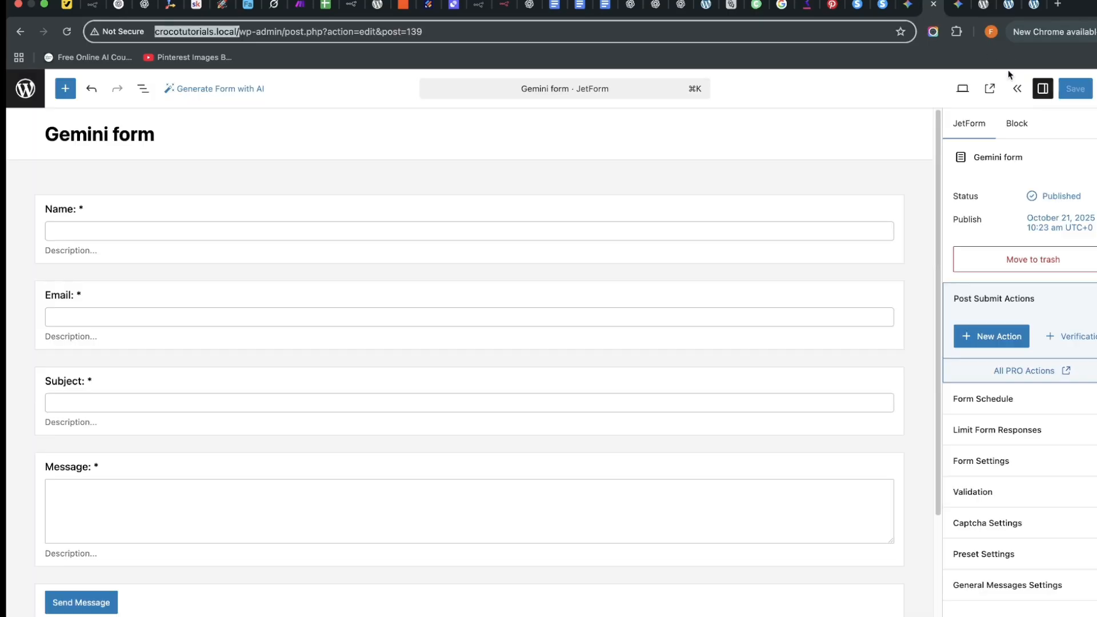
pyautogui.click(1008, 4)
pyautogui.rightClick(316, 292)
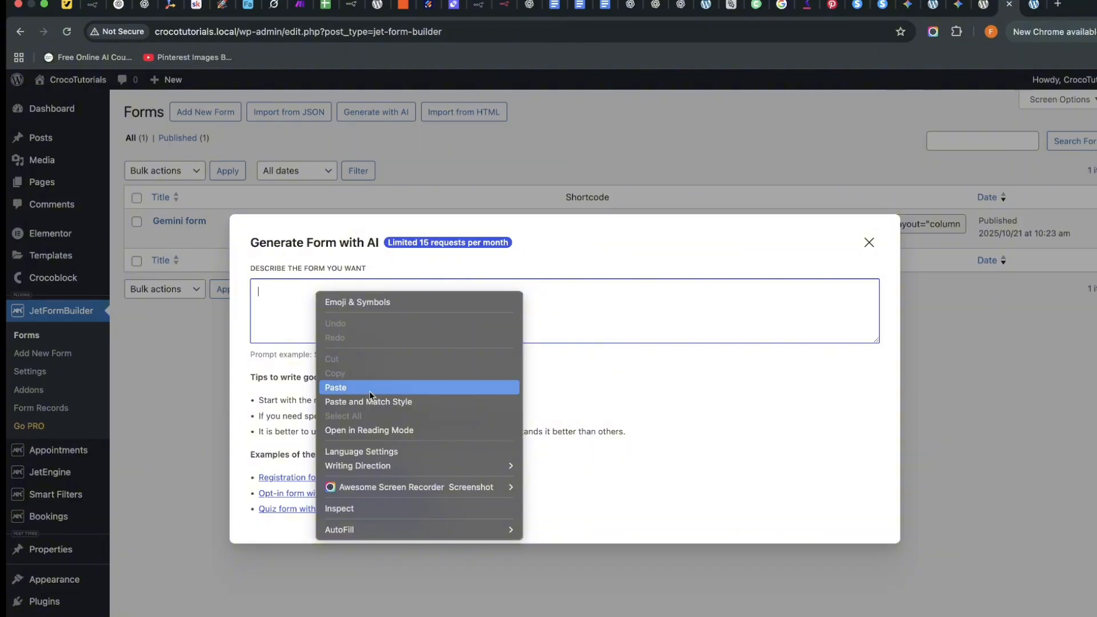
pyautogui.click(364, 389)
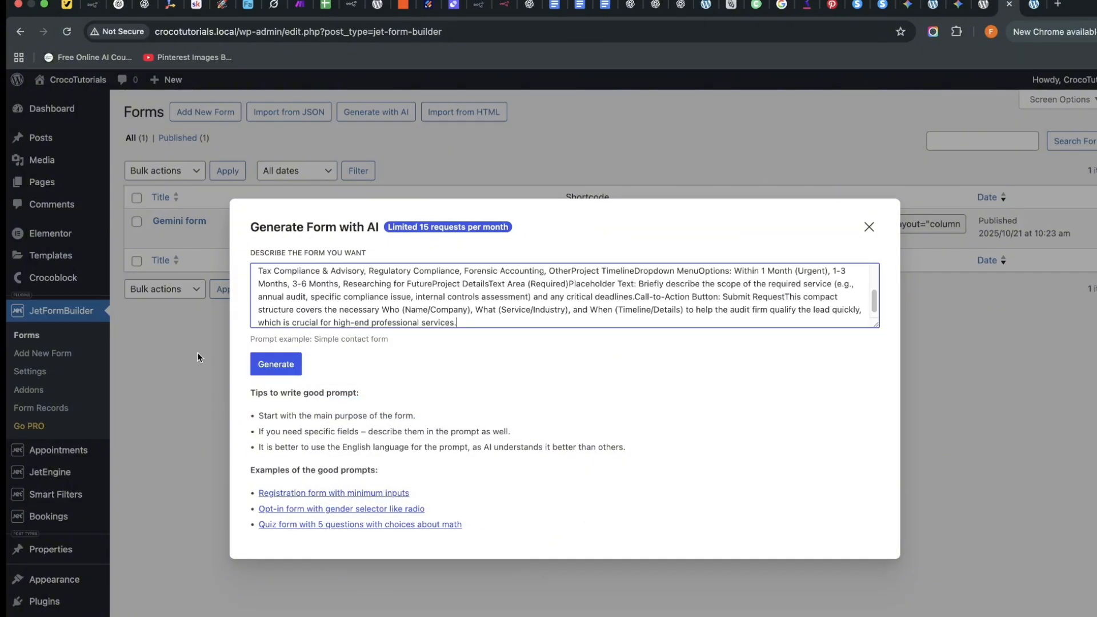
pyautogui.click(276, 364)
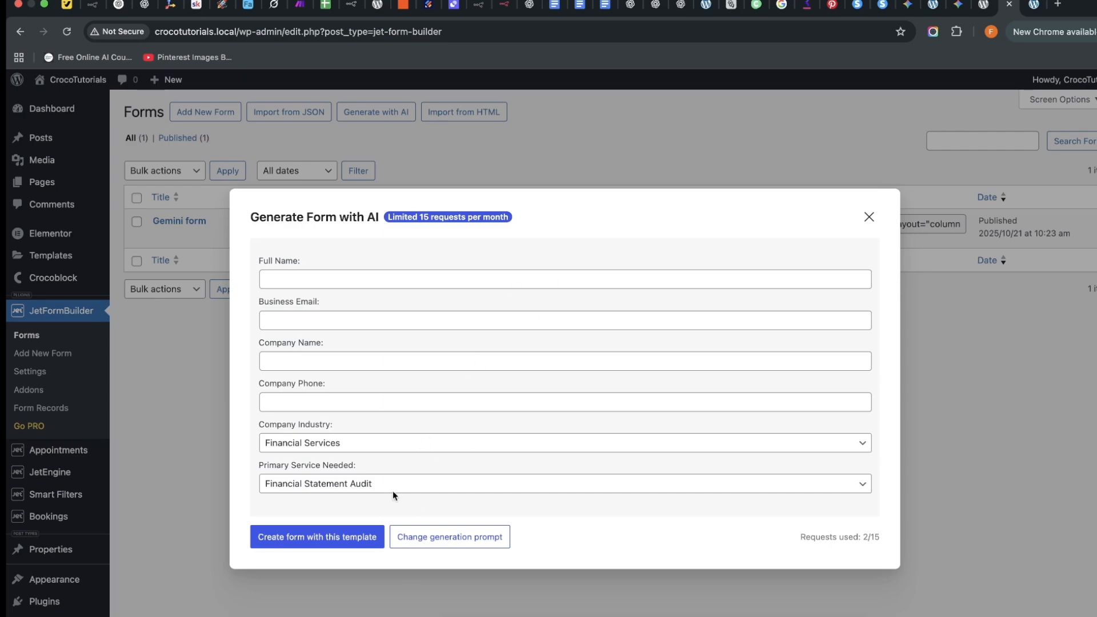
pyautogui.click(337, 544)
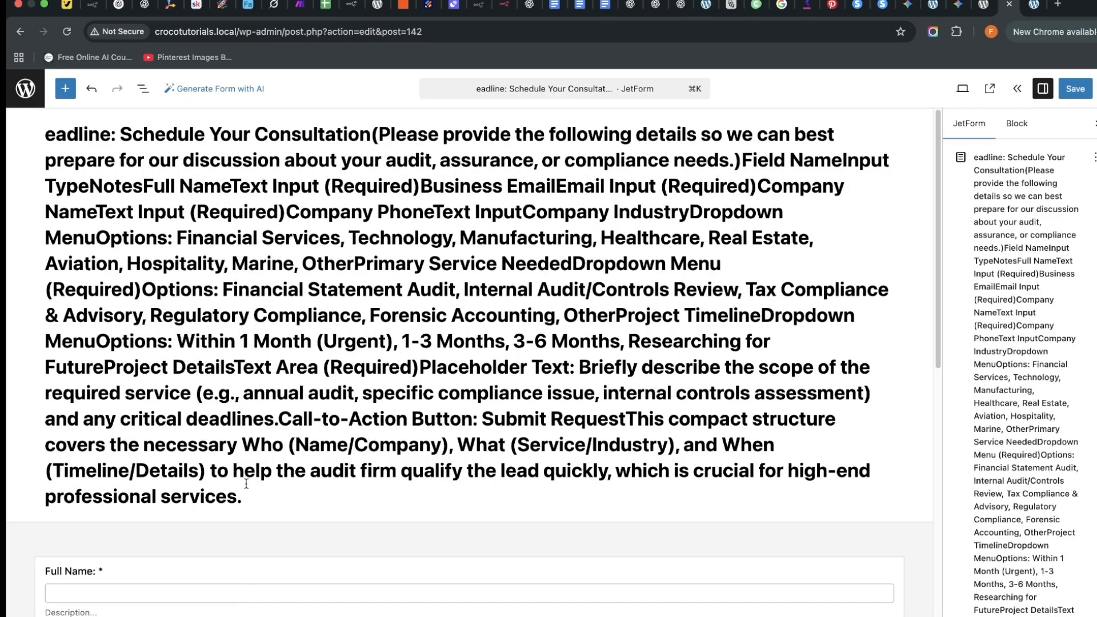
# Delete the long pasted form title and retitle the form 'AI Form'.
pyautogui.moveTo(246, 484); pyautogui.dragTo(43, 140)
pyautogui.moveTo(246, 491); pyautogui.dragTo(278, 487)
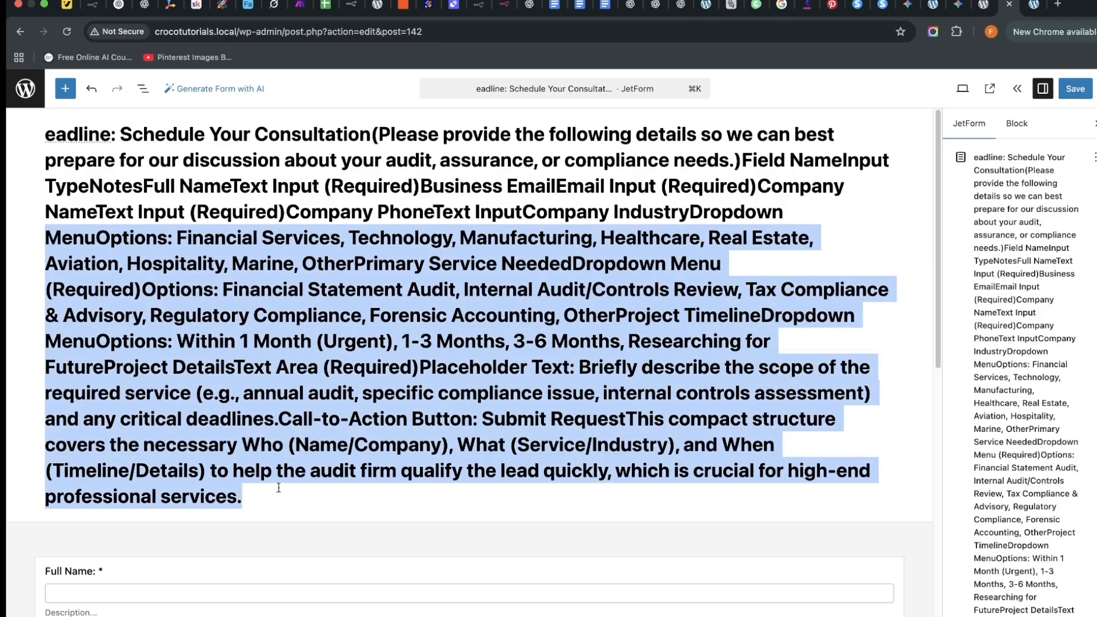
pyautogui.press('BackSpace')
pyautogui.scroll(-1, 191, 288)
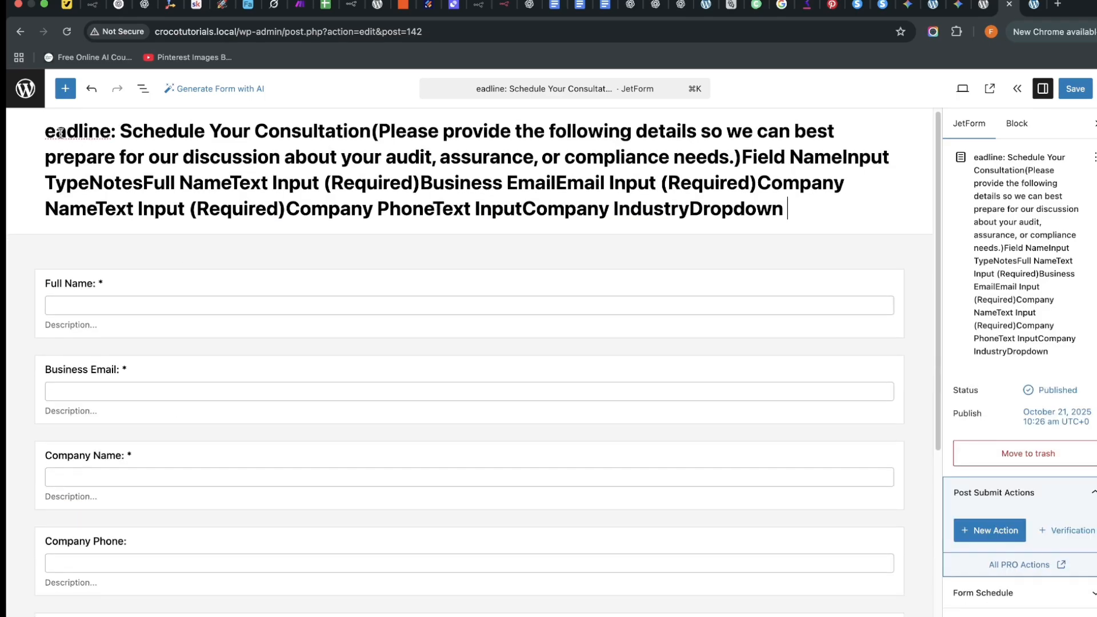
pyautogui.moveTo(48, 131); pyautogui.dragTo(490, 224)
pyautogui.moveTo(781, 210); pyautogui.dragTo(79, 131)
pyautogui.press('BackSpace')
pyautogui.press('BackSpace')
pyautogui.press('BackSpace')
pyautogui.press('BackSpace')
pyautogui.press('BackSpace')
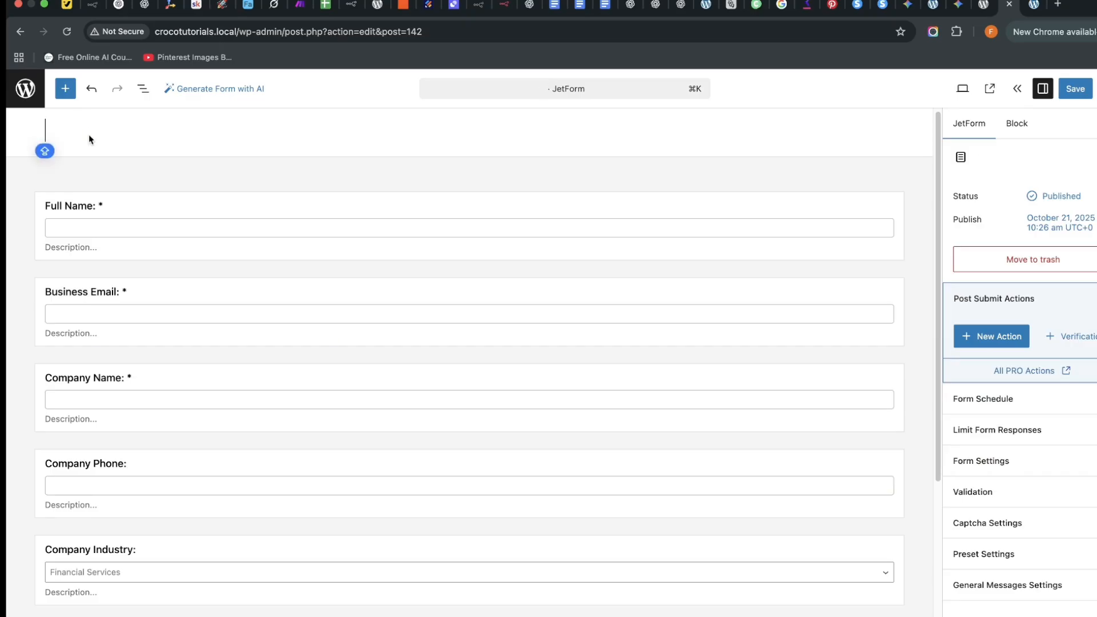
pyautogui.write('AI Form')
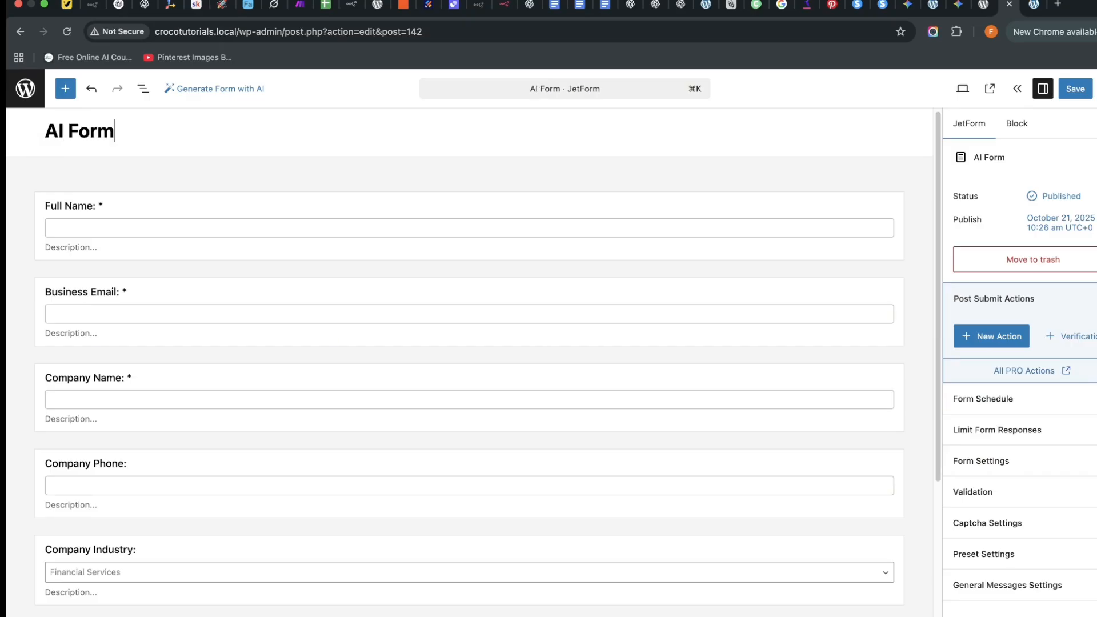
# Check the Primary Service Needed and Company Industry fields, then go back to the Elementor editor.
pyautogui.scroll(-5, 314, 223)
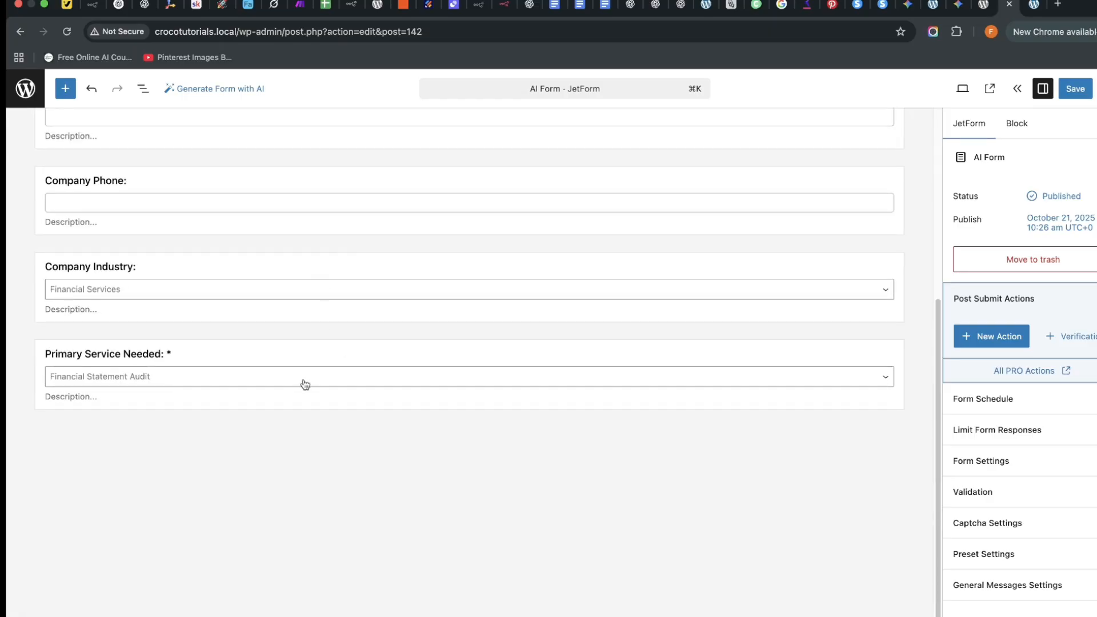
pyautogui.click(305, 385)
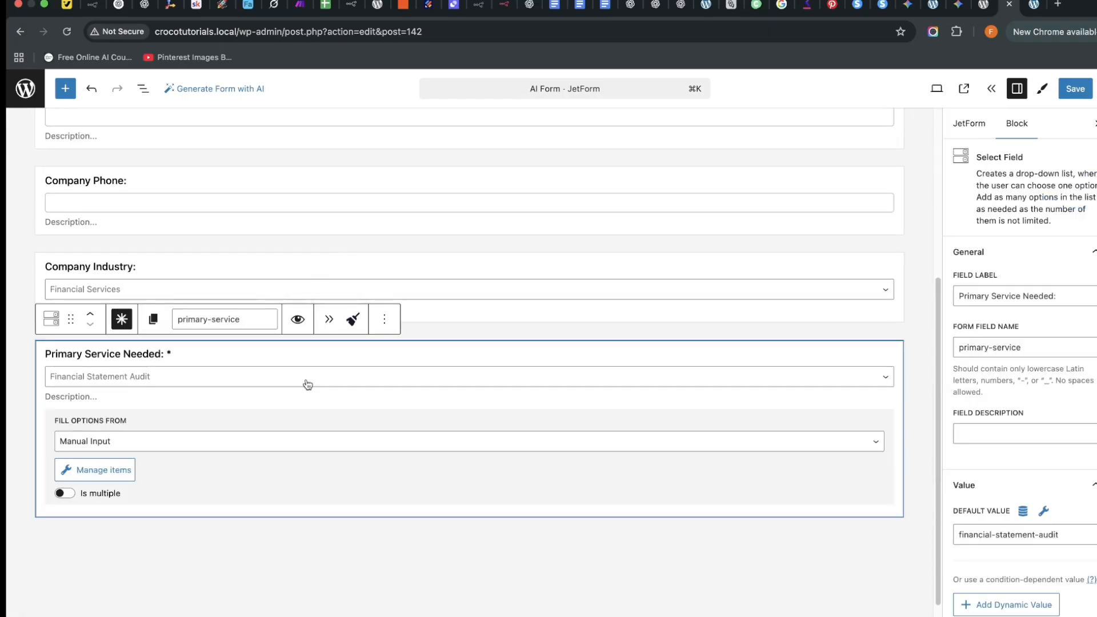
pyautogui.click(183, 289)
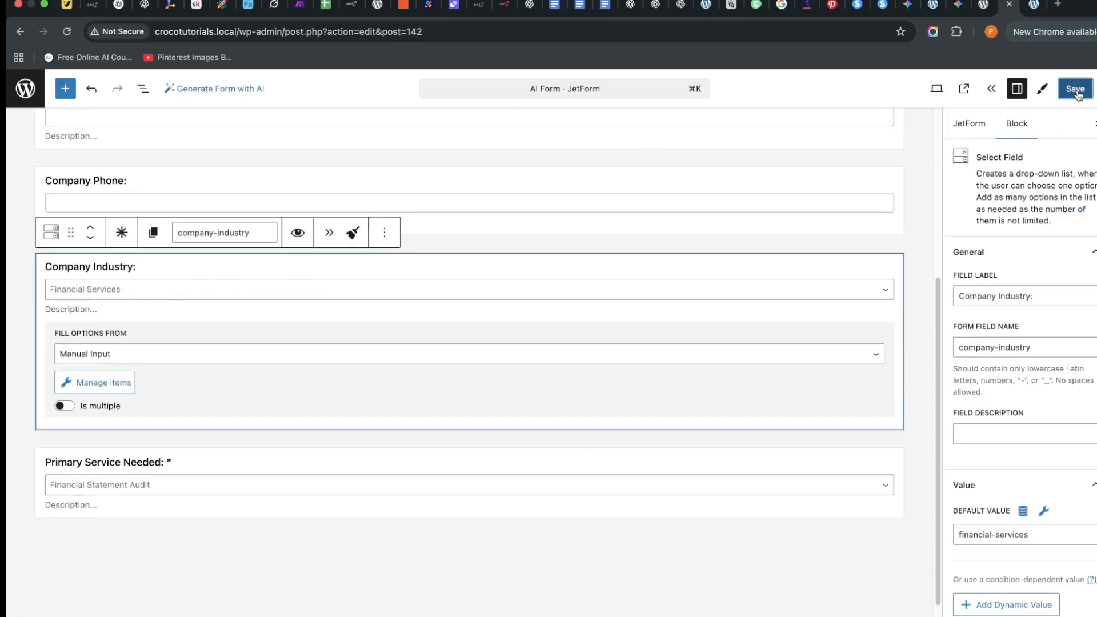
pyautogui.click(1033, 5)
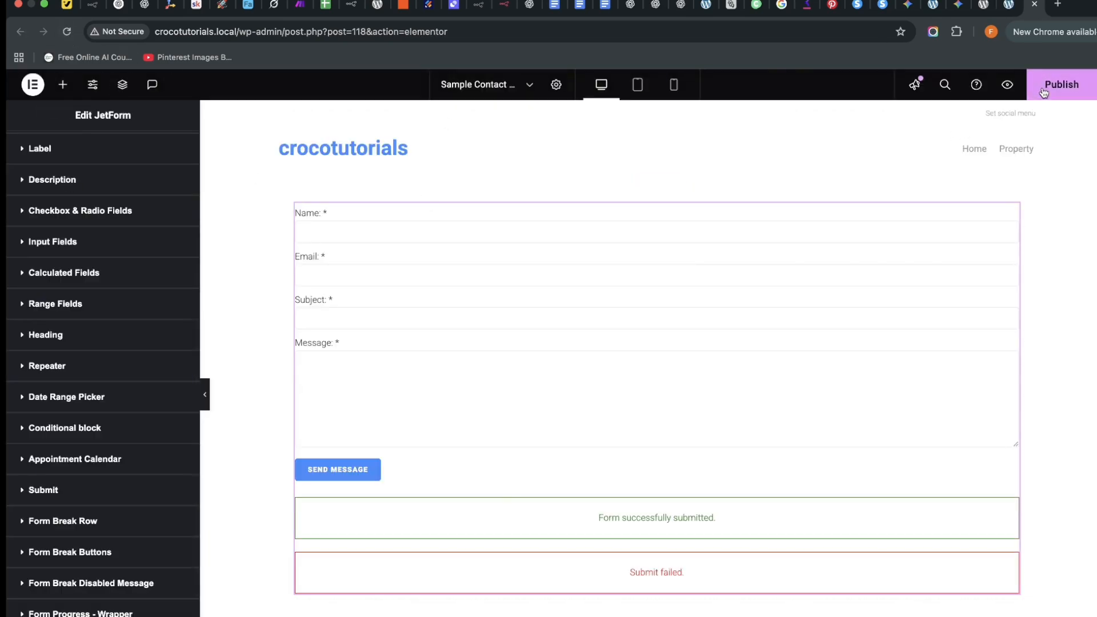
# Publish and reload the contact page, set its JetForm widget to AI Form, and preview it.
pyautogui.click(1060, 85)
pyautogui.click(67, 32)
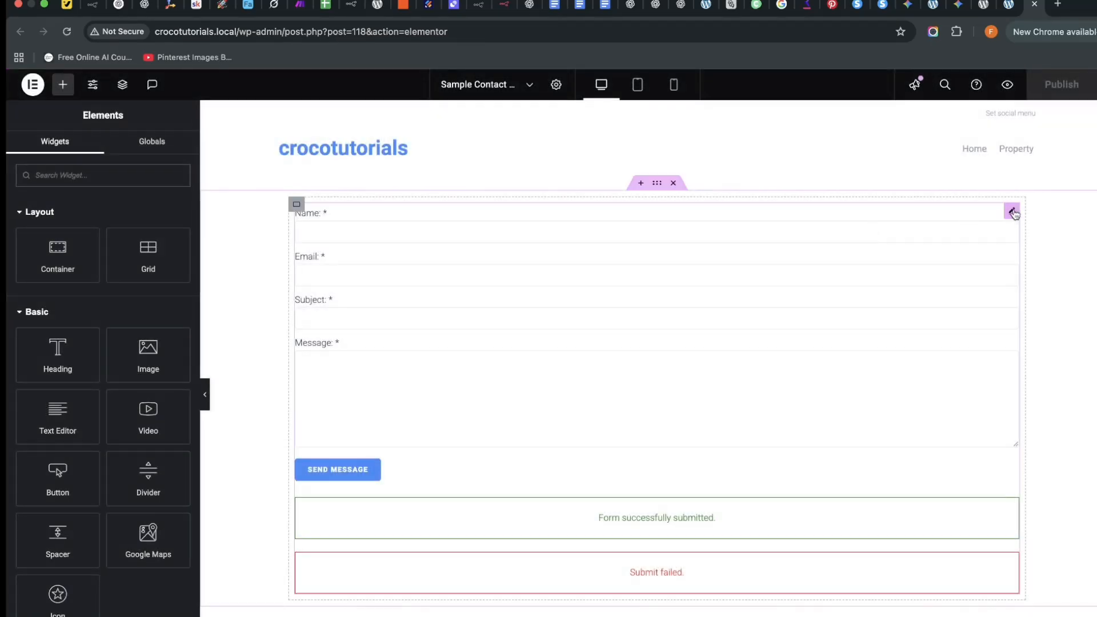
pyautogui.click(1011, 213)
pyautogui.click(121, 224)
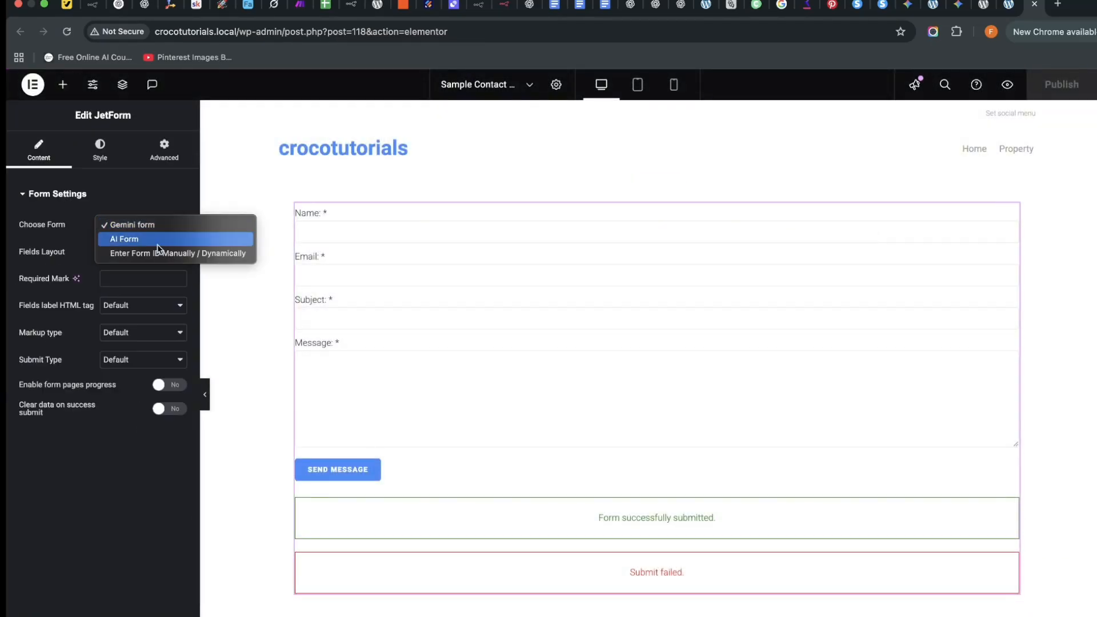
pyautogui.click(155, 240)
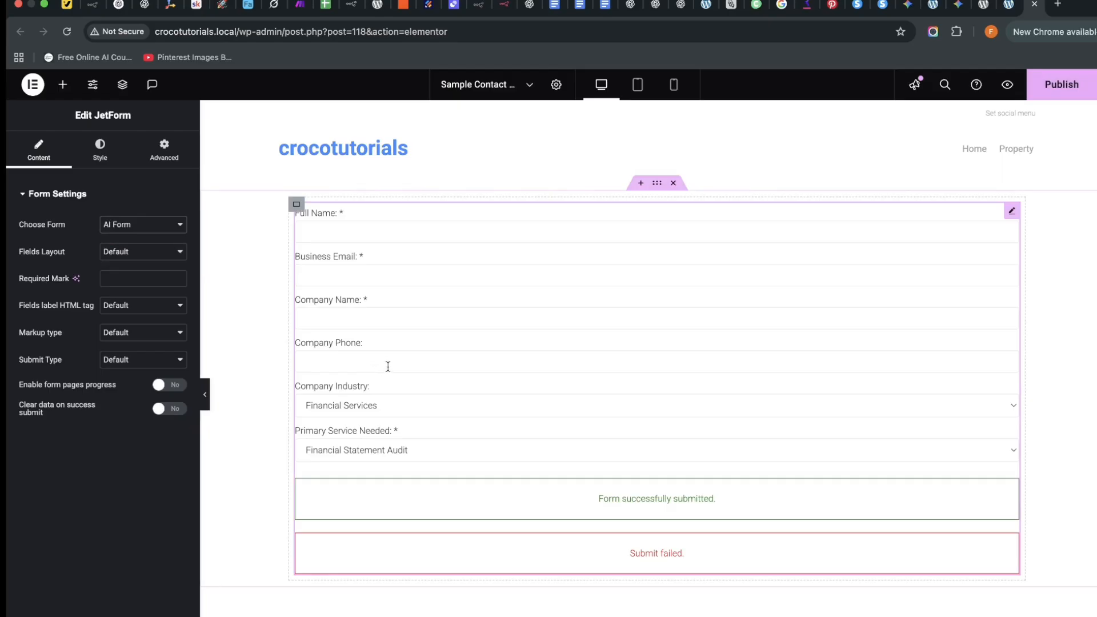
pyautogui.click(1007, 86)
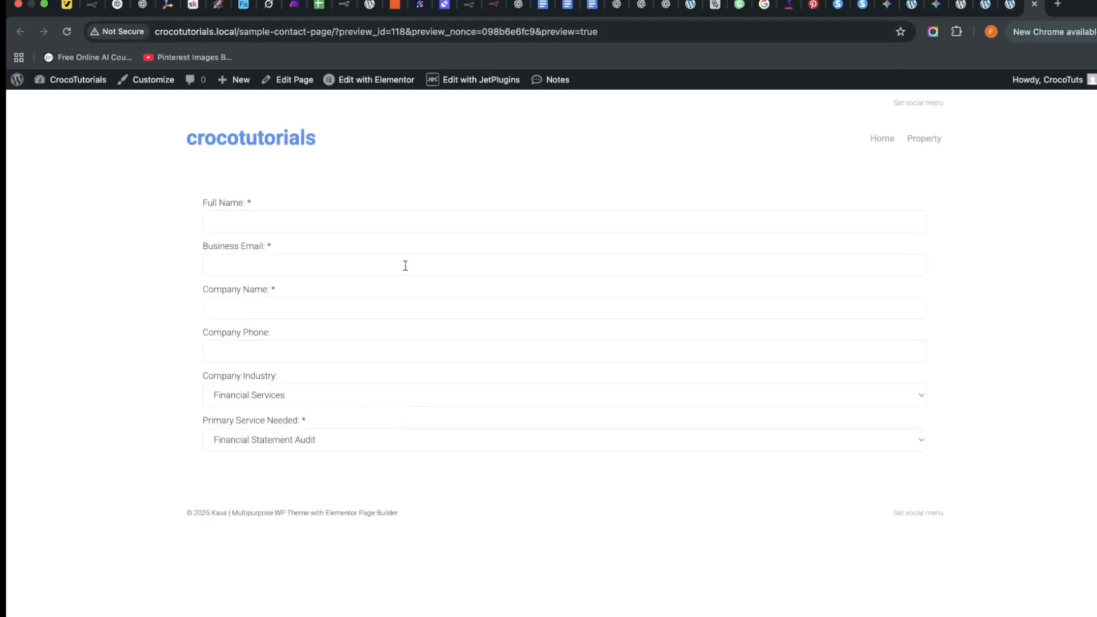
# In the preview, pick Manufacturing for Company Industry and Tax Compliance for Primary Service Needed.
pyautogui.click(298, 394)
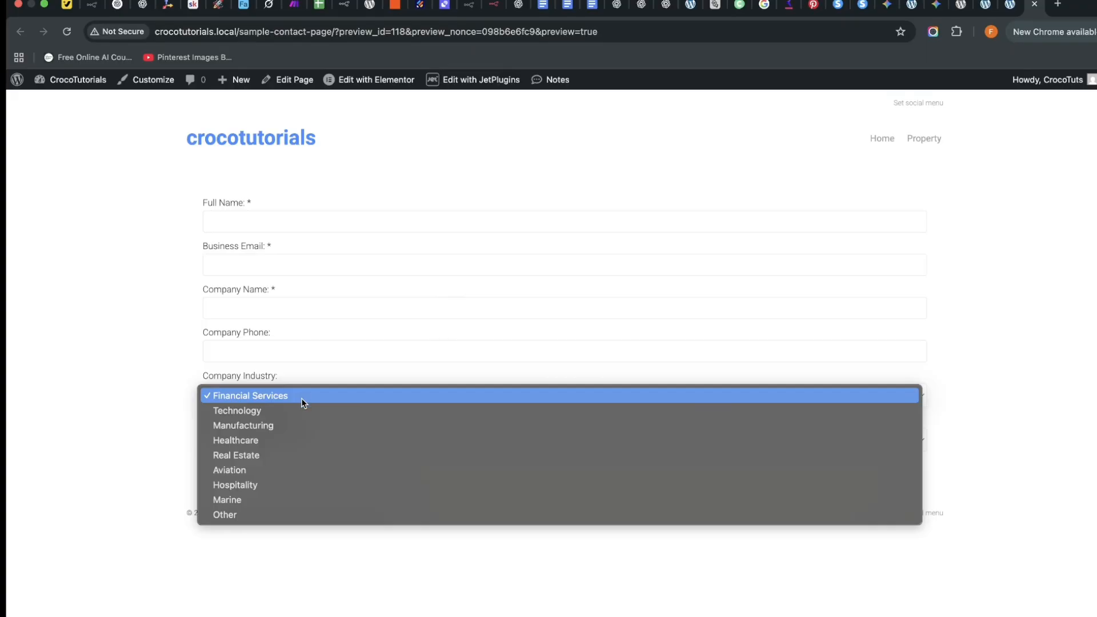
pyautogui.click(284, 423)
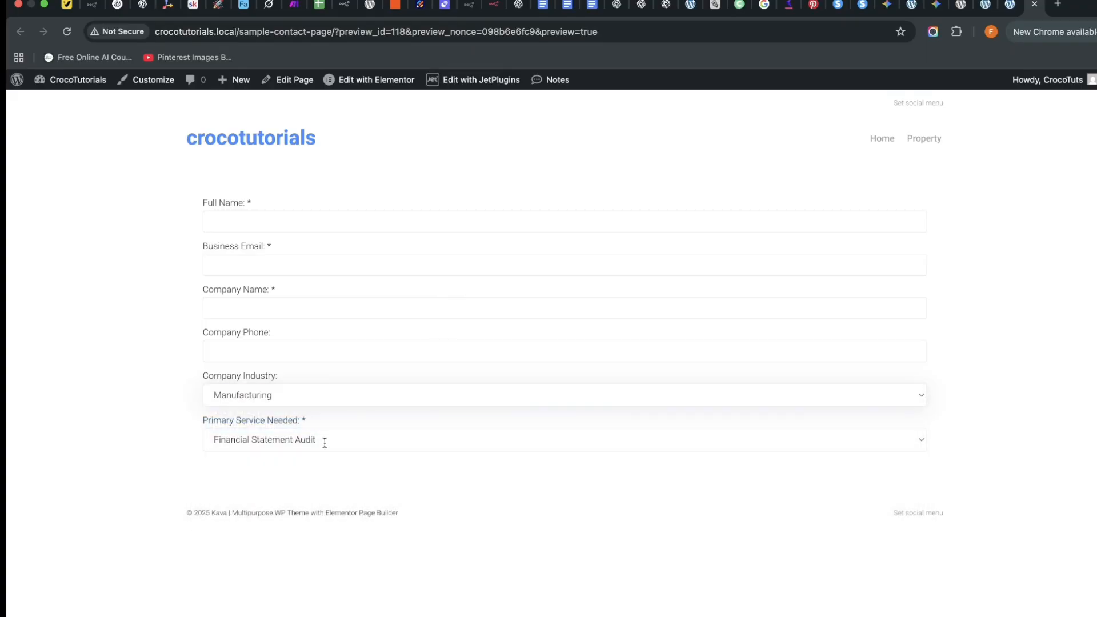
pyautogui.click(326, 442)
pyautogui.click(327, 470)
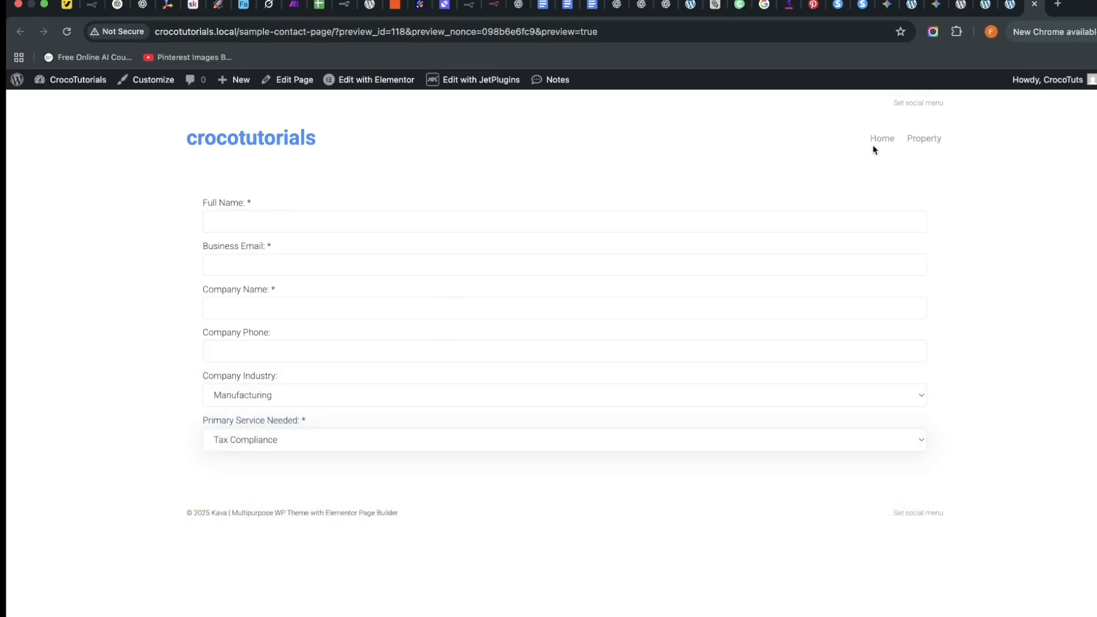
# Move through the browser tabs back to the AI Form editor.
pyautogui.click(1010, 5)
pyautogui.click(1034, 5)
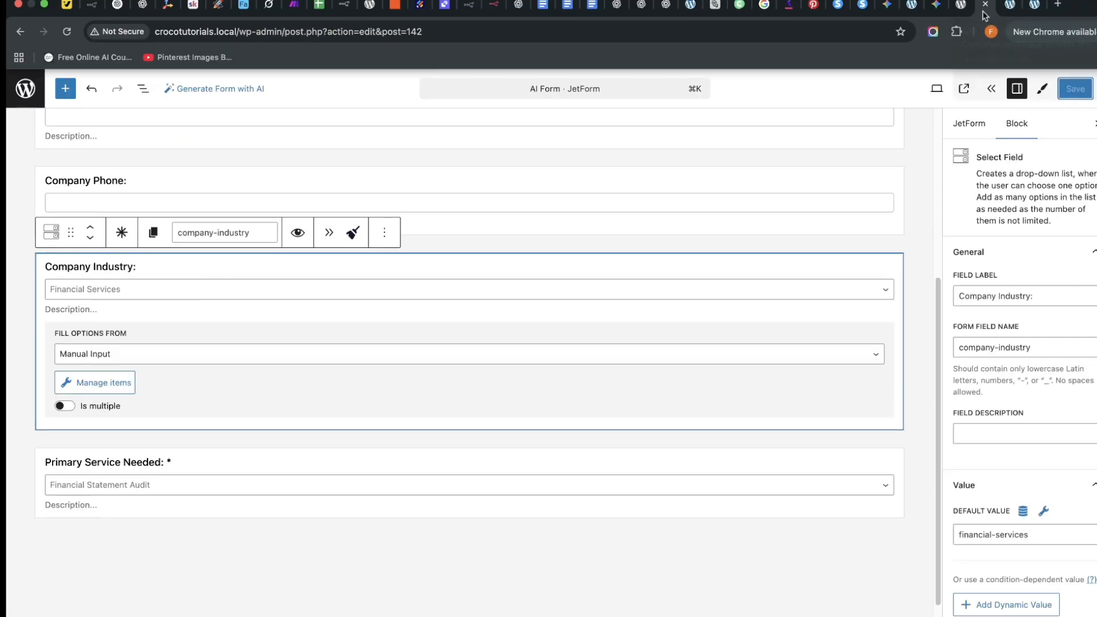
pyautogui.click(985, 4)
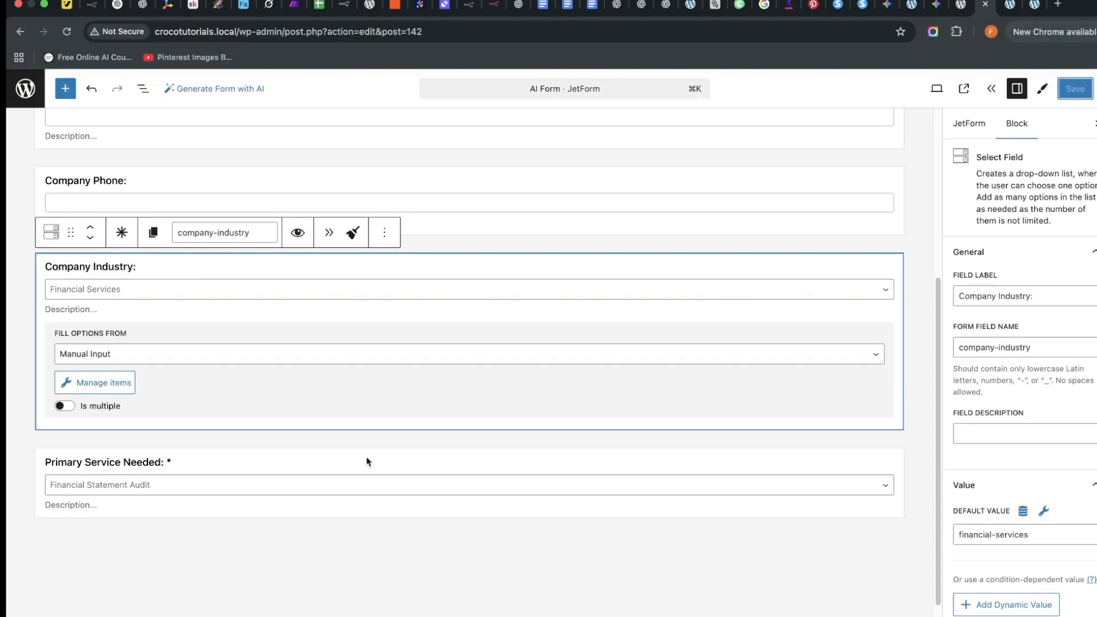
# Add a Submit action button at the end of AI Form, found by searching 'submi'.
pyautogui.click(466, 537)
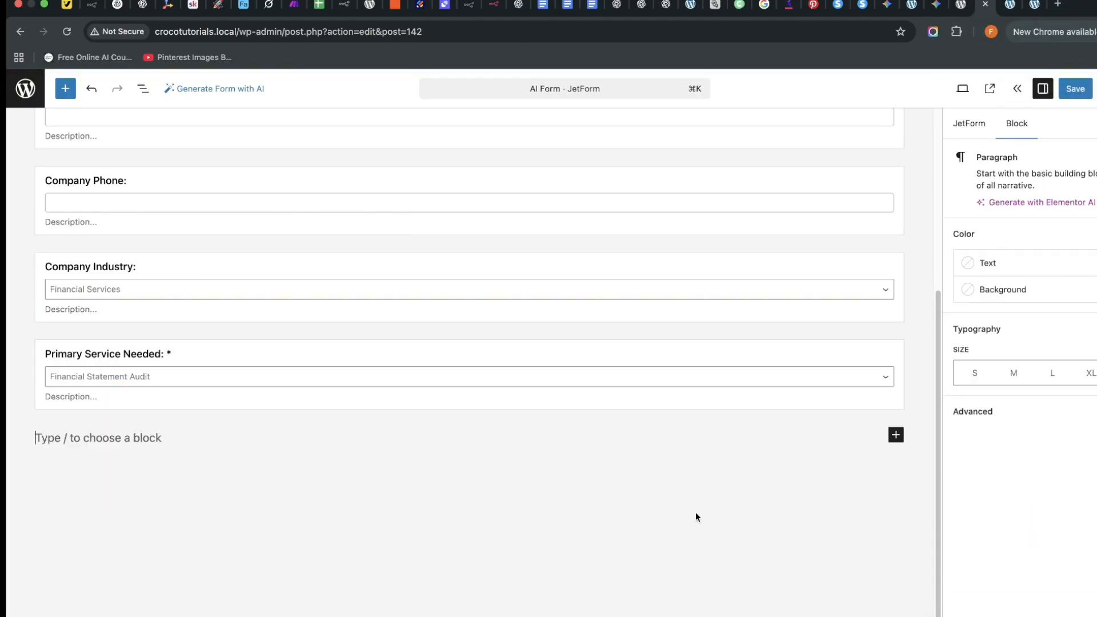
pyautogui.click(891, 442)
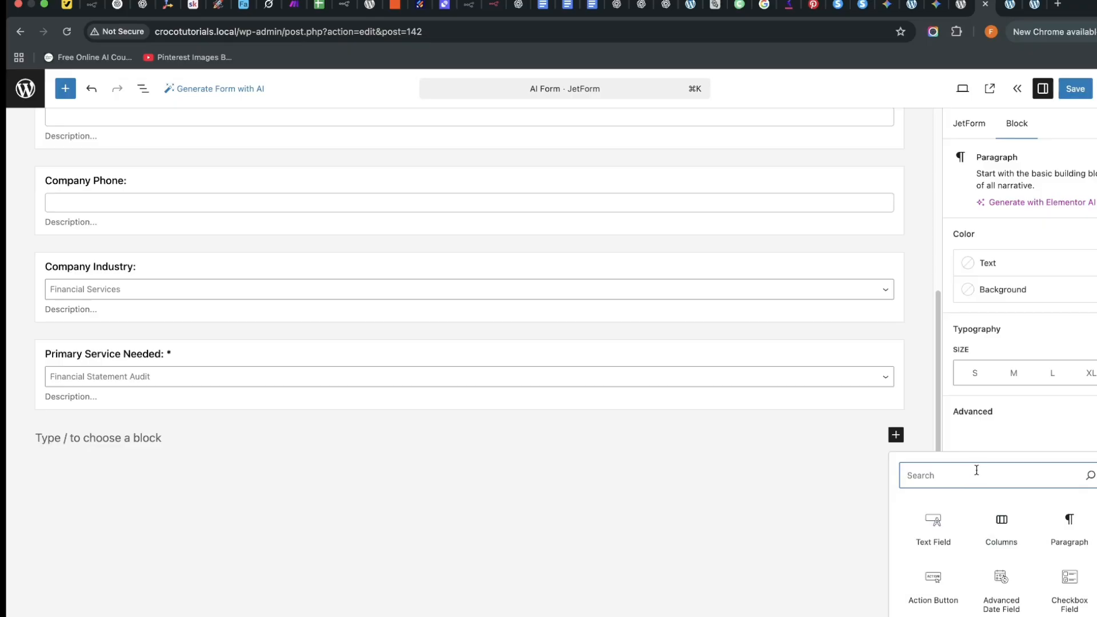
pyautogui.write('submit')
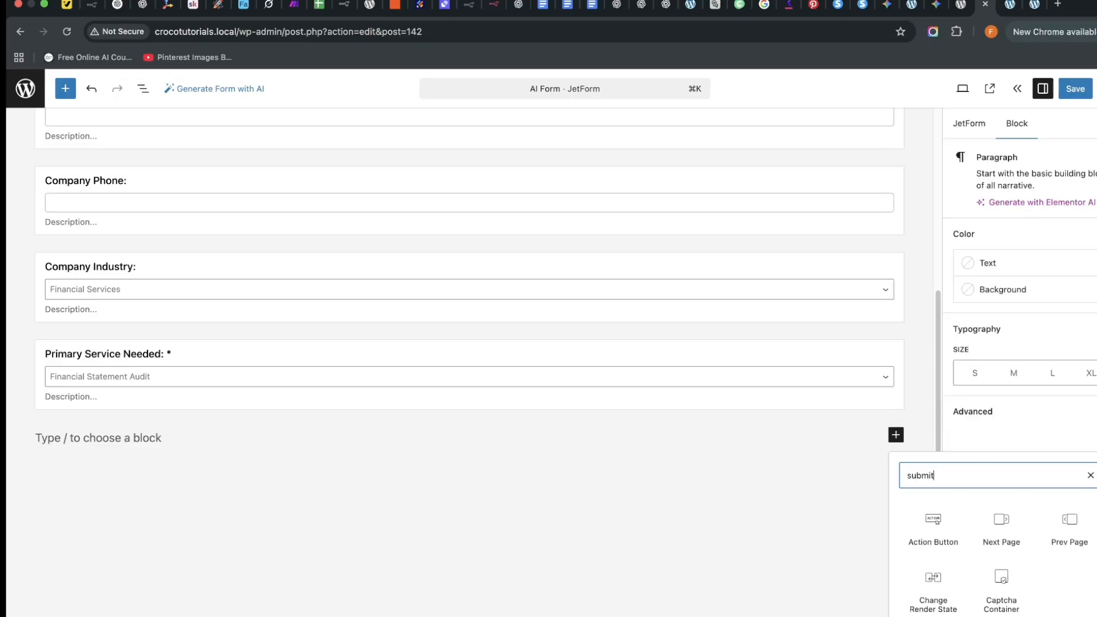
pyautogui.click(934, 524)
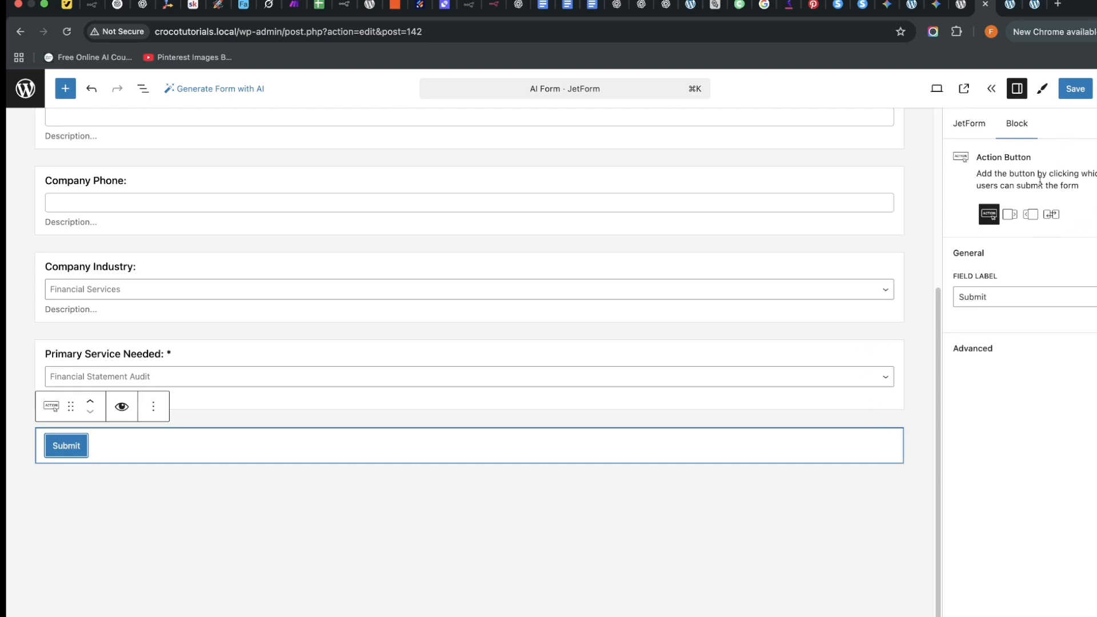
# Reload the contact page preview to confirm the Submit button, then close the preview and Elementor.
pyautogui.click(1031, 5)
pyautogui.click(68, 34)
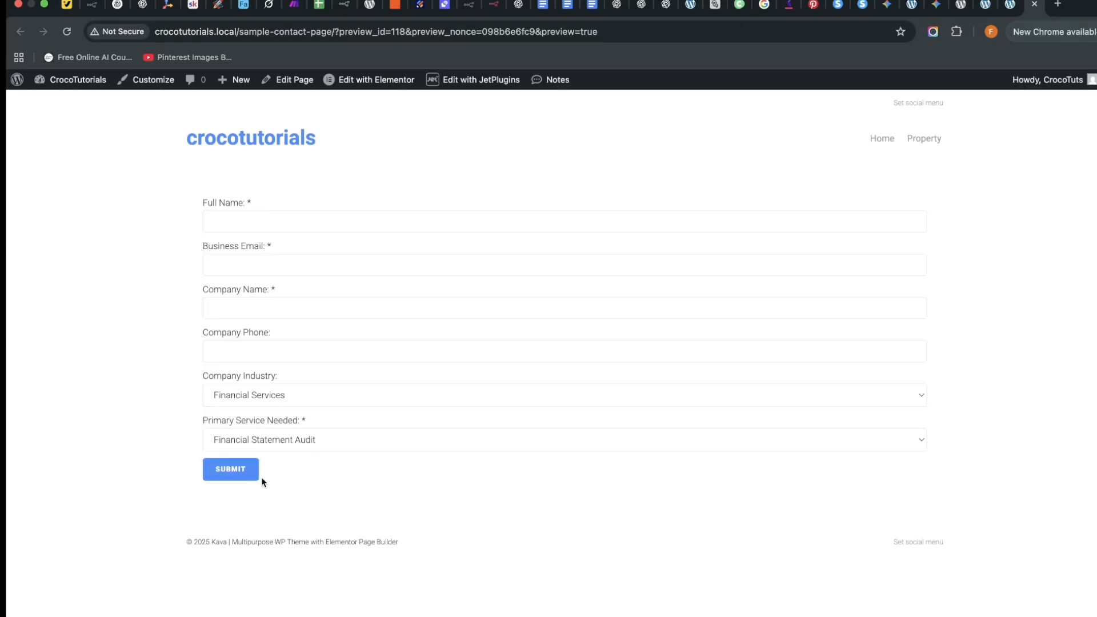
pyautogui.click(1009, 6)
pyautogui.click(1034, 5)
pyautogui.click(1035, 6)
pyautogui.click(1033, 5)
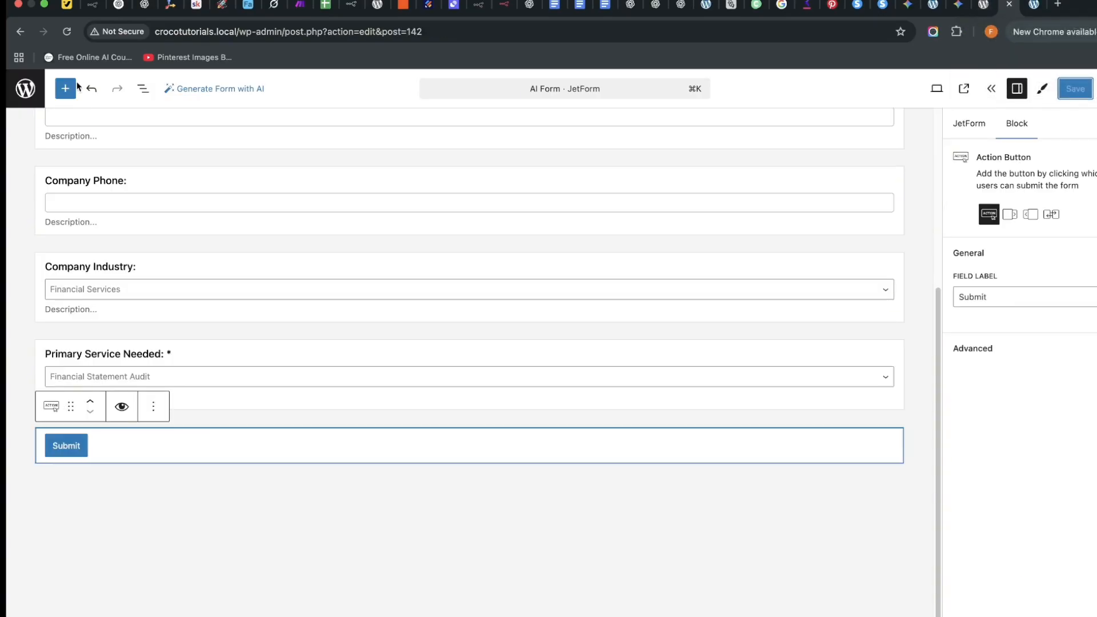
# Trim the form-editing part of the address to load the WordPress dashboard.
pyautogui.moveTo(285, 31); pyautogui.dragTo(552, 70)
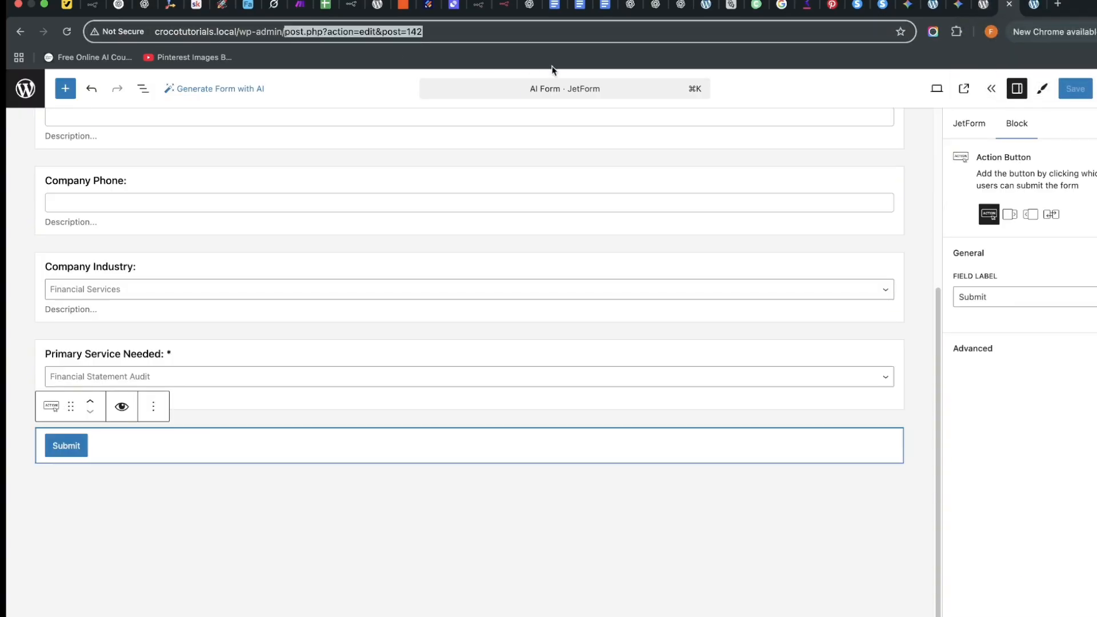
pyautogui.press('BackSpace')
pyautogui.press('Return')
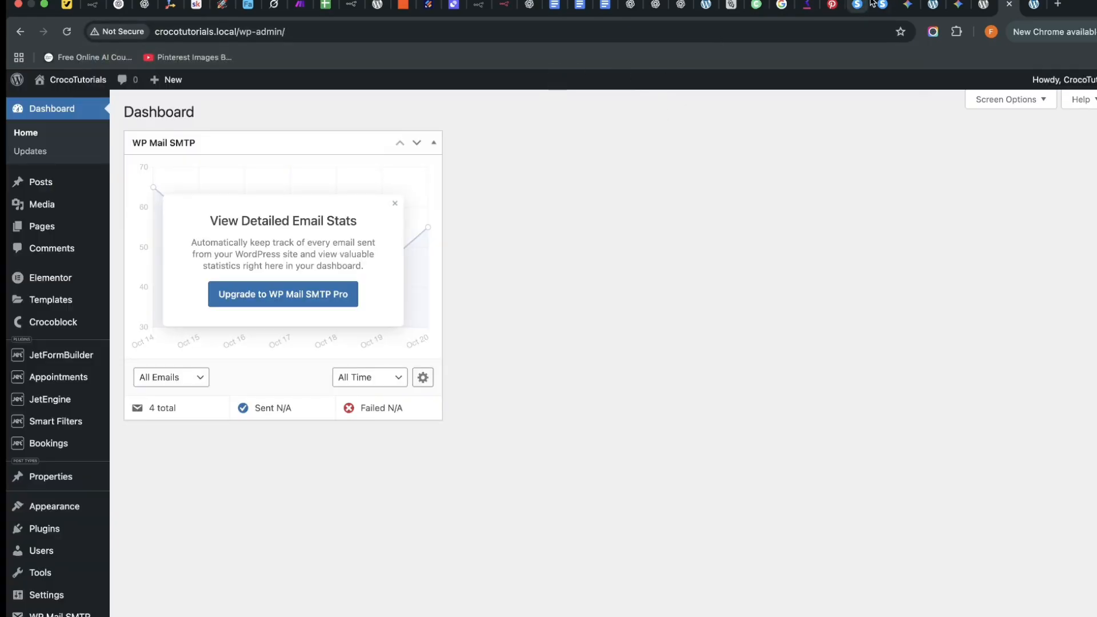
# Close the Gemini form editor and return to the WordPress dashboard.
pyautogui.click(933, 4)
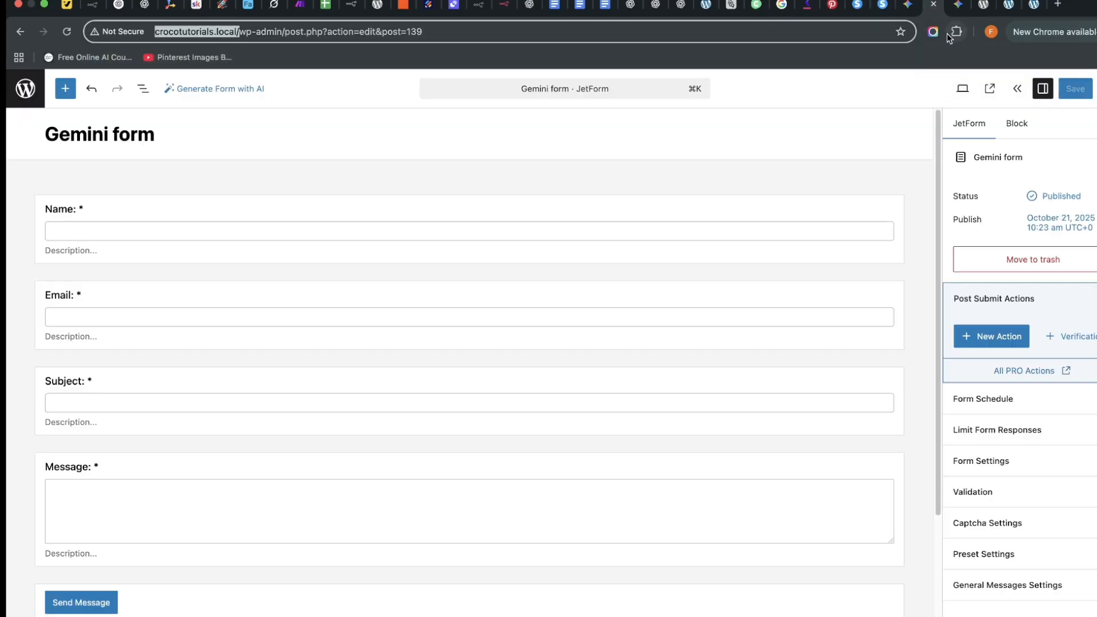
pyautogui.click(933, 5)
pyautogui.click(963, 6)
pyautogui.click(981, 6)
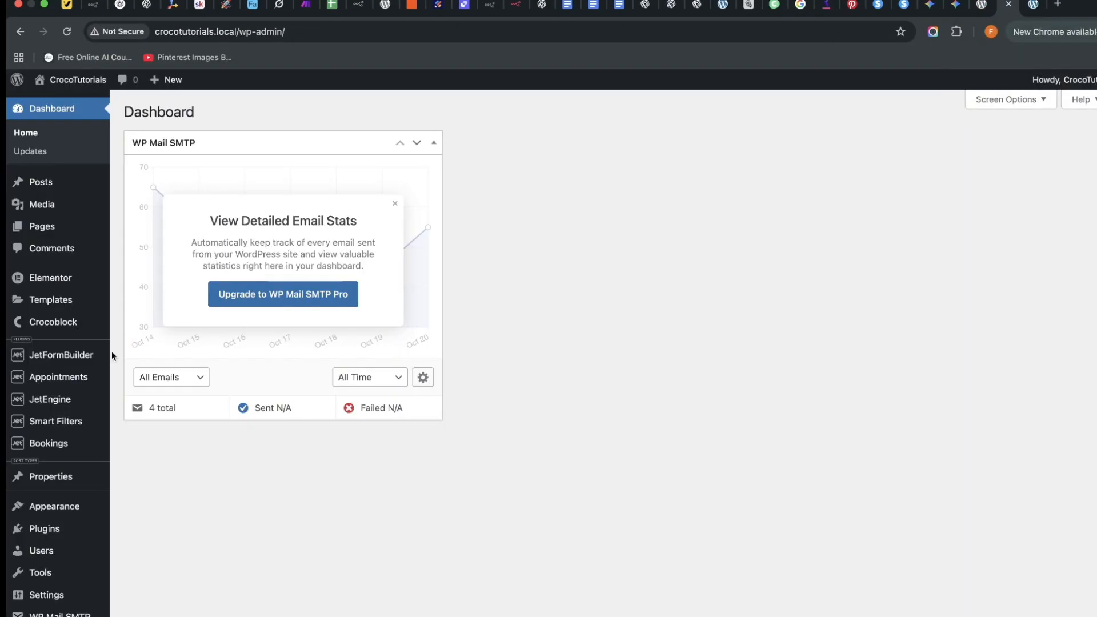
# Open JetFormBuilder's Forms list showing AI Form and Gemini form.
pyautogui.moveTo(54, 400)
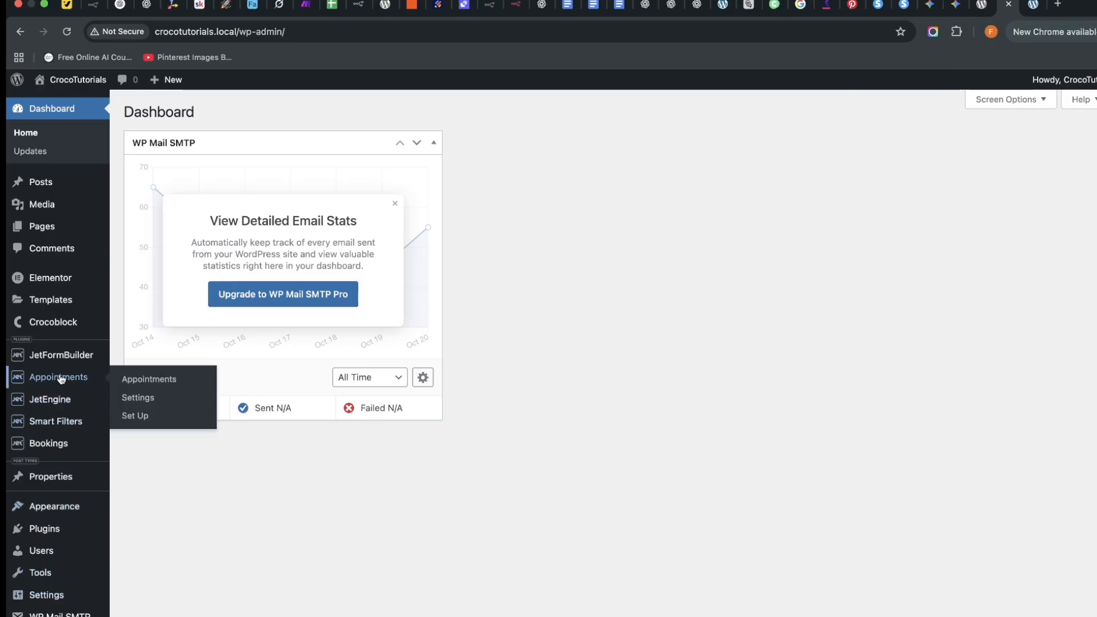
pyautogui.moveTo(81, 357)
pyautogui.click(144, 376)
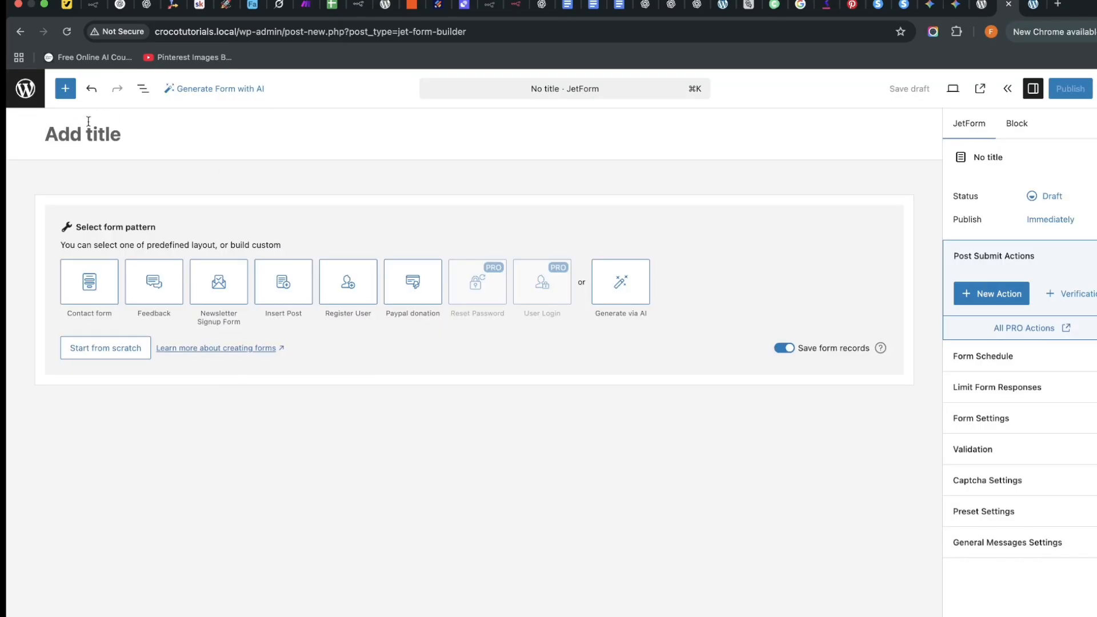
pyautogui.click(21, 32)
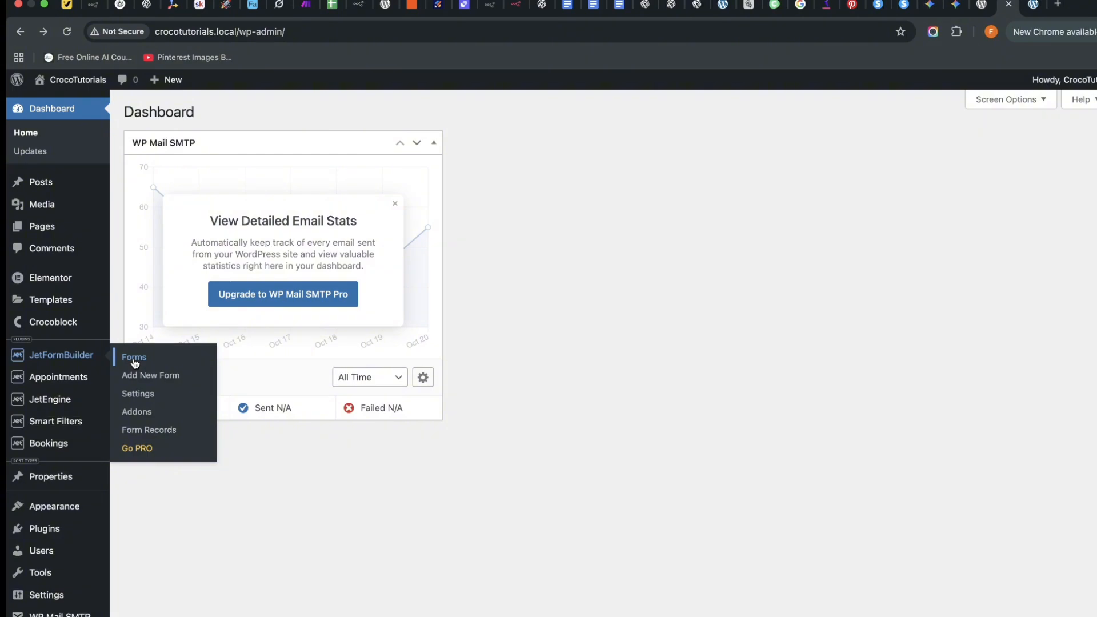
pyautogui.click(130, 357)
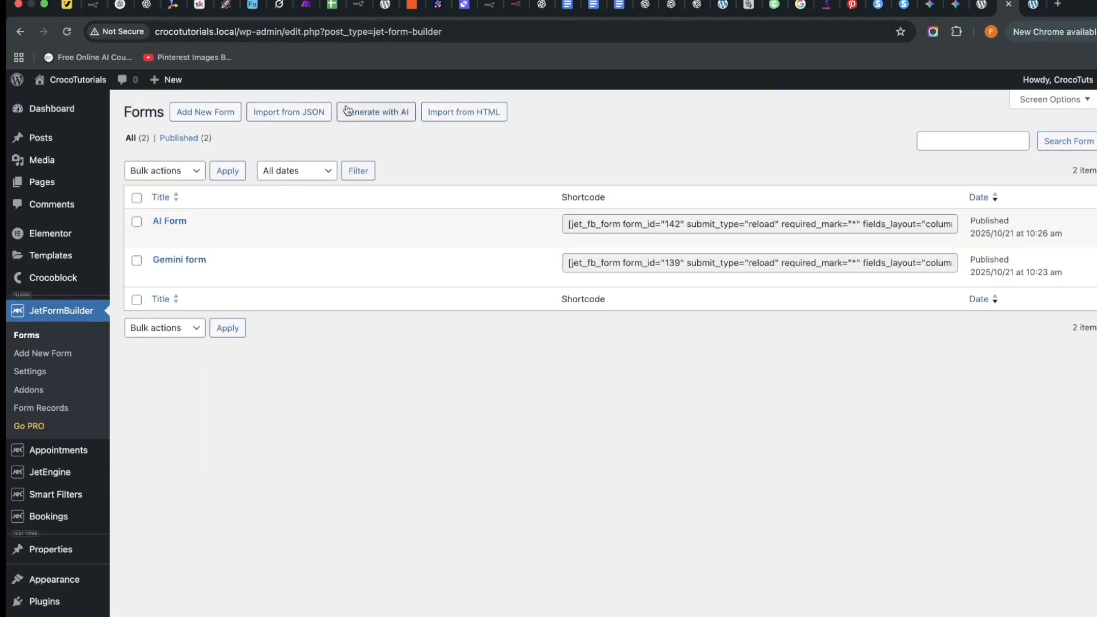
# Create a new form and title it 'Manual Form', fixing a typo along the way.
pyautogui.click(216, 113)
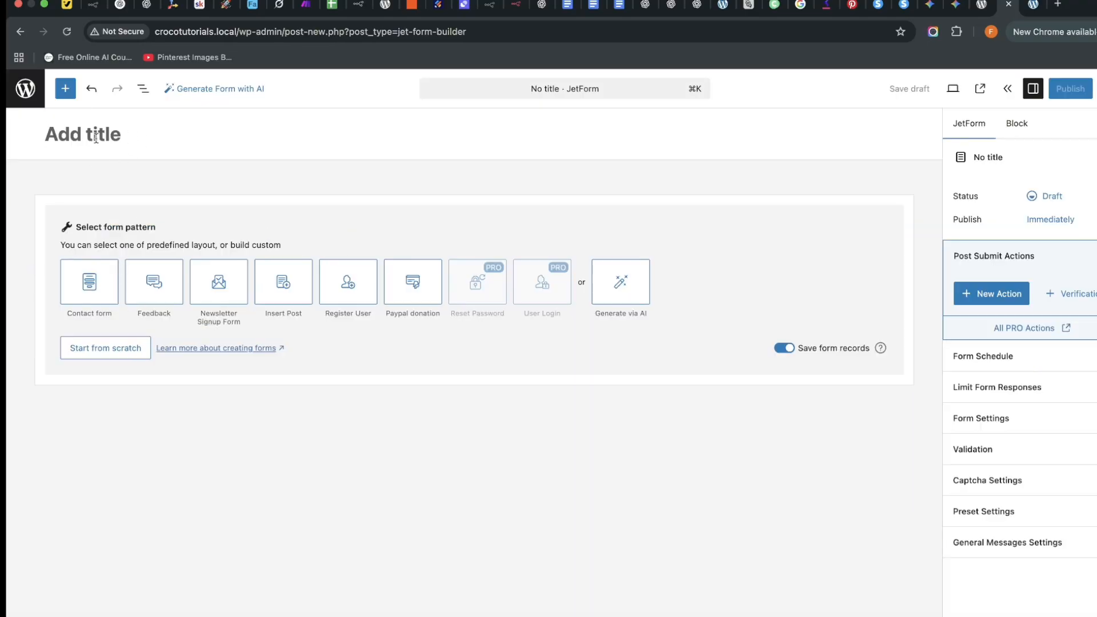
pyautogui.write('Manuakl')
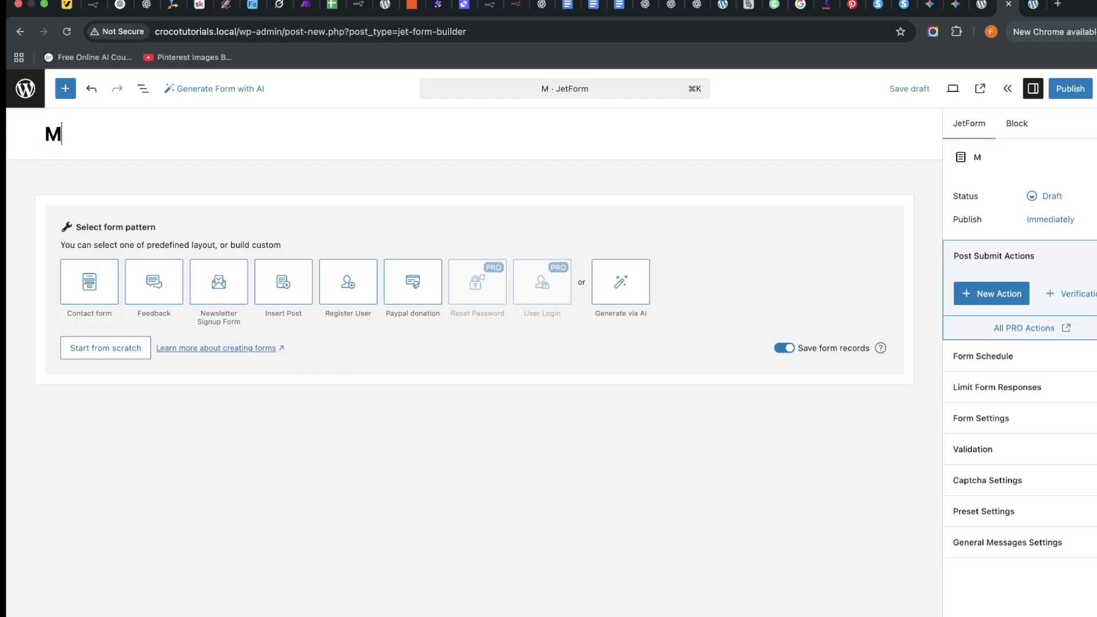
pyautogui.press('BackSpace')
pyautogui.press('BackSpace')
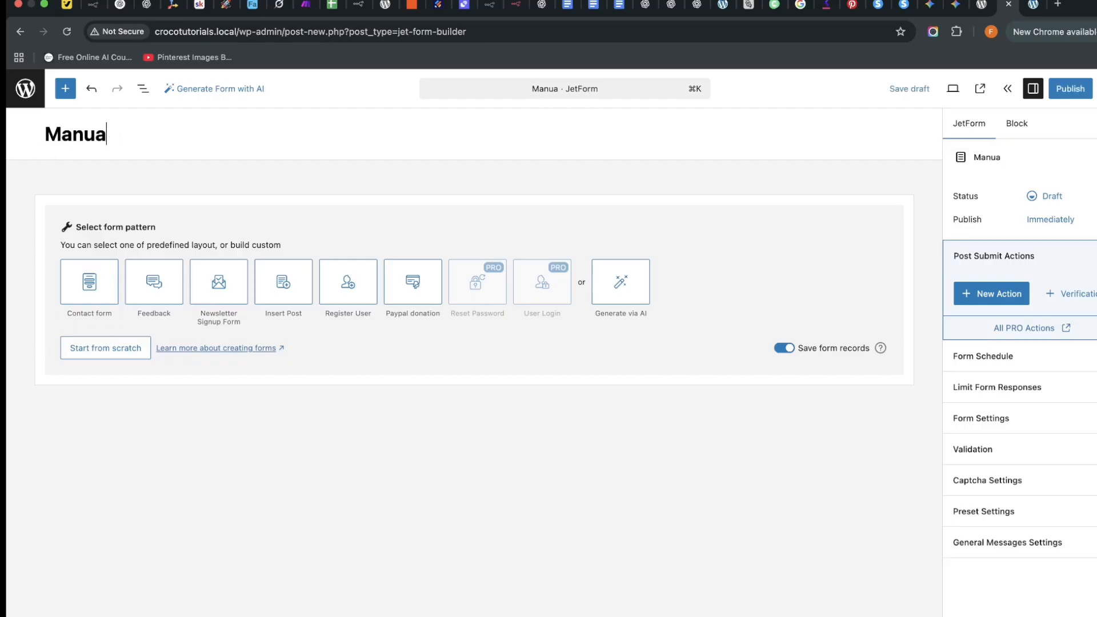
pyautogui.write('l Form')
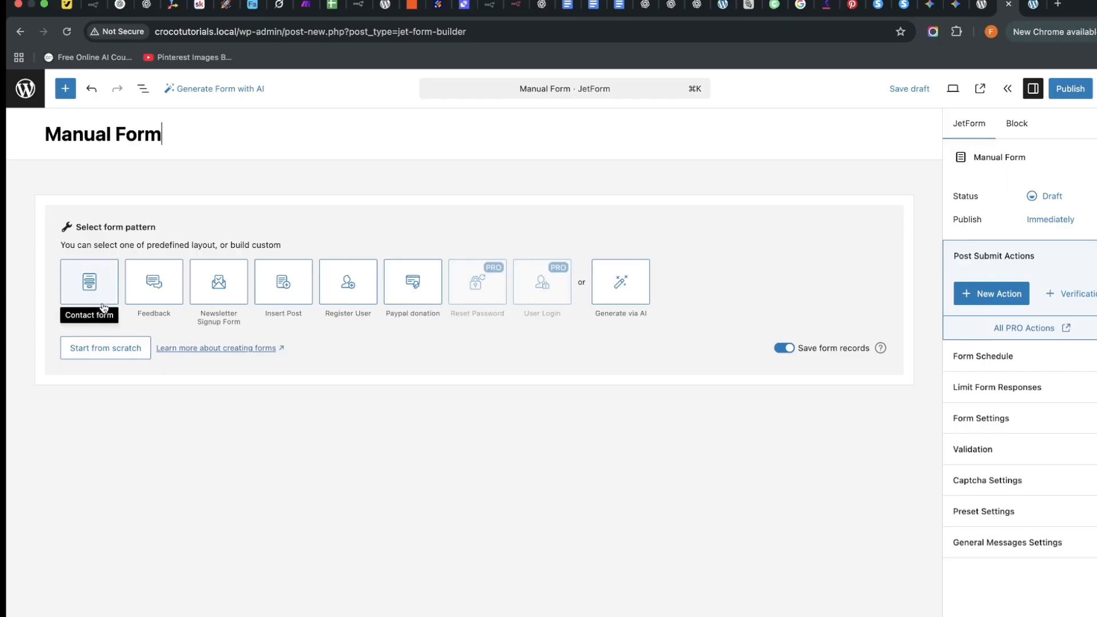
# Insert the Contact form pattern, move Message below Subject, and publish the form.
pyautogui.click(88, 283)
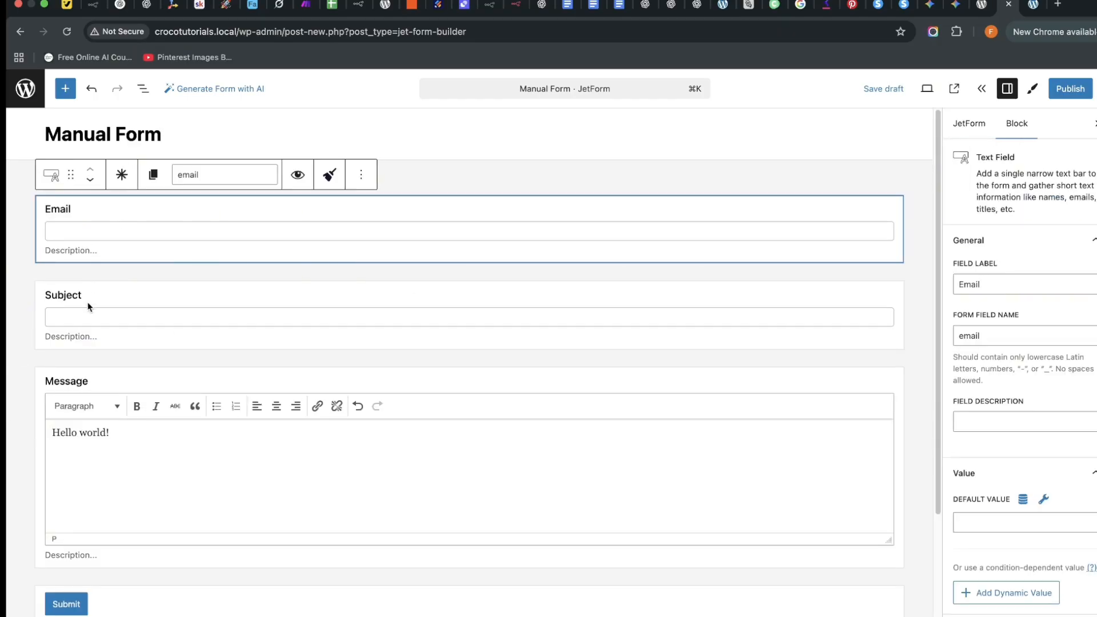
pyautogui.click(96, 314)
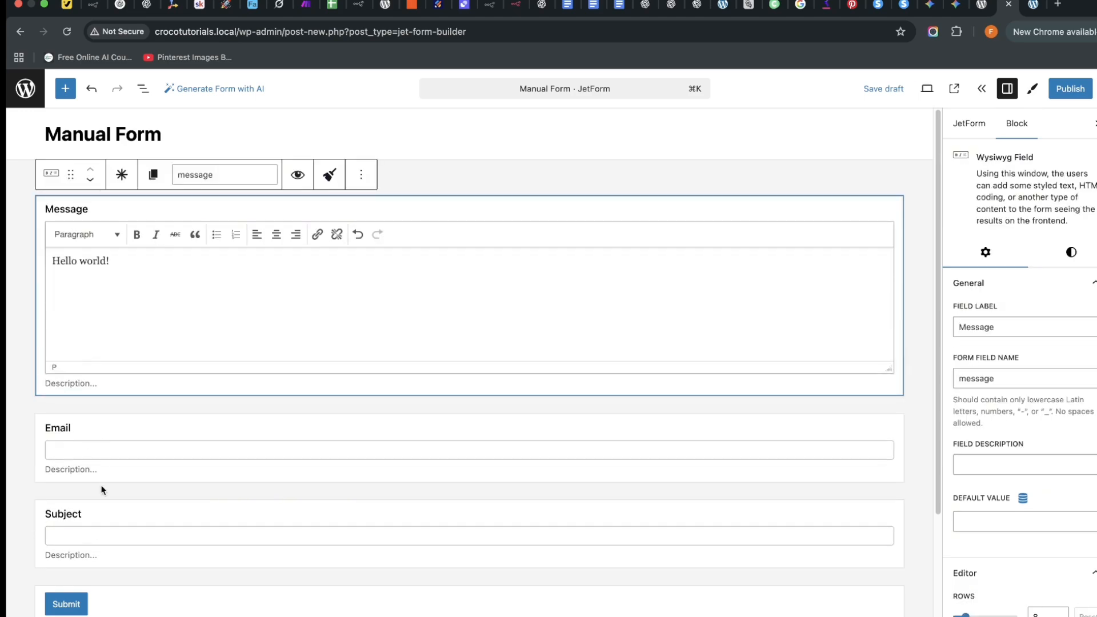
pyautogui.scroll(-2, 104, 366)
pyautogui.scroll(2, 105, 240)
pyautogui.moveTo(71, 174); pyautogui.dragTo(93, 562)
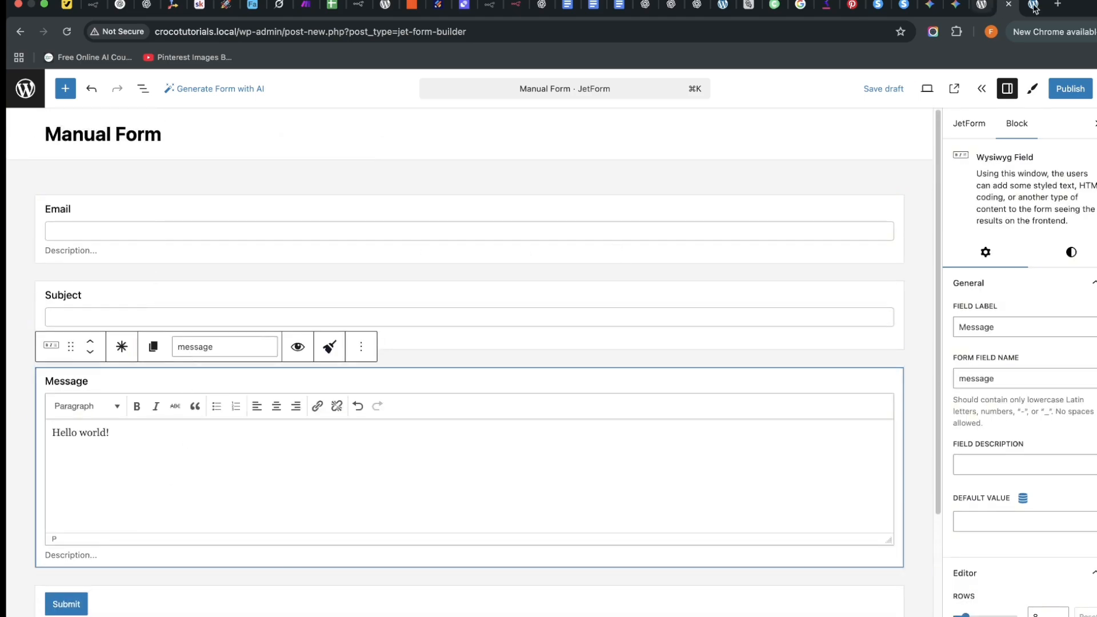
pyautogui.click(1068, 81)
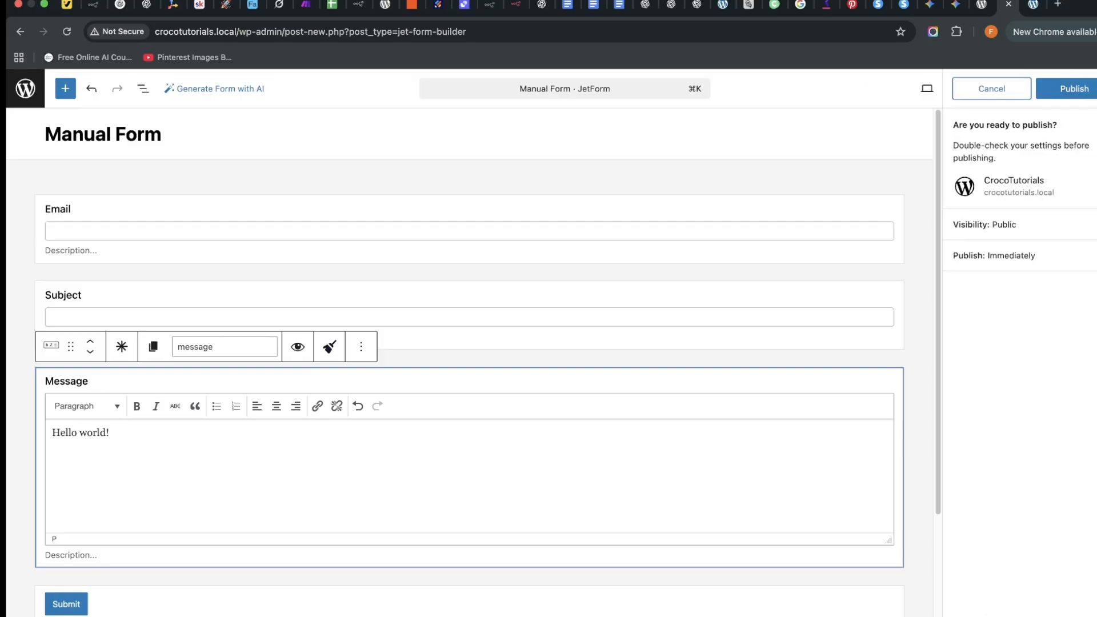
pyautogui.click(1074, 88)
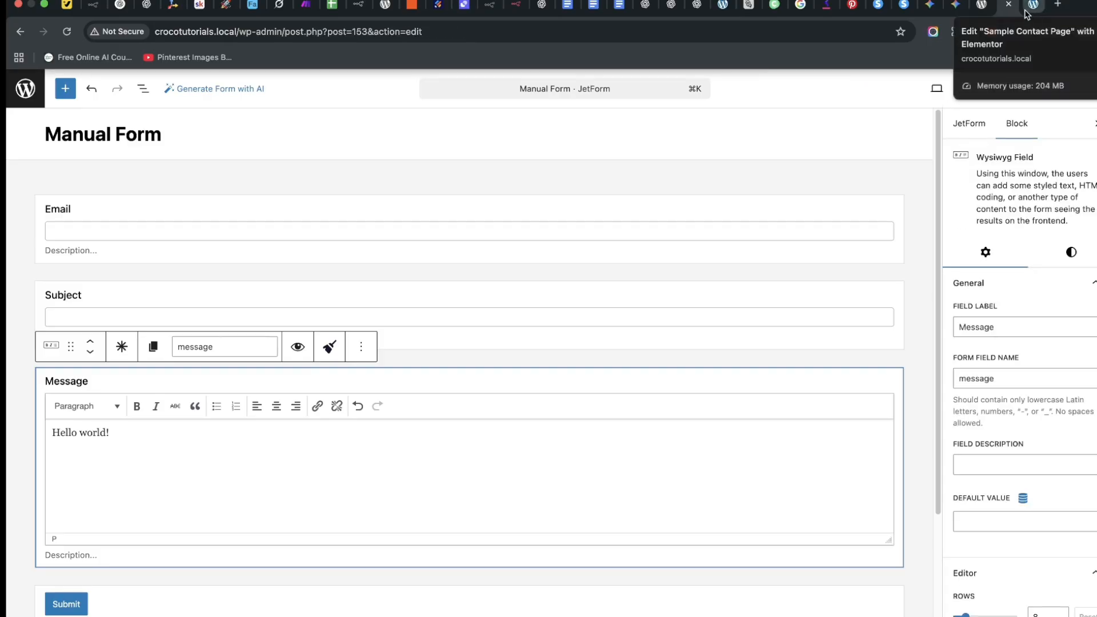
# Delete the Email, Subject and Message fields so only Submit remains.
pyautogui.click(161, 214)
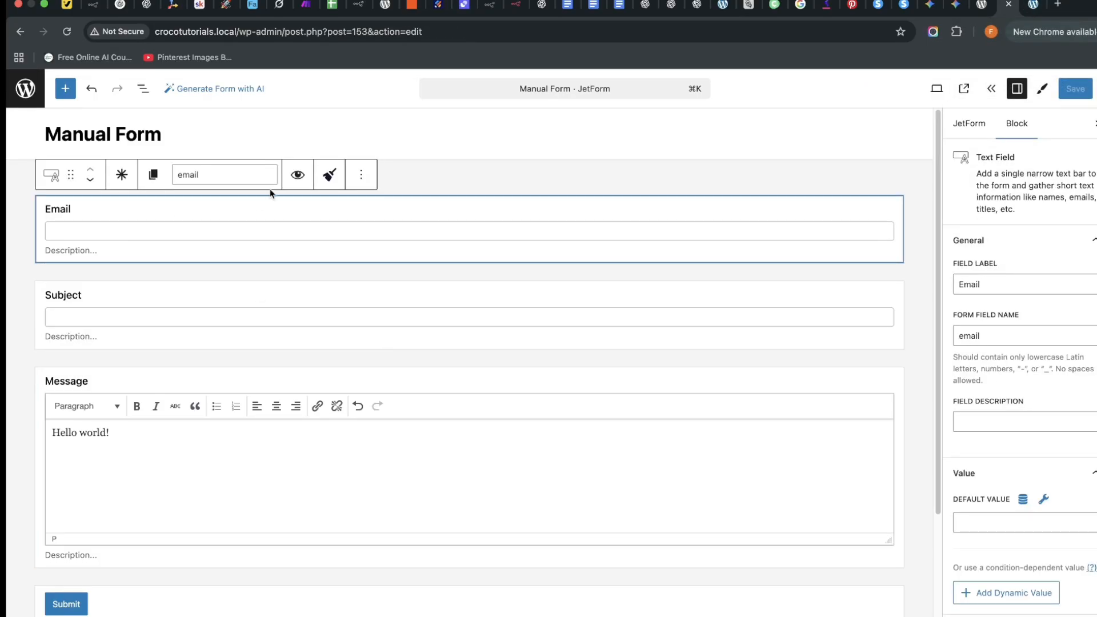
pyautogui.click(361, 174)
pyautogui.click(380, 471)
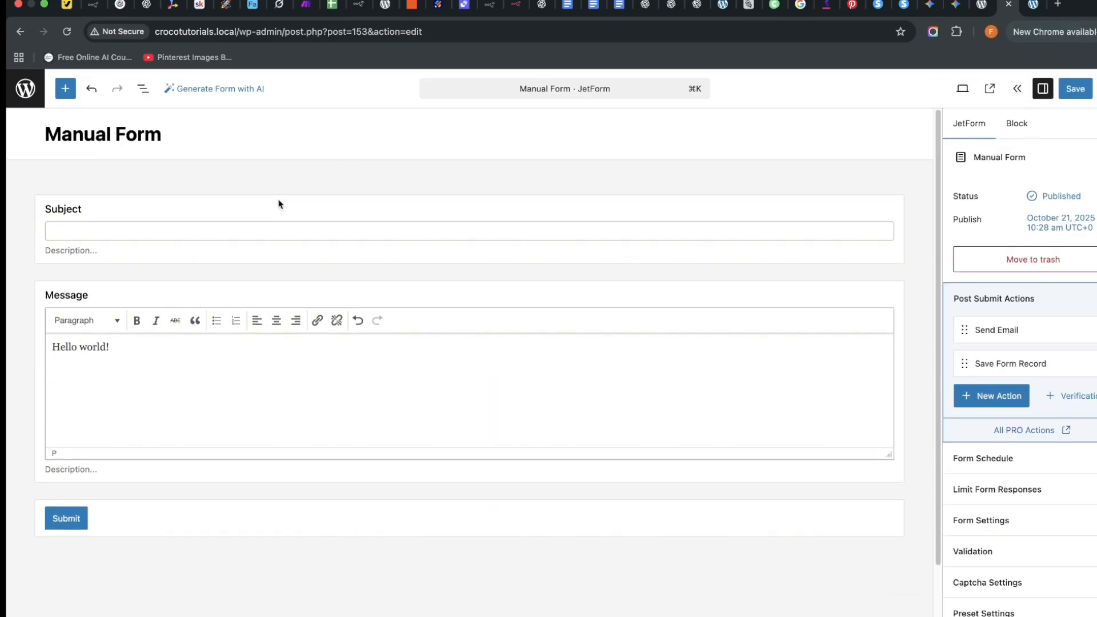
pyautogui.click(361, 174)
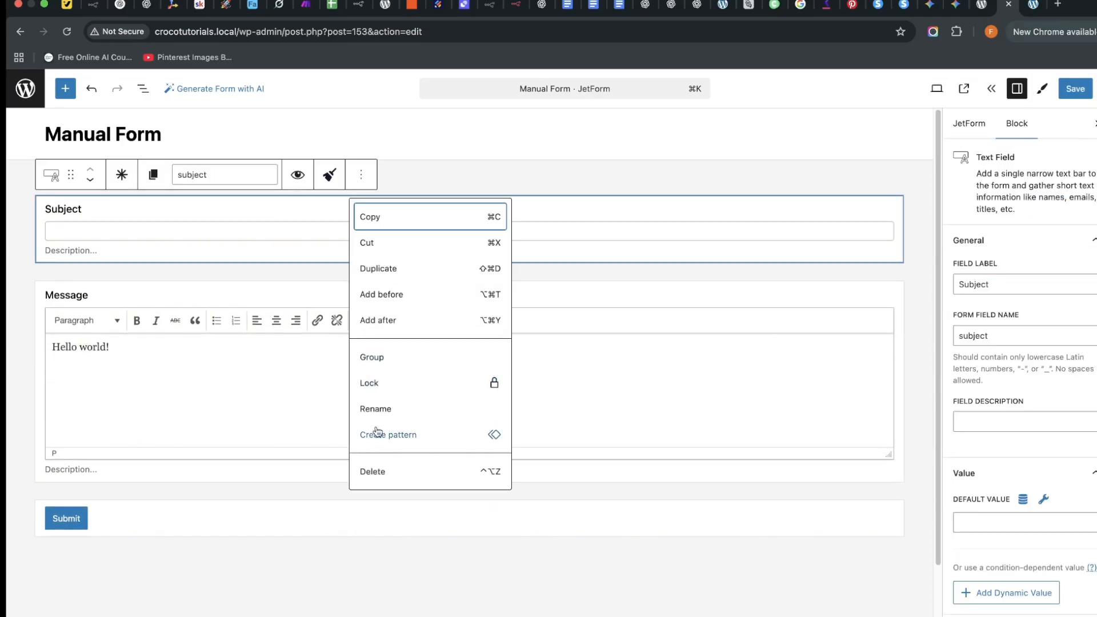
pyautogui.click(374, 471)
pyautogui.click(361, 175)
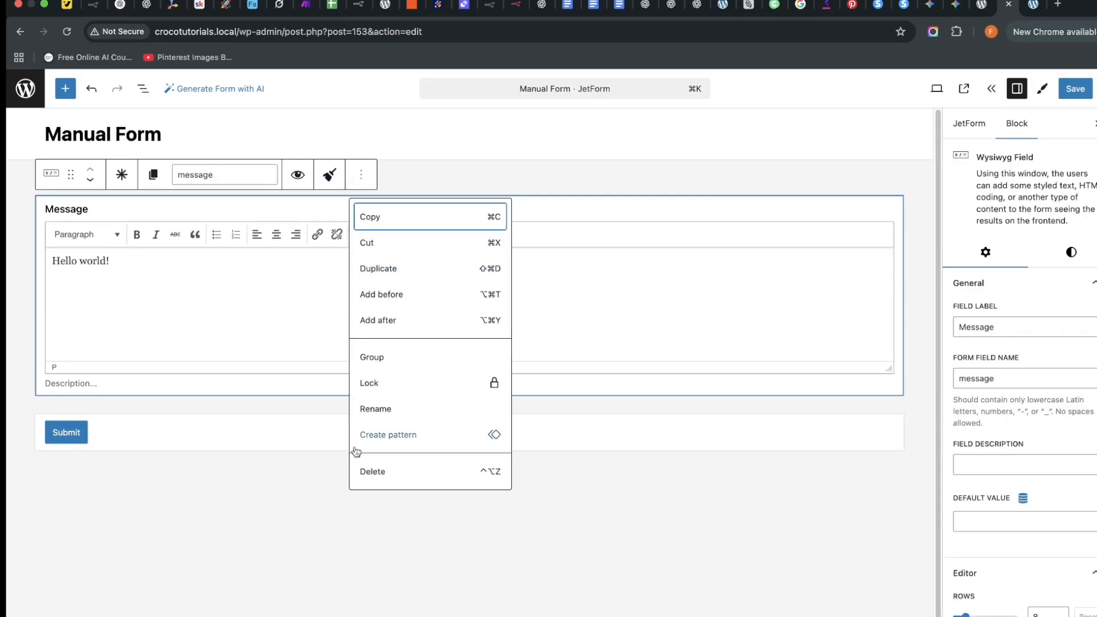
pyautogui.click(371, 470)
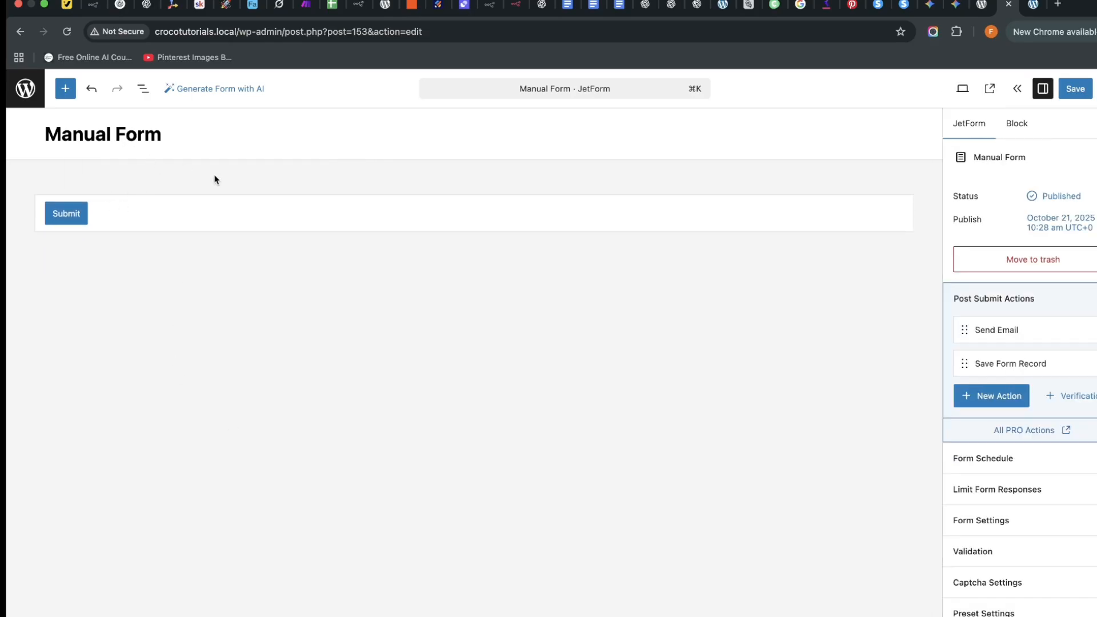
# Open the block inserter and scroll through the available JetFormBuilder form blocks.
pyautogui.click(66, 90)
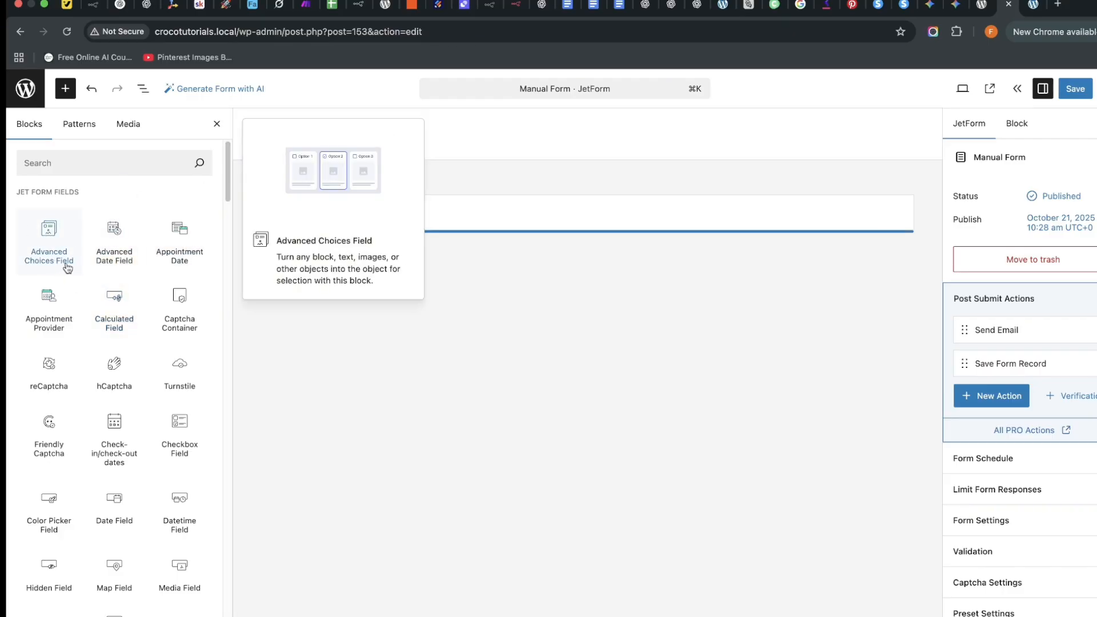
pyautogui.scroll(-3, 95, 362)
pyautogui.scroll(-8, 95, 362)
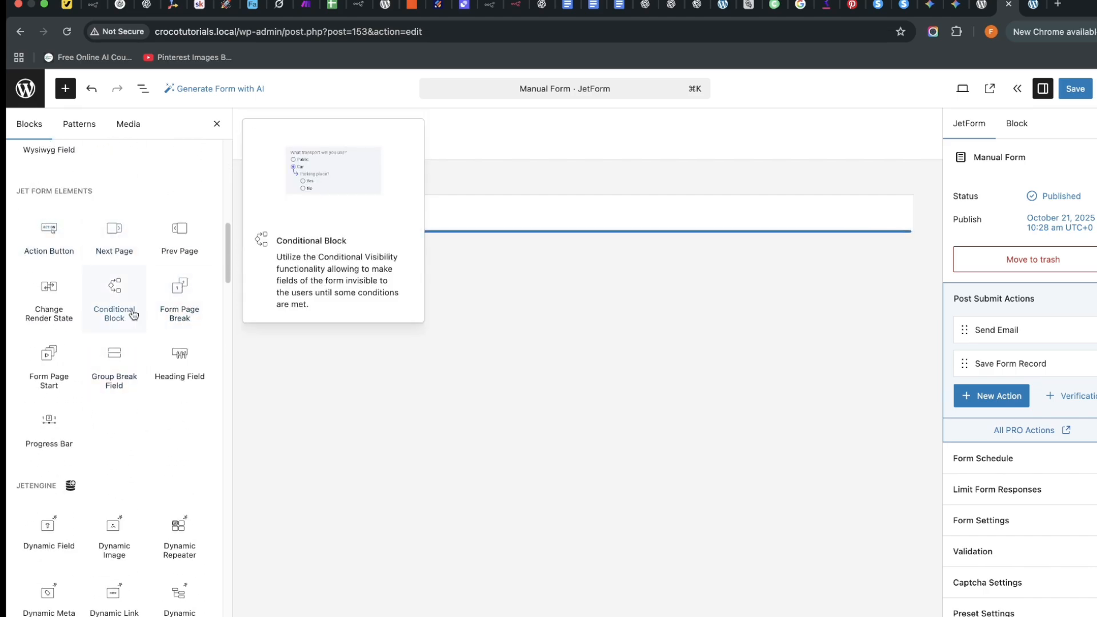
pyautogui.scroll(1, 176, 313)
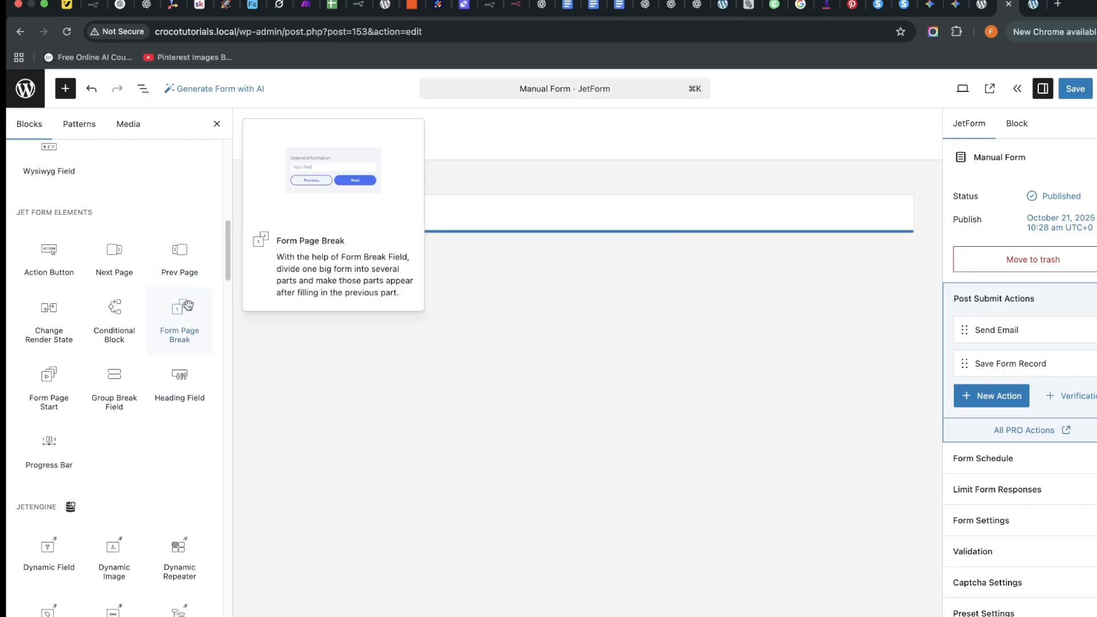
pyautogui.scroll(5, 145, 271)
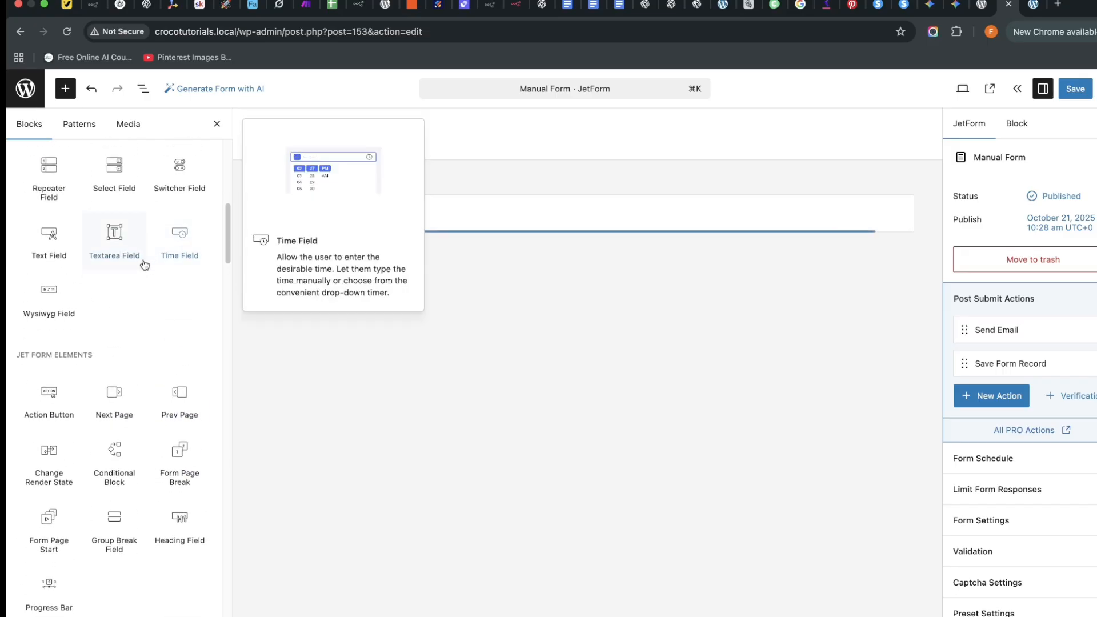
pyautogui.scroll(-12, 126, 368)
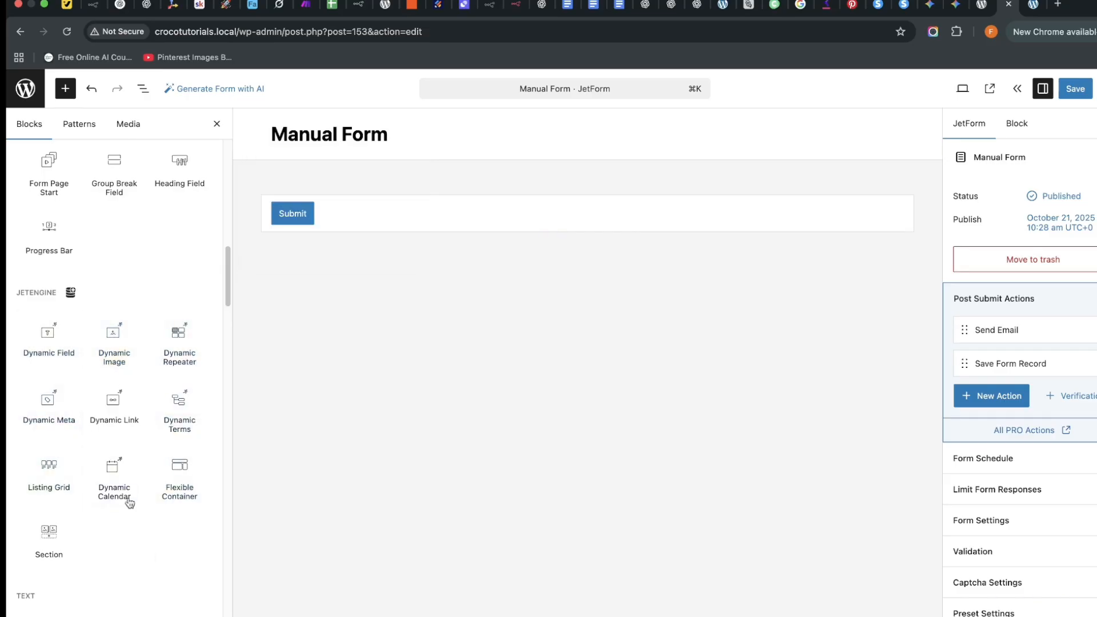
pyautogui.scroll(-1, 135, 440)
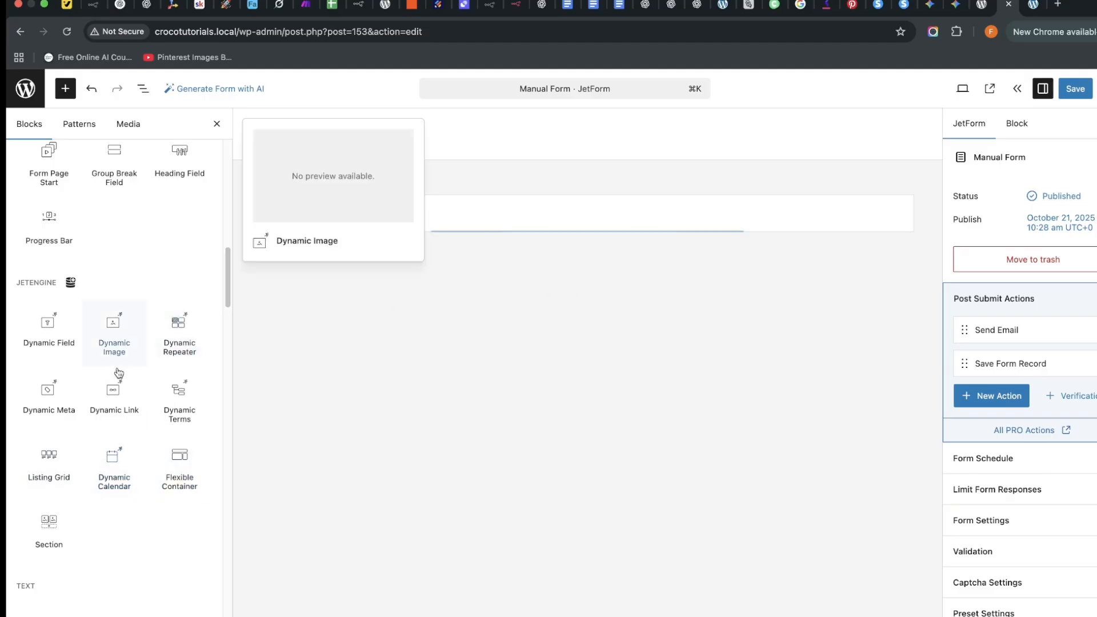
pyautogui.scroll(10, 114, 364)
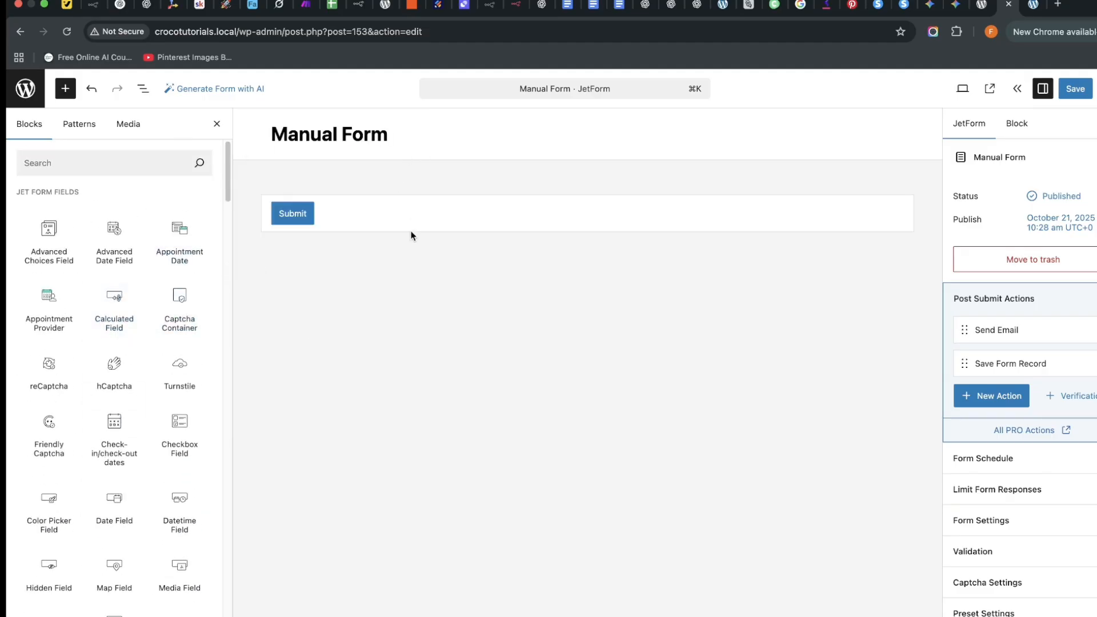
# Search for the Text Field block, drop it above Submit, and label it 'First Name'.
pyautogui.click(69, 165)
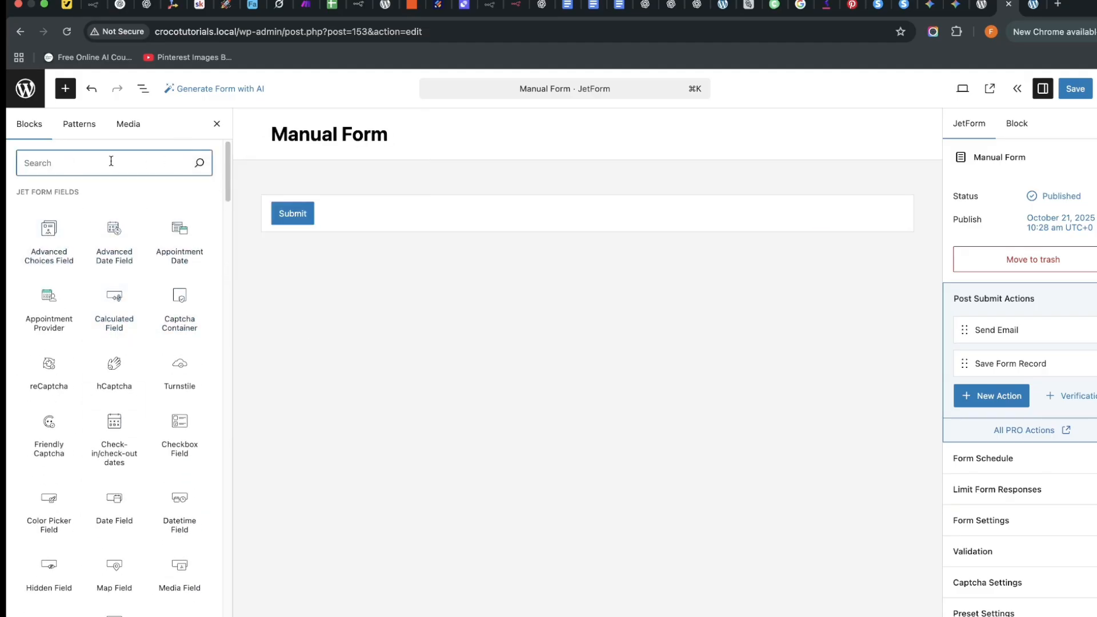
pyautogui.write('tezt')
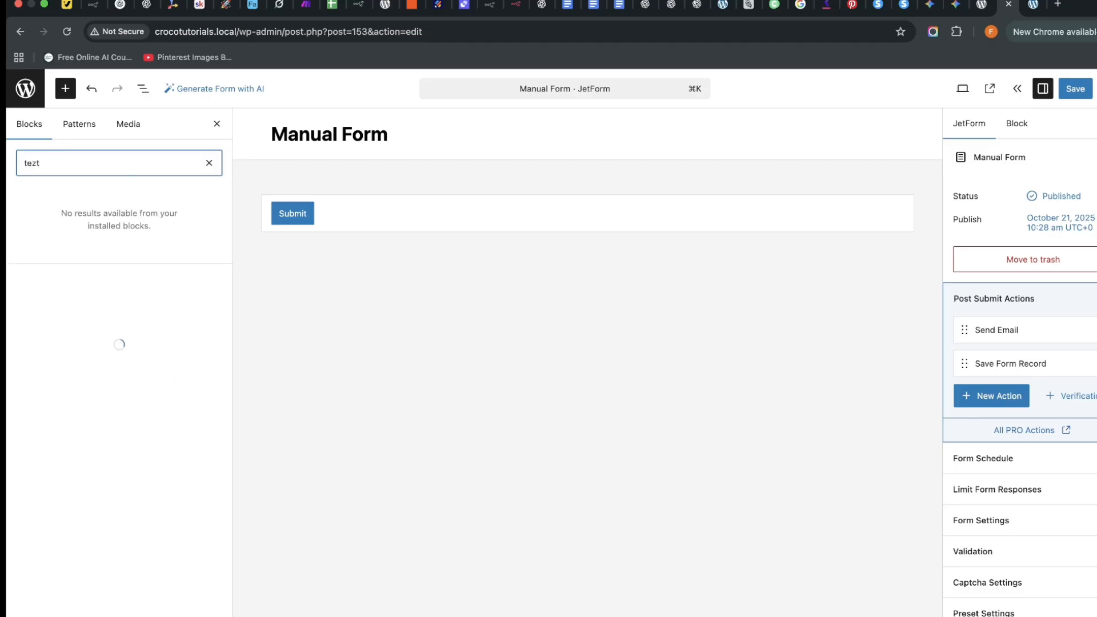
pyautogui.write('xt')
pyautogui.moveTo(19, 249)
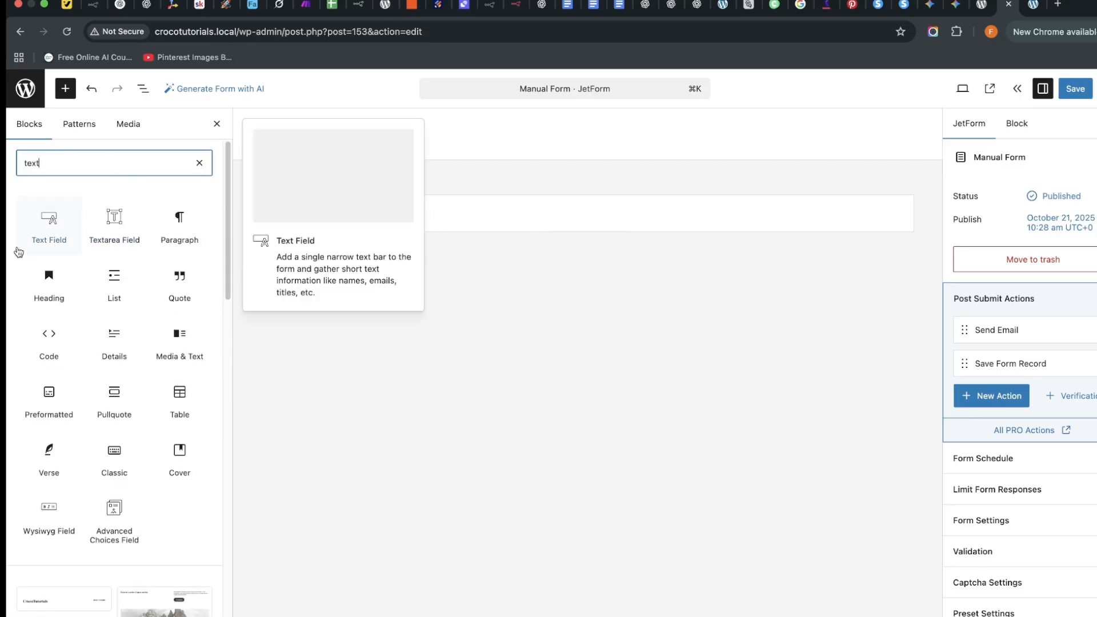
pyautogui.moveTo(32, 244); pyautogui.dragTo(556, 197)
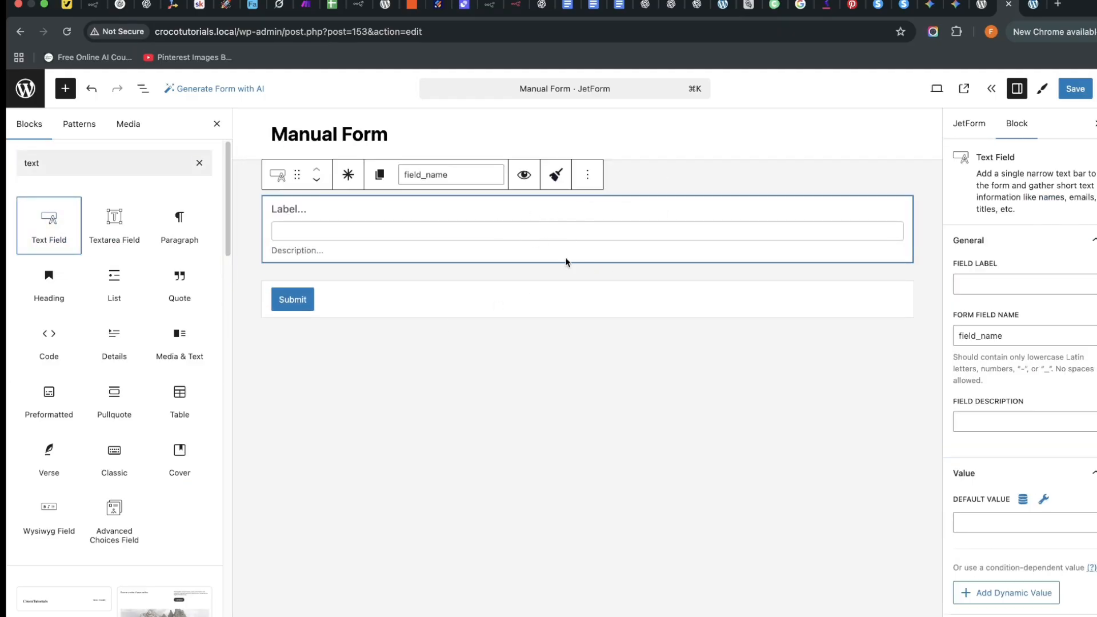
pyautogui.moveTo(584, 274)
pyautogui.click(321, 212)
pyautogui.write('First Na')
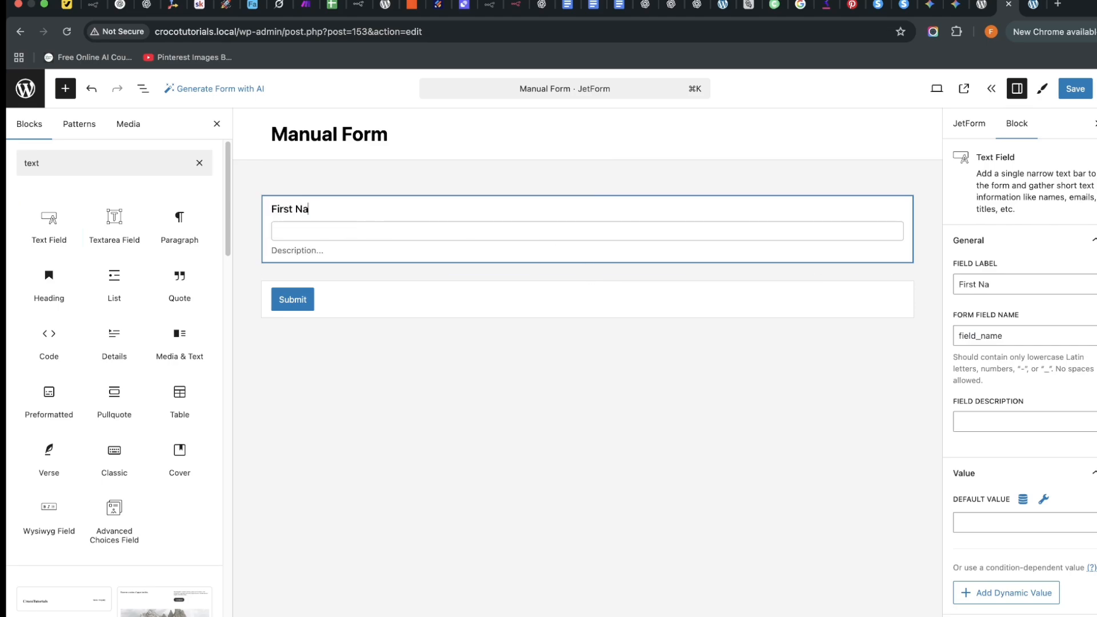
pyautogui.write('me')
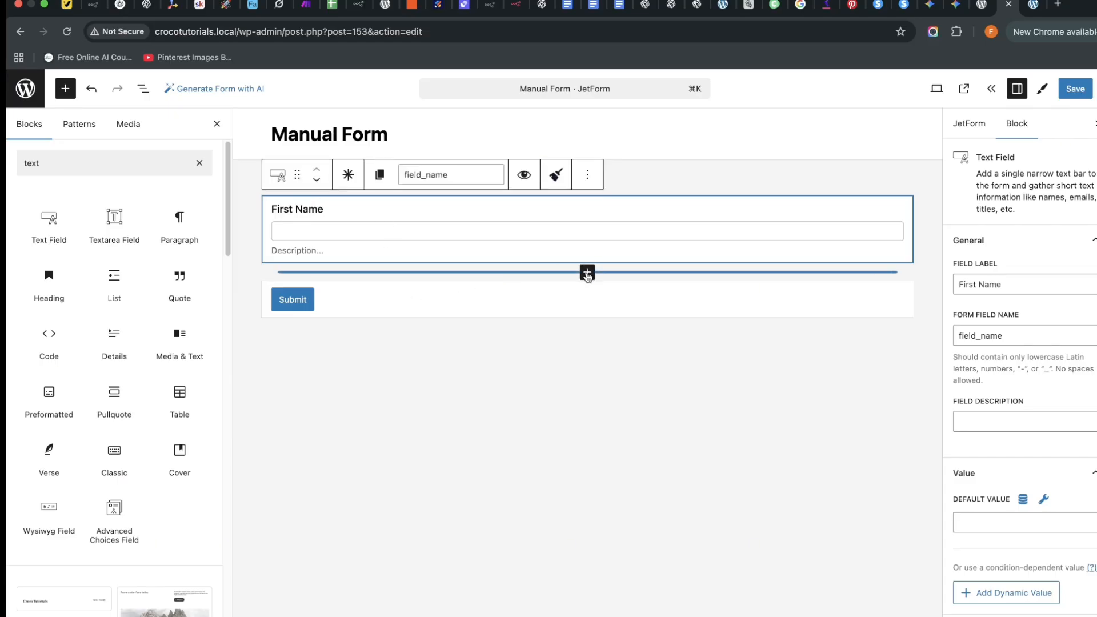
# Add a second text field labelled 'Last Name' below First Name.
pyautogui.click(587, 273)
pyautogui.click(388, 365)
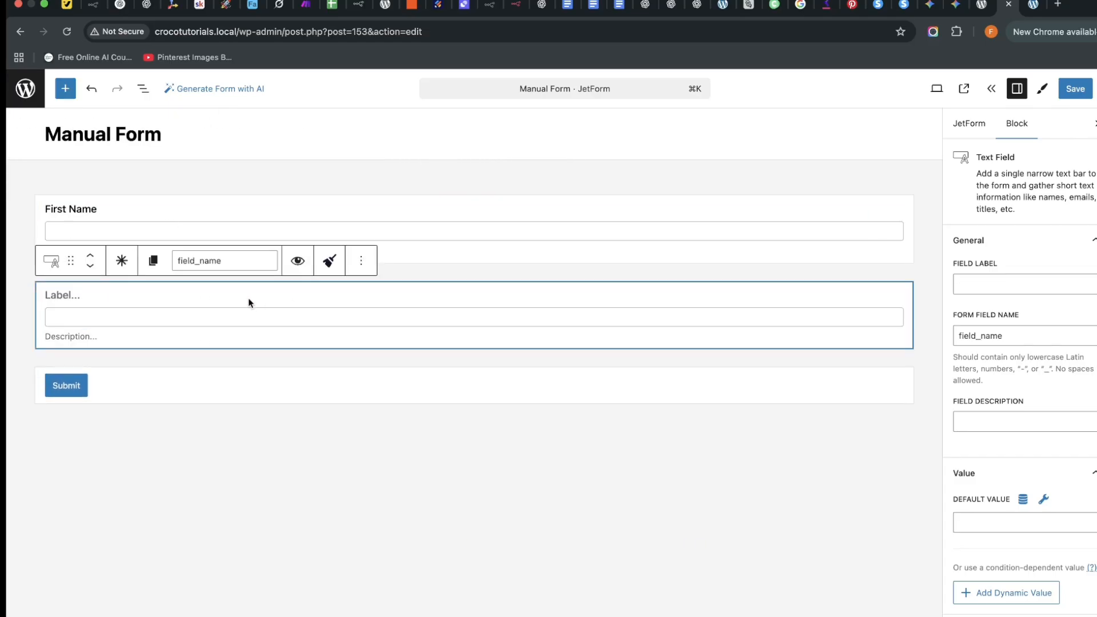
pyautogui.write('Last Name')
pyautogui.click(567, 272)
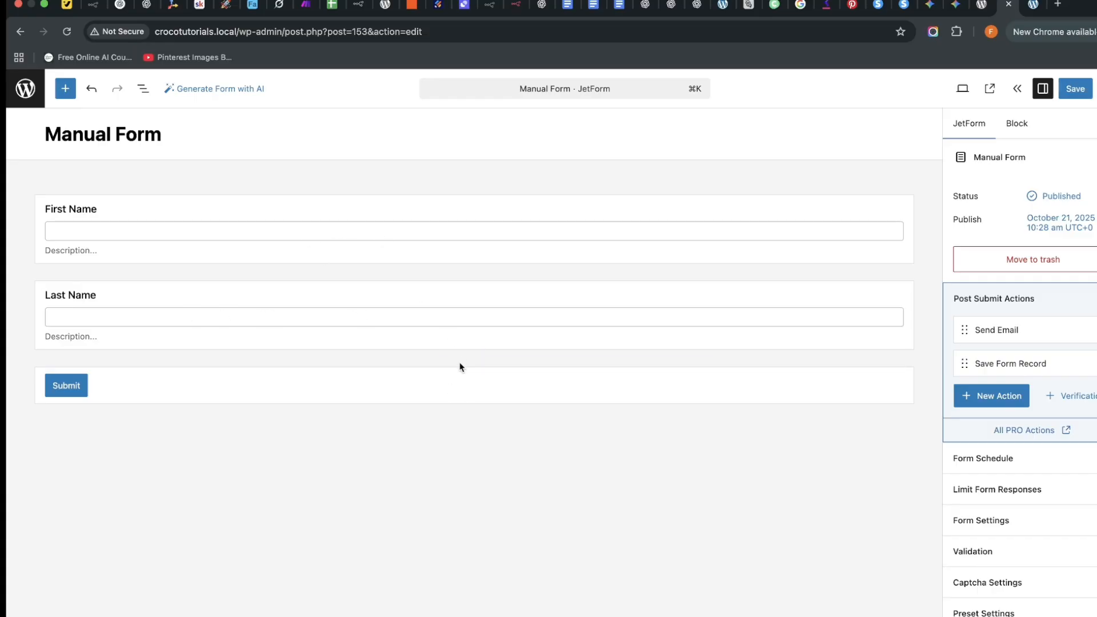
# Insert a 50/50 Columns block and move First Name and Last Name into its columns.
pyautogui.click(474, 358)
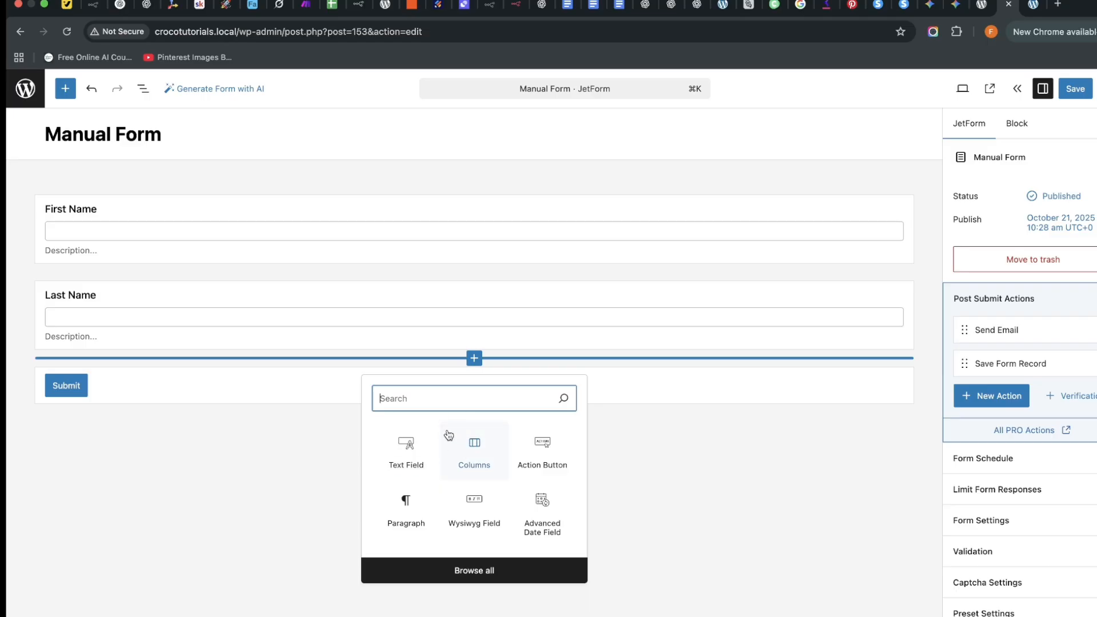
pyautogui.write('column')
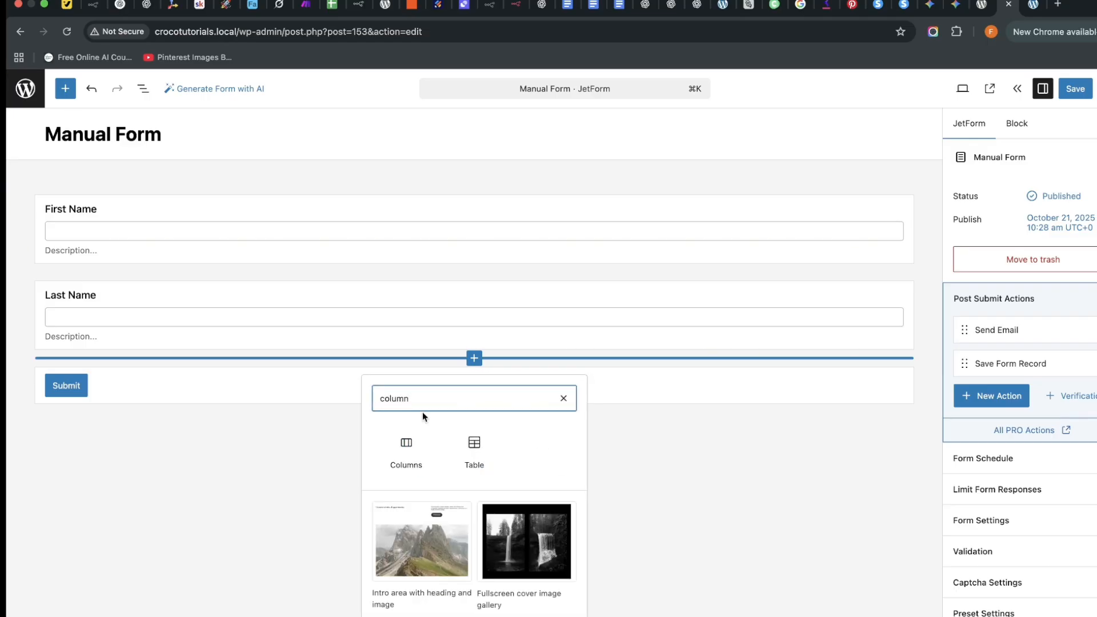
pyautogui.click(403, 460)
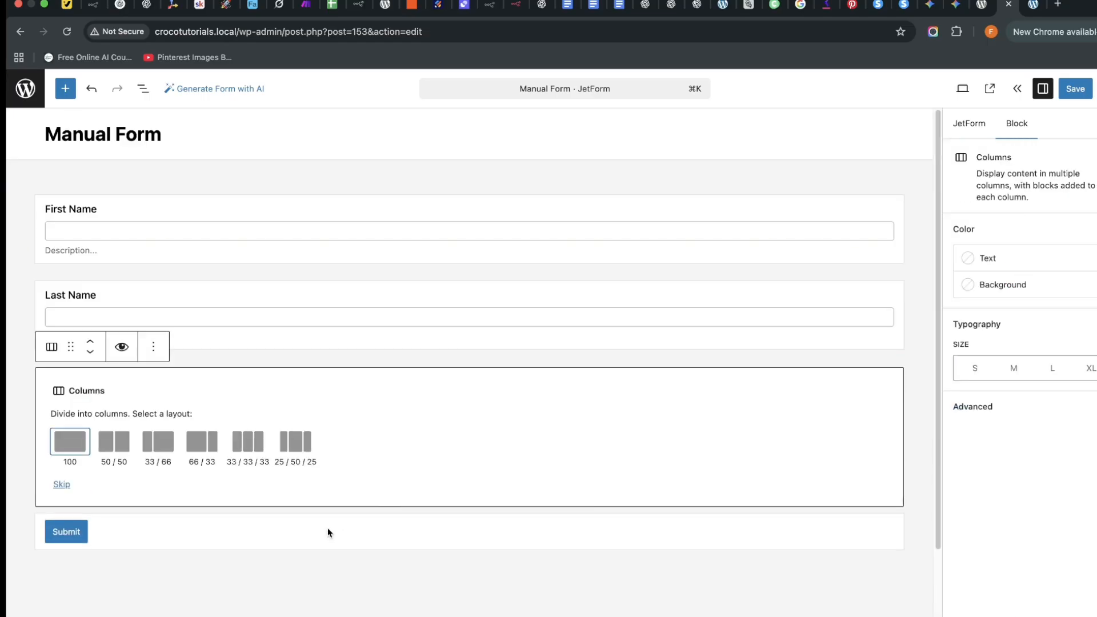
pyautogui.click(114, 443)
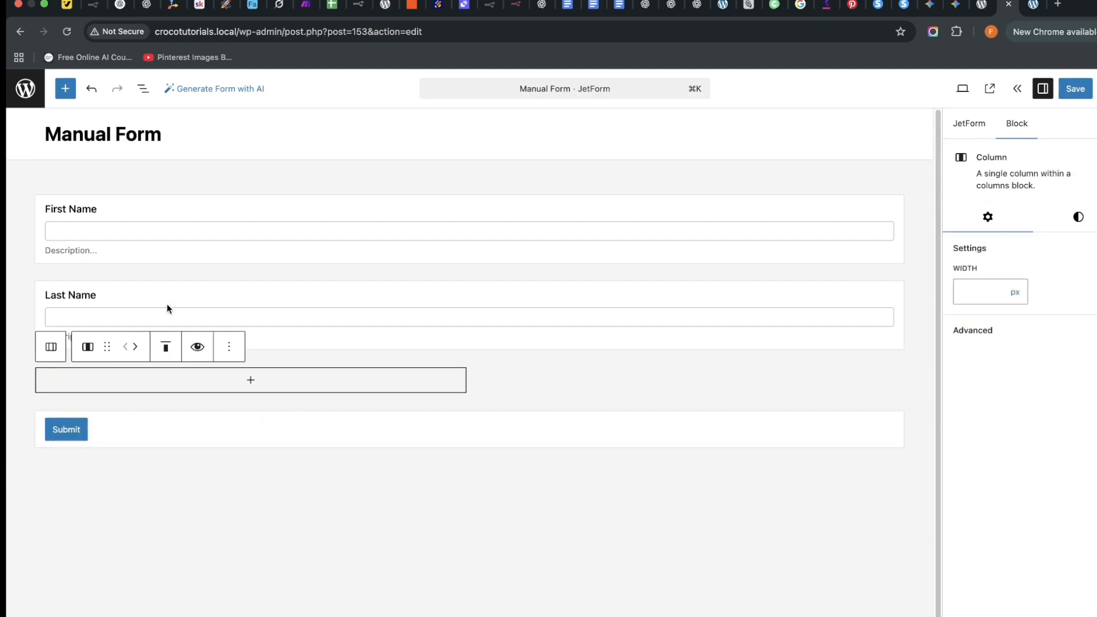
pyautogui.moveTo(183, 214); pyautogui.dragTo(509, 344)
pyautogui.moveTo(396, 214); pyautogui.dragTo(640, 320)
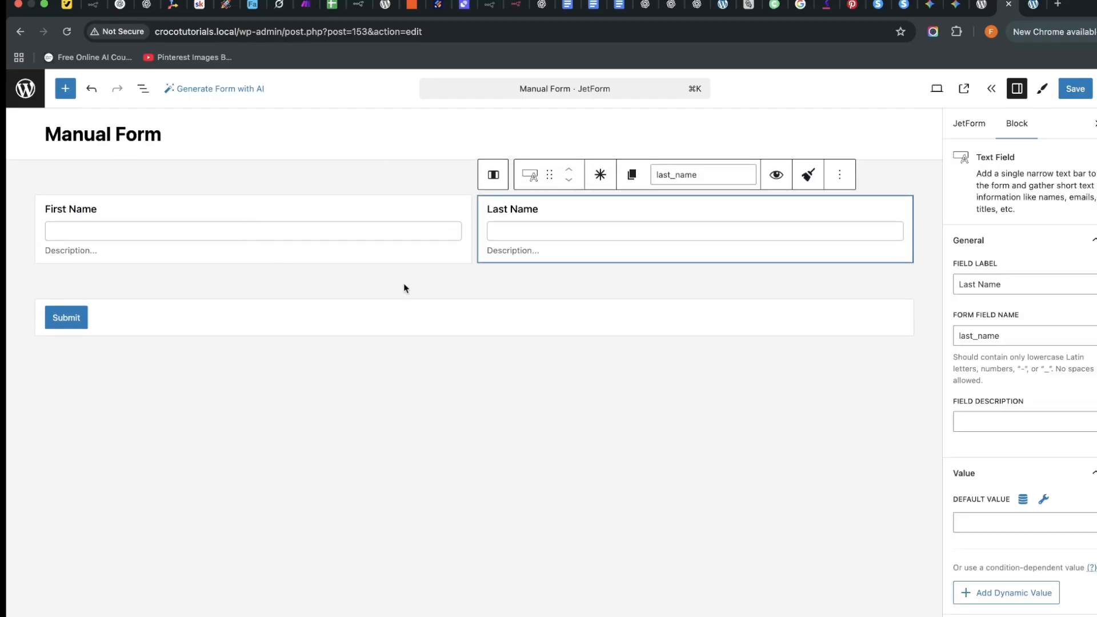
# Add another 50/50 Columns block below the name row.
pyautogui.click(474, 290)
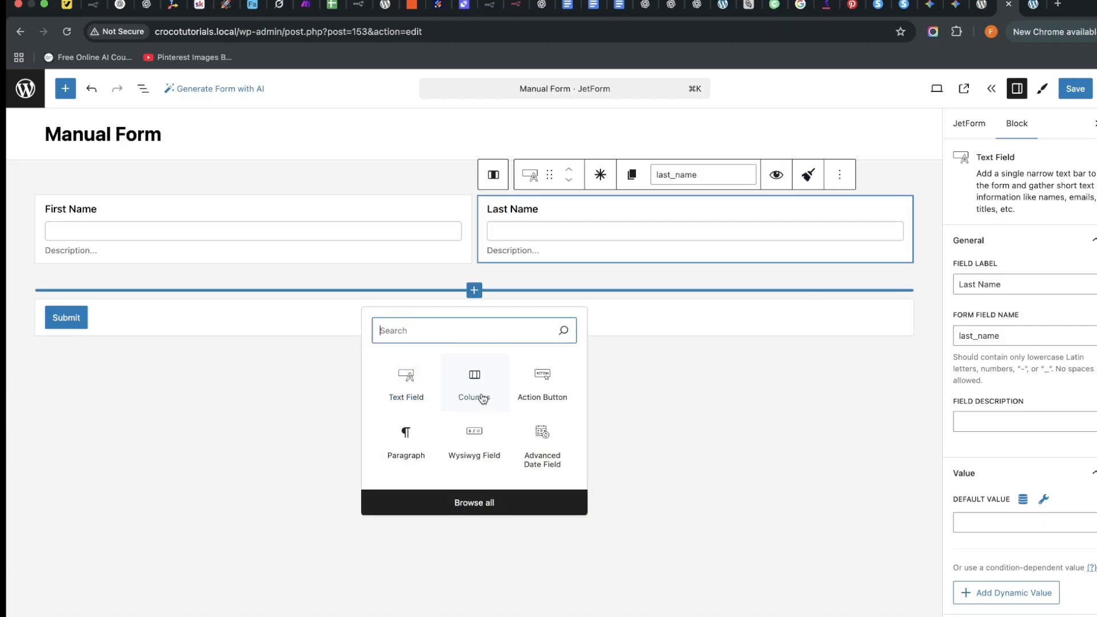
pyautogui.click(474, 379)
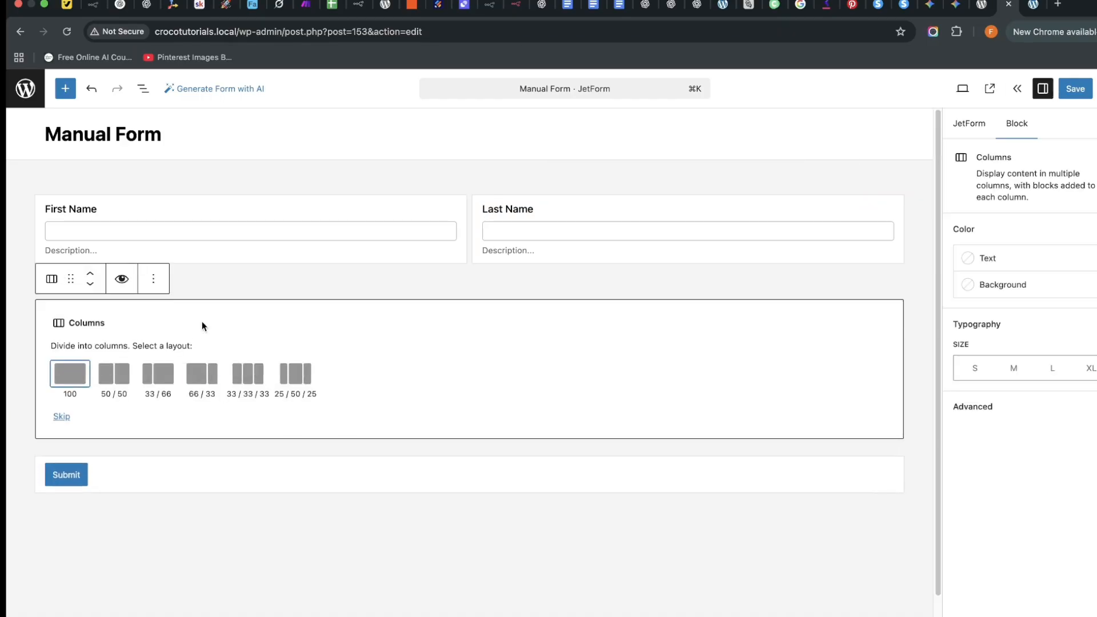
pyautogui.click(112, 374)
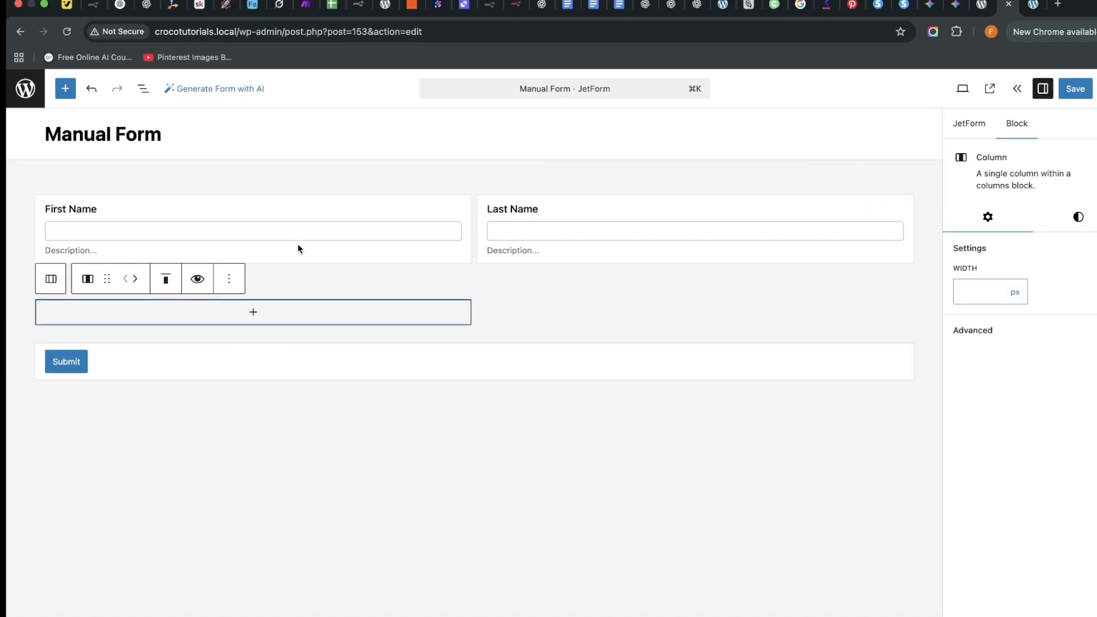
# Add Text Fields labelled 'Email Address' in the left column and 'Phone Number' in the right column.
pyautogui.click(230, 322)
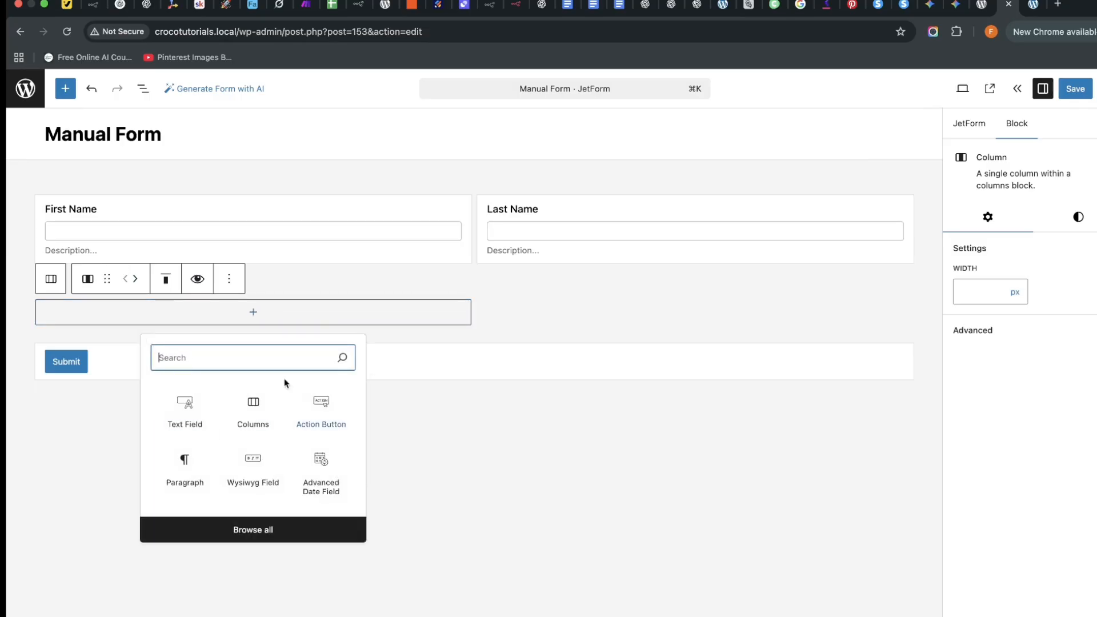
pyautogui.click(185, 415)
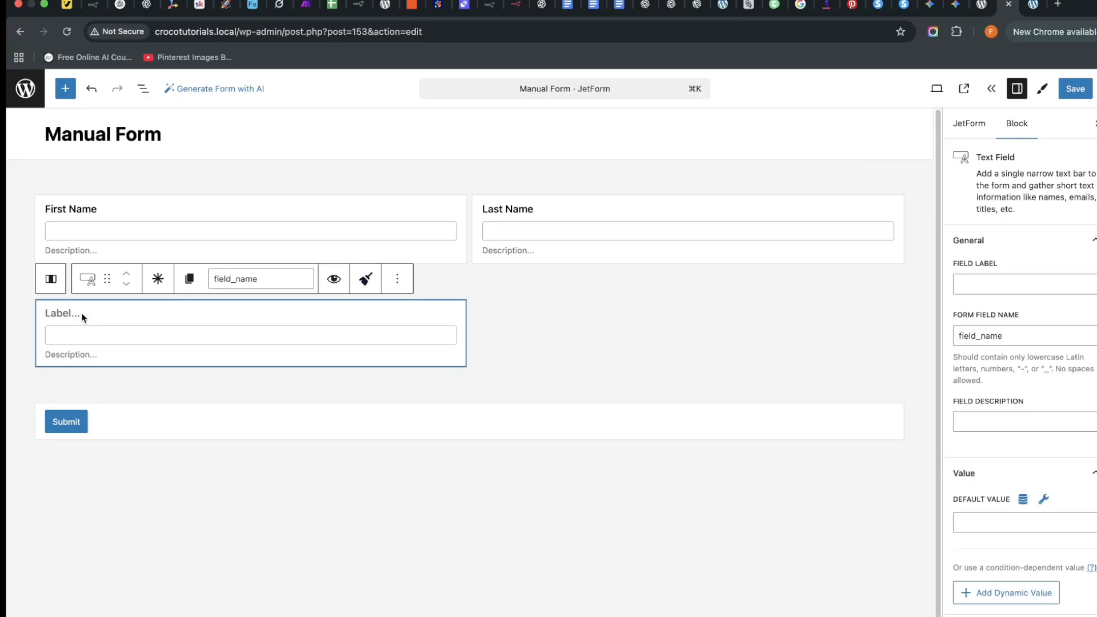
pyautogui.write('Emai')
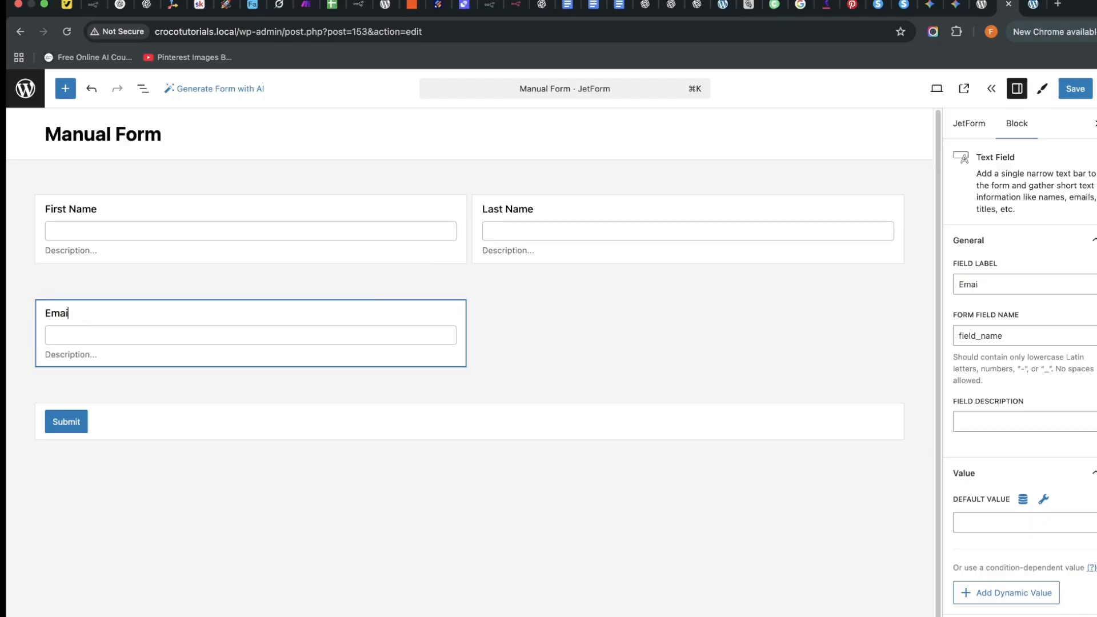
pyautogui.write('l Address')
pyautogui.click(667, 330)
pyautogui.click(688, 312)
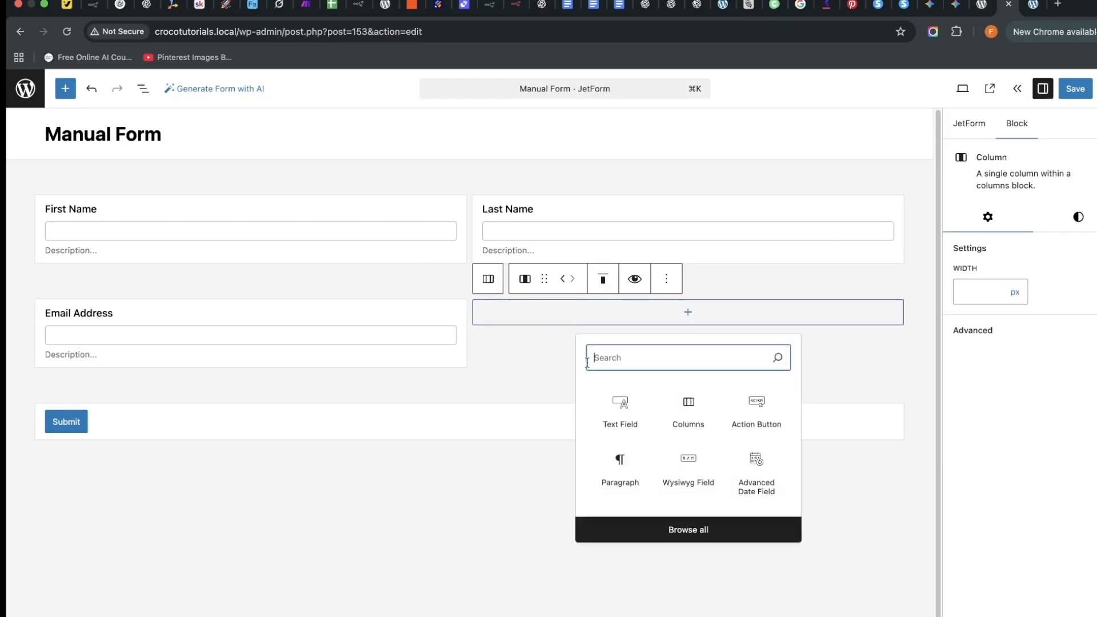
pyautogui.click(627, 409)
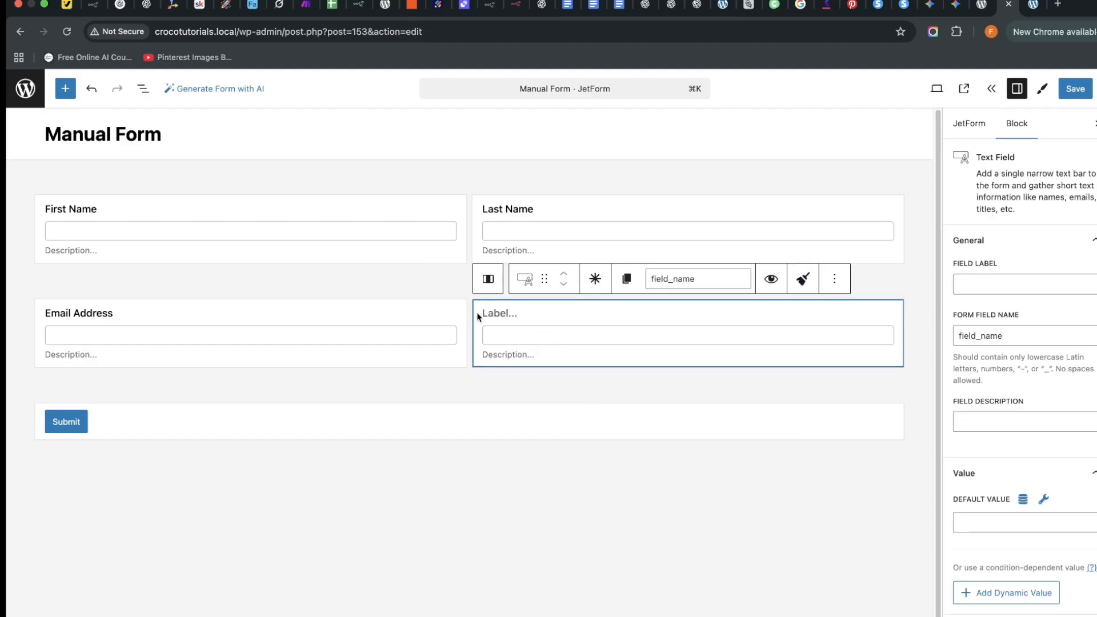
pyautogui.write('Phone Number')
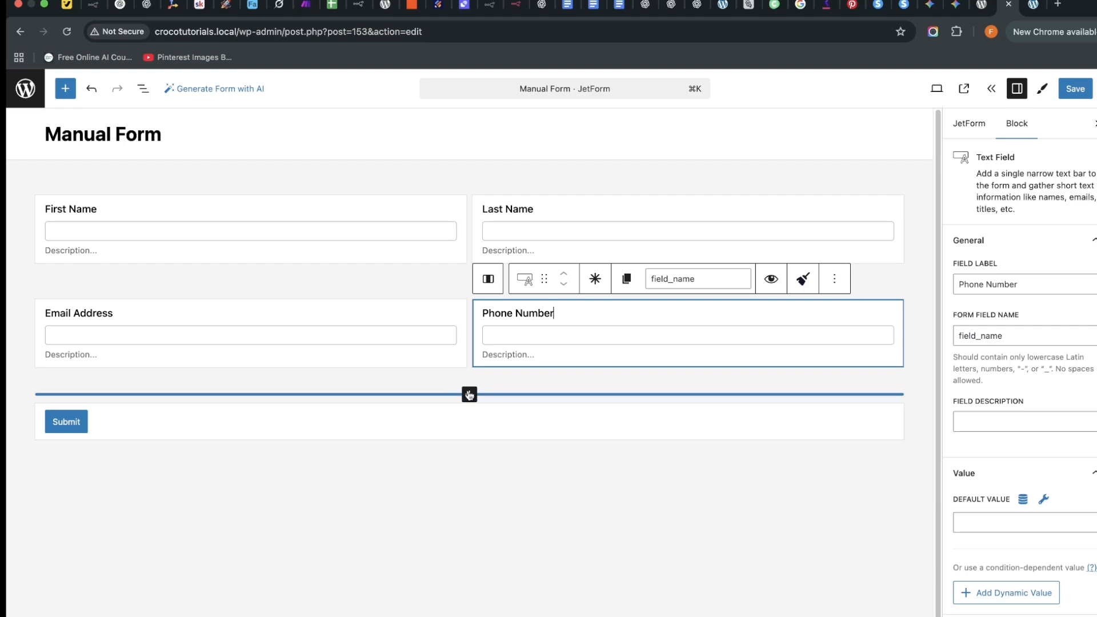
pyautogui.click(470, 395)
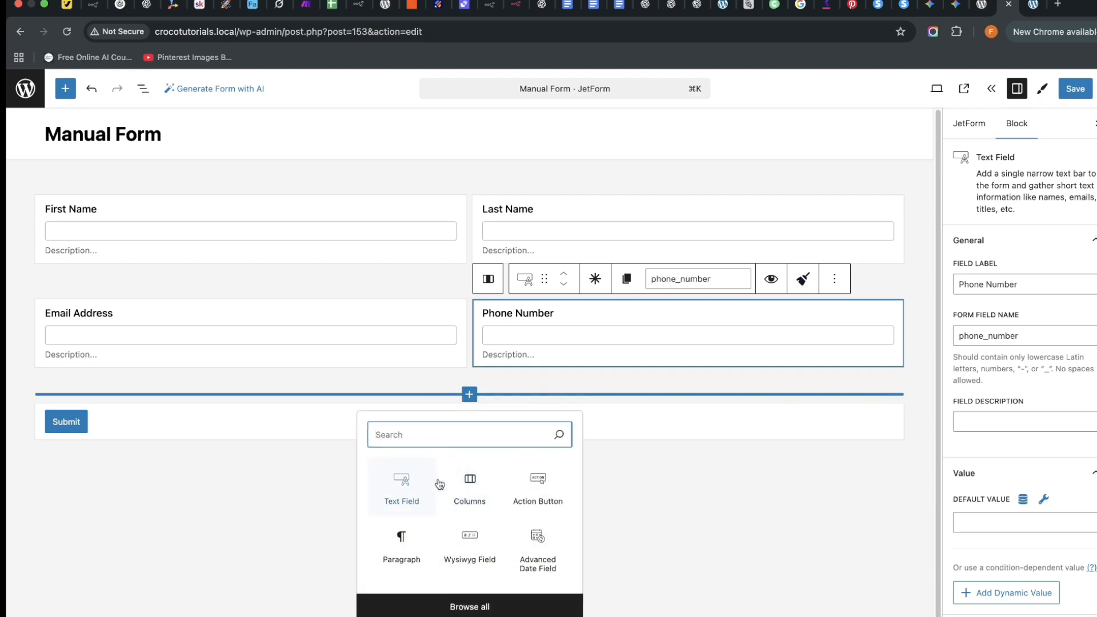
# Insert a 50/50 columns row below the contact row and put a Select Field in its left column.
pyautogui.click(465, 478)
pyautogui.click(114, 480)
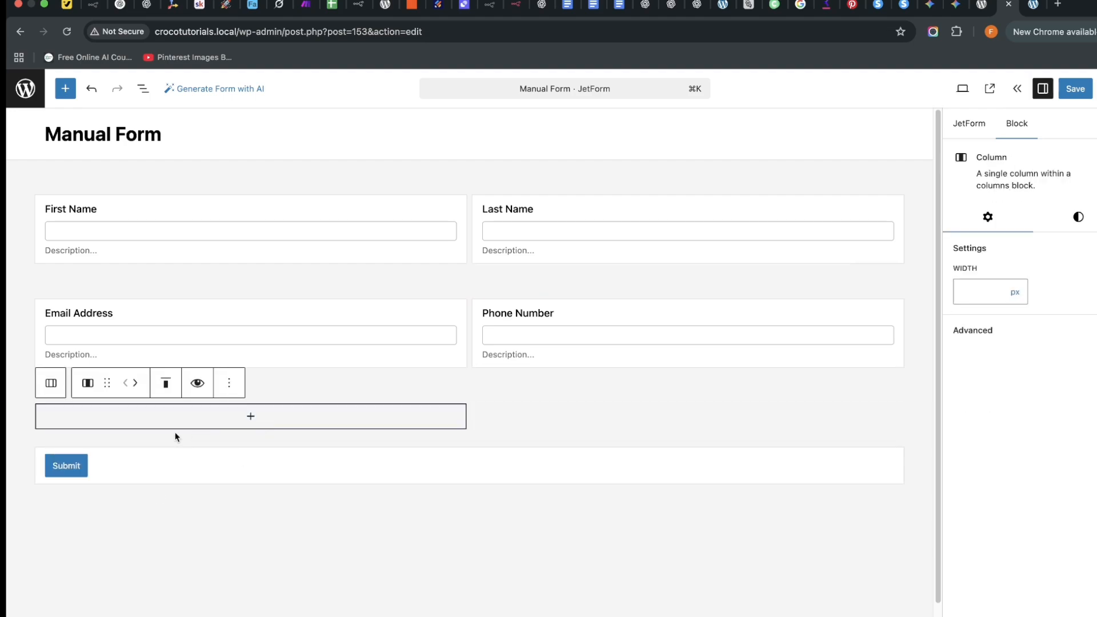
pyautogui.click(250, 415)
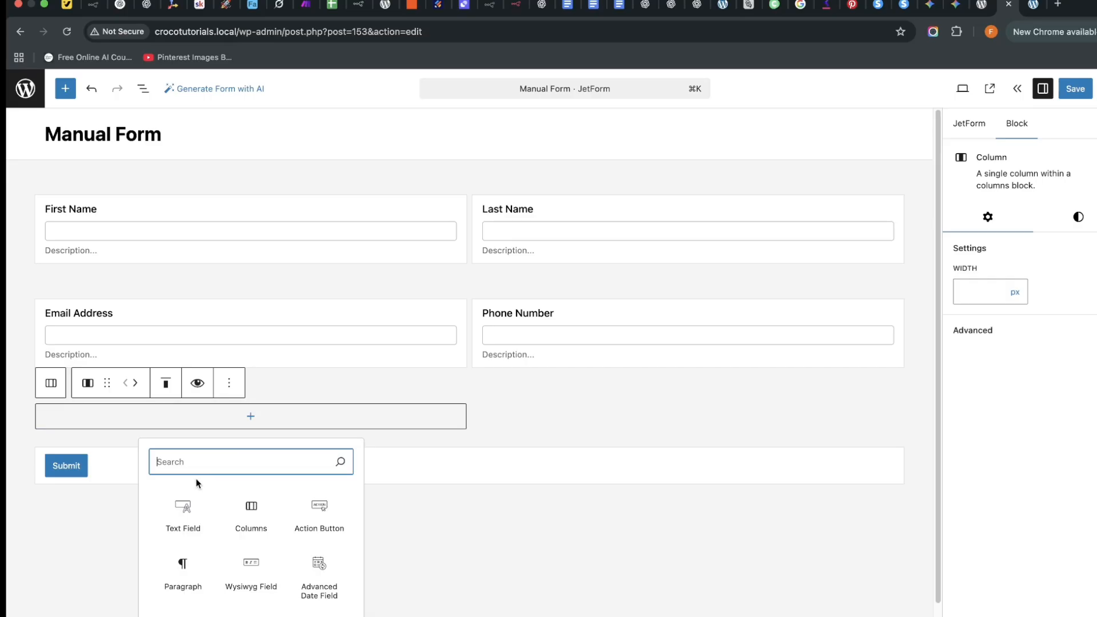
pyautogui.write('Re')
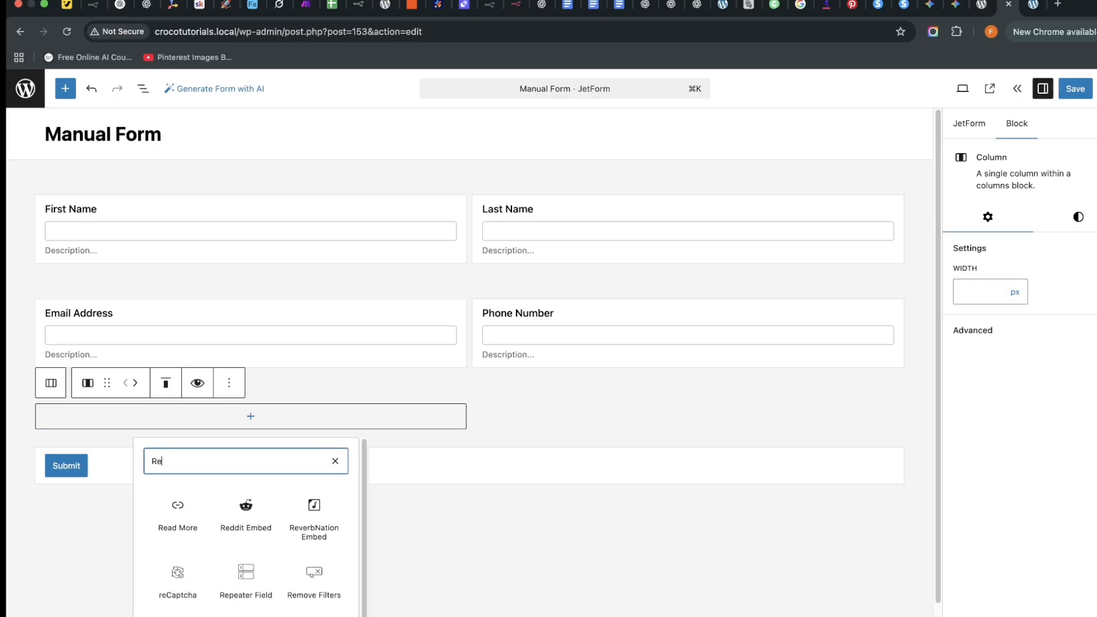
pyautogui.press('BackSpace')
pyautogui.press('BackSpace')
pyautogui.write('C')
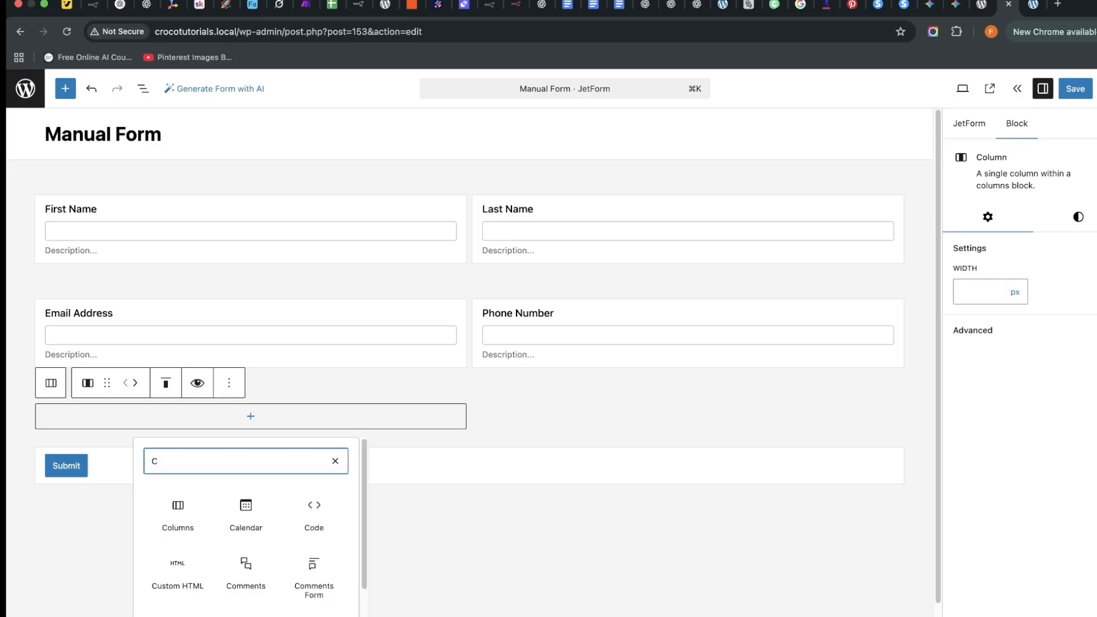
pyautogui.press('BackSpace')
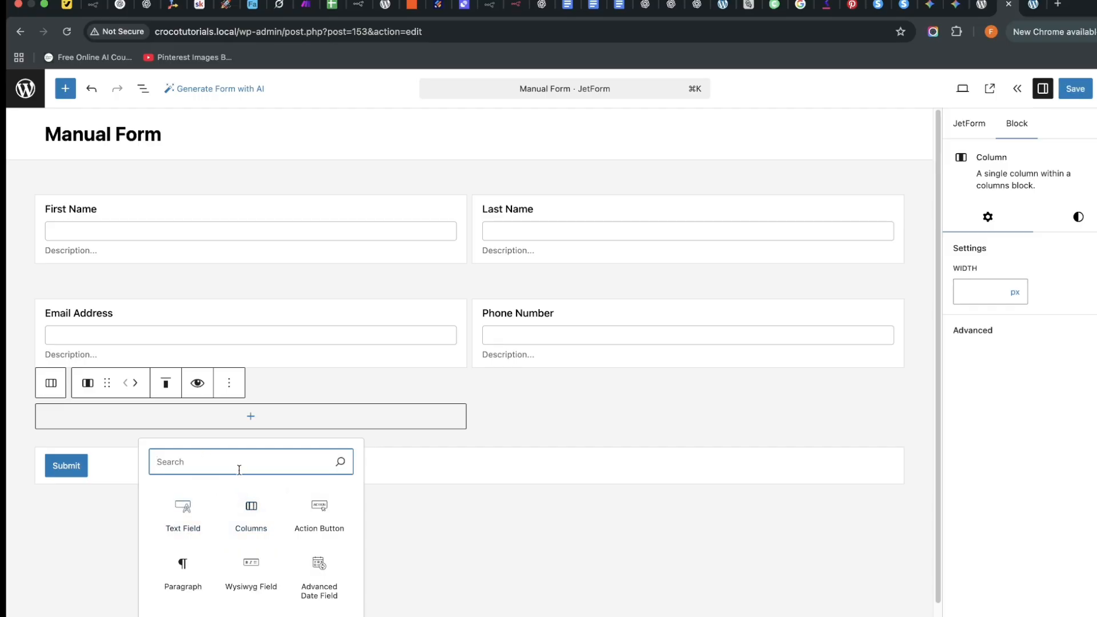
pyautogui.write('select')
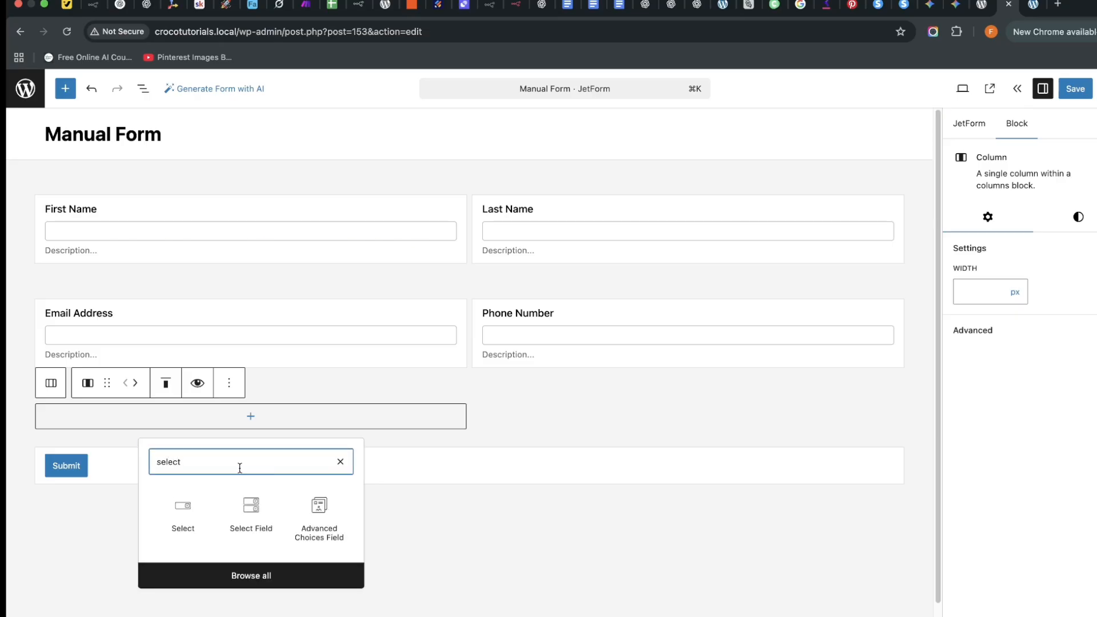
pyautogui.click(227, 536)
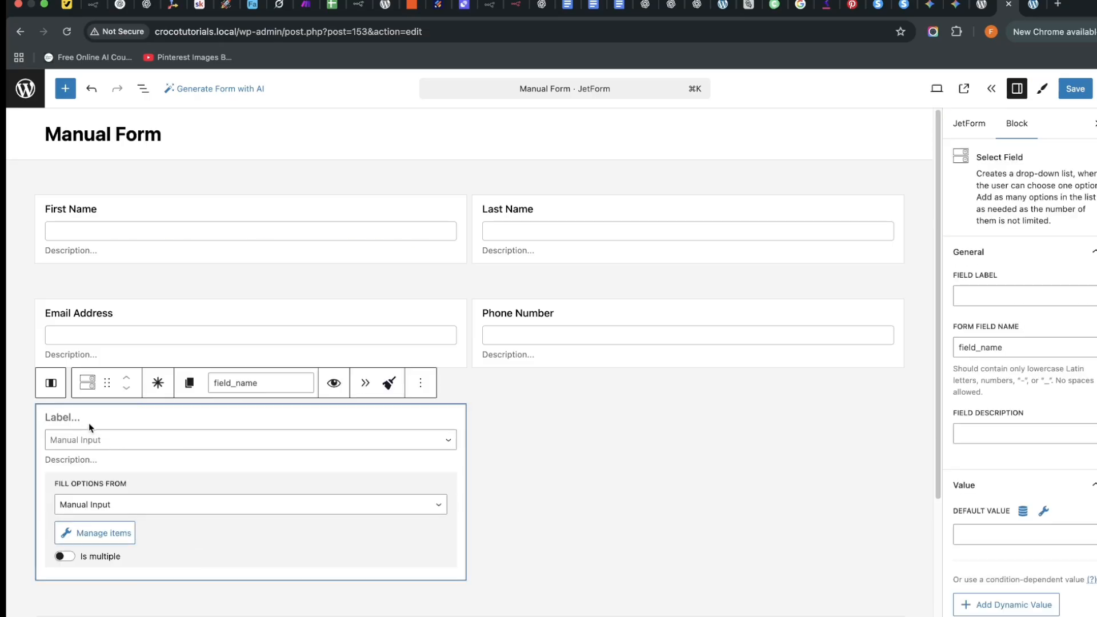
# Label the select field 'City' and keep its options filled from Manual Input.
pyautogui.scroll(-2, 88, 422)
pyautogui.write('City')
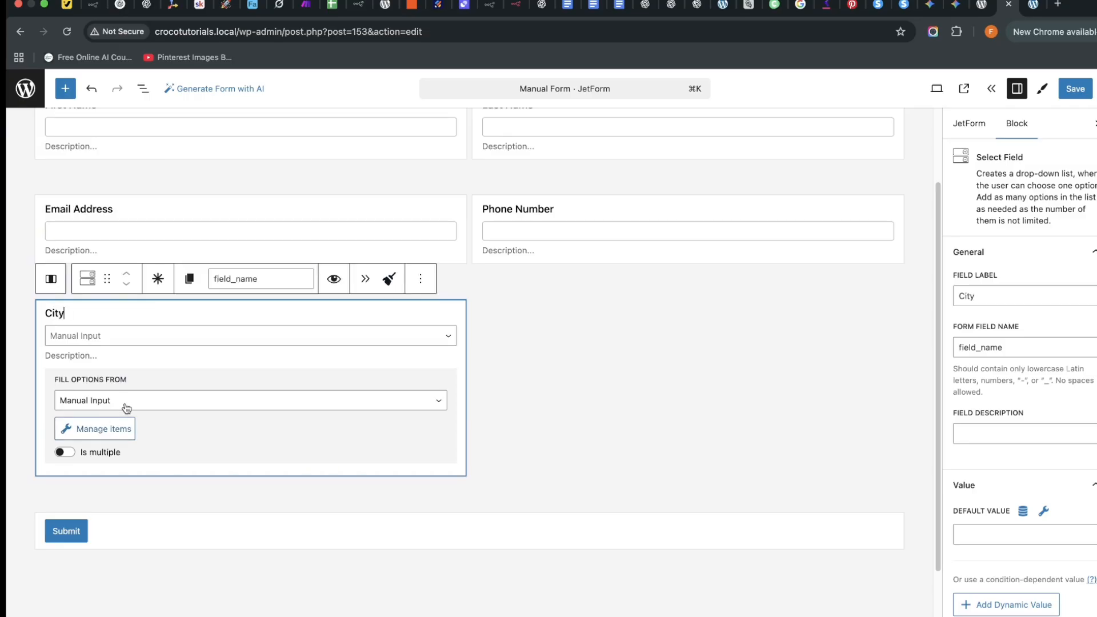
pyautogui.click(157, 406)
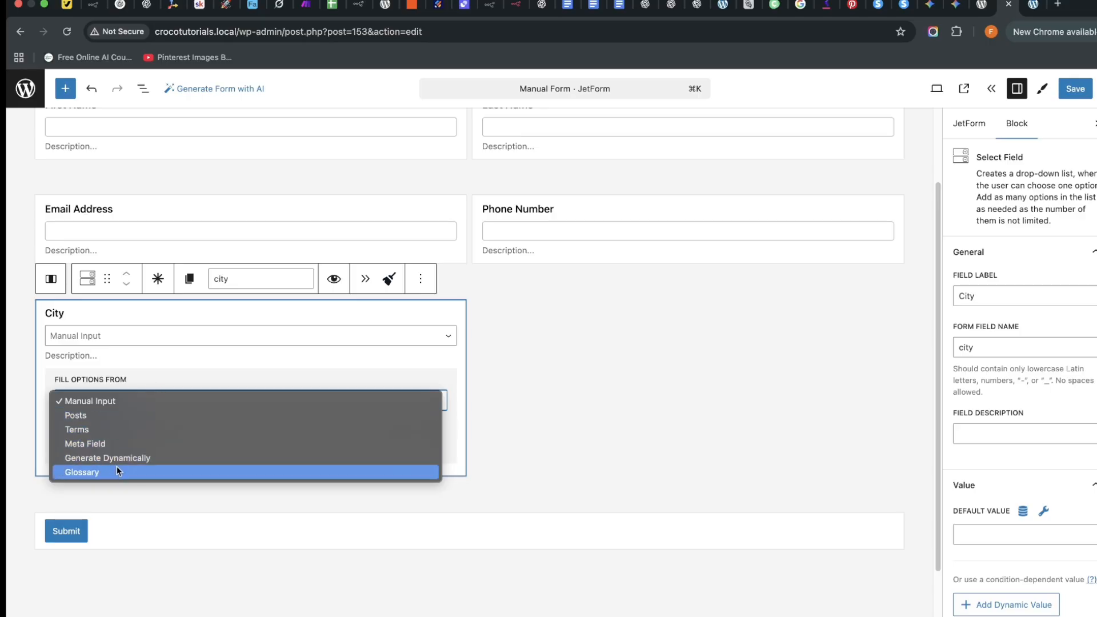
pyautogui.click(161, 364)
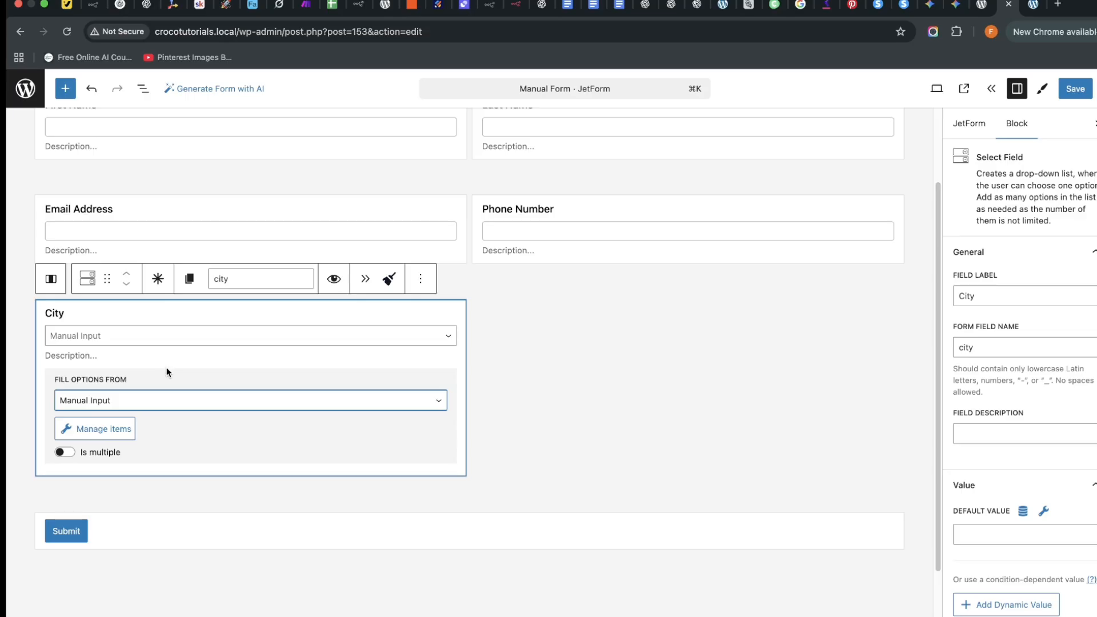
# Add City options Douala and Nairobi, each with a matching value.
pyautogui.click(113, 430)
pyautogui.click(275, 374)
pyautogui.click(425, 325)
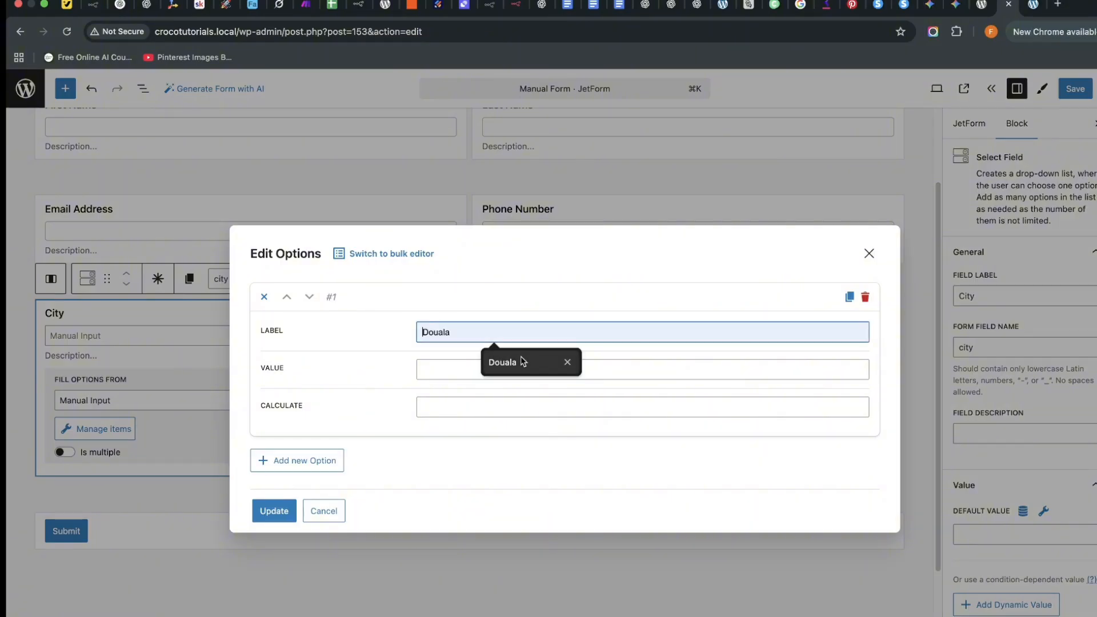
pyautogui.click(516, 362)
pyautogui.rightClick(447, 330)
pyautogui.press('super+c')
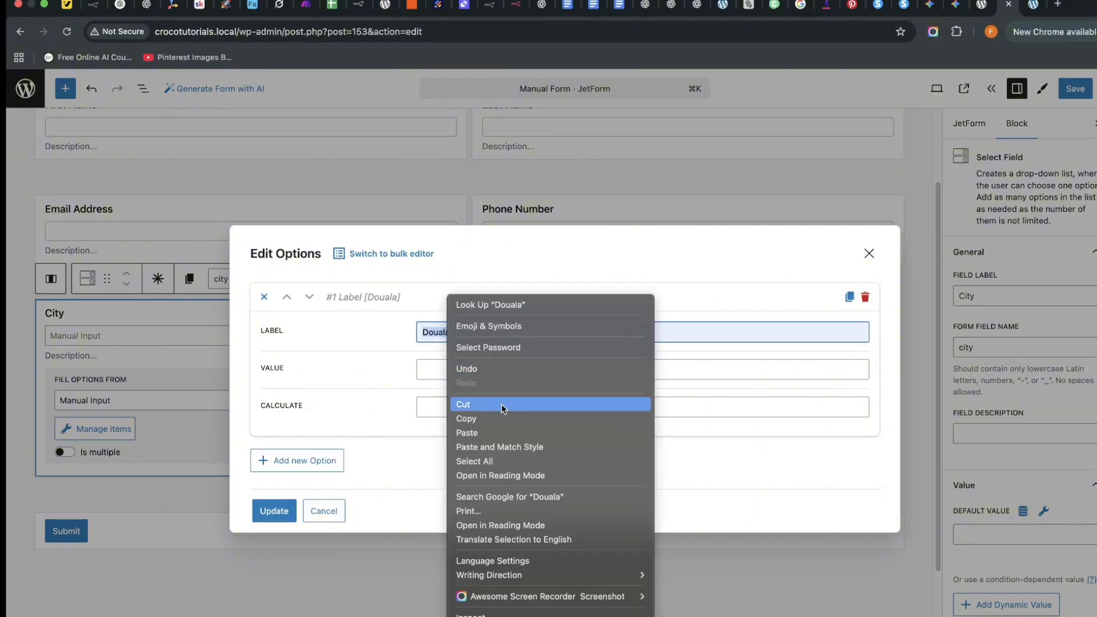
pyautogui.click(440, 370)
pyautogui.rightClick(443, 370)
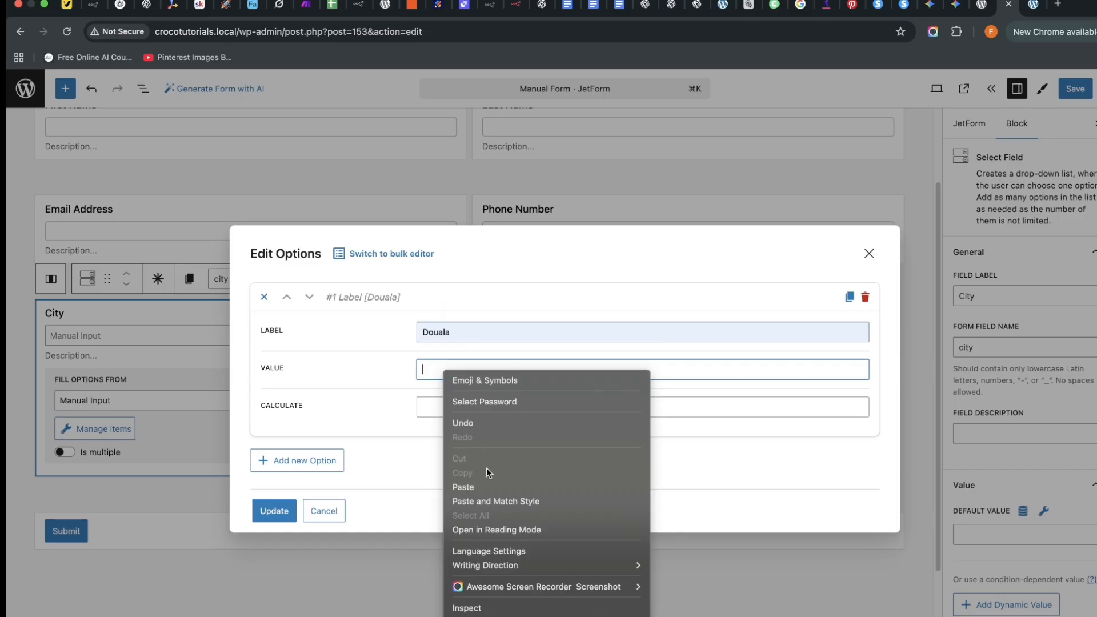
pyautogui.click(485, 486)
pyautogui.click(314, 460)
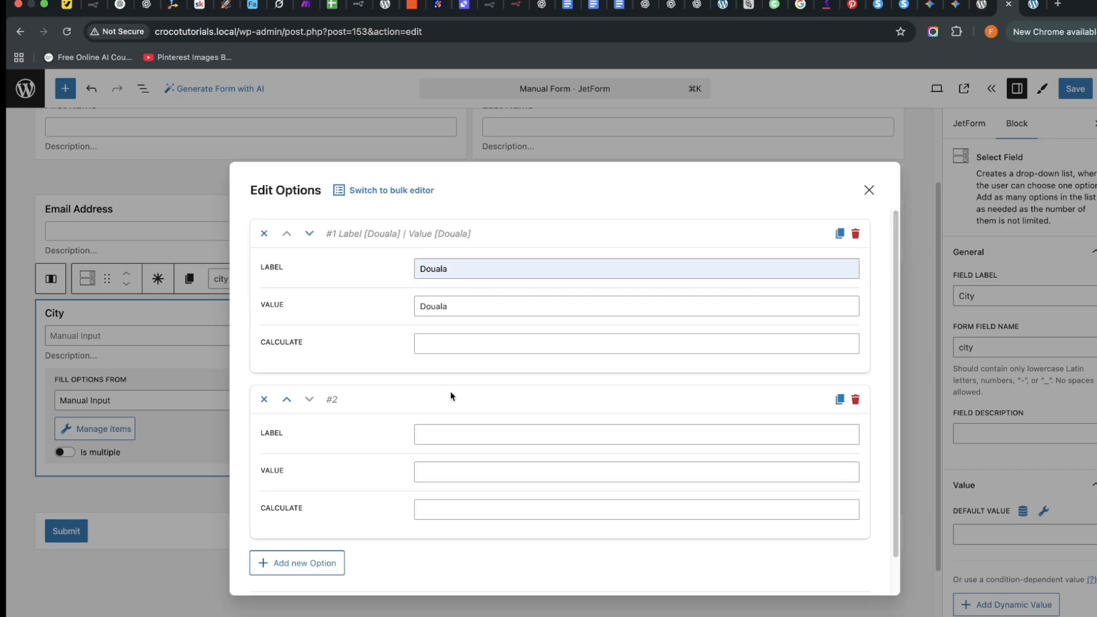
pyautogui.click(442, 438)
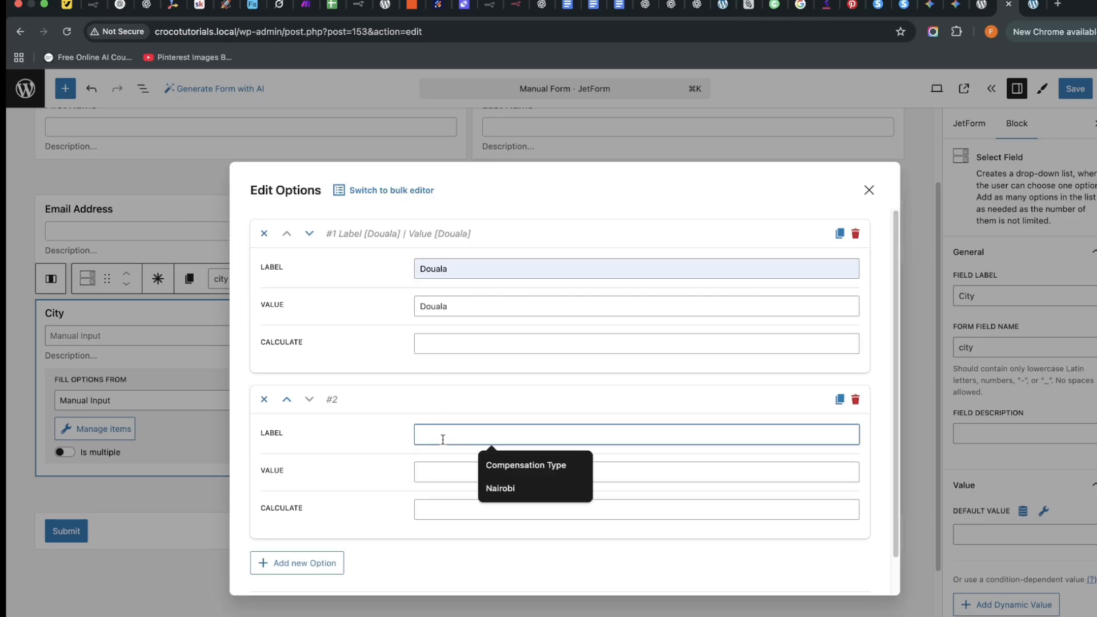
pyautogui.click(501, 488)
pyautogui.click(452, 467)
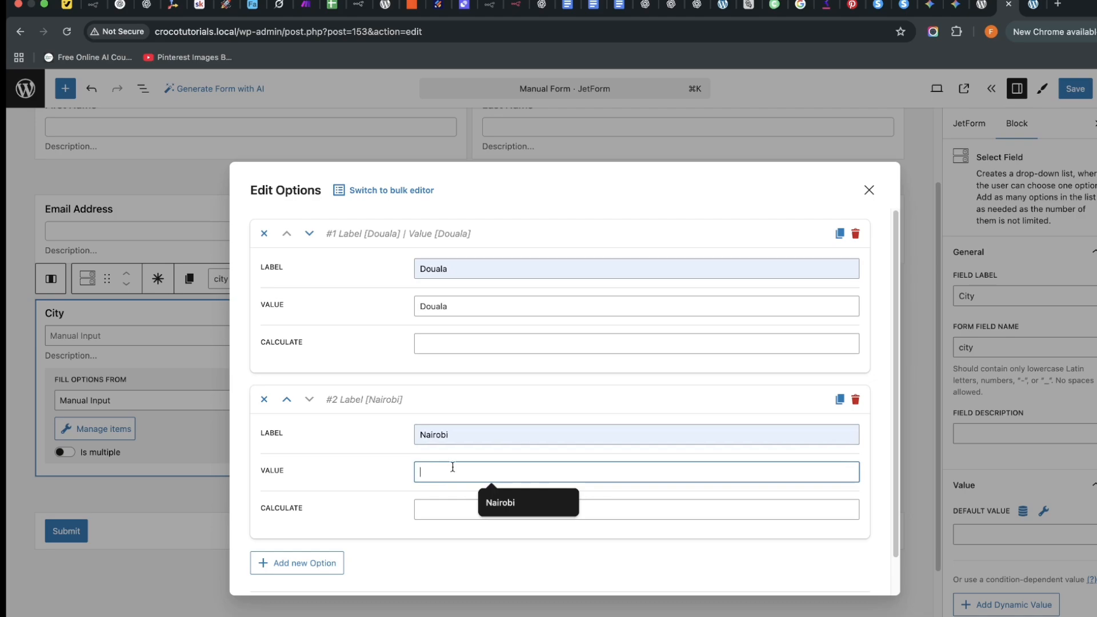
pyautogui.click(480, 510)
# Add options Tel Aviv and New York with matching values, then save the option list.
pyautogui.click(294, 562)
pyautogui.scroll(-5, 481, 527)
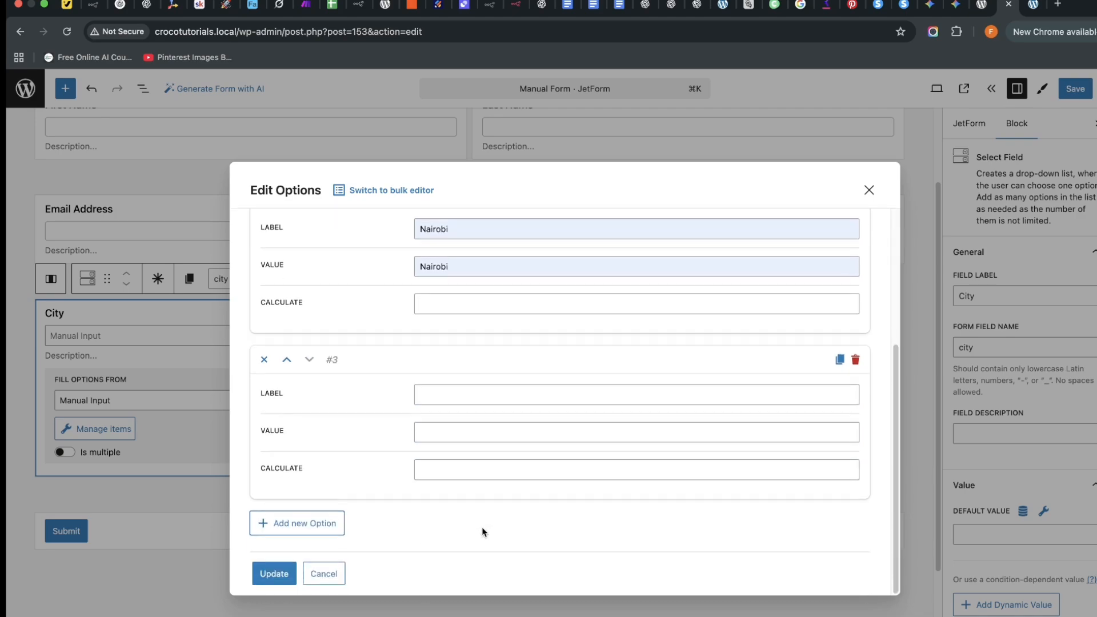
pyautogui.click(457, 406)
pyautogui.click(498, 430)
pyautogui.click(444, 436)
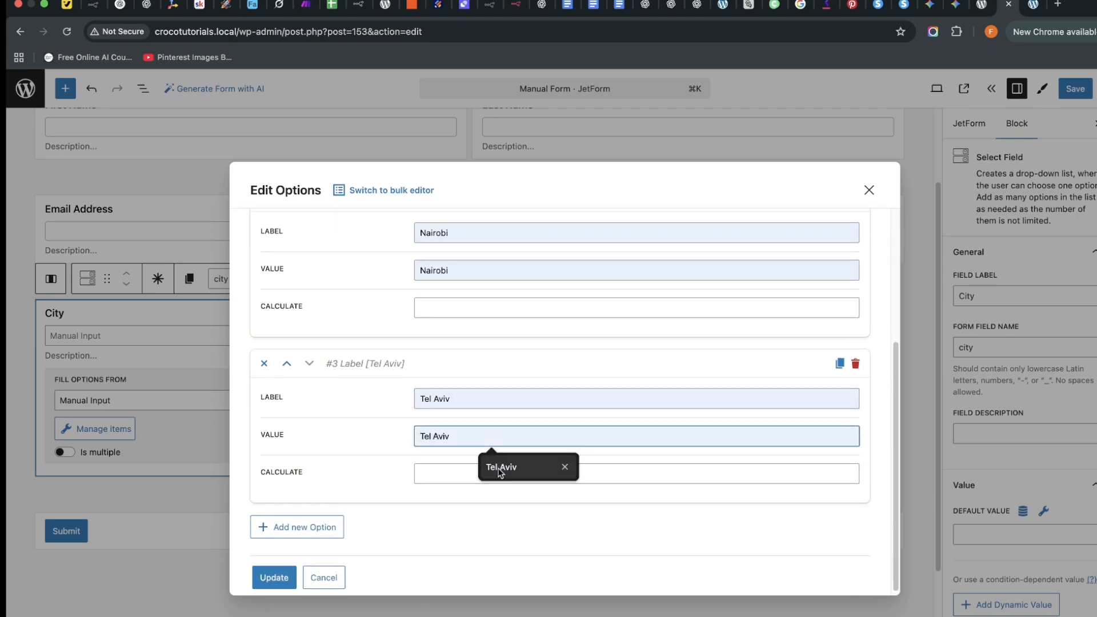
pyautogui.click(499, 467)
pyautogui.click(297, 526)
pyautogui.scroll(-4, 465, 514)
pyautogui.click(438, 443)
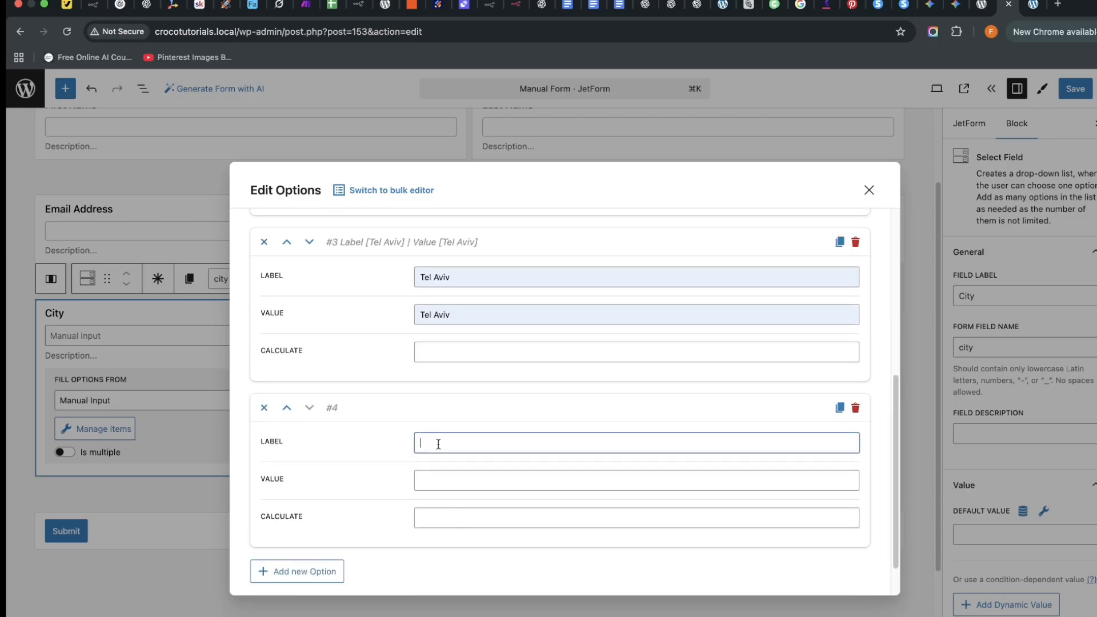
pyautogui.write('New York')
pyautogui.tripleClick(444, 443)
pyautogui.rightClick(443, 444)
pyautogui.click(475, 423)
pyautogui.rightClick(434, 485)
pyautogui.click(482, 529)
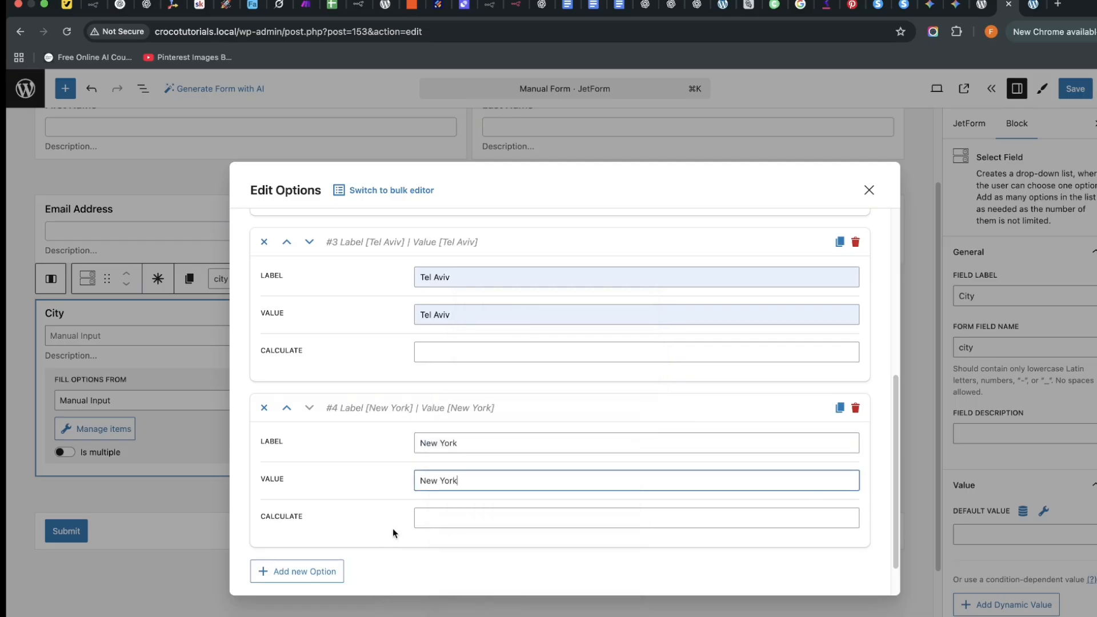
pyautogui.scroll(-2, 392, 529)
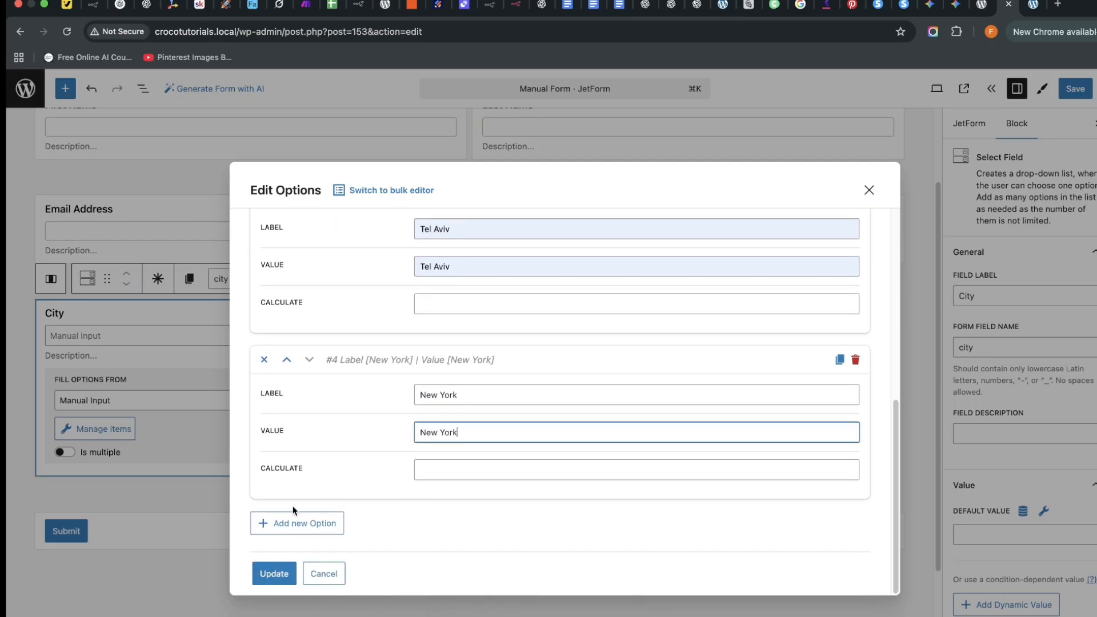
pyautogui.click(274, 574)
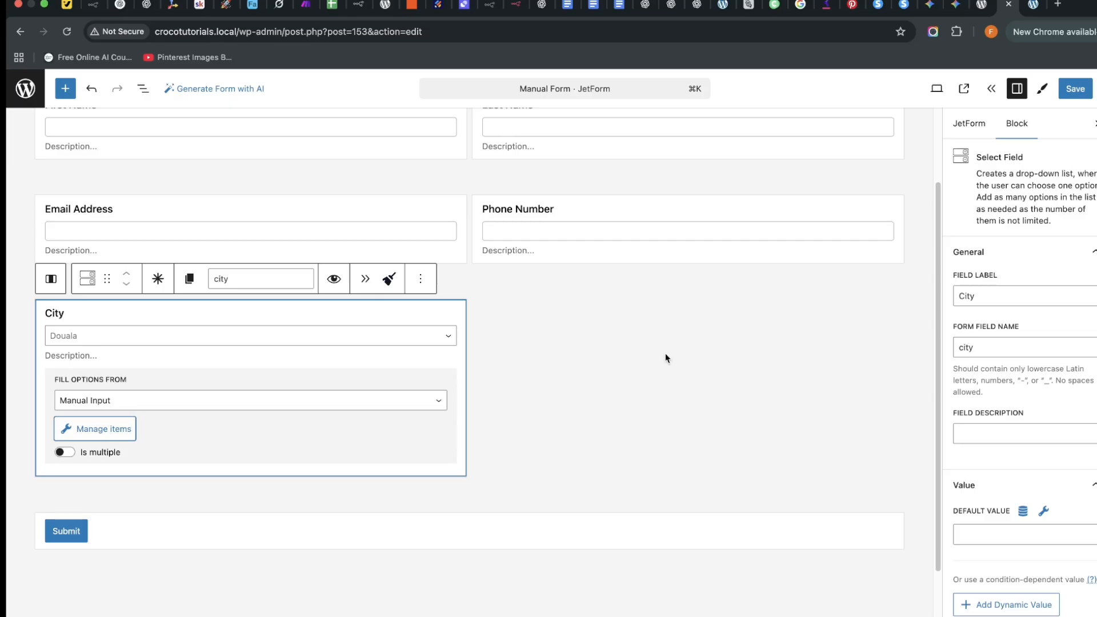
# Insert a Checkbox Field into the empty column beside City.
pyautogui.click(632, 359)
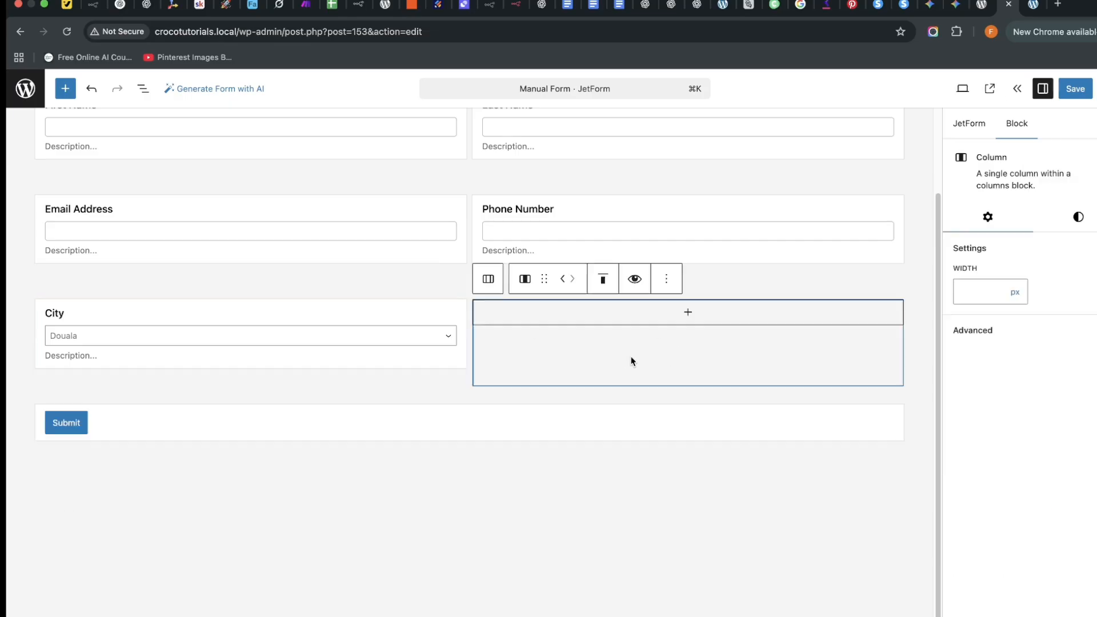
pyautogui.click(688, 313)
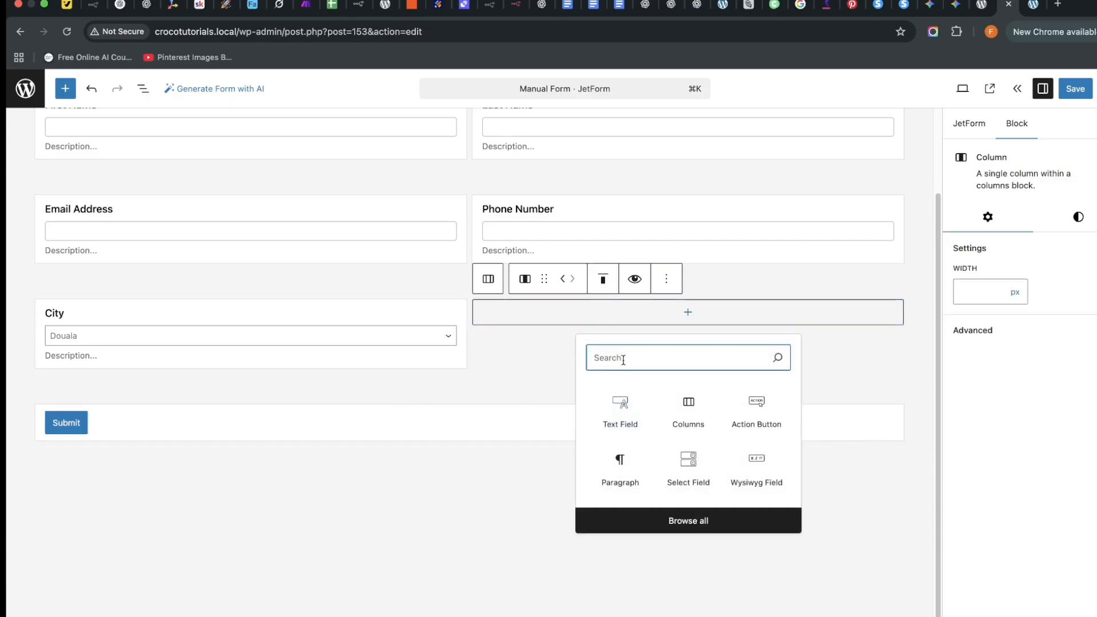
pyautogui.write('Re')
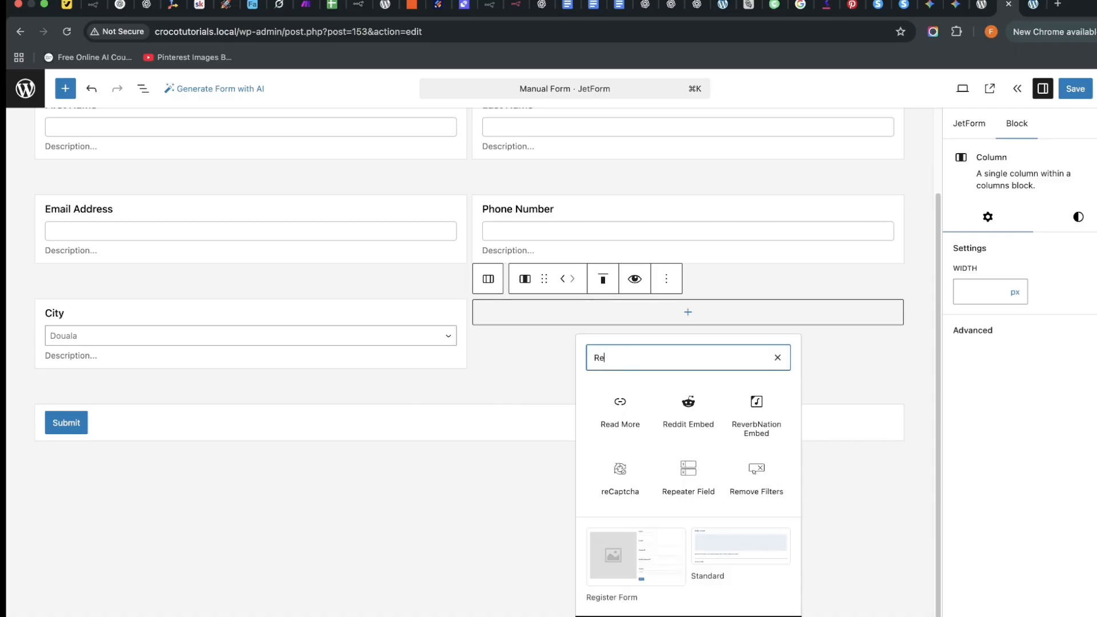
pyautogui.write('venue')
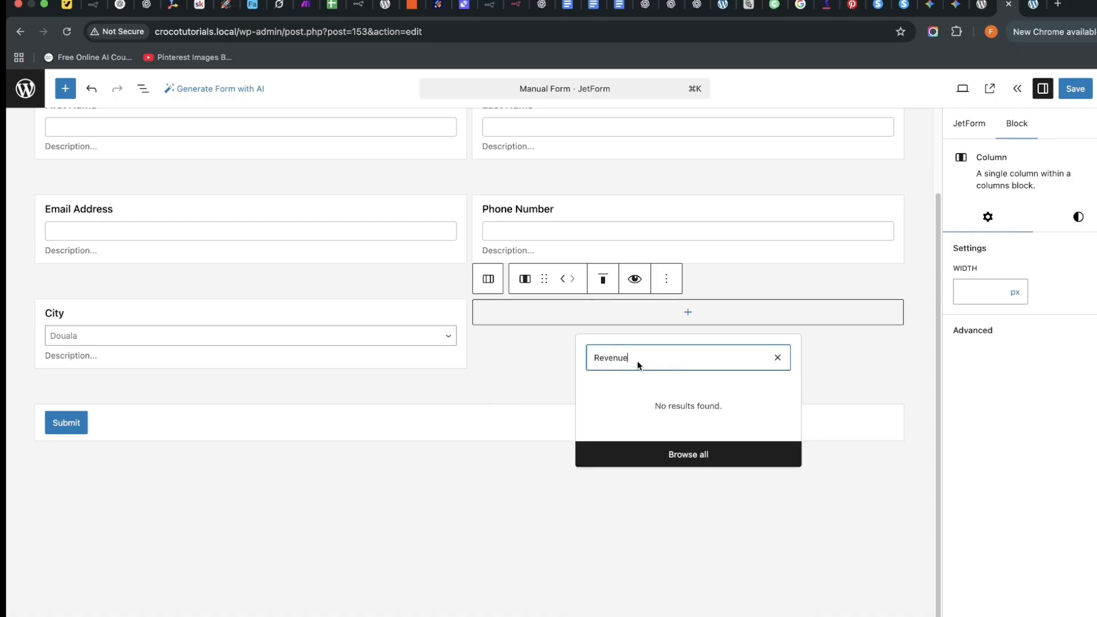
pyautogui.press('BackSpace')
pyautogui.press('BackSpace')
pyautogui.press('BackSpace')
pyautogui.press('BackSpace')
pyautogui.press('BackSpace')
pyautogui.press('BackSpace')
pyautogui.press('BackSpace')
pyautogui.write('ch')
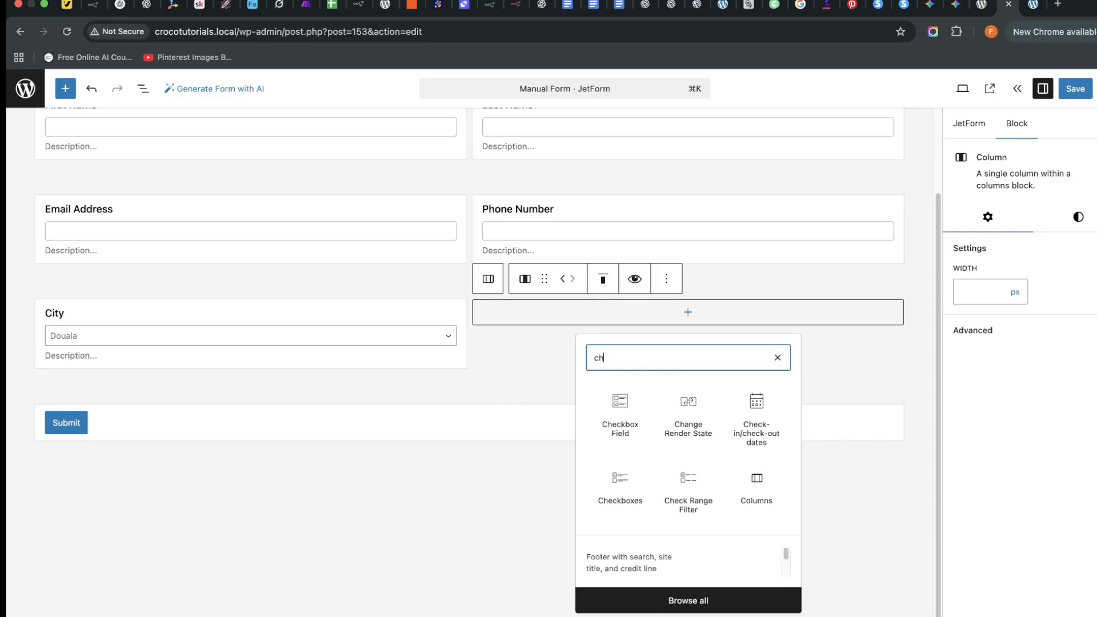
pyautogui.write('eck')
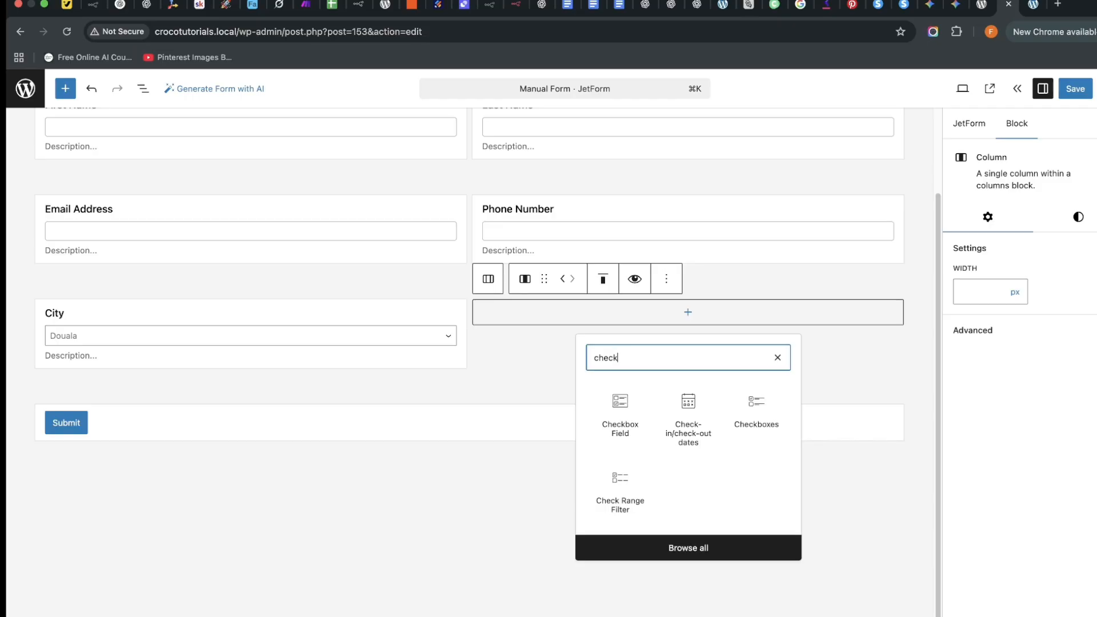
pyautogui.click(621, 404)
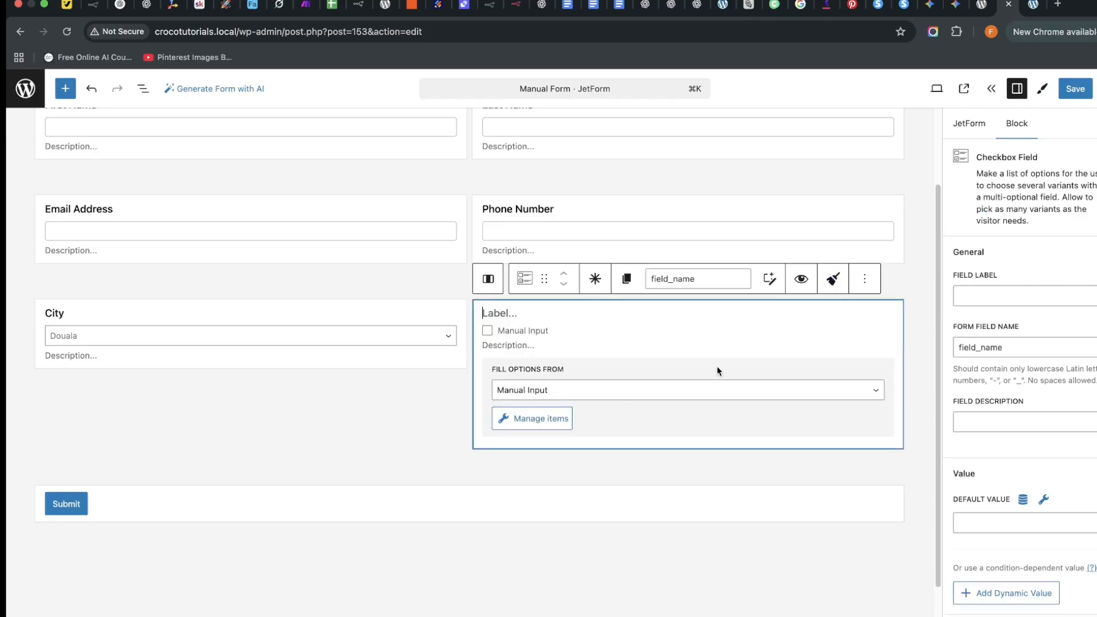
# Label the checkbox field 'Annual Revenue'.
pyautogui.click(505, 324)
pyautogui.write('Re')
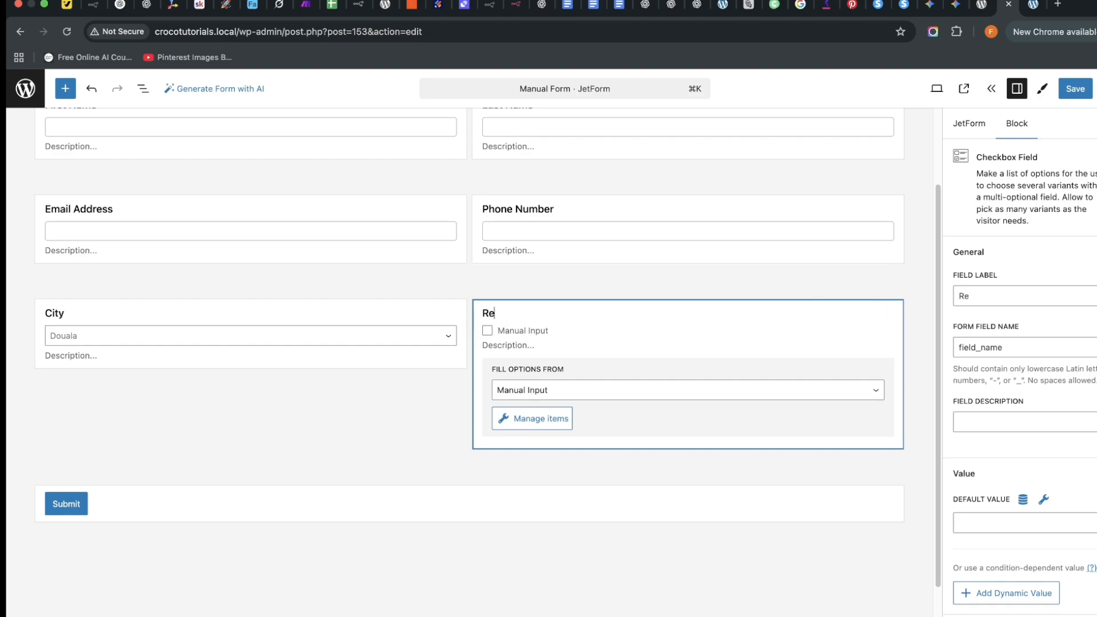
pyautogui.press('BackSpace')
pyautogui.press('BackSpace')
pyautogui.write('Annual Revenu')
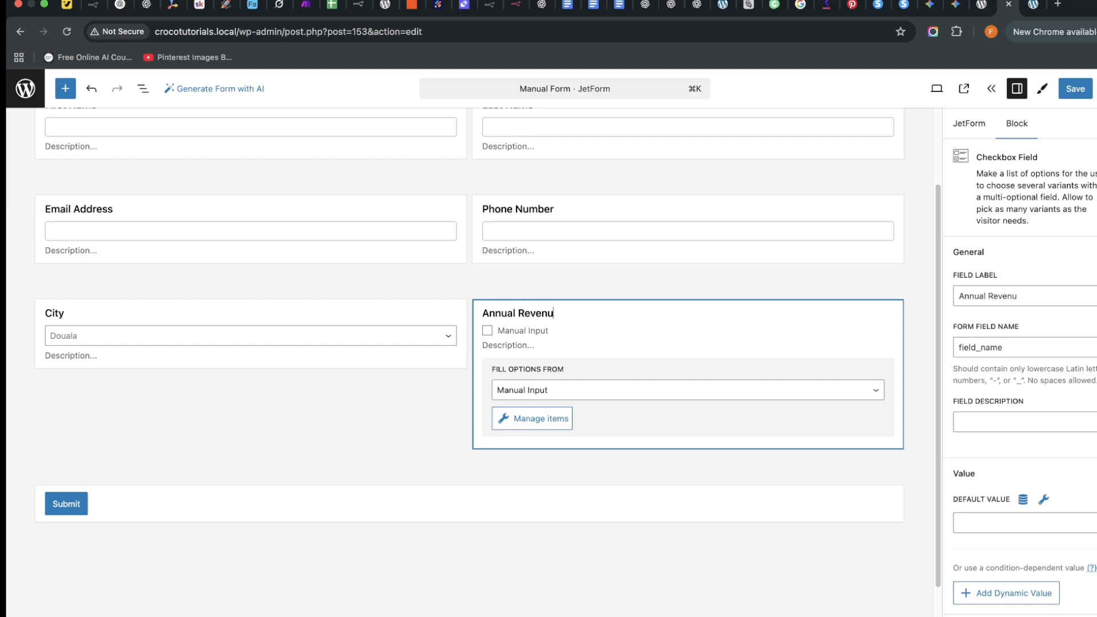
pyautogui.write('e')
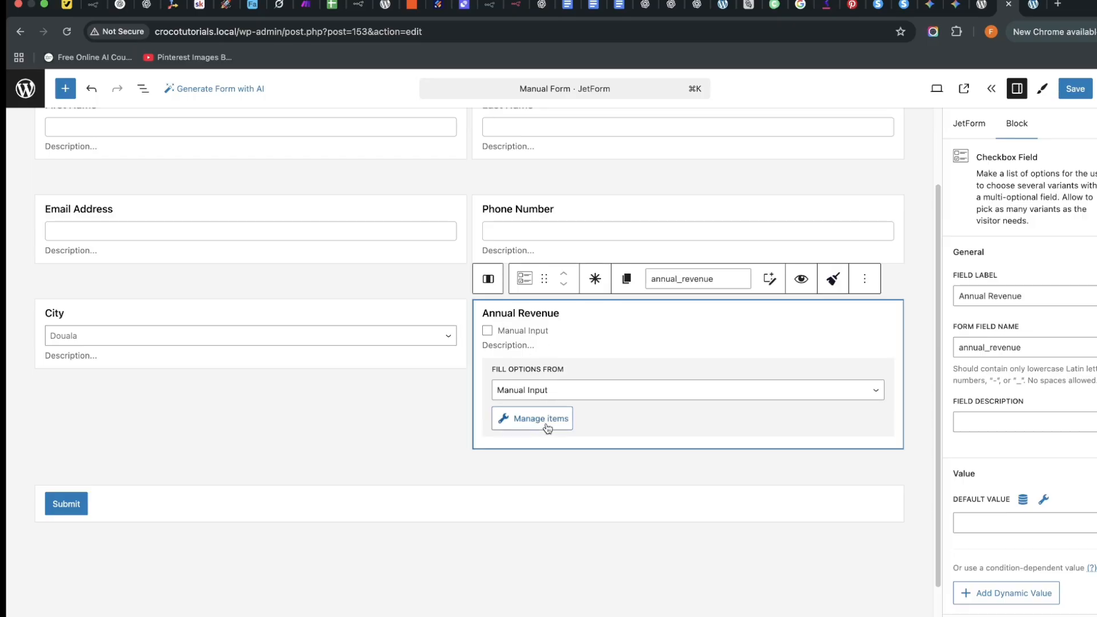
# Add a first Annual Revenue option 'Above $1000,000' with the same text as its value.
pyautogui.click(541, 419)
pyautogui.click(317, 382)
pyautogui.click(448, 332)
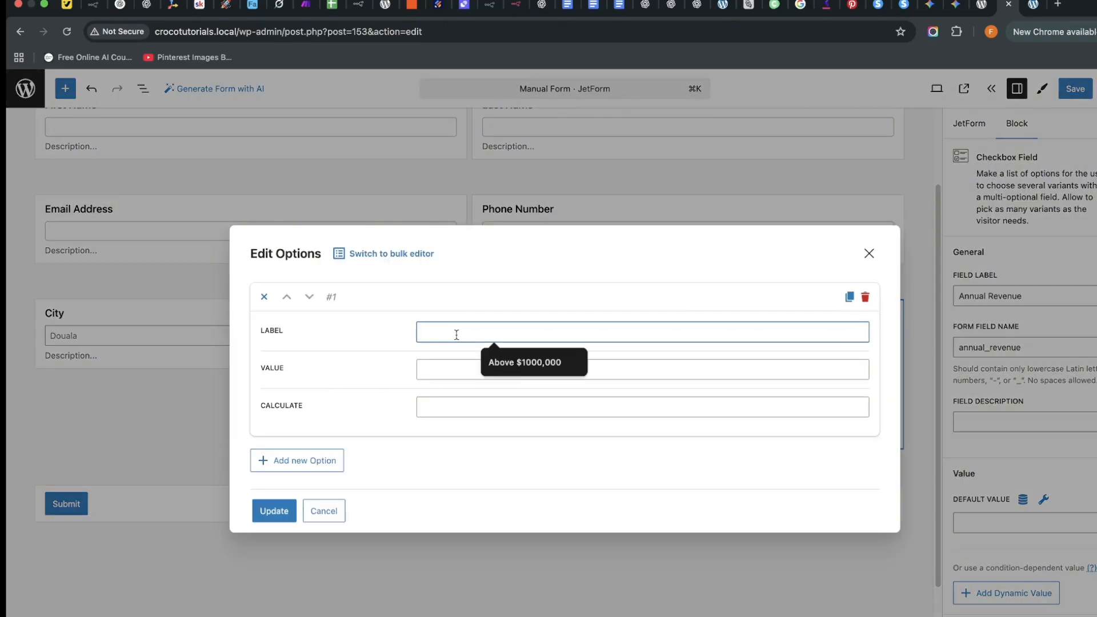
pyautogui.click(543, 363)
pyautogui.tripleClick(464, 331)
pyautogui.rightClick(464, 332)
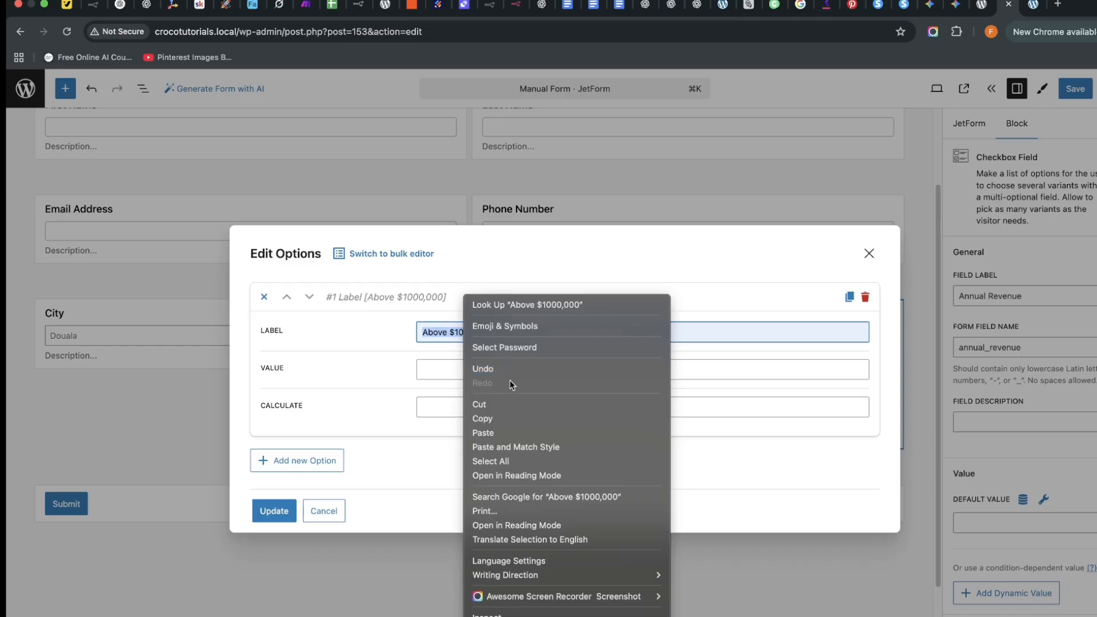
pyautogui.click(505, 416)
pyautogui.click(454, 368)
pyautogui.rightClick(455, 367)
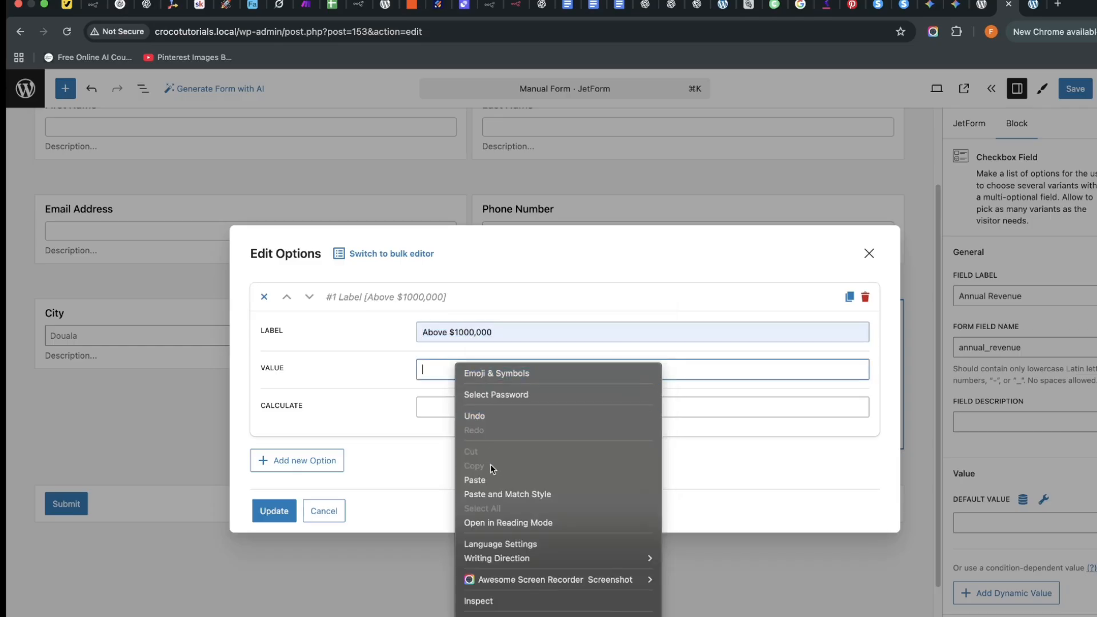
pyautogui.click(474, 479)
# Add a second option 'Below $1,000,000' with a matching value and save the options.
pyautogui.click(311, 461)
pyautogui.click(463, 434)
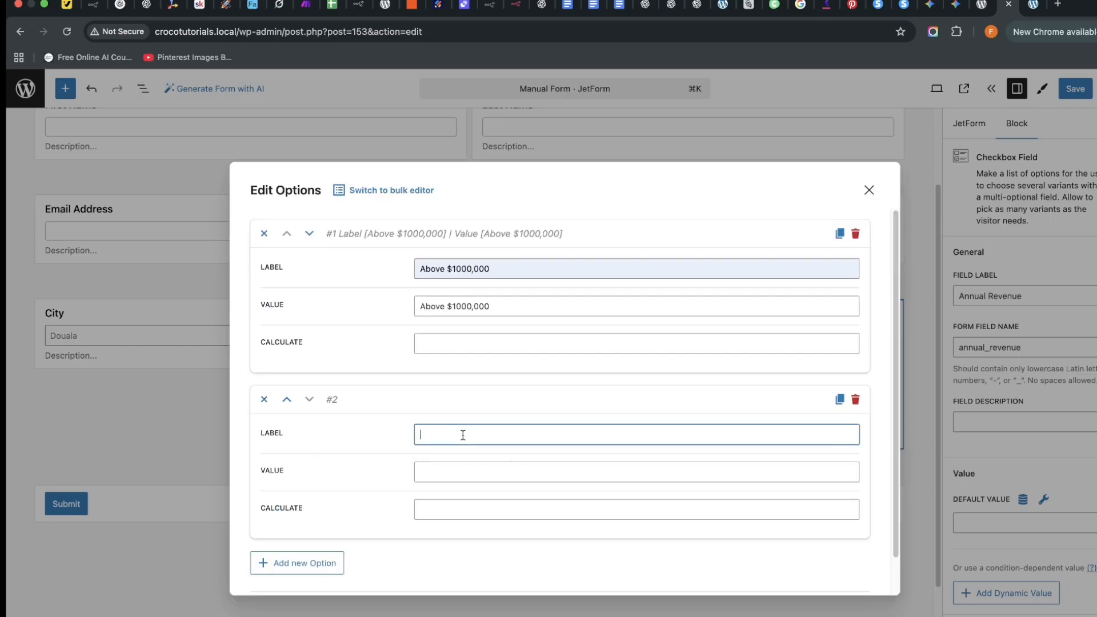
pyautogui.write('B')
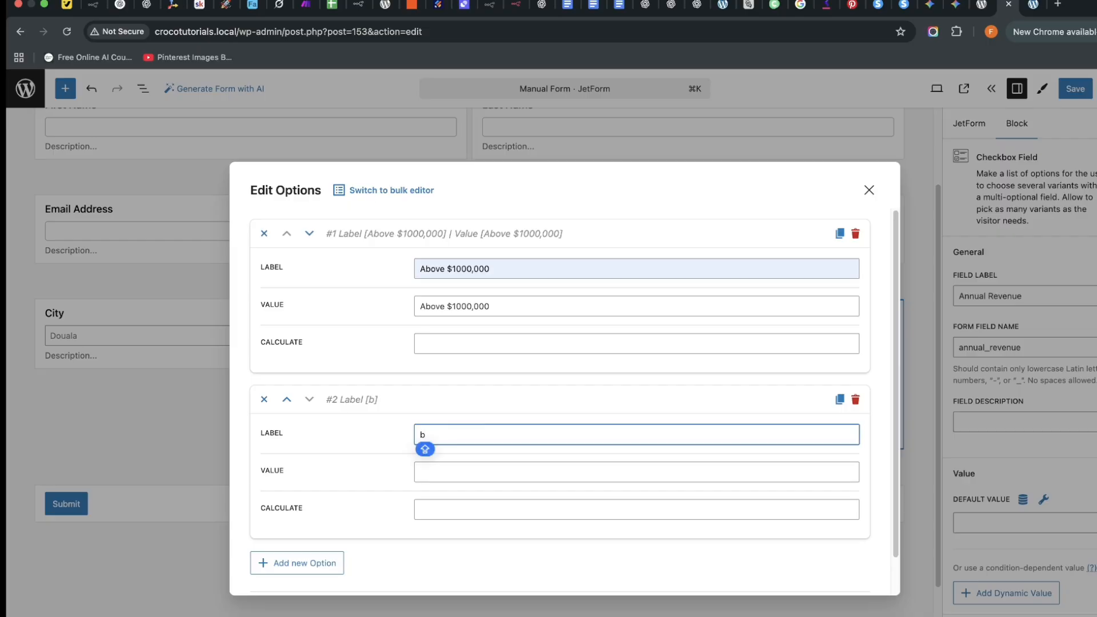
pyautogui.press('BackSpace')
pyautogui.write('Below ')
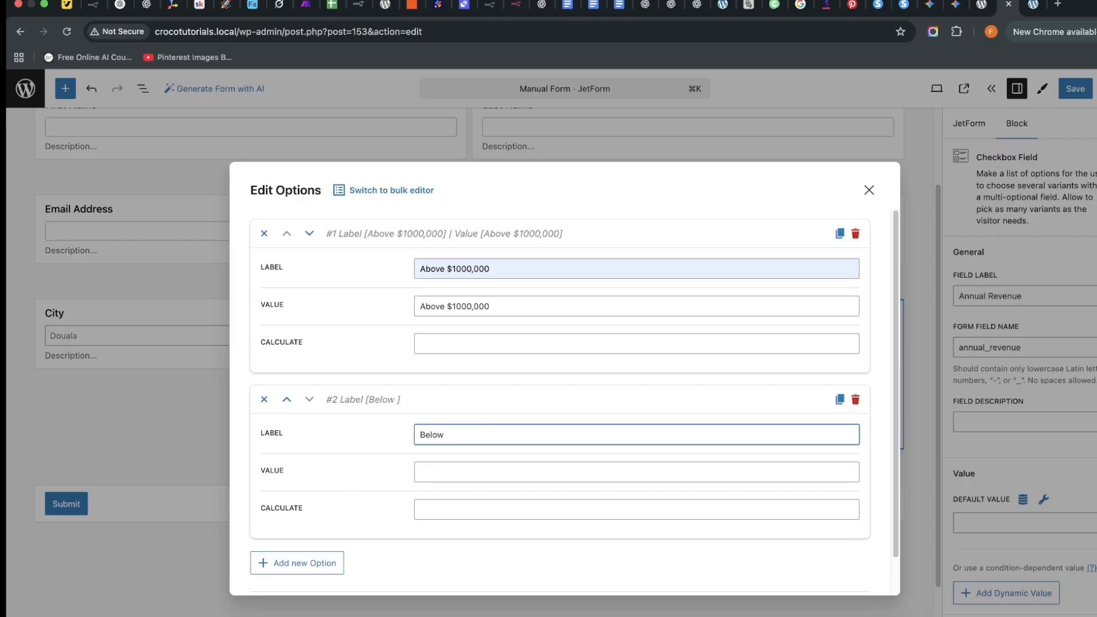
pyautogui.write('$1000,000')
pyautogui.click(456, 432)
pyautogui.write(',')
pyautogui.tripleClick(477, 434)
pyautogui.rightClick(461, 434)
pyautogui.click(508, 417)
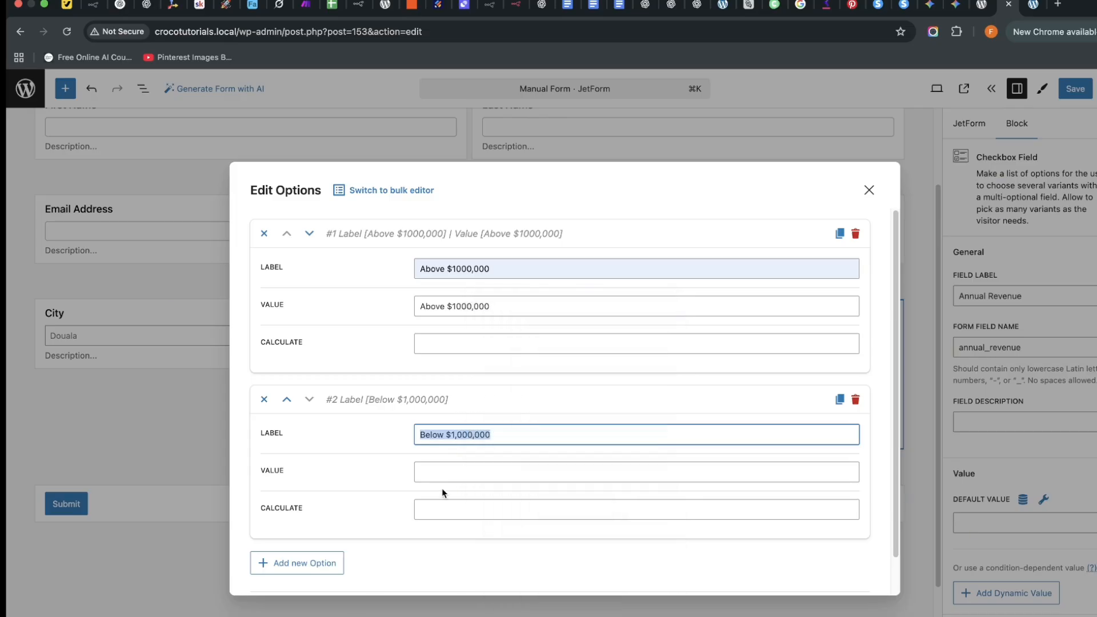
pyautogui.click(443, 472)
pyautogui.rightClick(443, 472)
pyautogui.click(481, 533)
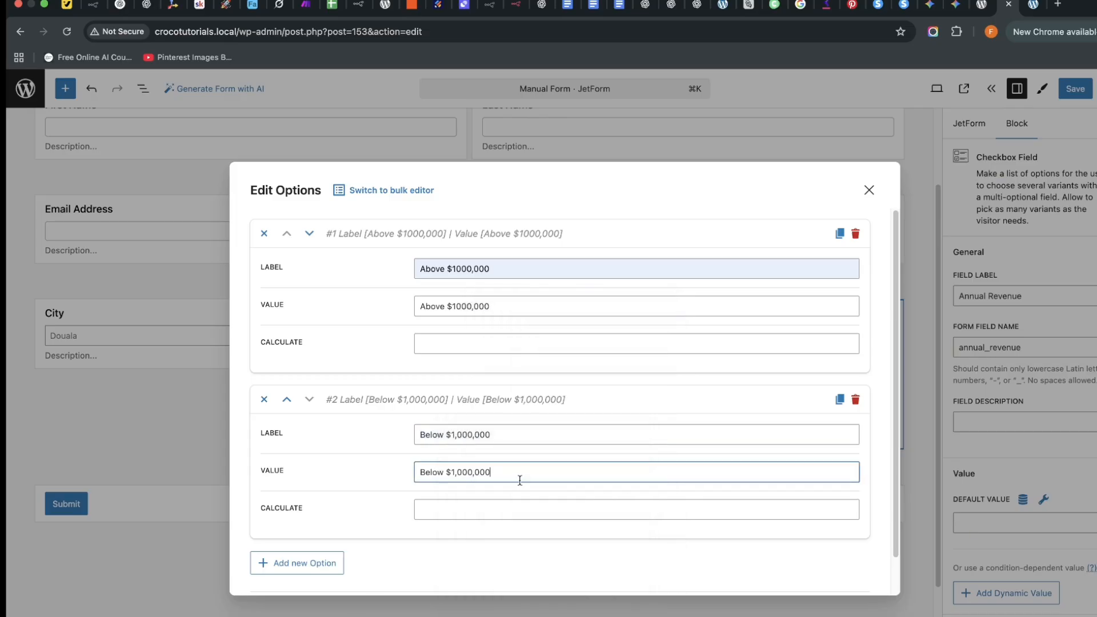
pyautogui.scroll(-2, 520, 479)
pyautogui.click(276, 573)
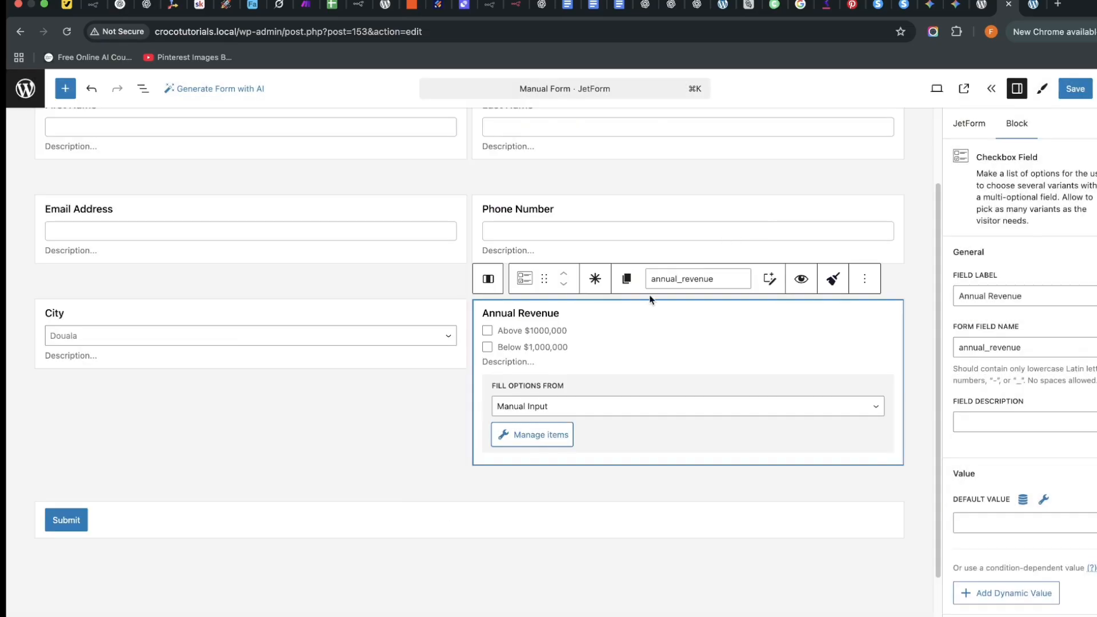
# Insert a Textarea Field below Annual Revenue and label it 'Write Message'.
pyautogui.click(469, 492)
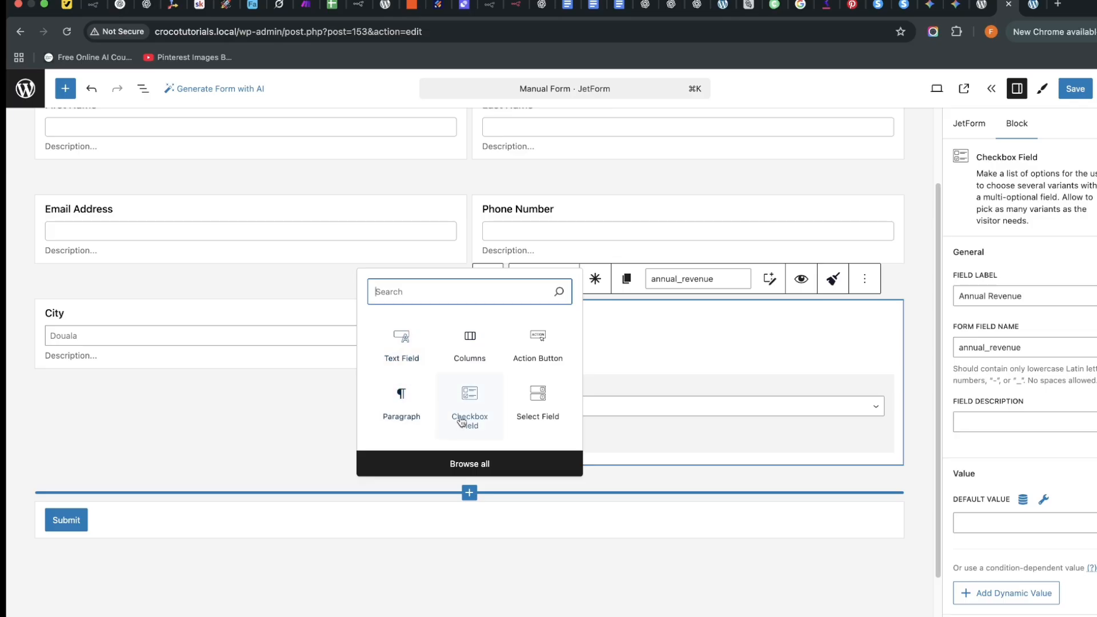
pyautogui.write('text')
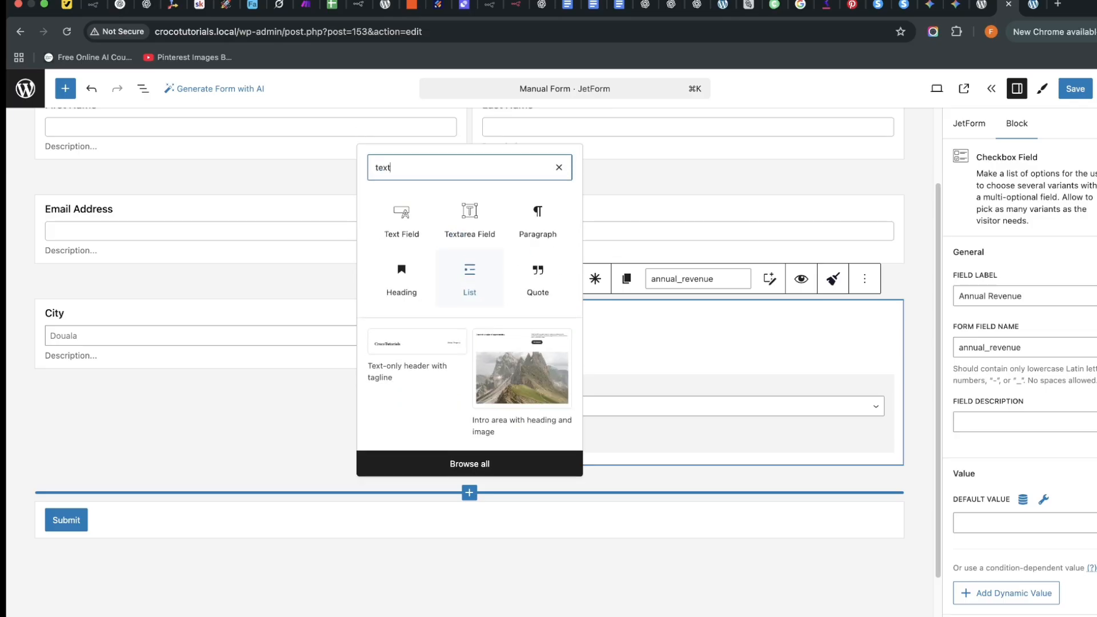
pyautogui.click(454, 240)
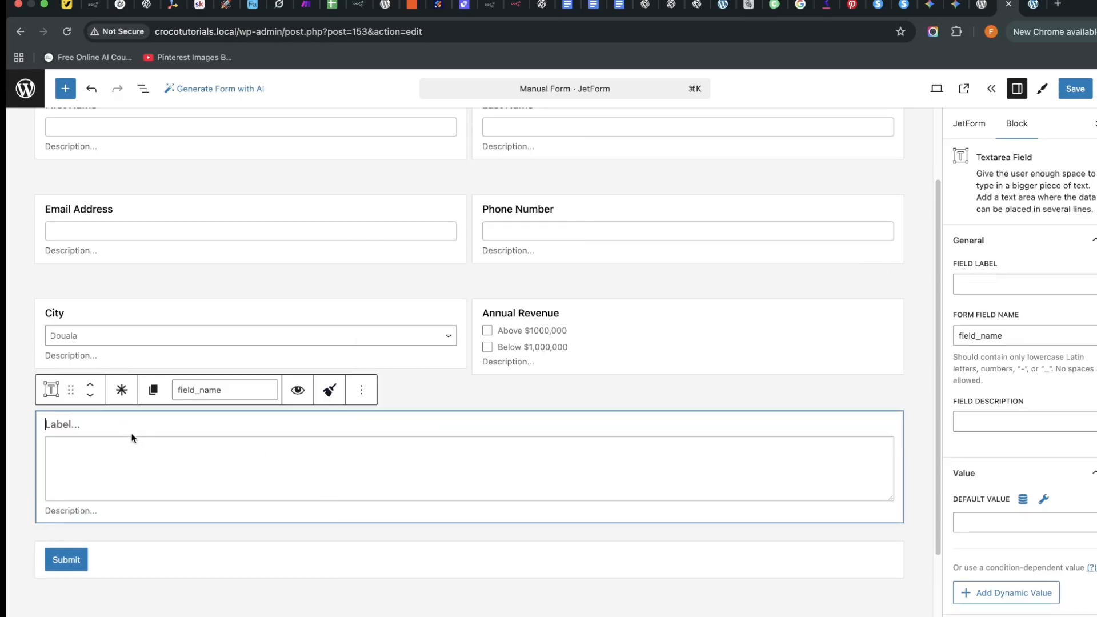
pyautogui.scroll(-2, 131, 438)
pyautogui.write('Write')
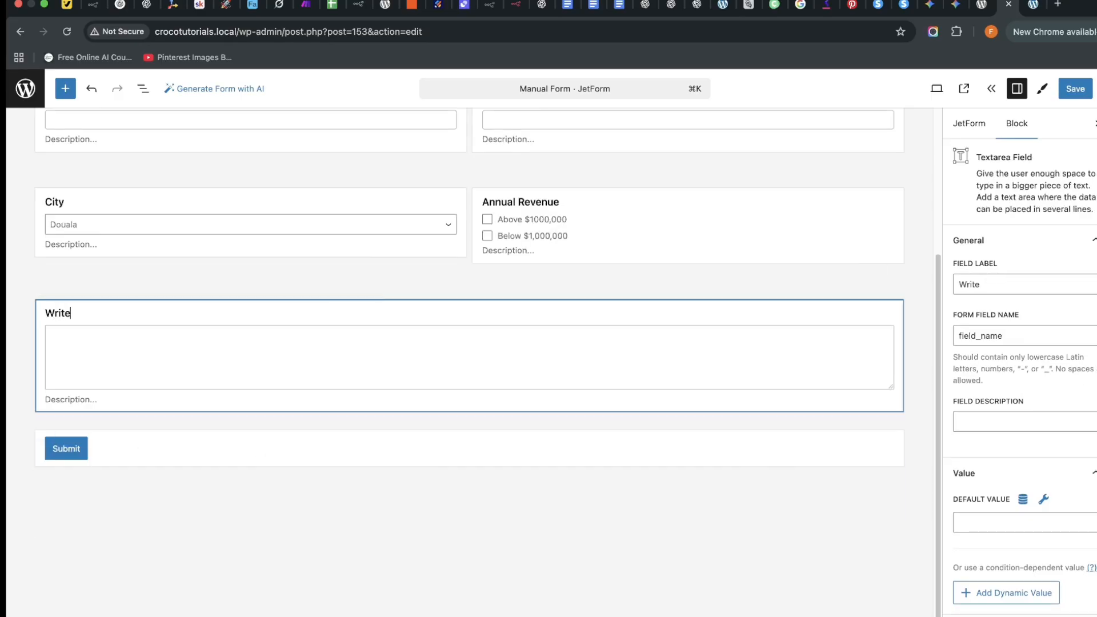
pyautogui.write(' Messafge')
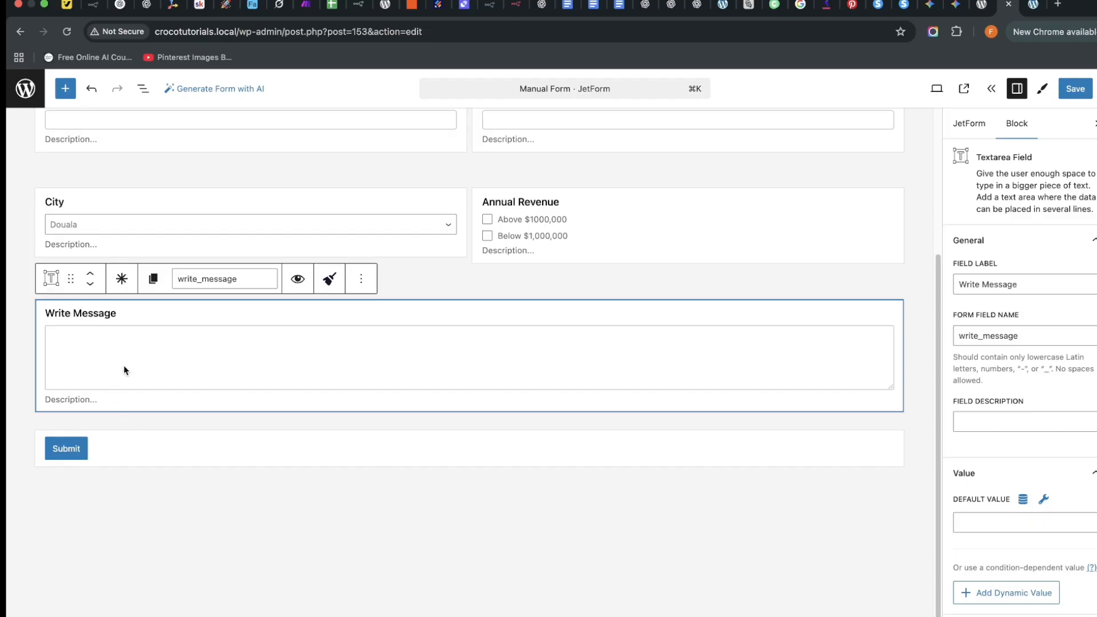
pyautogui.click(479, 431)
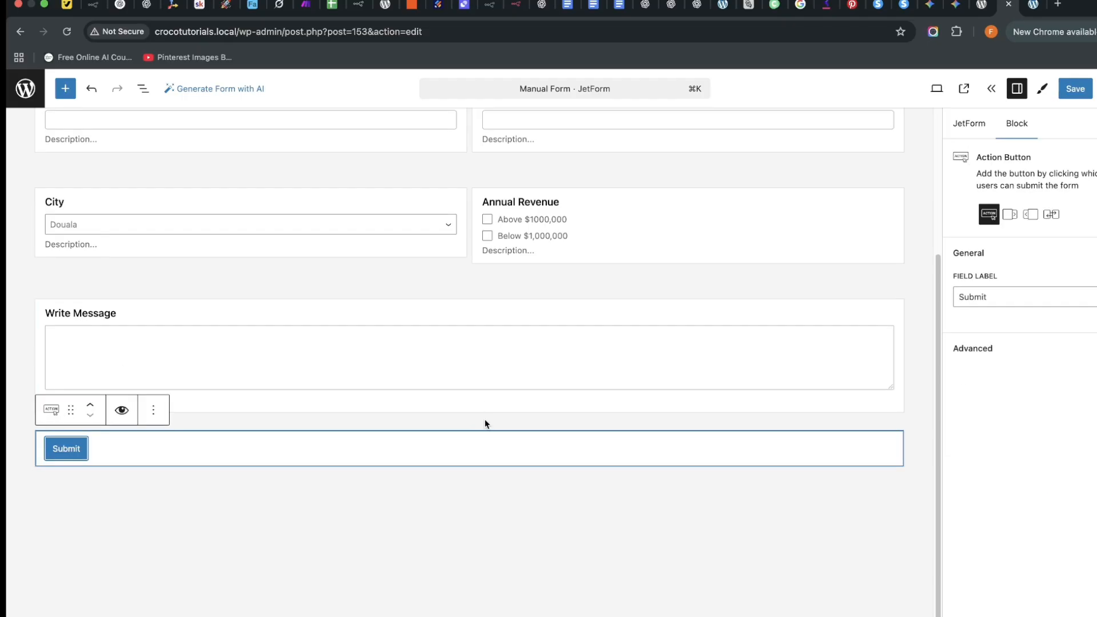
pyautogui.click(484, 420)
pyautogui.click(483, 317)
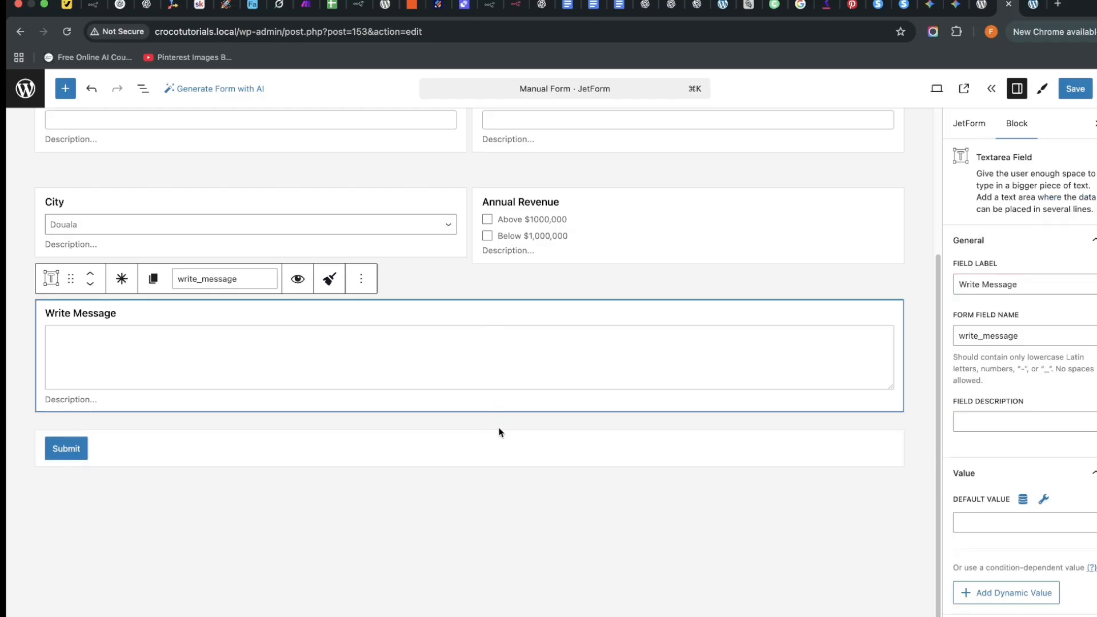
pyautogui.click(469, 422)
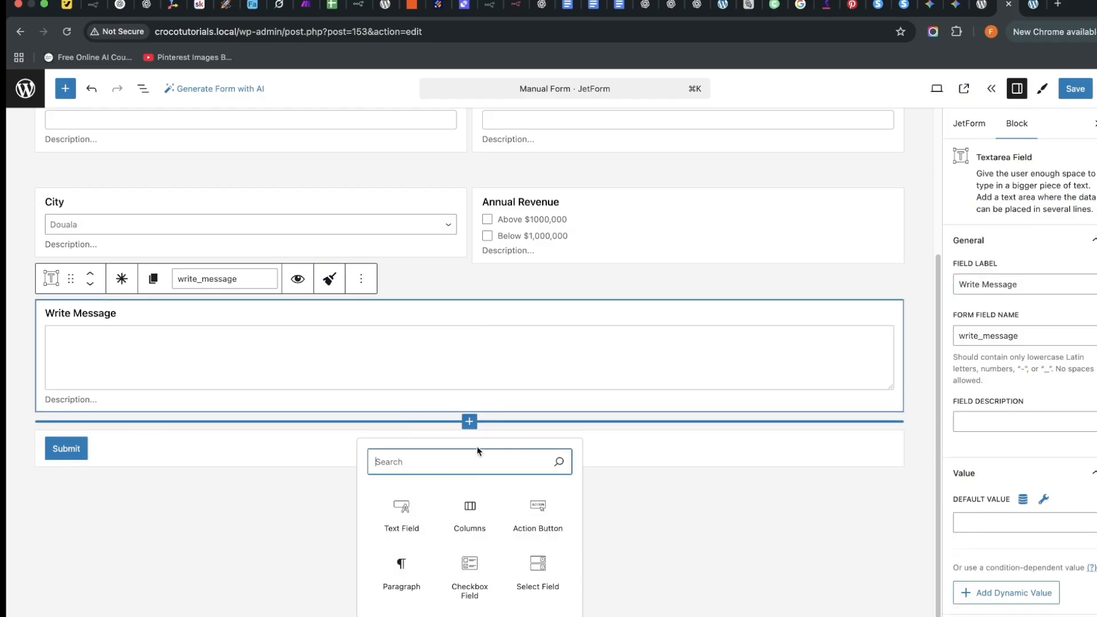
pyautogui.write('wy')
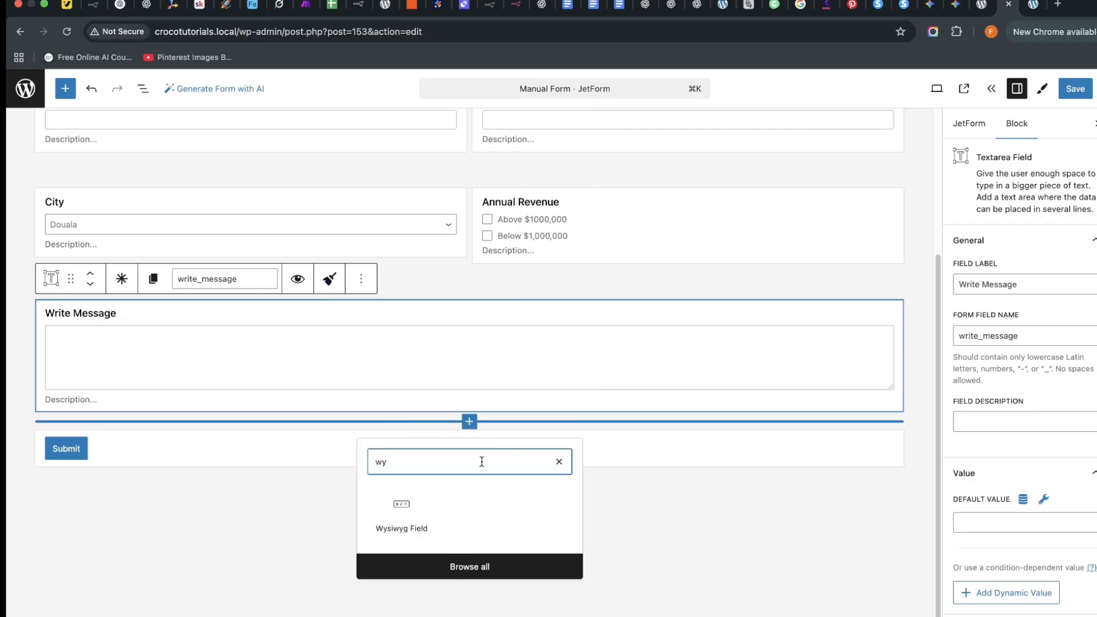
pyautogui.click(407, 519)
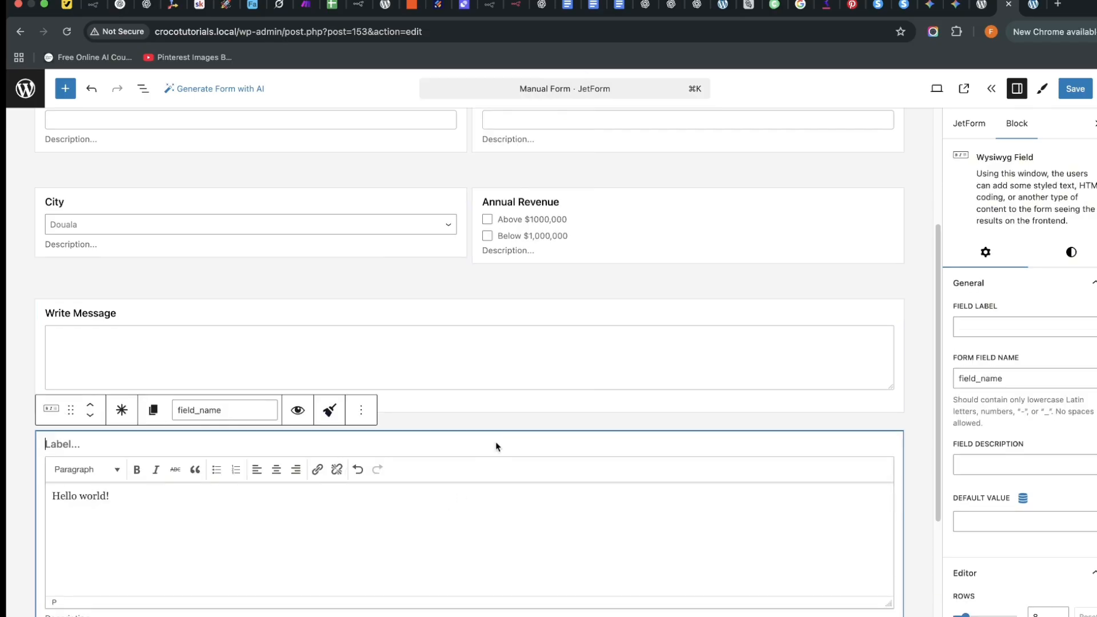
pyautogui.tripleClick(110, 489)
pyautogui.click(137, 465)
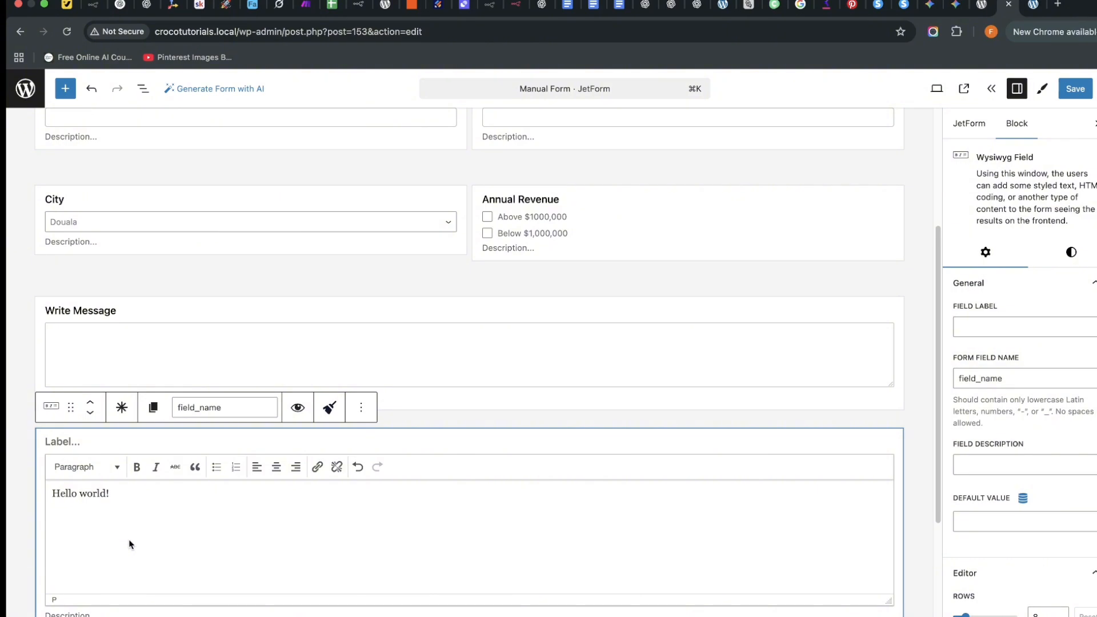
pyautogui.tripleClick(103, 495)
pyautogui.click(137, 466)
pyautogui.moveTo(111, 495); pyautogui.dragTo(38, 493)
pyautogui.click(158, 487)
pyautogui.click(417, 315)
pyautogui.click(420, 443)
pyautogui.click(358, 406)
pyautogui.click(377, 363)
pyautogui.scroll(4, 352, 452)
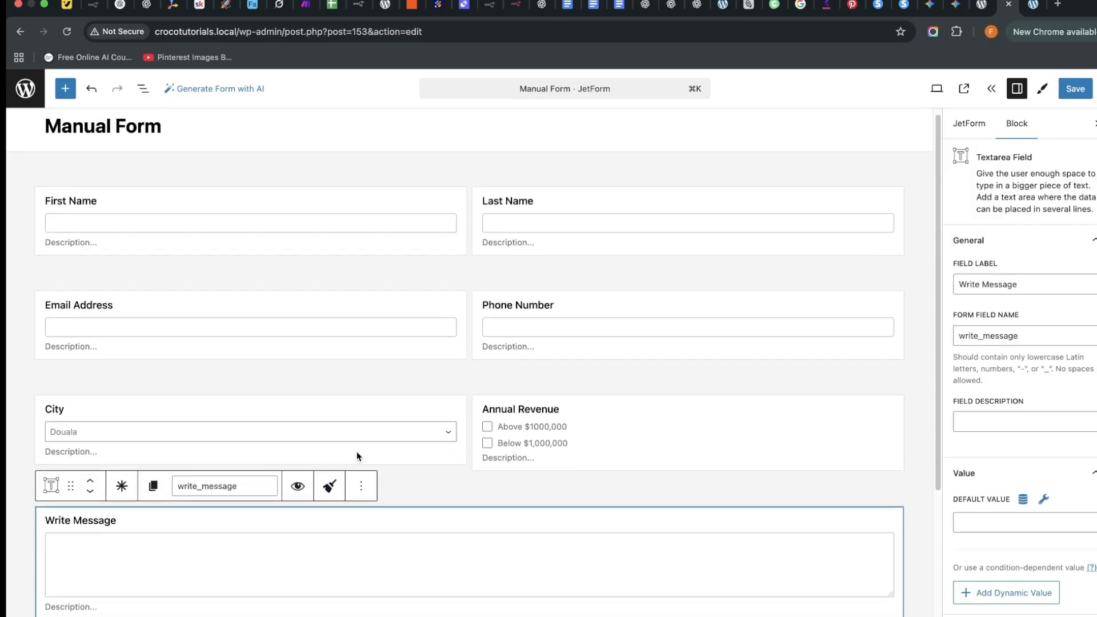
pyautogui.scroll(-4, 356, 453)
pyautogui.scroll(4, 372, 457)
pyautogui.scroll(-3, 400, 460)
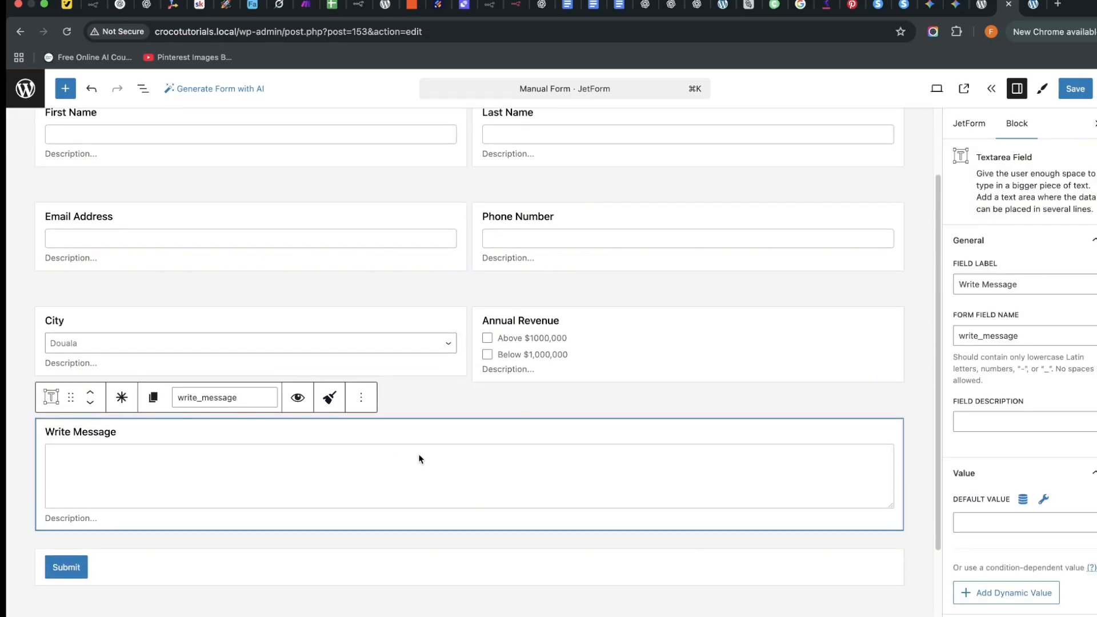
# Add a 50/50 columns row below Write Message with a Date Field labelled 'Date of Appointment'.
pyautogui.click(469, 540)
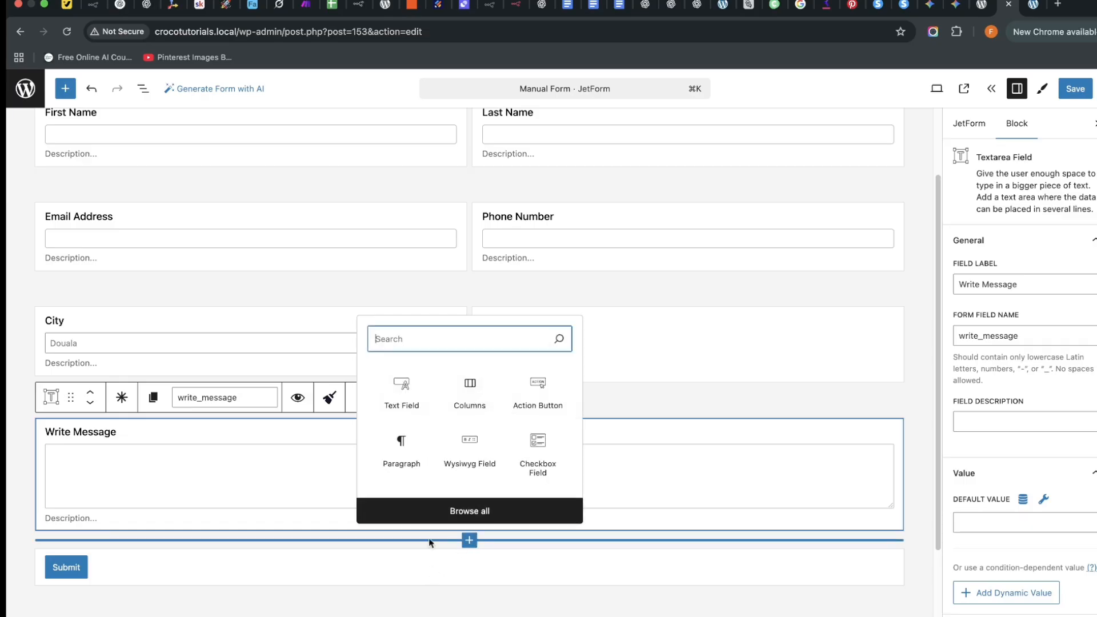
pyautogui.click(472, 392)
pyautogui.scroll(-3, 280, 494)
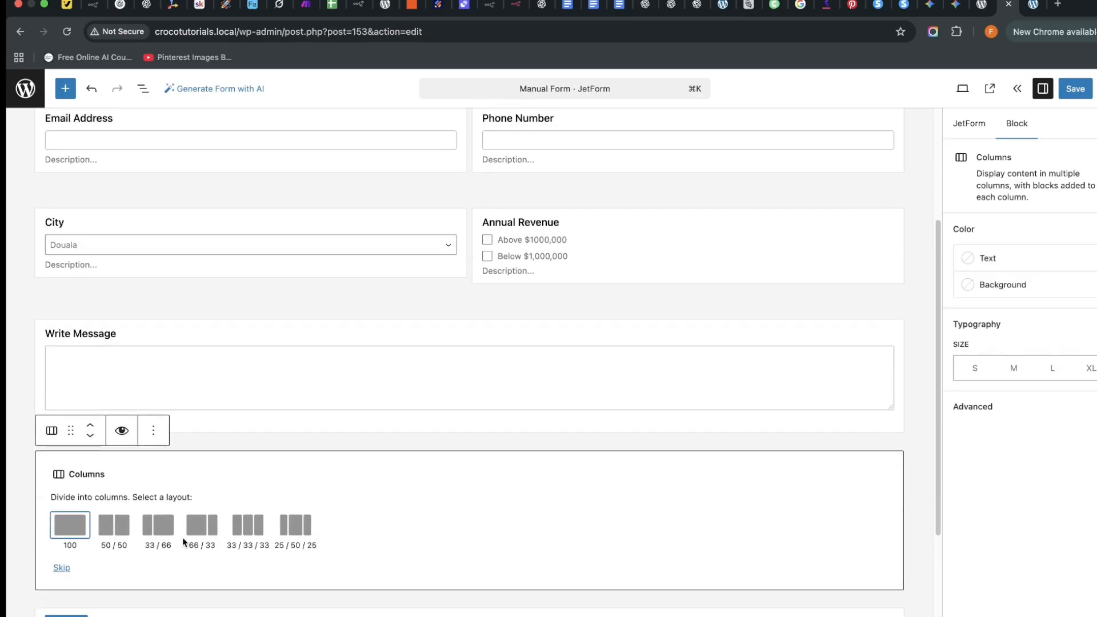
pyautogui.click(114, 527)
pyautogui.click(174, 470)
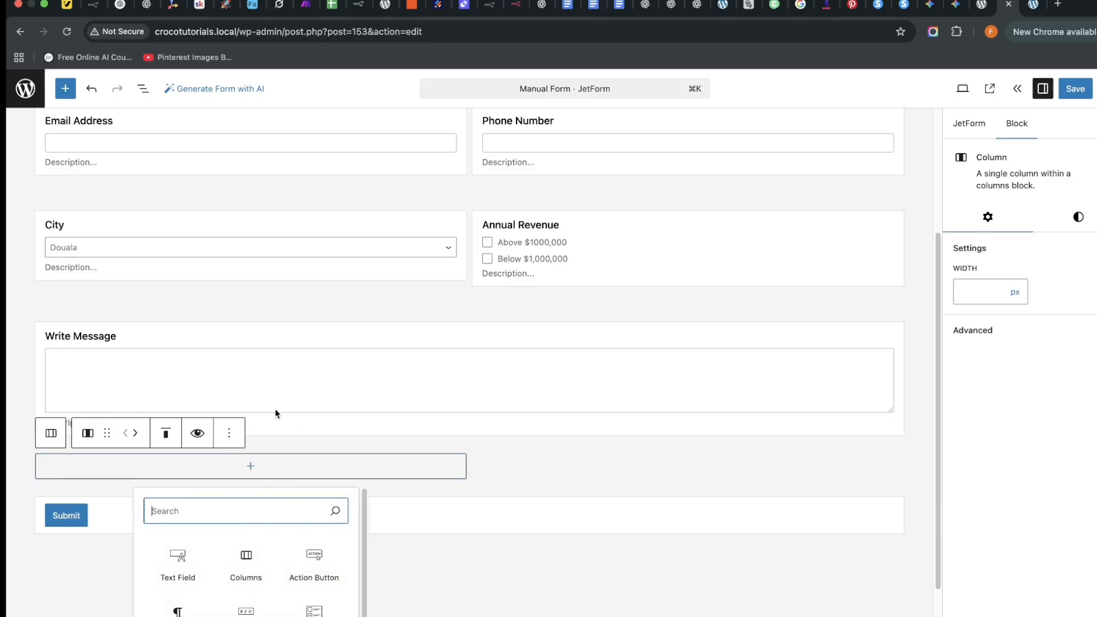
pyautogui.write('date')
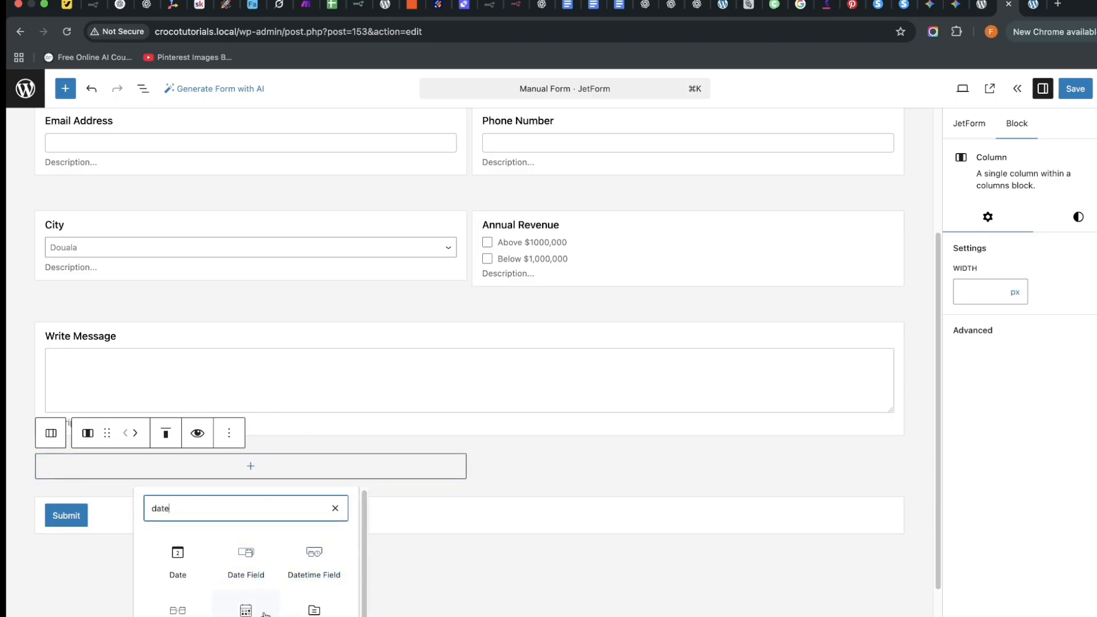
pyautogui.scroll(-1, 316, 590)
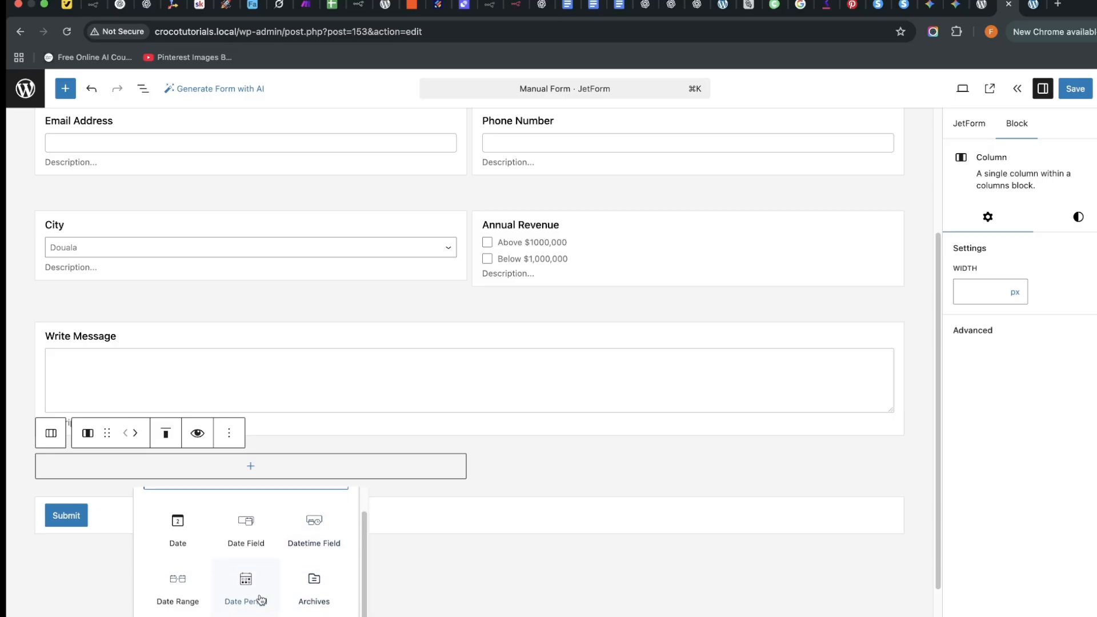
pyautogui.scroll(1, 252, 579)
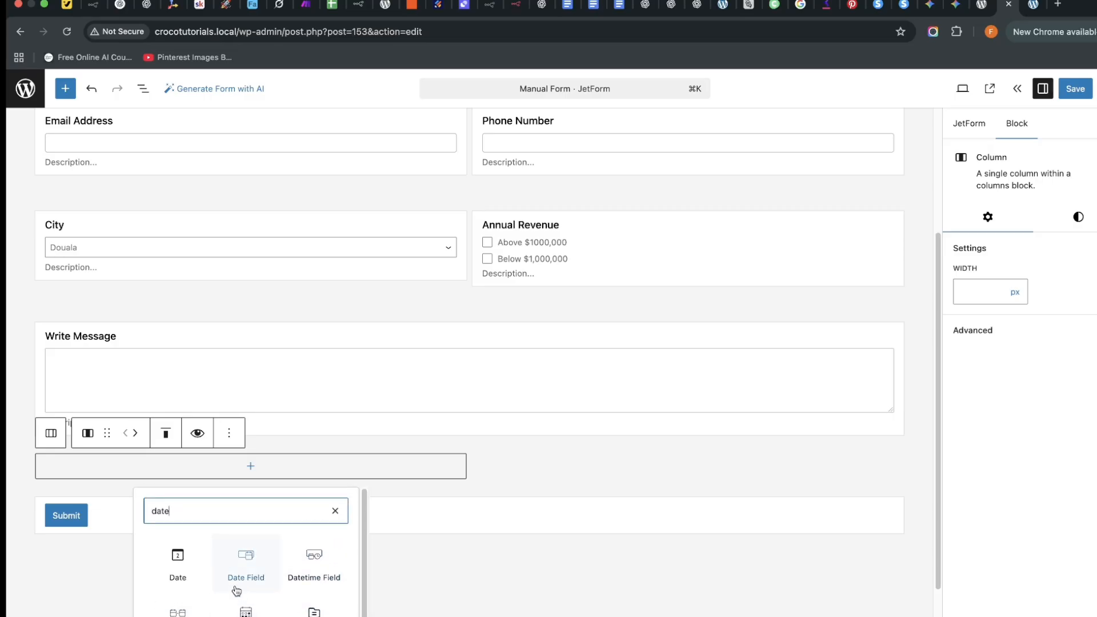
pyautogui.click(244, 570)
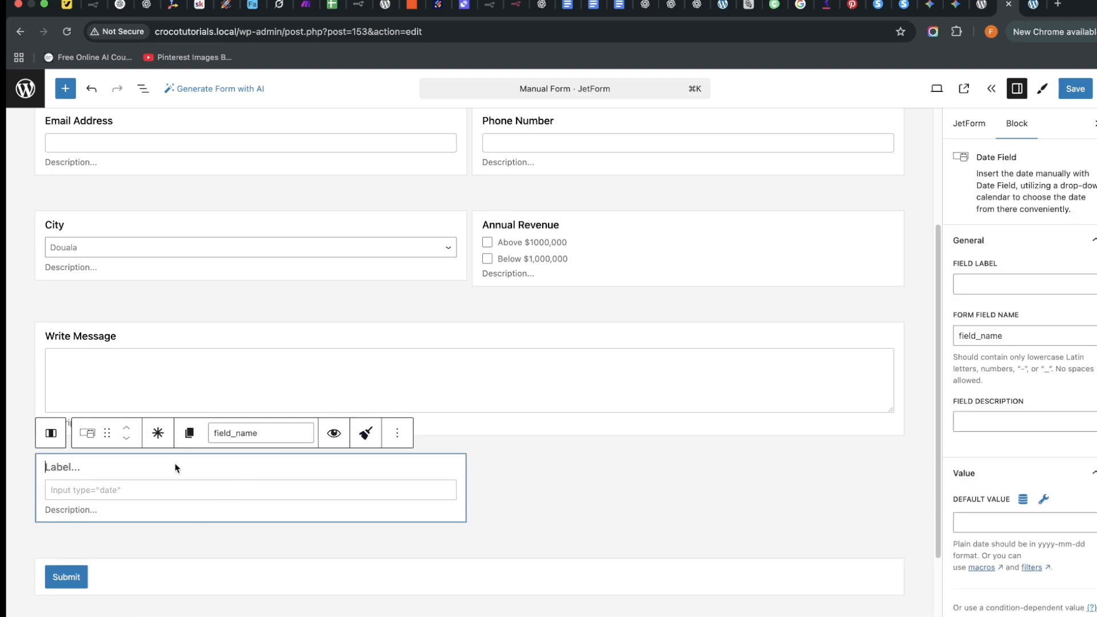
pyautogui.write('Date o')
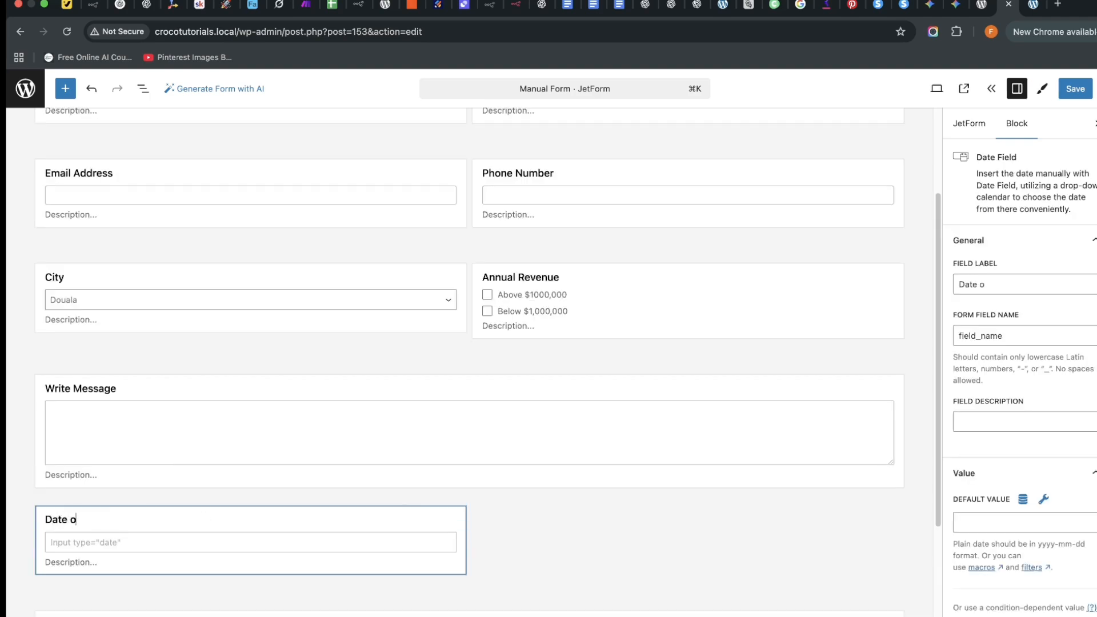
pyautogui.write('f APPOINTMENT')
pyautogui.press('BackSpace')
pyautogui.press('BackSpace')
pyautogui.press('BackSpace')
pyautogui.press('BackSpace')
pyautogui.press('BackSpace')
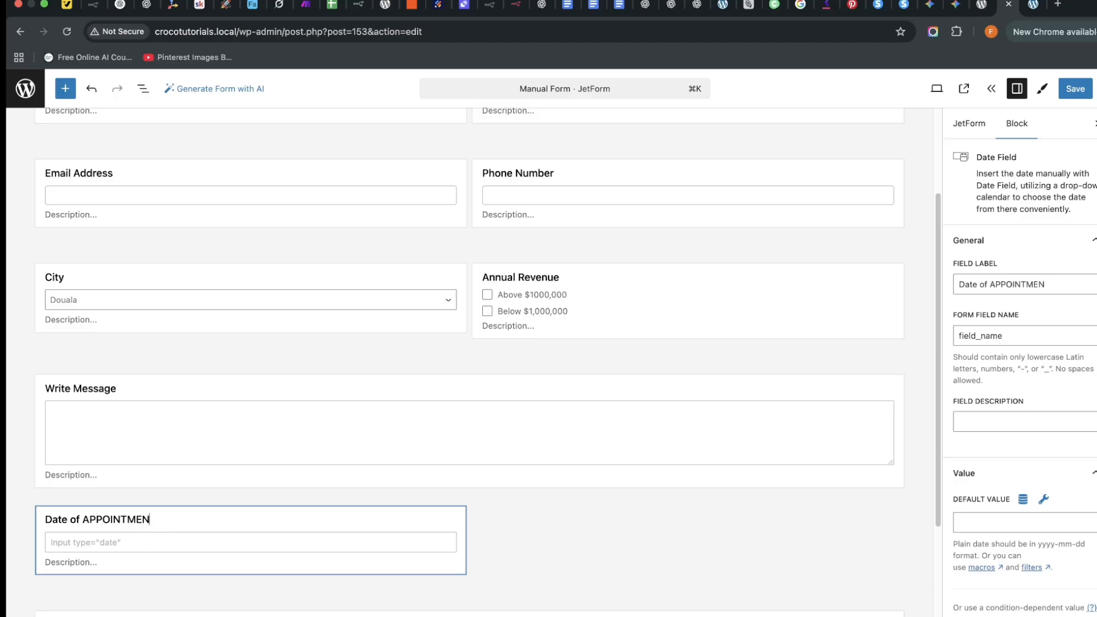
pyautogui.press('BackSpace')
pyautogui.press('BackSpace')
pyautogui.press('BackSpace')
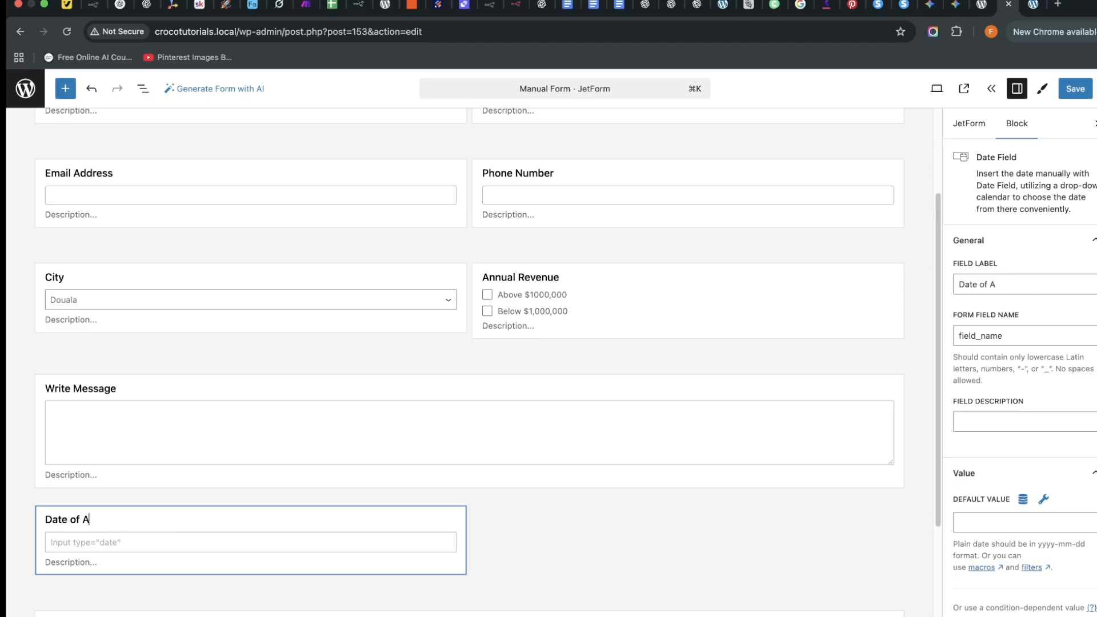
pyautogui.write('ppp')
pyautogui.write('ointmen')
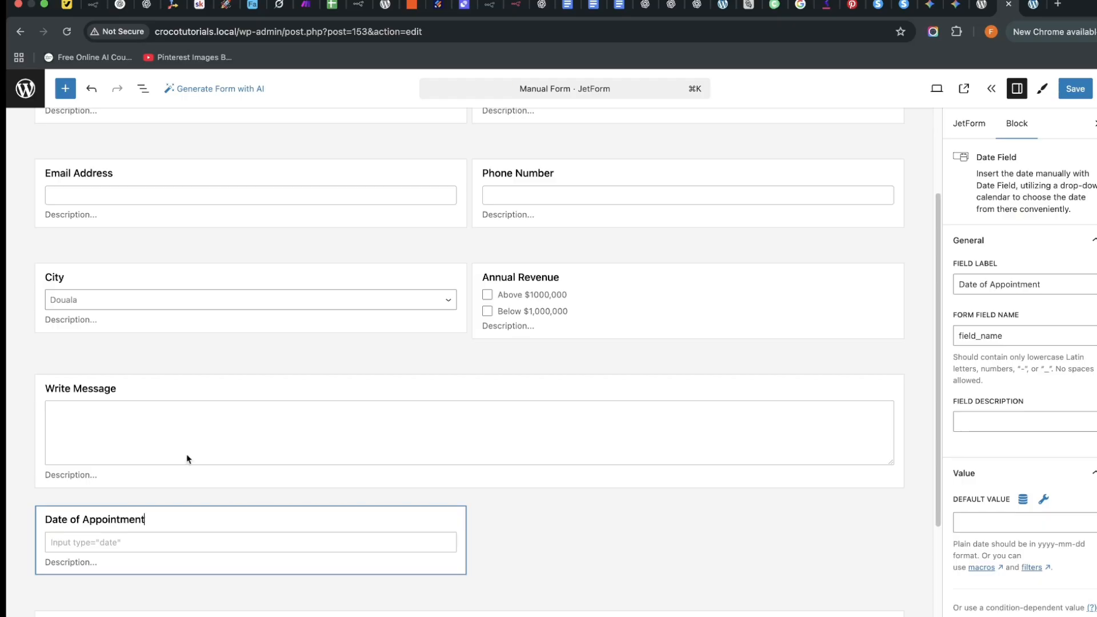
pyautogui.write('t')
# Put an Advanced Date Field labelled 'Appointment Time' in the right column.
pyautogui.click(625, 556)
pyautogui.click(686, 519)
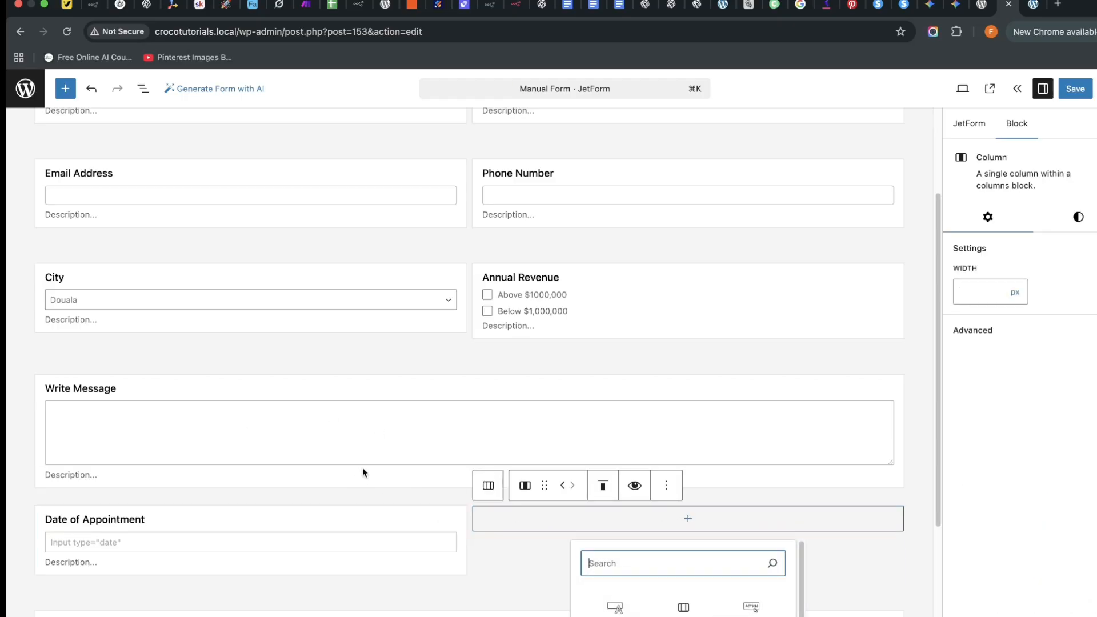
pyautogui.write('time')
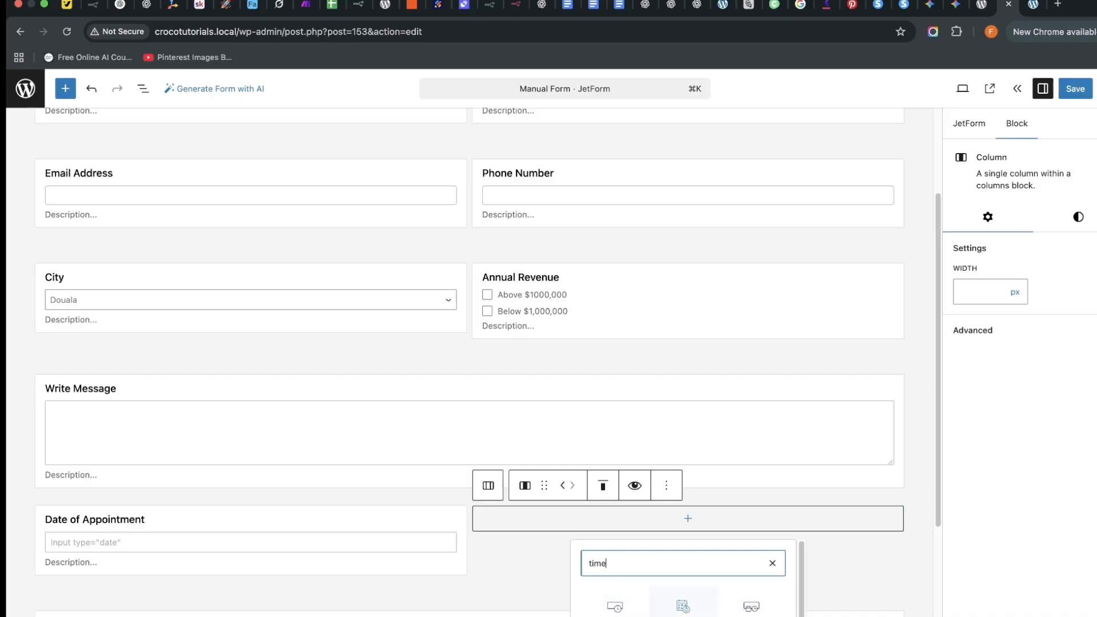
pyautogui.click(683, 604)
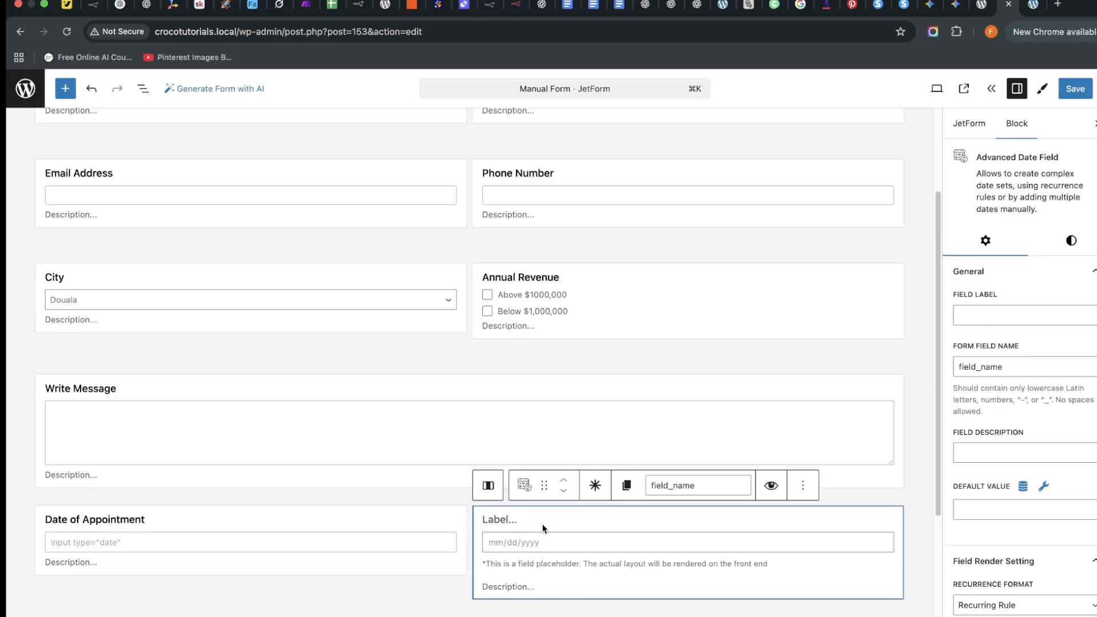
pyautogui.write('Appo')
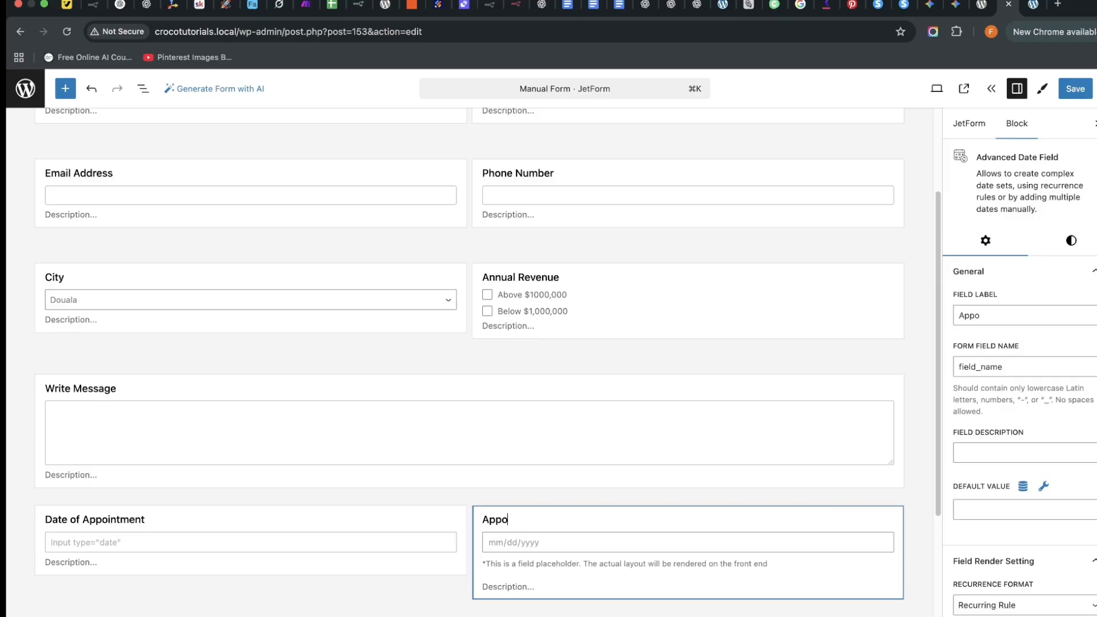
pyautogui.write('intmn')
pyautogui.write('nt Time')
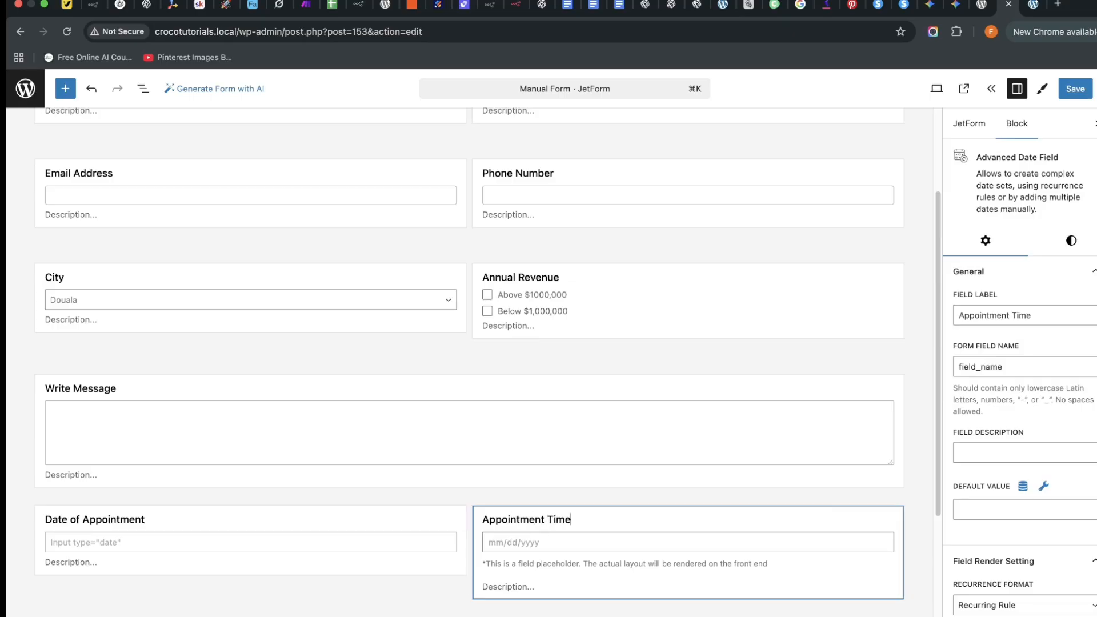
pyautogui.click(395, 614)
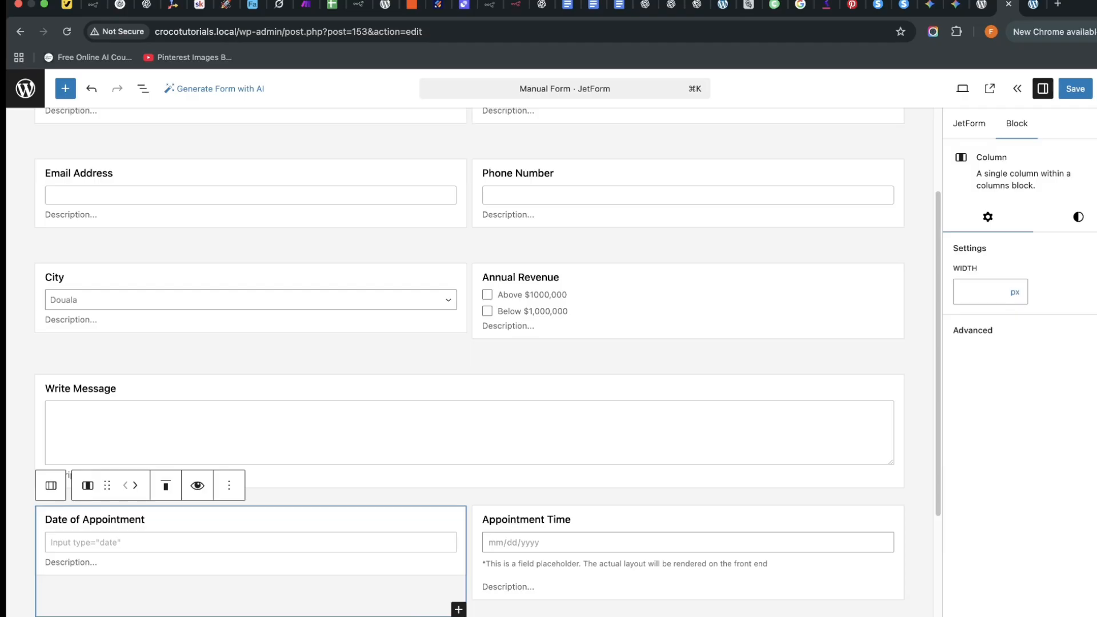
pyautogui.scroll(5, 396, 517)
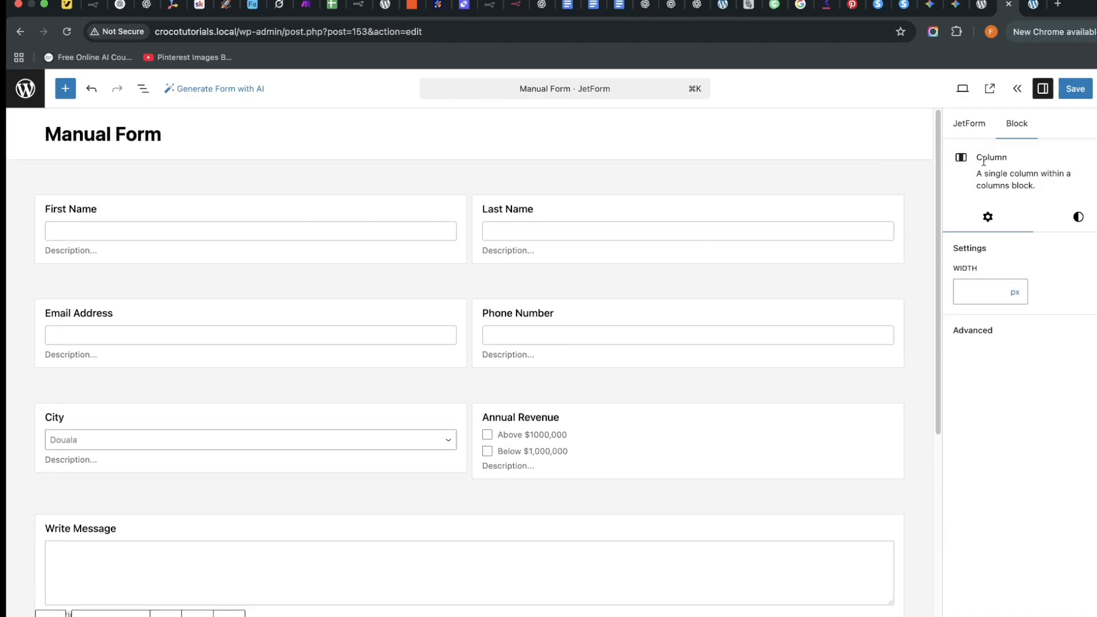
# Save the form, then turn Autocomplete on for the First Name field.
pyautogui.click(1071, 90)
pyautogui.click(440, 215)
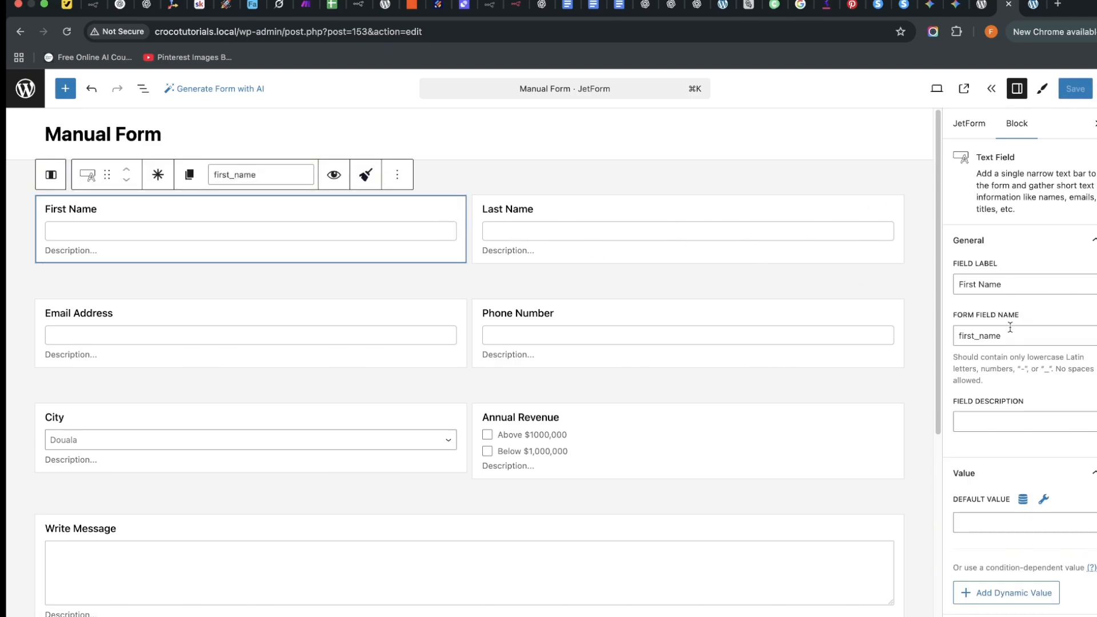
pyautogui.scroll(-4, 1020, 408)
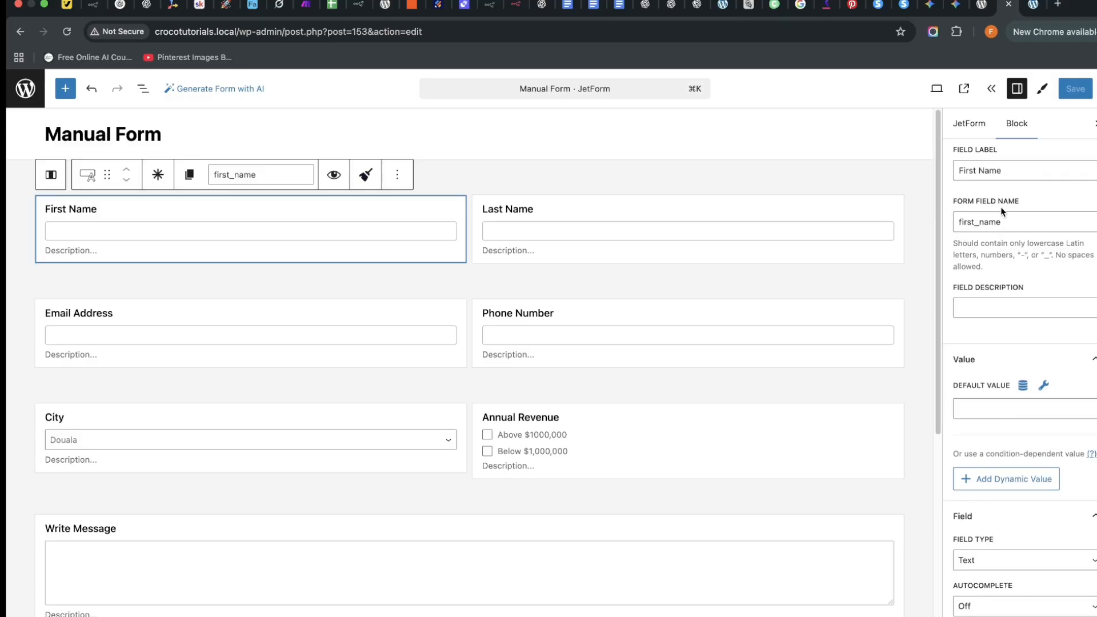
pyautogui.scroll(-5, 1030, 362)
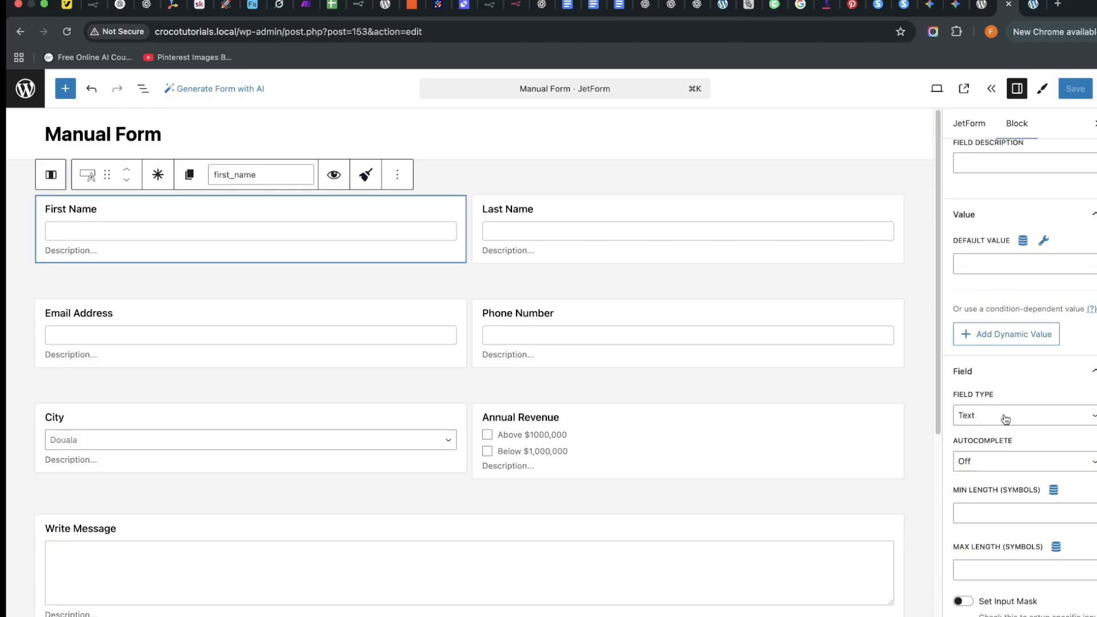
pyautogui.click(1010, 460)
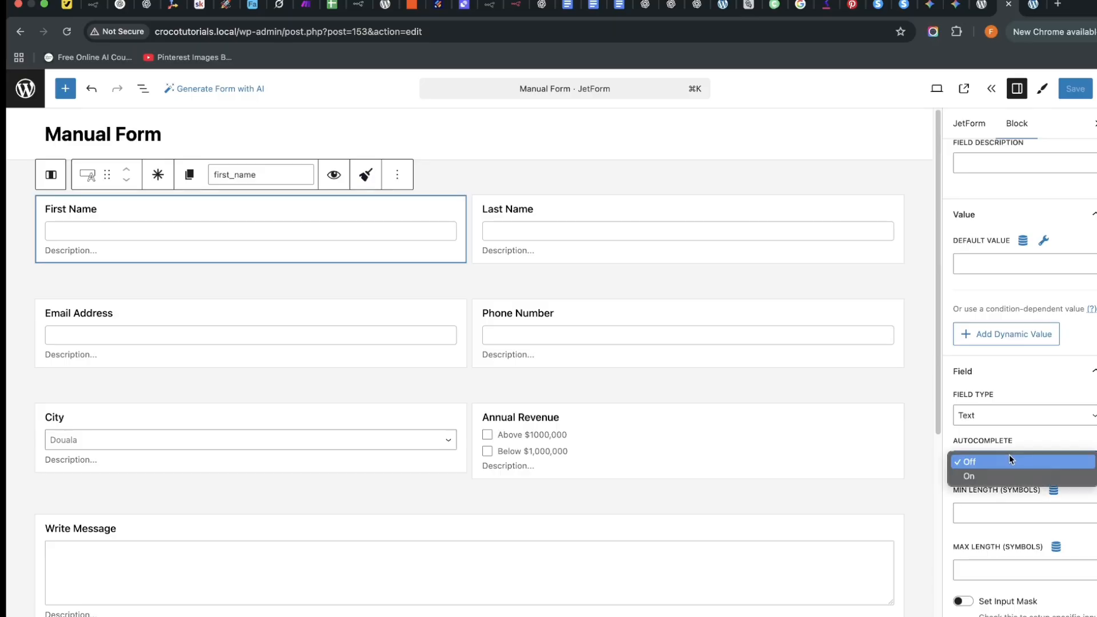
pyautogui.click(1004, 472)
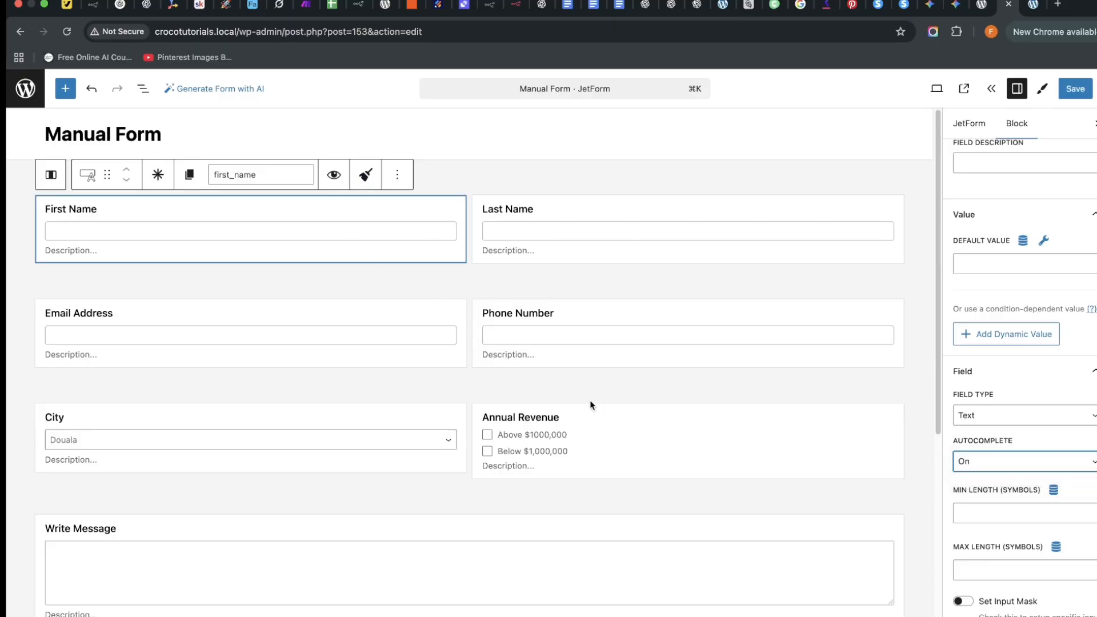
# Give First Name a max length of 25 and the placeholder 'Your First Name'.
pyautogui.click(1026, 574)
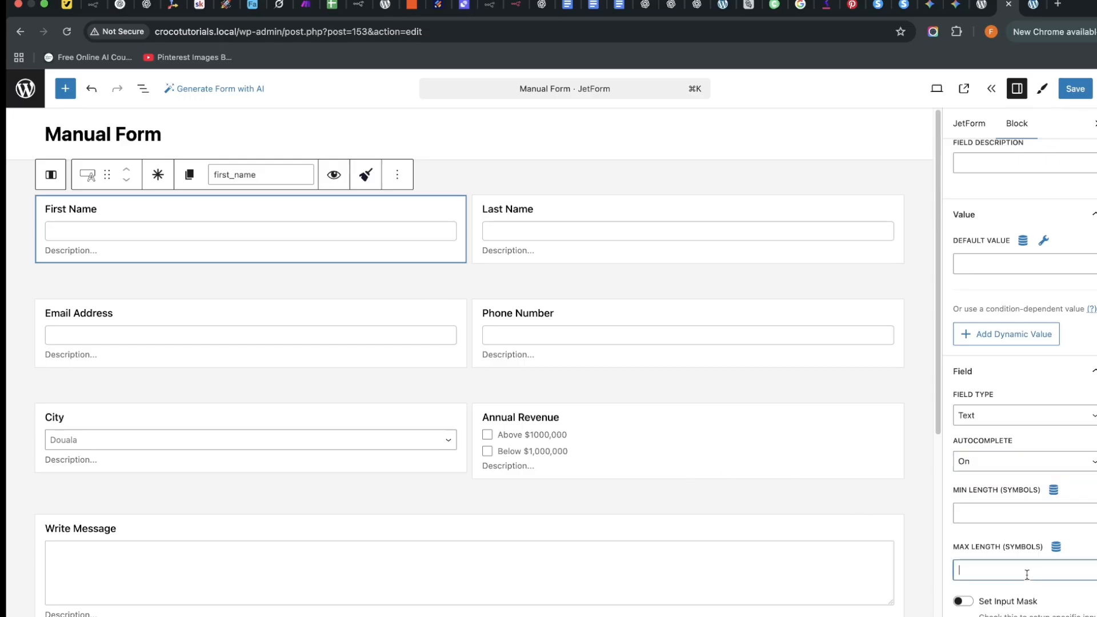
pyautogui.write('25')
pyautogui.scroll(-3, 1024, 572)
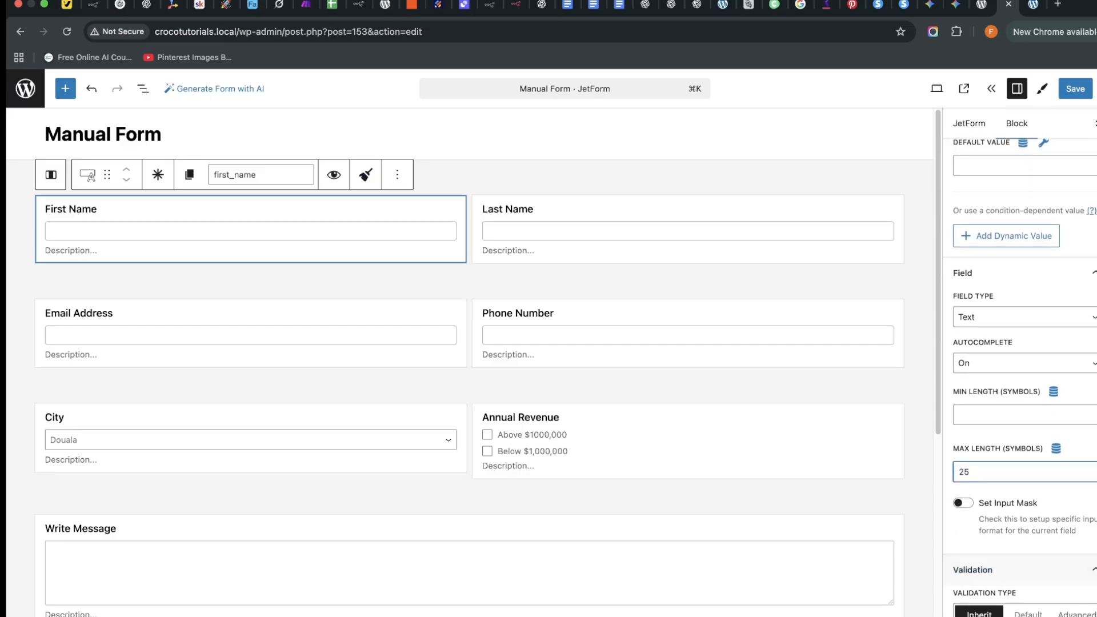
pyautogui.scroll(-5, 1008, 491)
pyautogui.click(989, 490)
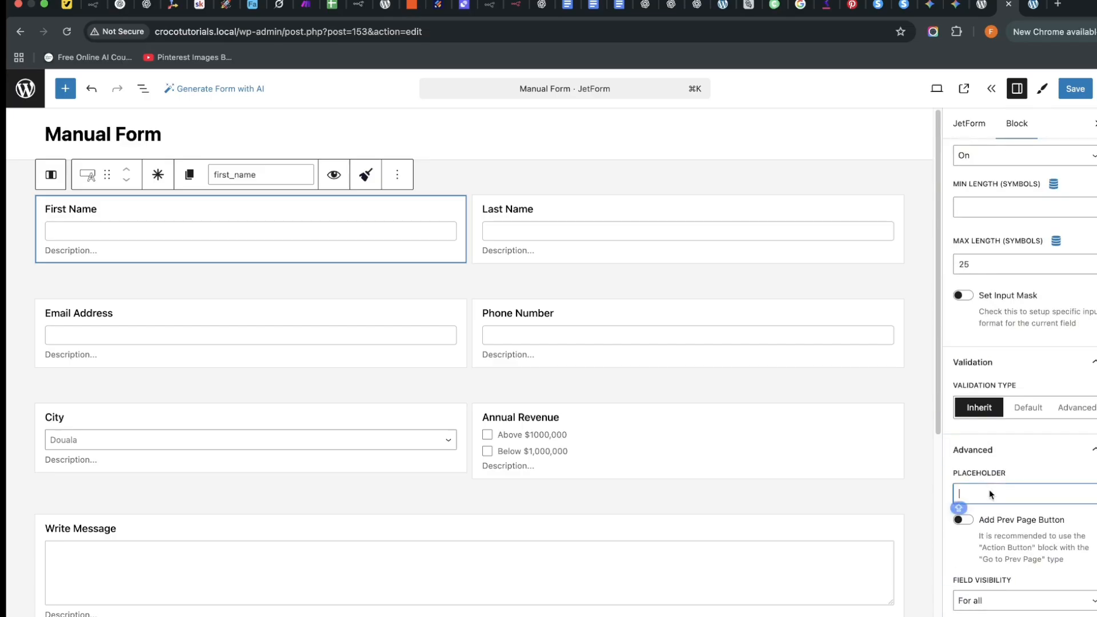
pyautogui.write('Wh')
pyautogui.press('BackSpace')
pyautogui.press('BackSpace')
pyautogui.press('BackSpace')
pyautogui.press('BackSpace')
pyautogui.press('BackSpace')
pyautogui.write('Your First Nam')
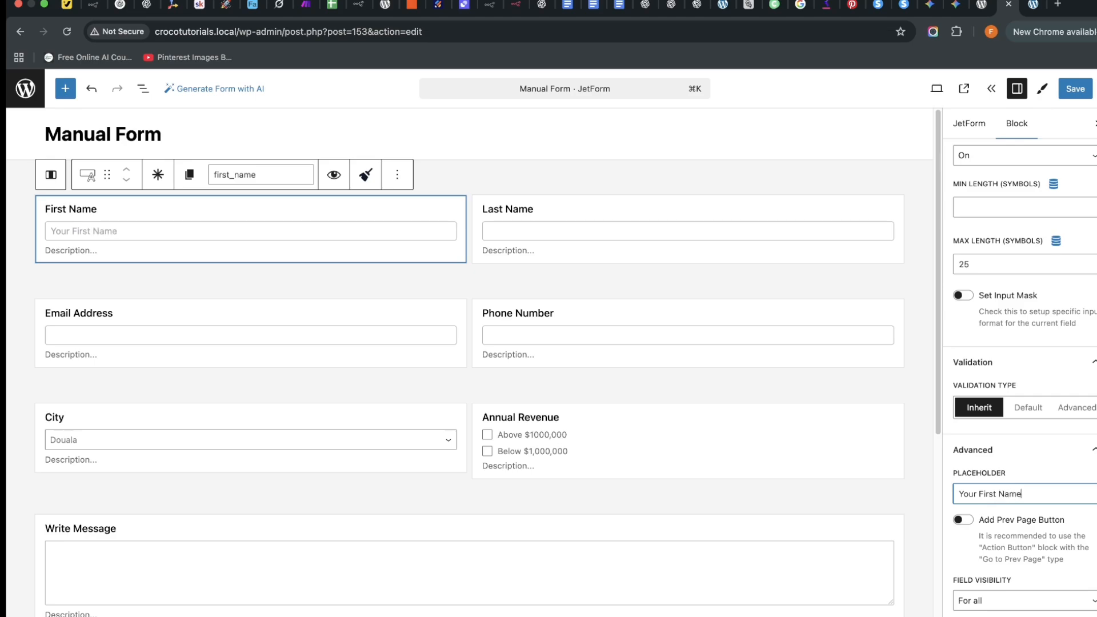
pyautogui.write('e')
# Set First Name's field description to 'Write your first name clearly'.
pyautogui.scroll(3, 986, 363)
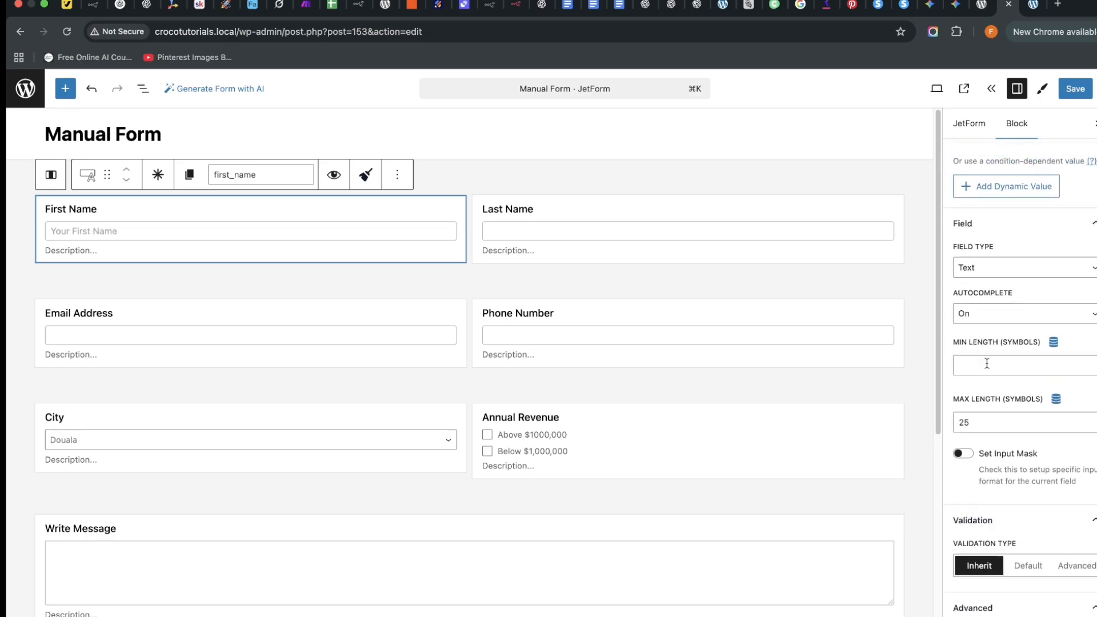
pyautogui.scroll(4, 987, 363)
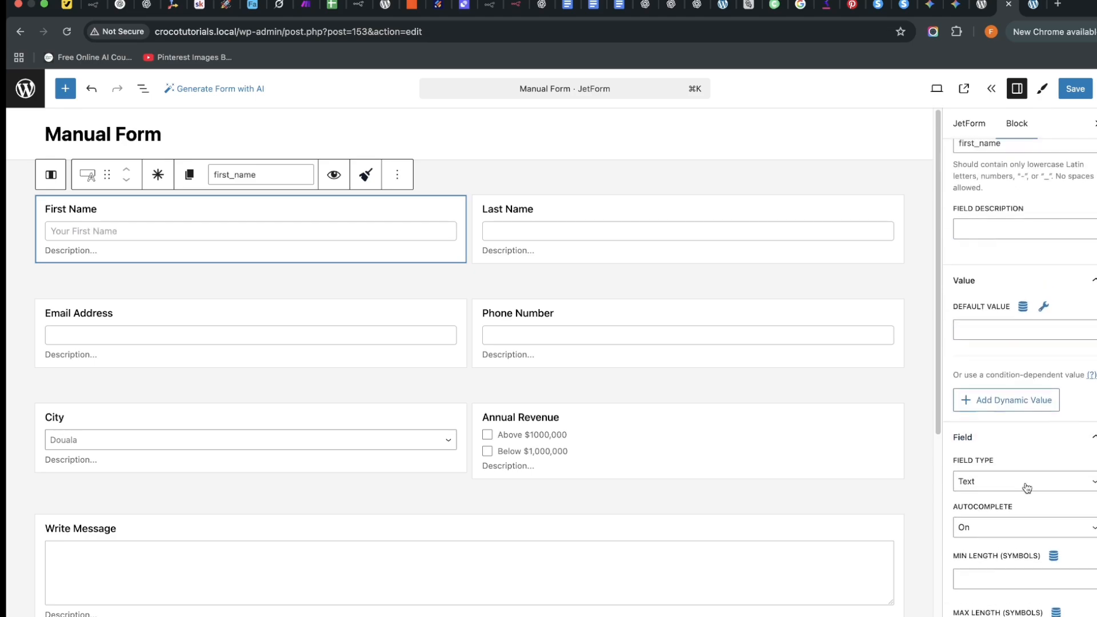
pyautogui.scroll(1, 1027, 487)
pyautogui.click(1001, 283)
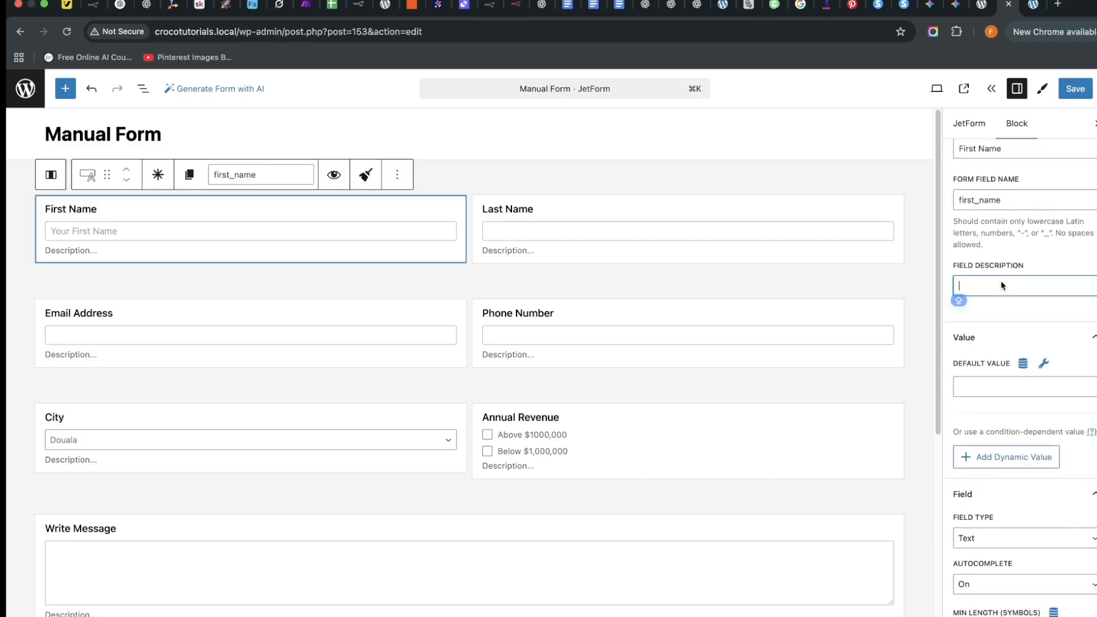
pyautogui.write('Write your')
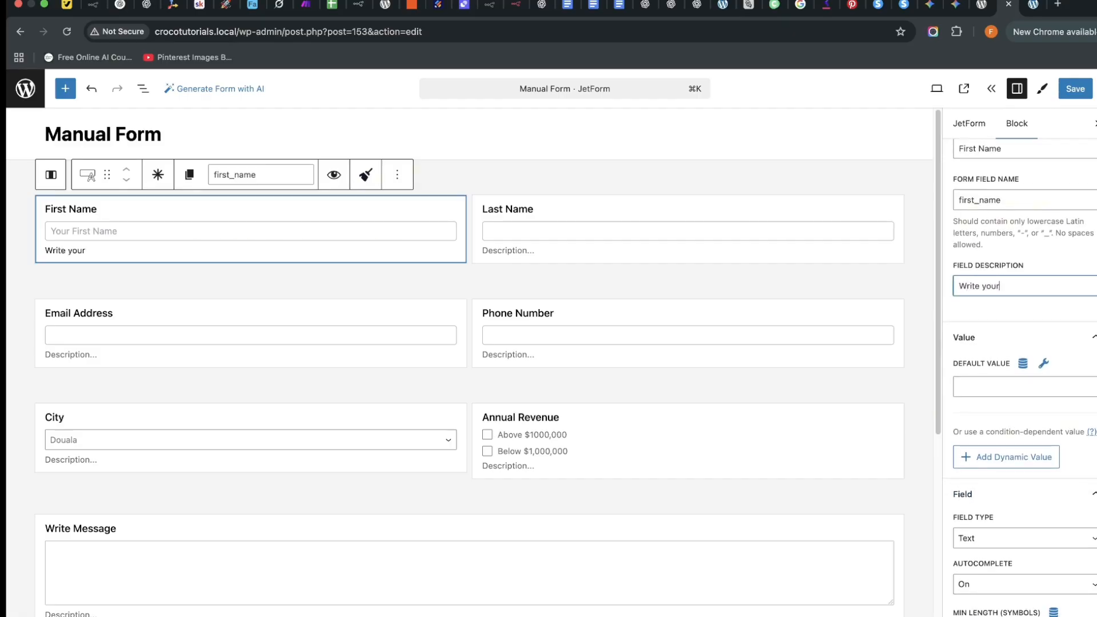
pyautogui.write('name clearly')
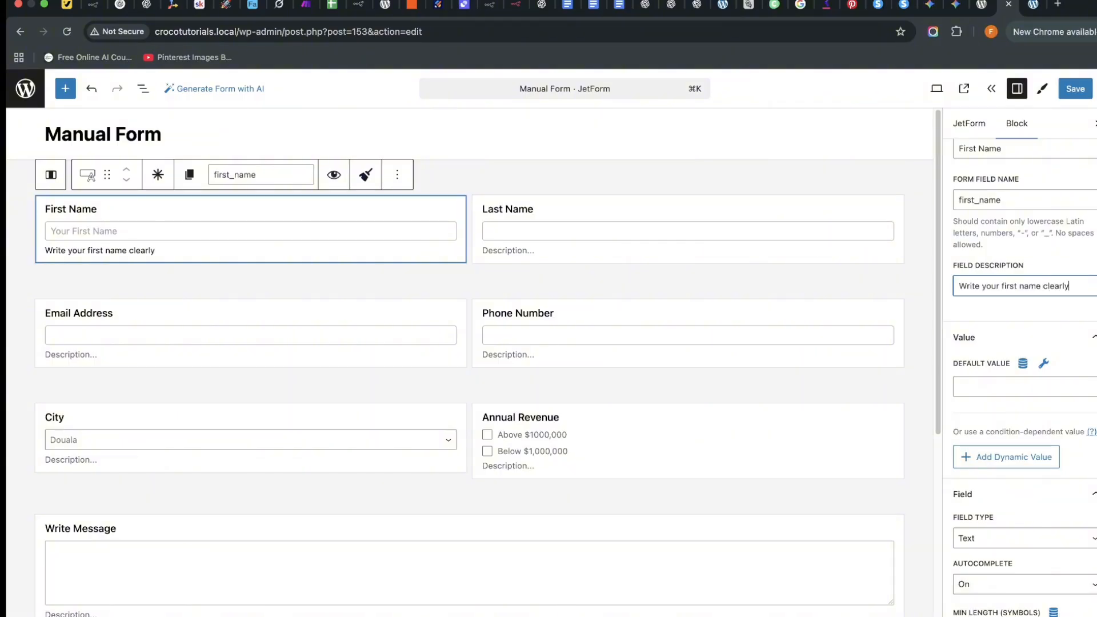
pyautogui.rightClick(997, 279)
pyautogui.click(158, 249)
pyautogui.click(185, 254)
pyautogui.scroll(-3, 948, 320)
# Give the Last Name field autocomplete, a maximum length of 25 and the placeholder 'Last Name'.
pyautogui.click(624, 211)
pyautogui.scroll(-5, 992, 360)
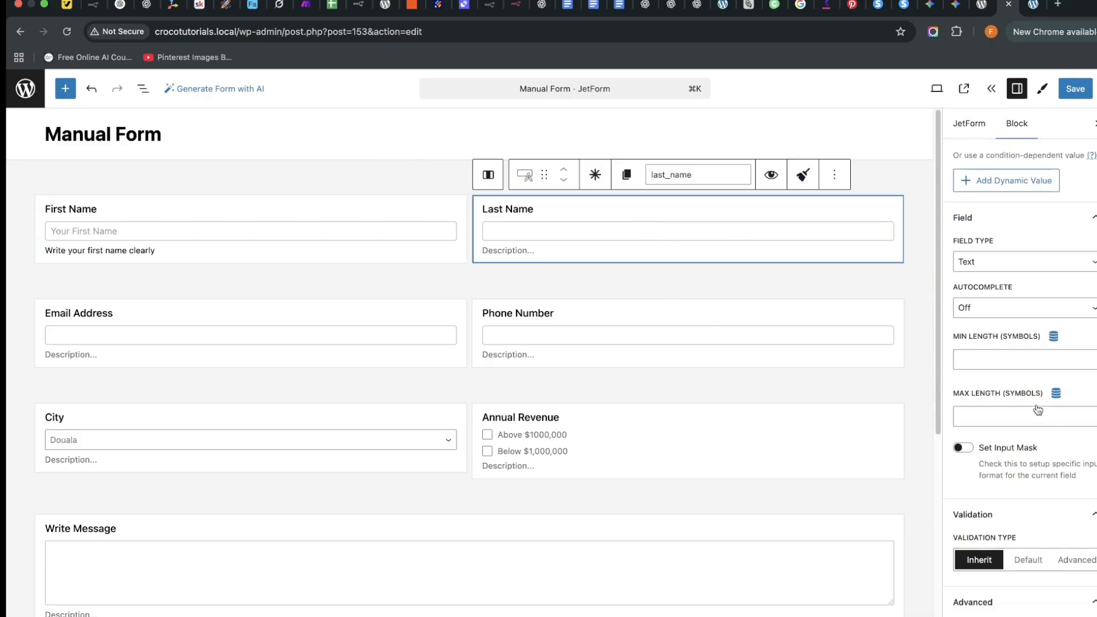
pyautogui.click(1008, 264)
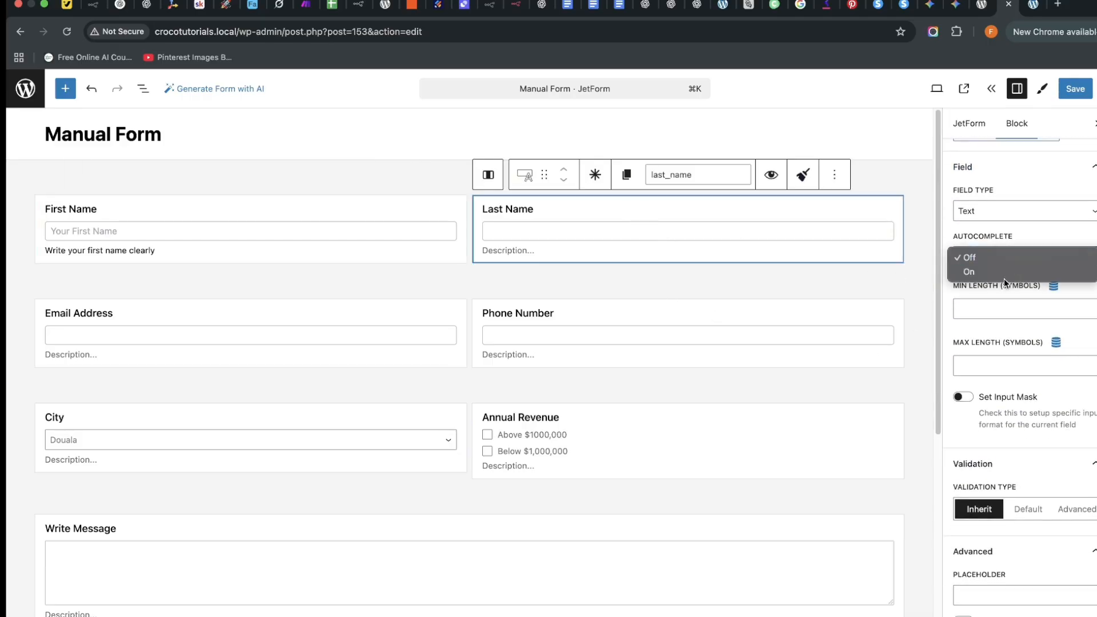
pyautogui.click(1003, 278)
pyautogui.click(986, 257)
pyautogui.click(985, 267)
pyautogui.click(991, 368)
pyautogui.write('25')
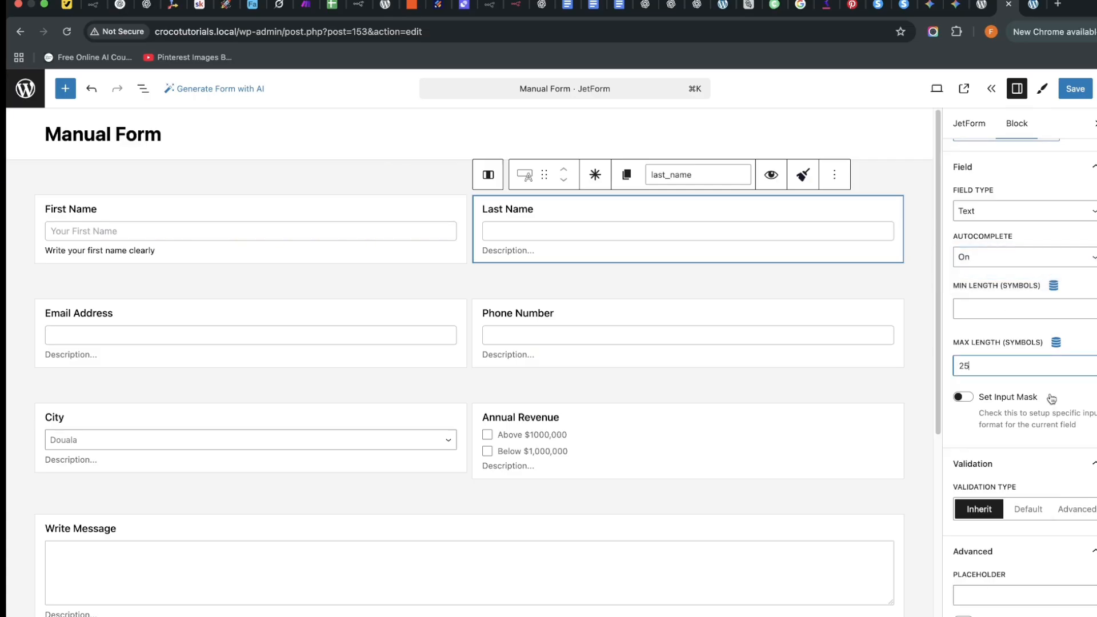
pyautogui.scroll(-3, 1021, 483)
pyautogui.click(1015, 494)
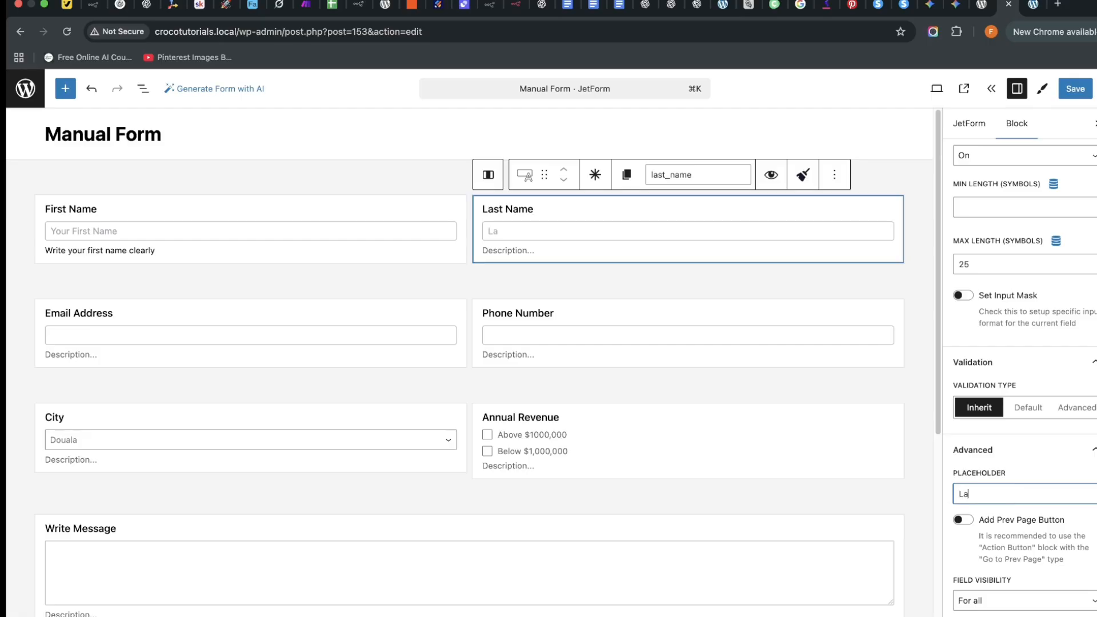
pyautogui.write('Last Name')
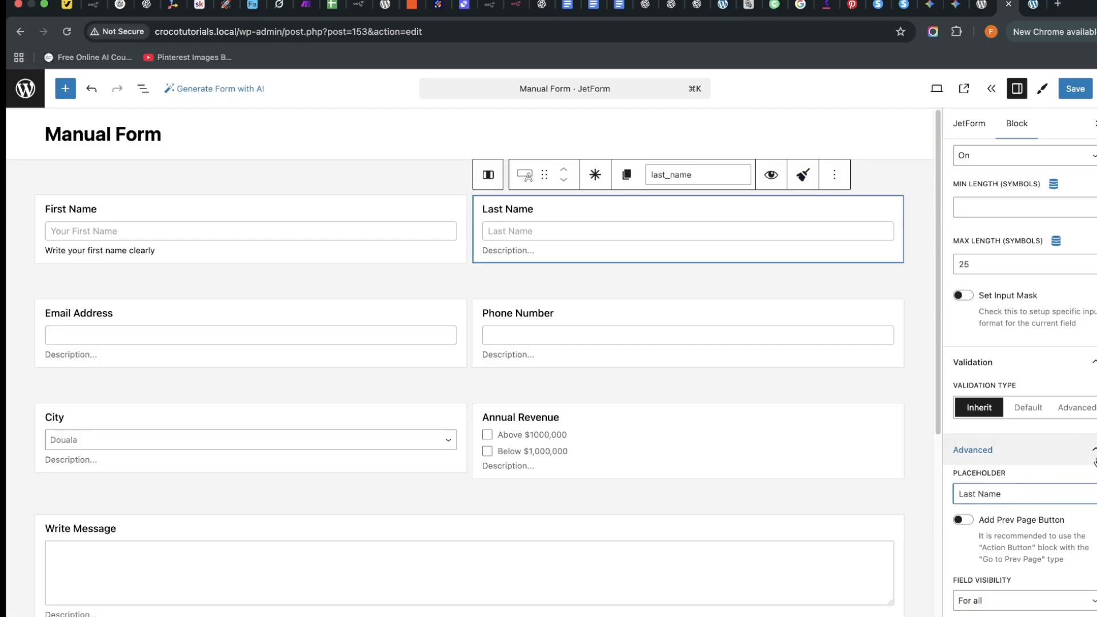
# Keep the Email Address field type as Text.
pyautogui.click(226, 312)
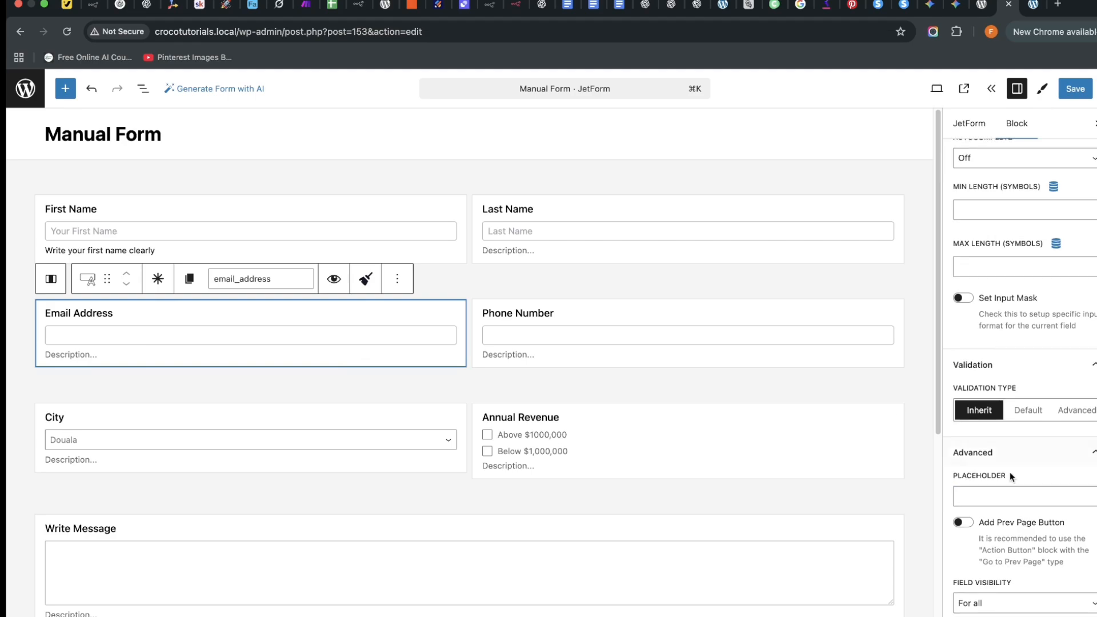
pyautogui.scroll(10, 1012, 410)
pyautogui.scroll(-2, 1022, 439)
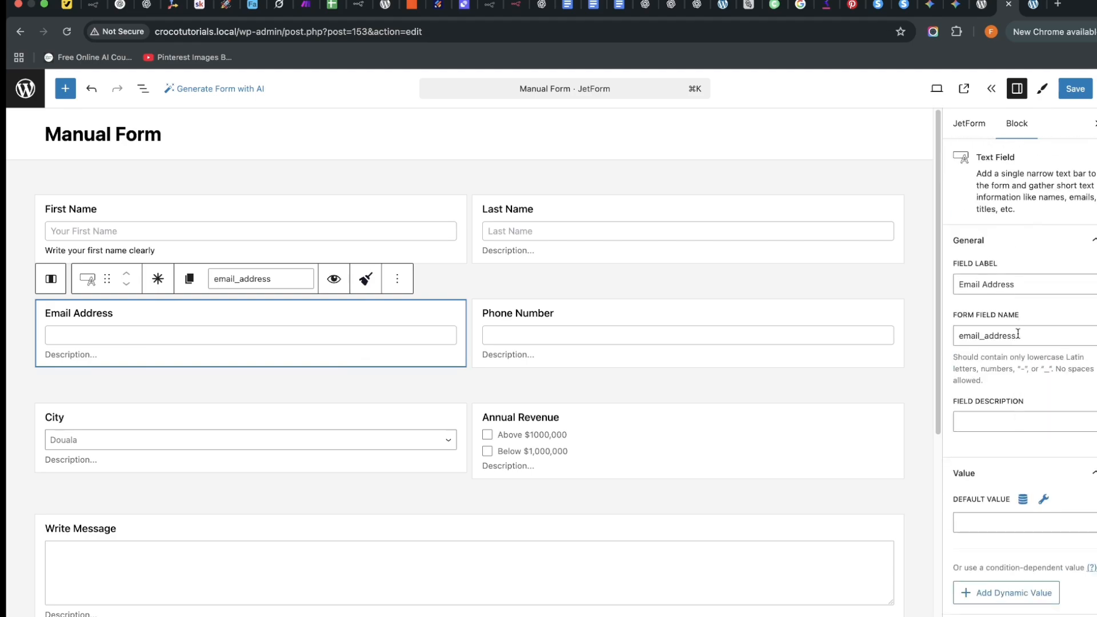
pyautogui.scroll(-5, 1022, 440)
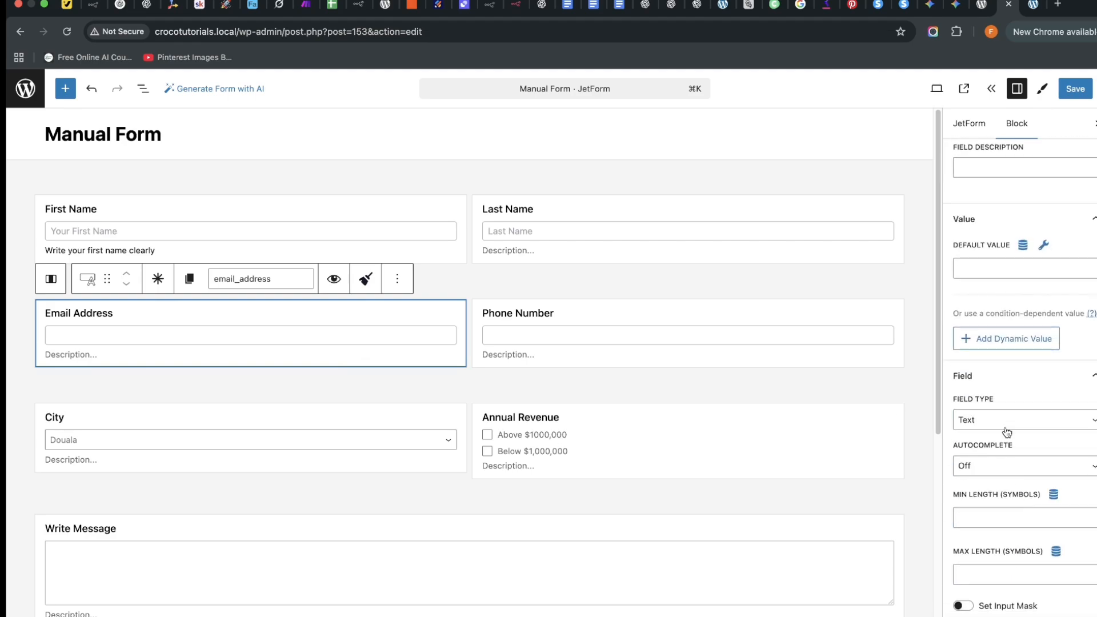
pyautogui.click(1006, 432)
pyautogui.click(856, 484)
# Change the Phone Number field's input type to Tel.
pyautogui.click(601, 319)
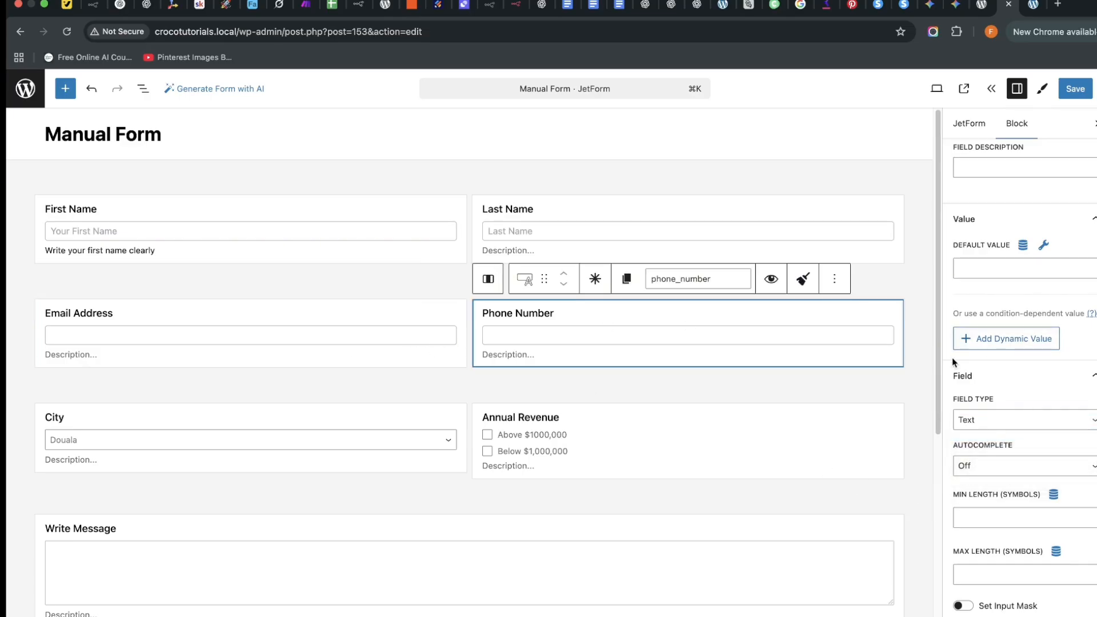
pyautogui.click(1024, 420)
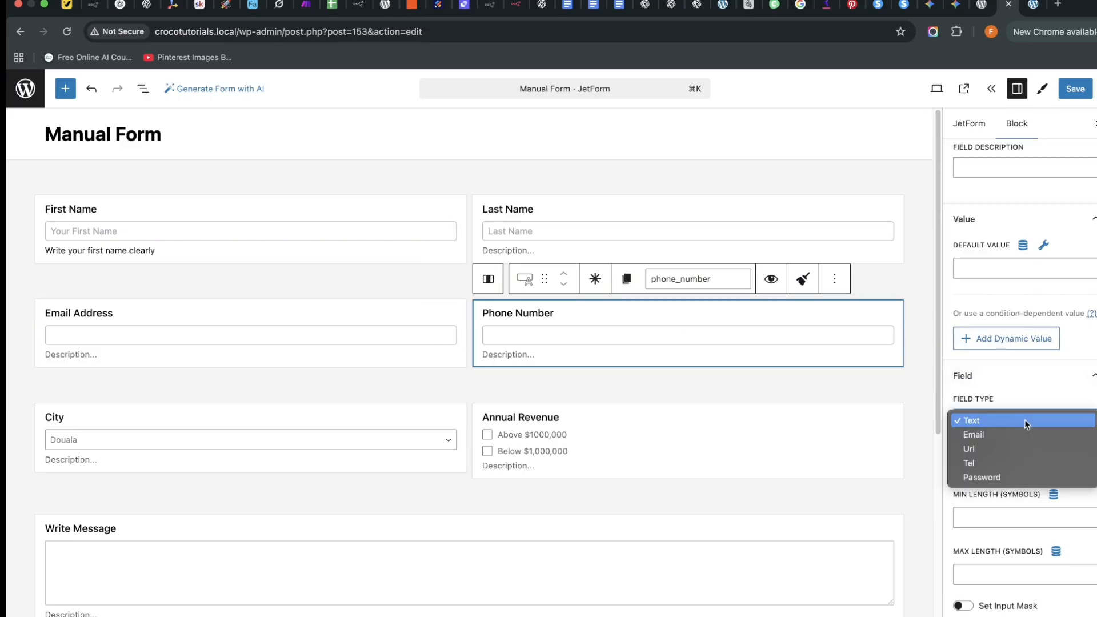
pyautogui.click(1016, 461)
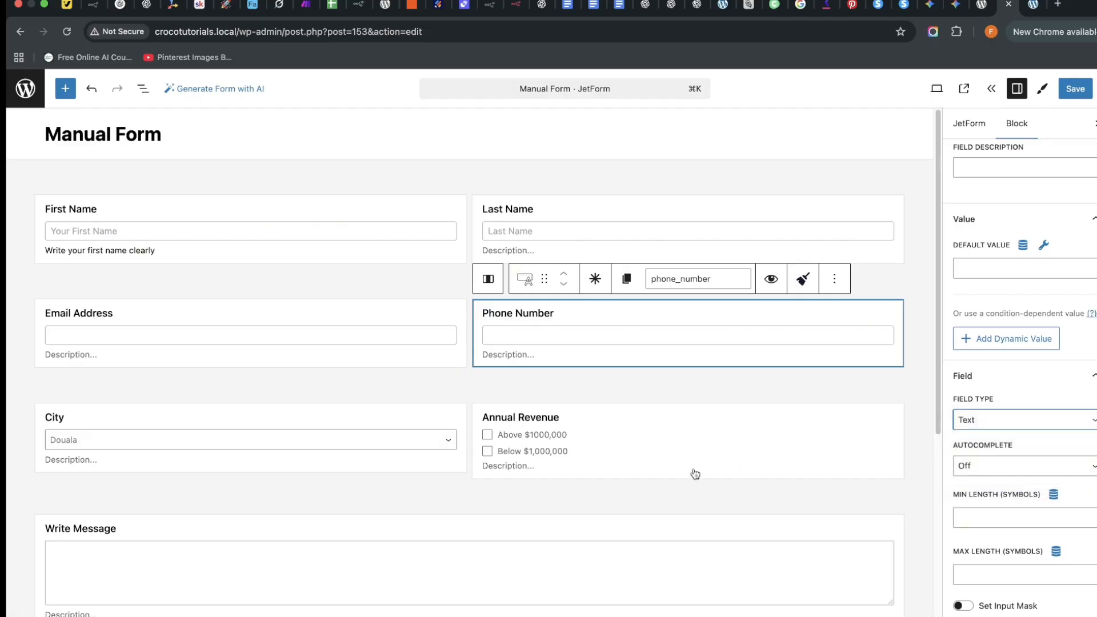
pyautogui.scroll(-1, 245, 482)
pyautogui.click(274, 421)
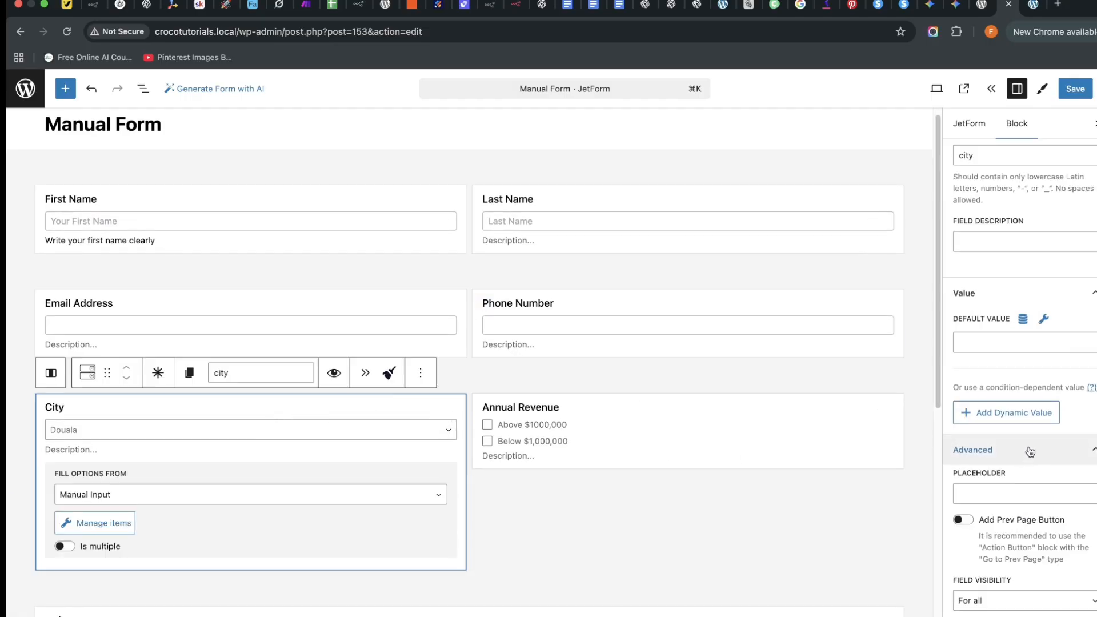
# Give the City field the placeholder "What's your city?".
pyautogui.scroll(1, 993, 464)
pyautogui.scroll(5, 991, 465)
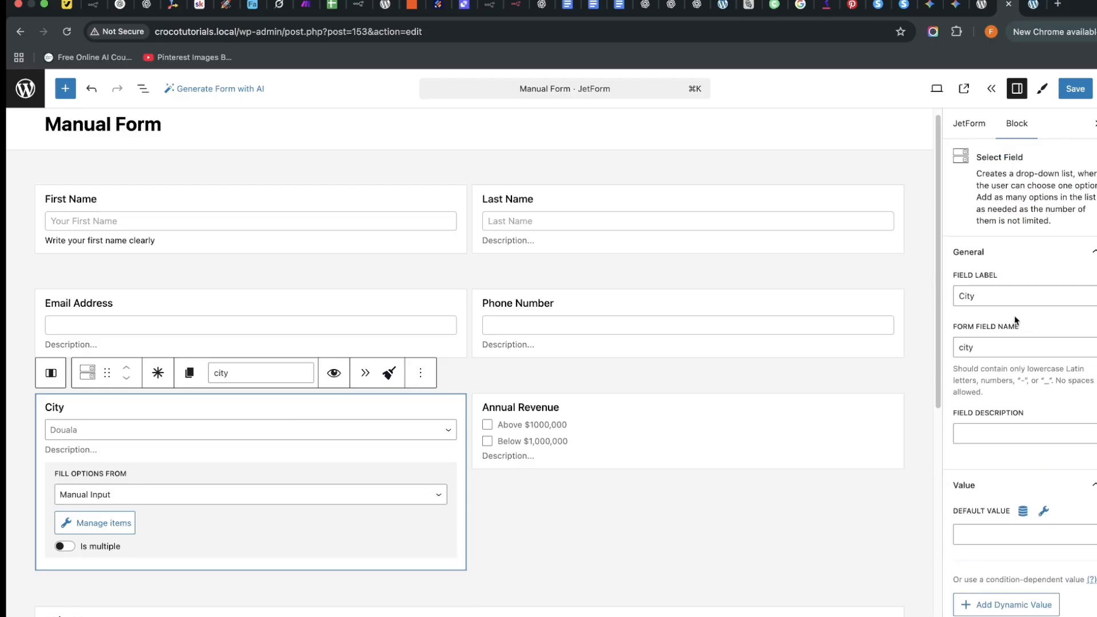
pyautogui.click(987, 437)
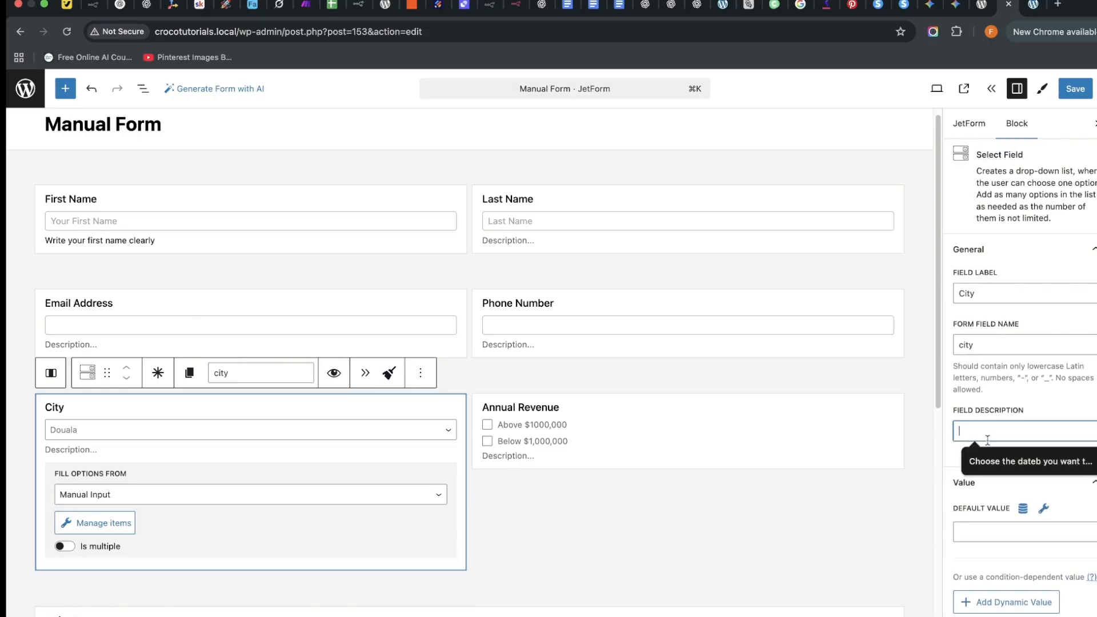
pyautogui.click(945, 463)
pyautogui.scroll(-5, 971, 457)
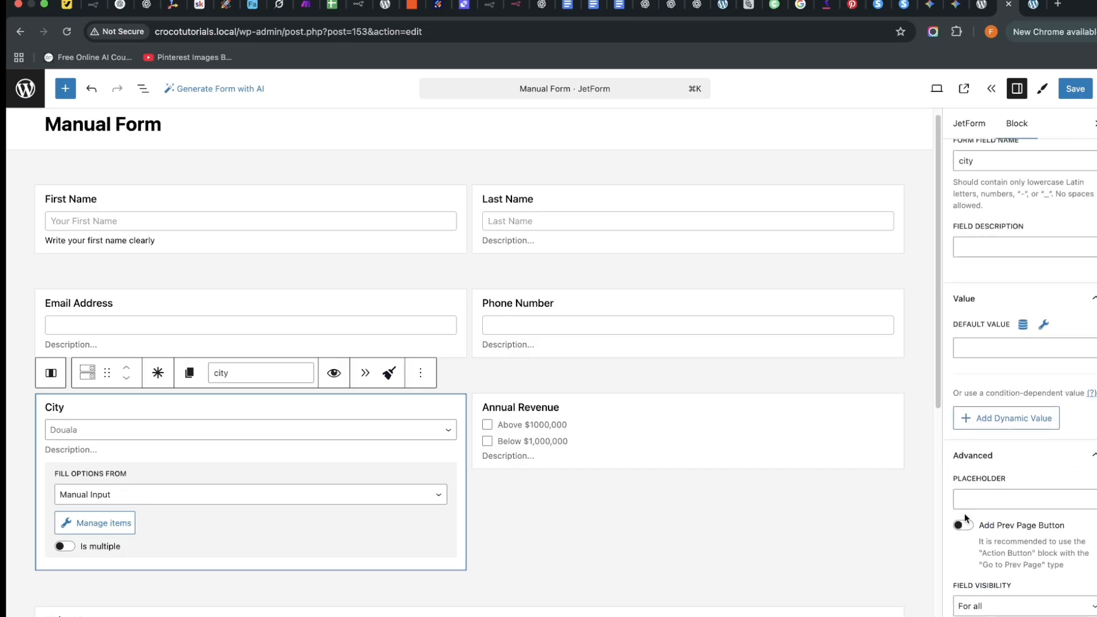
pyautogui.click(1023, 492)
pyautogui.write('W')
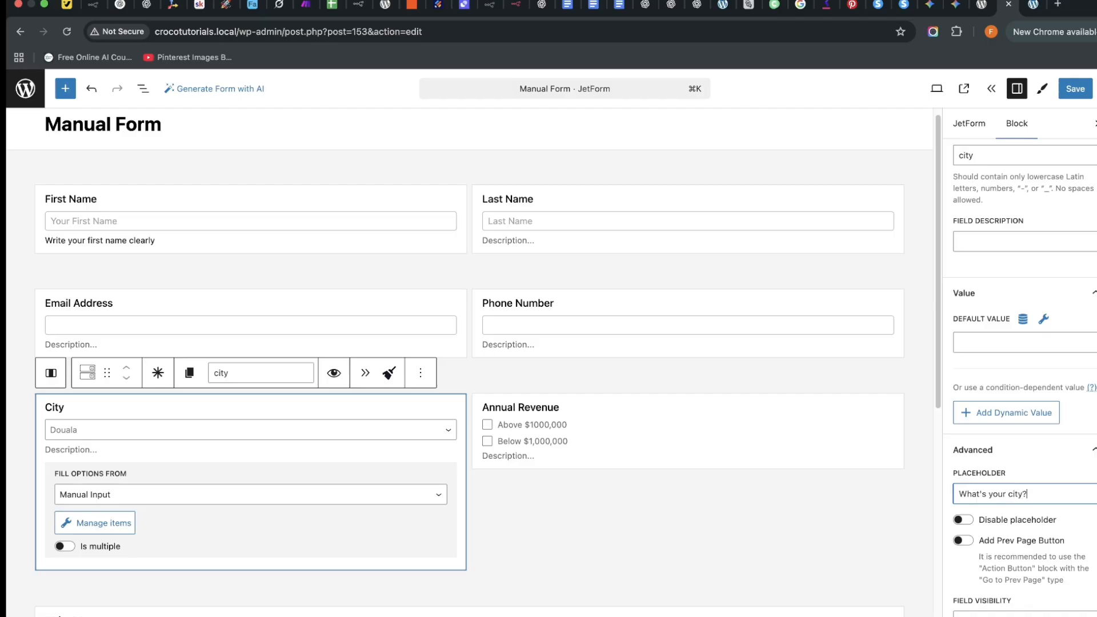
pyautogui.scroll(-1, 1017, 457)
pyautogui.scroll(-10, 729, 433)
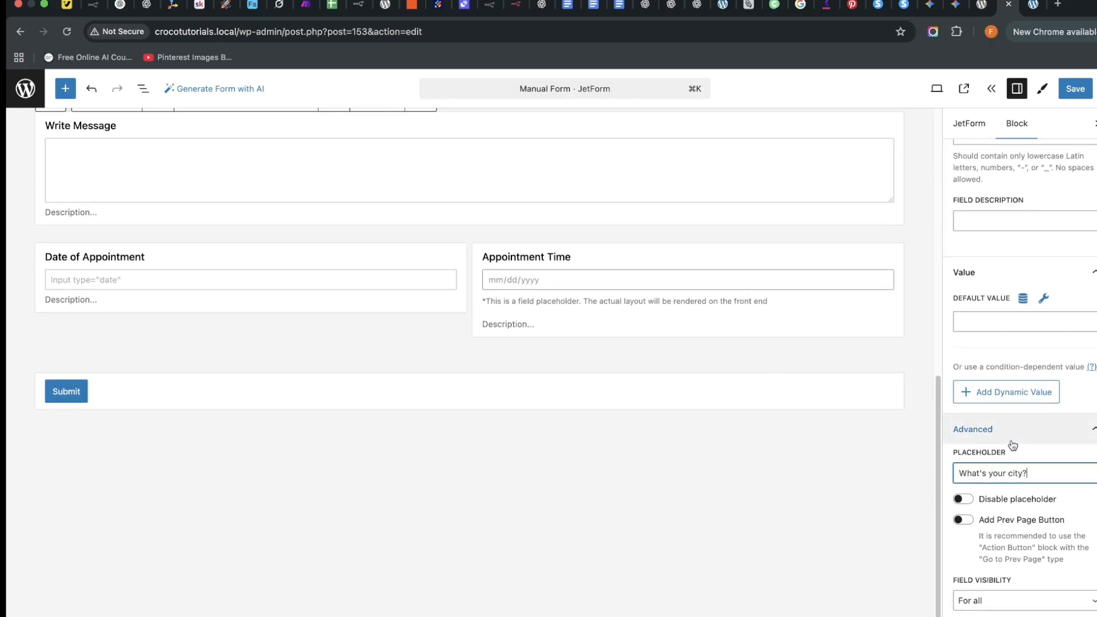
pyautogui.scroll(1, 999, 521)
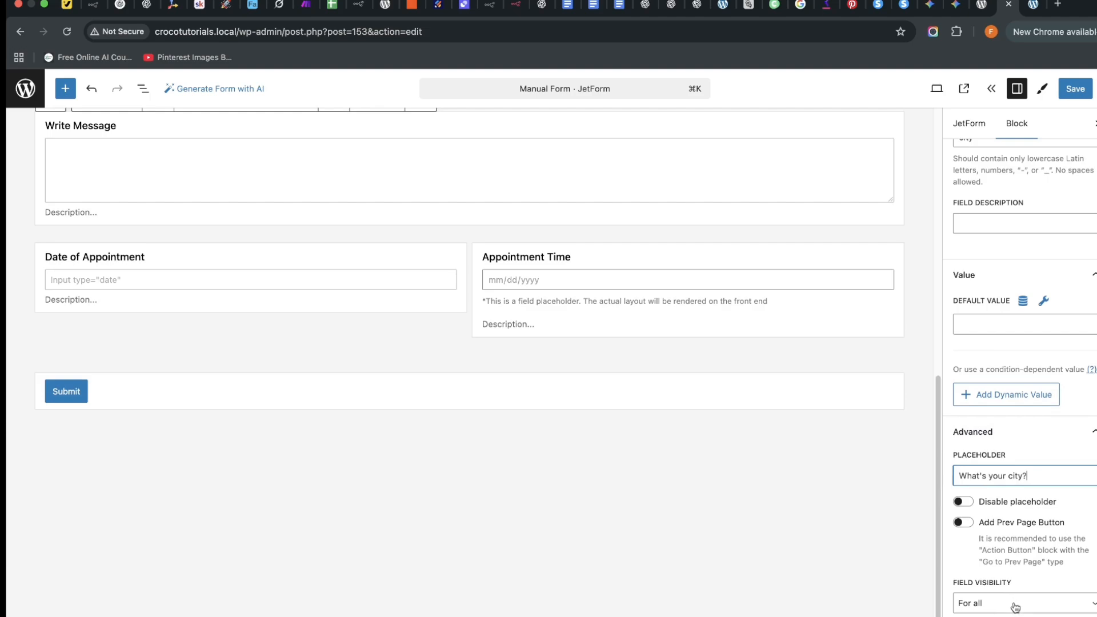
pyautogui.scroll(-1, 1014, 606)
pyautogui.scroll(4, 622, 345)
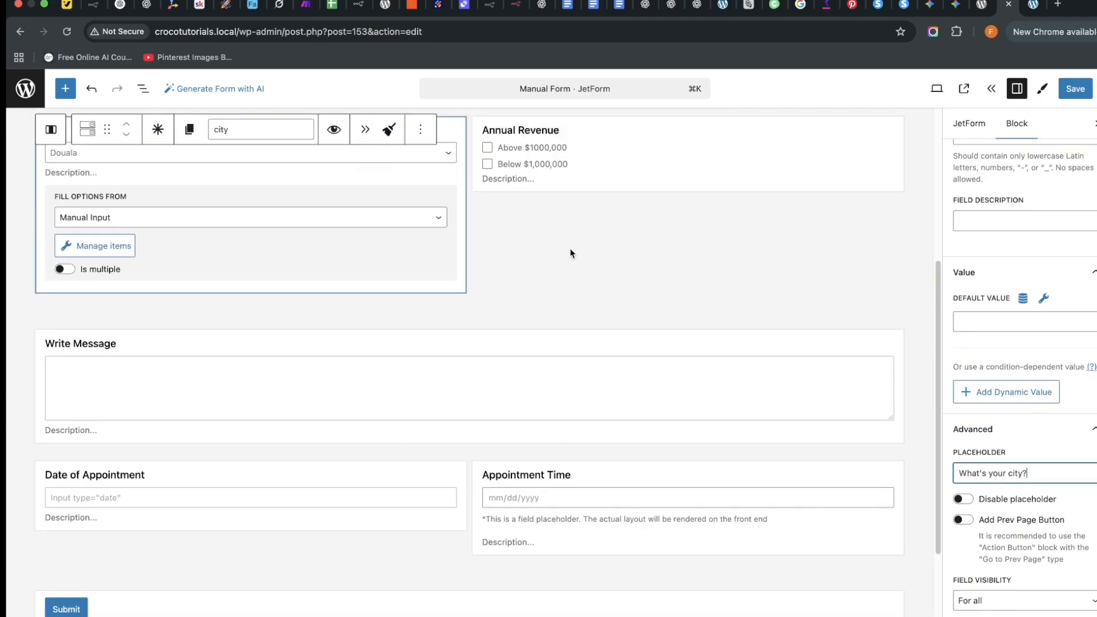
pyautogui.scroll(2, 574, 229)
# Set the Write Message field's maximum length to 1000 symbols.
pyautogui.click(581, 233)
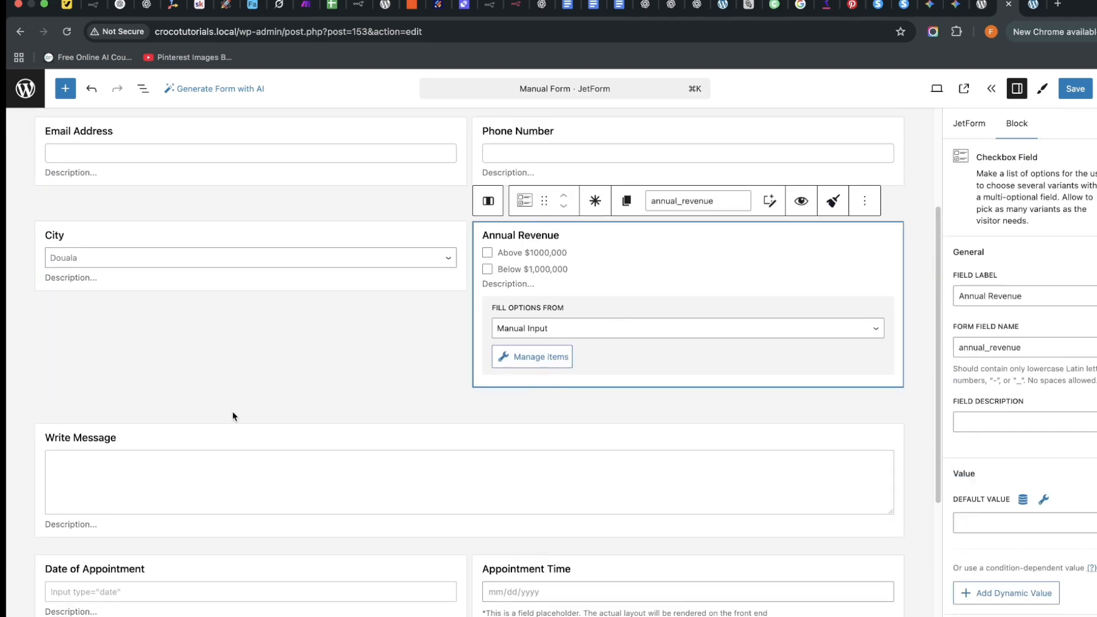
pyautogui.click(235, 436)
pyautogui.scroll(-2, 967, 445)
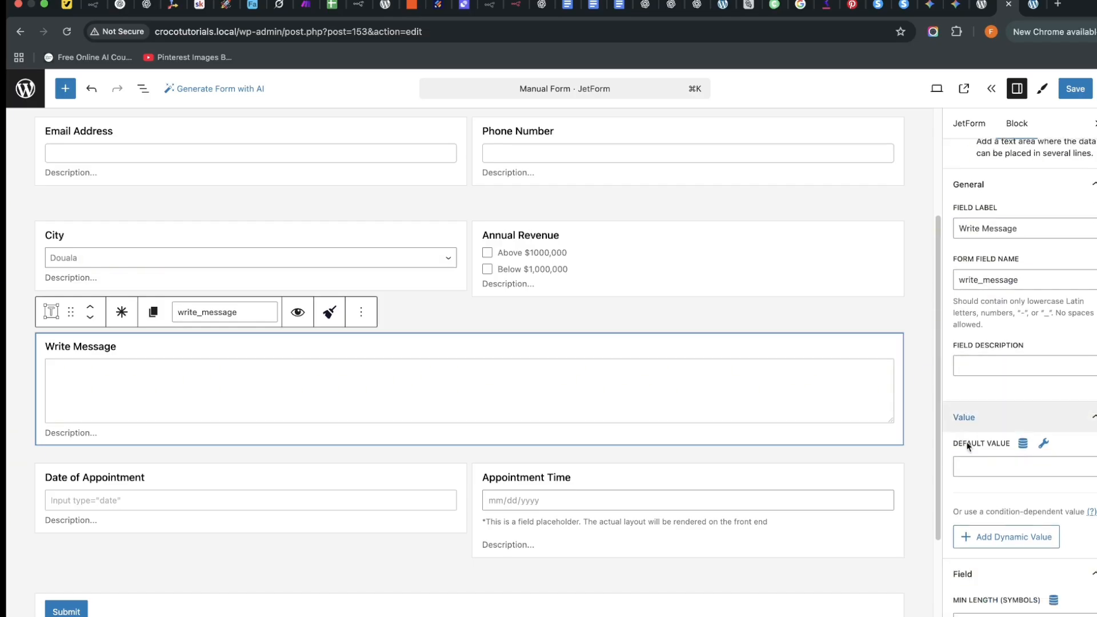
pyautogui.scroll(-4, 967, 445)
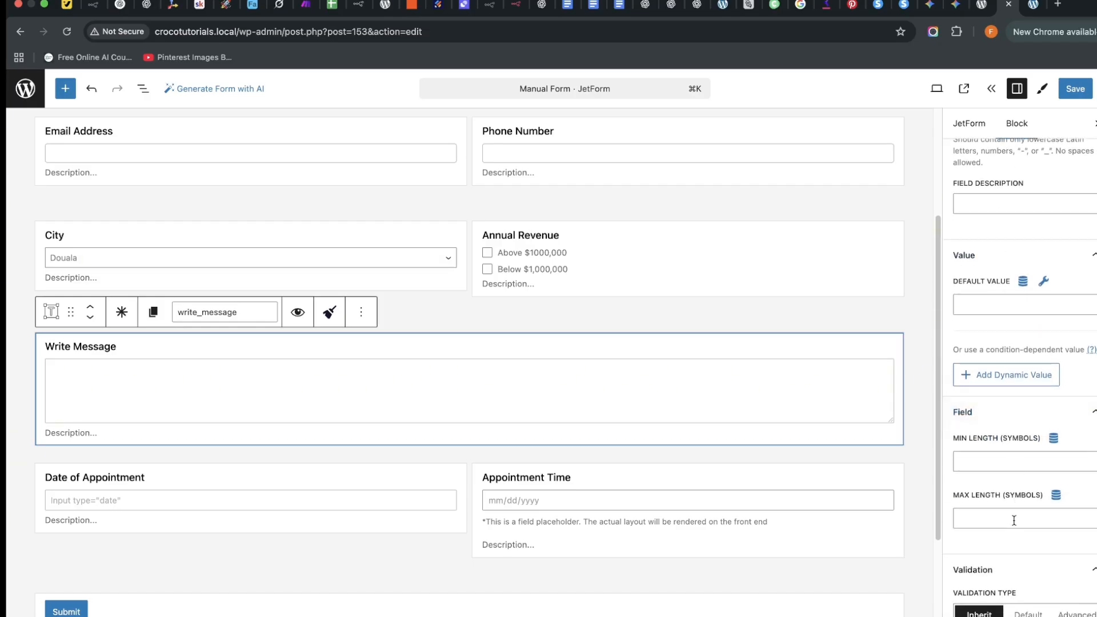
pyautogui.click(1012, 519)
pyautogui.write('1000')
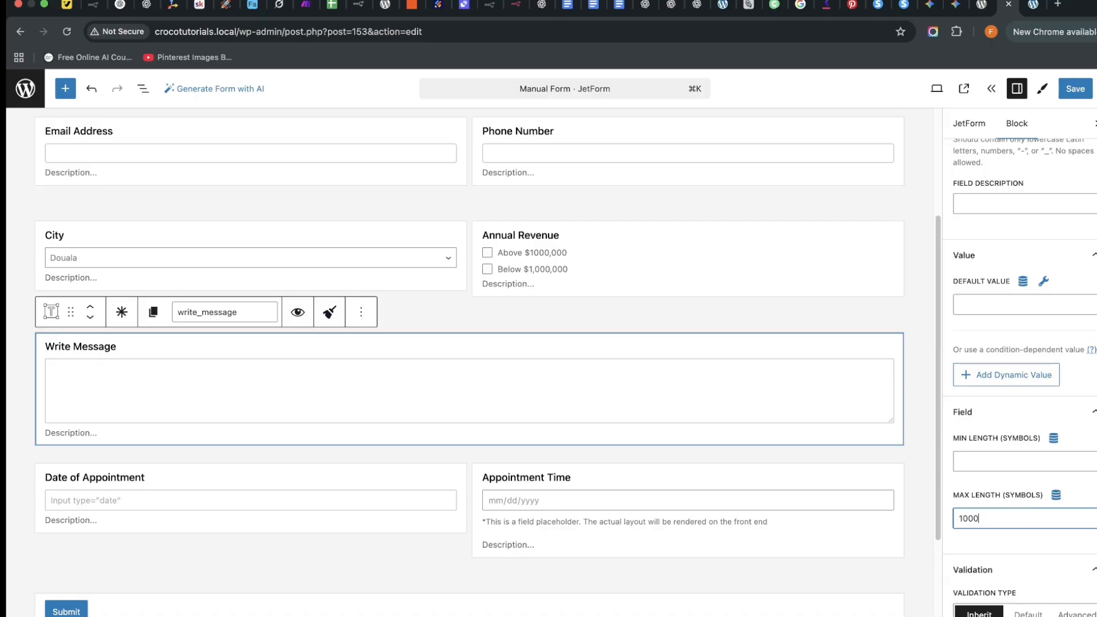
pyautogui.click(1019, 616)
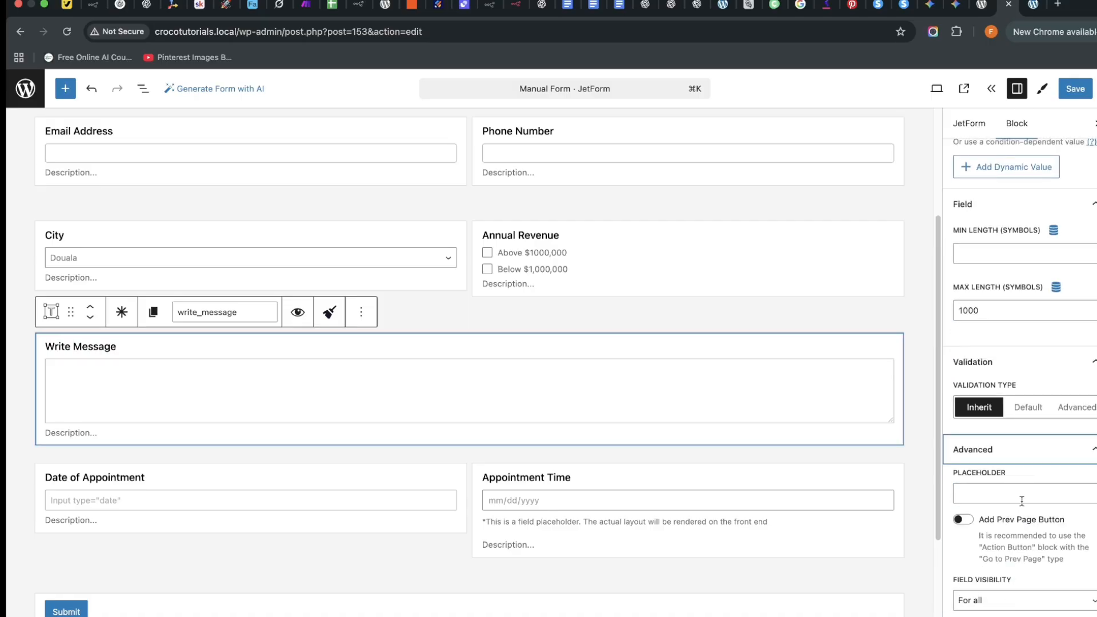
pyautogui.click(196, 487)
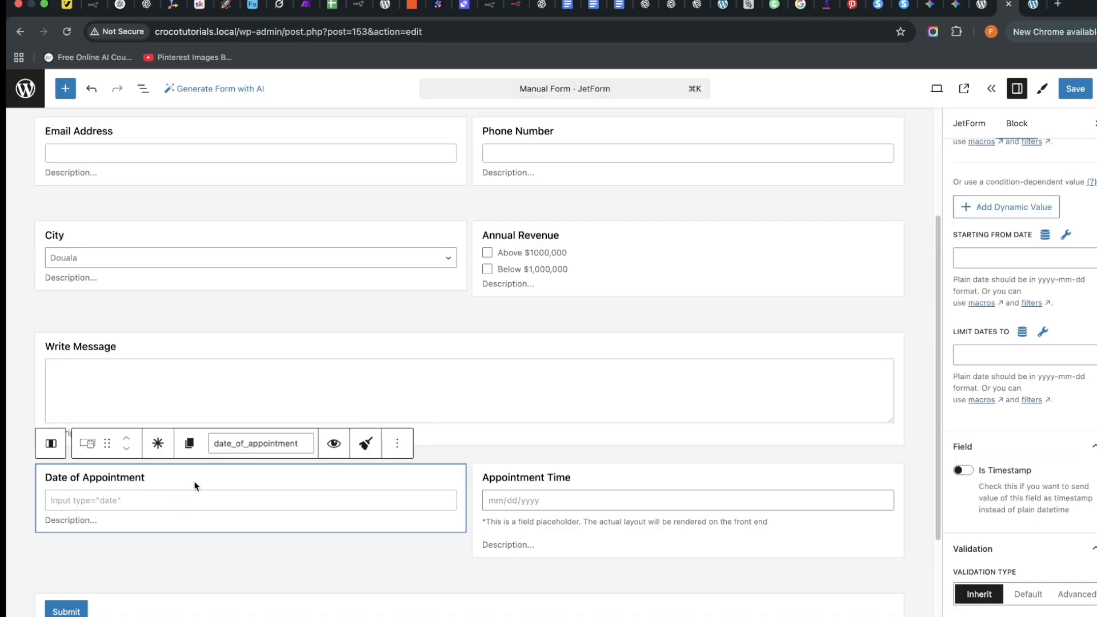
# Keep the Appointment Time field saving its value as Timestamp.
pyautogui.scroll(-2, 980, 506)
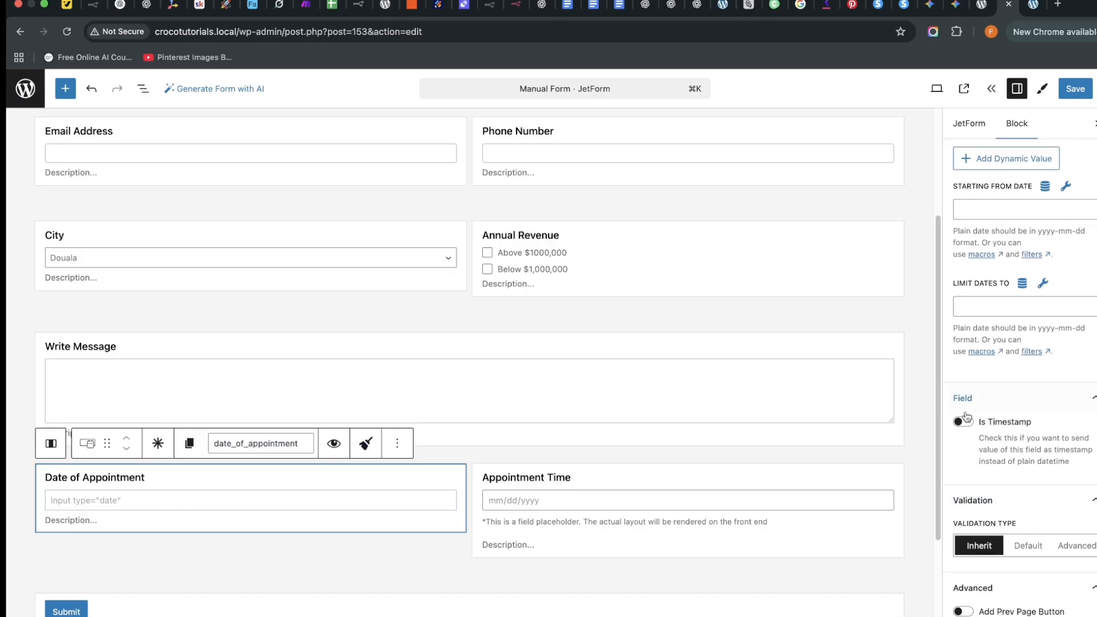
pyautogui.scroll(-3, 971, 426)
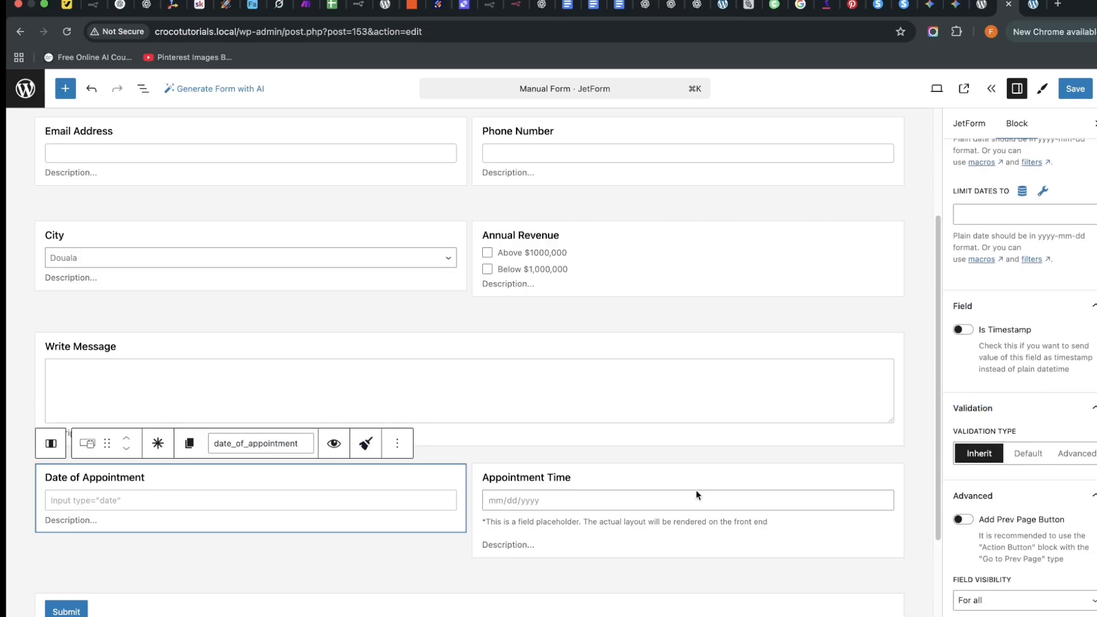
pyautogui.click(632, 462)
pyautogui.click(641, 475)
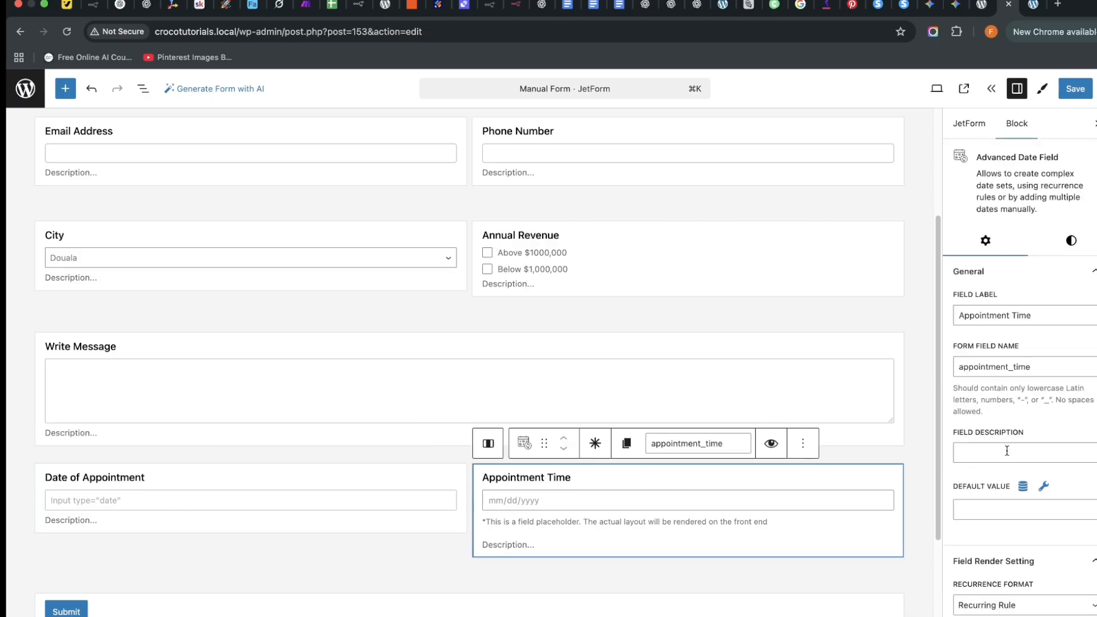
pyautogui.scroll(-3, 1011, 534)
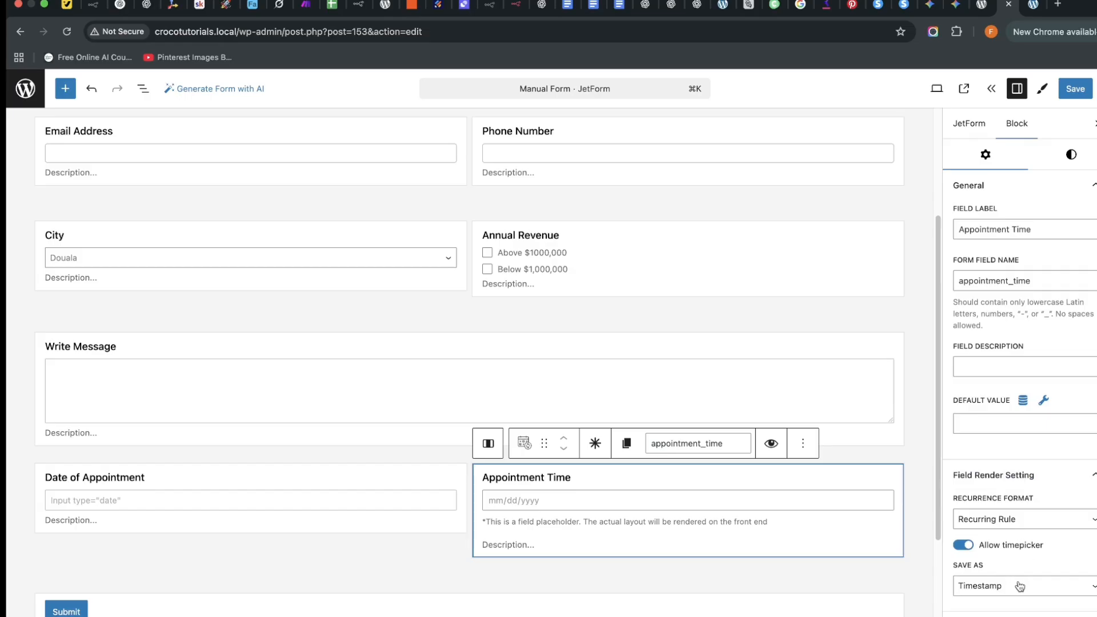
pyautogui.click(1020, 587)
pyautogui.click(1019, 585)
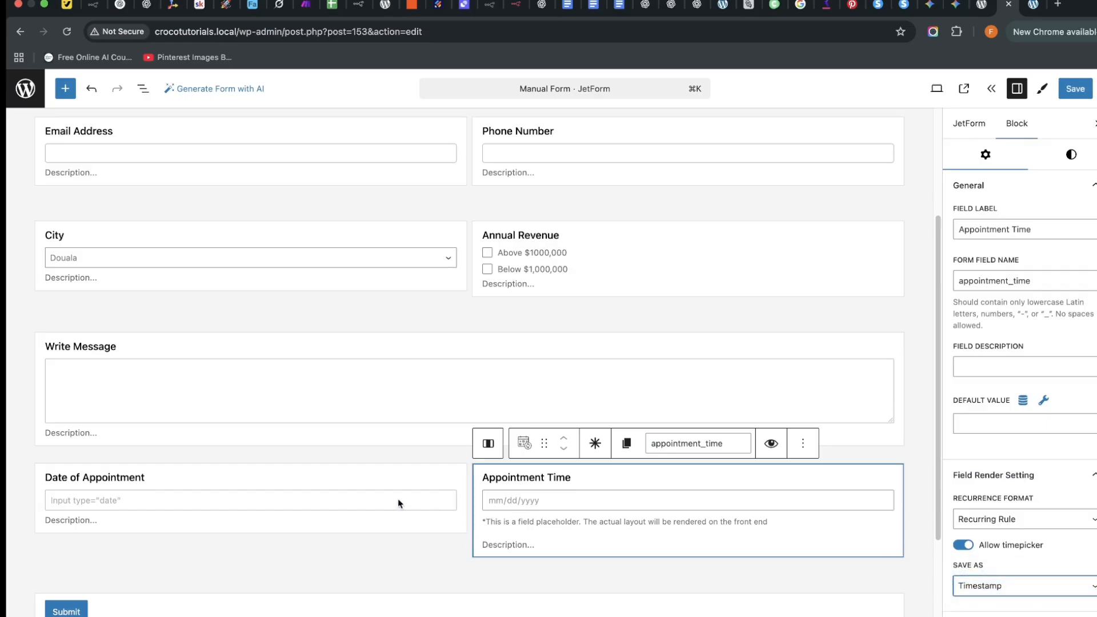
pyautogui.click(375, 481)
# Save the Manual Form and show its form-wide settings.
pyautogui.scroll(-7, 997, 512)
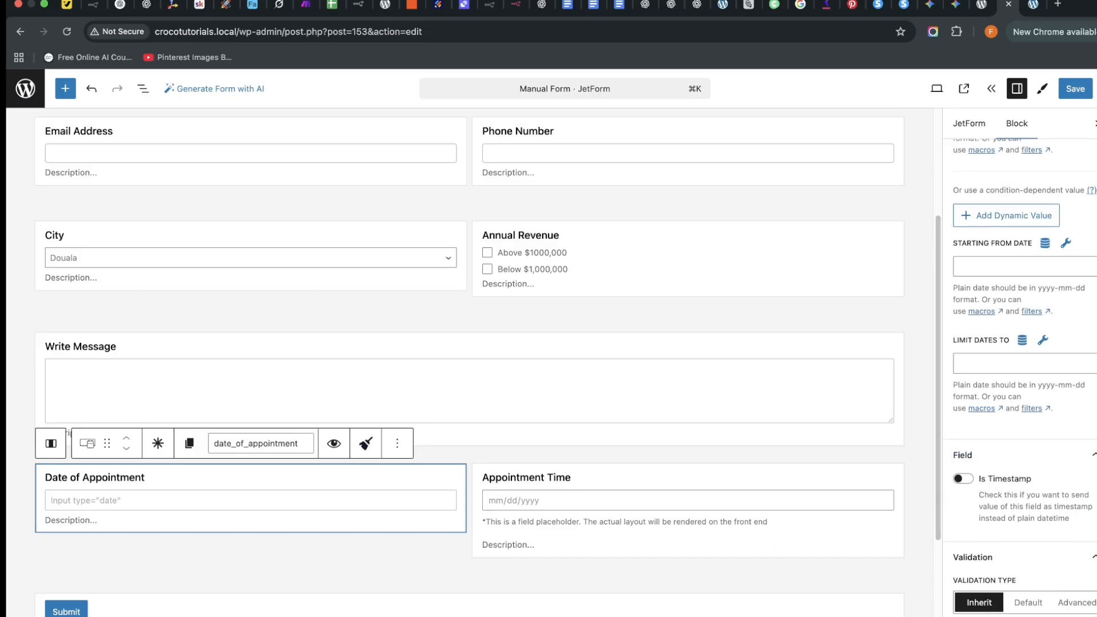
pyautogui.scroll(-5, 744, 577)
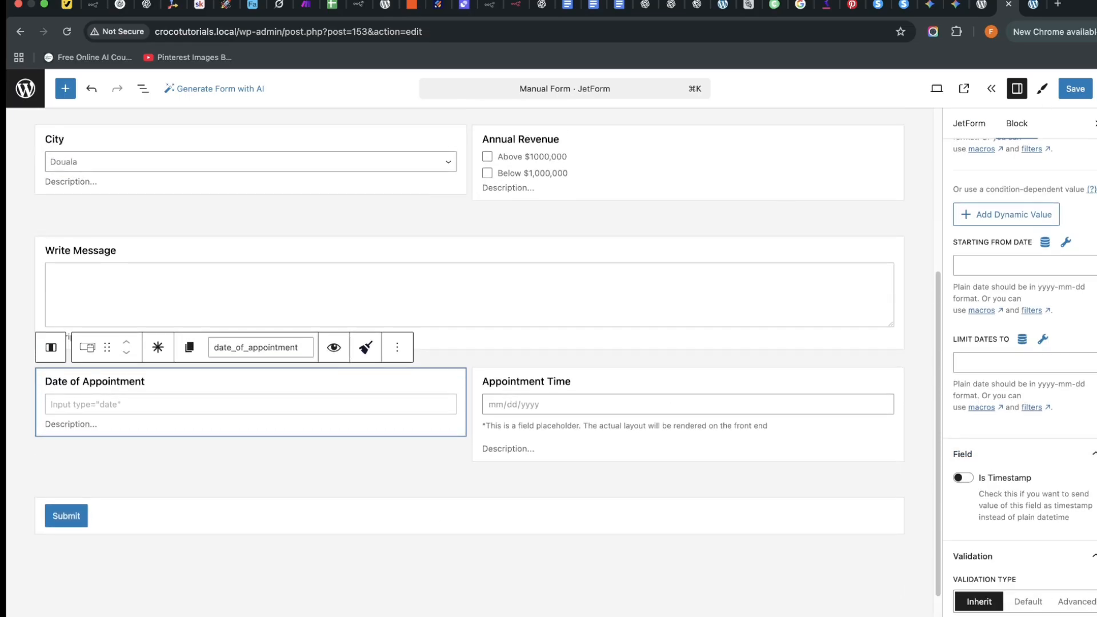
pyautogui.click(1065, 95)
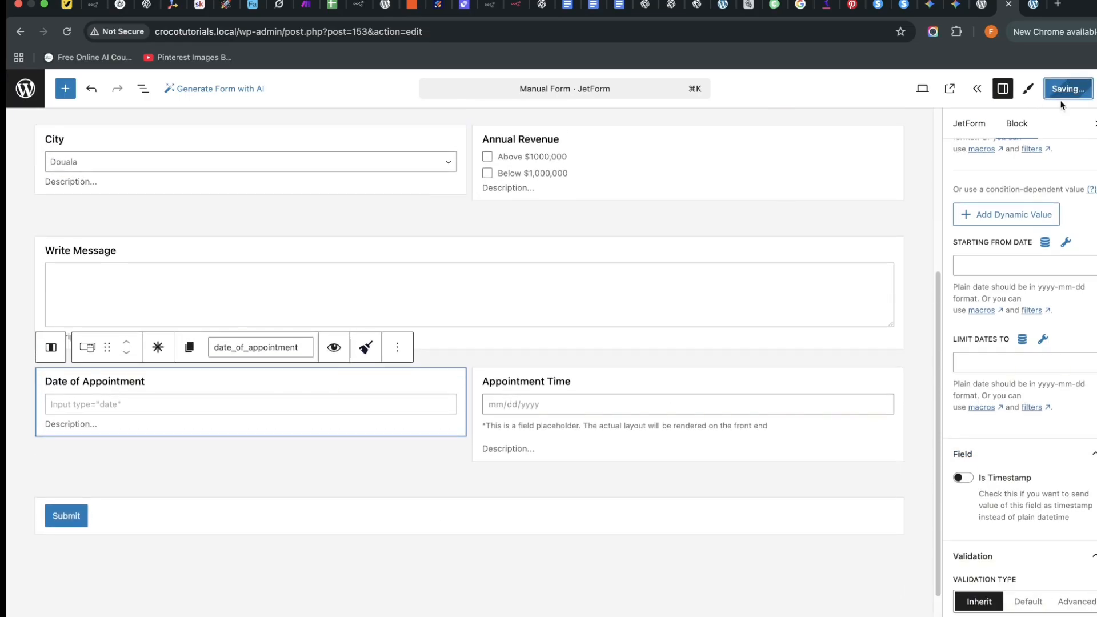
pyautogui.scroll(3, 974, 240)
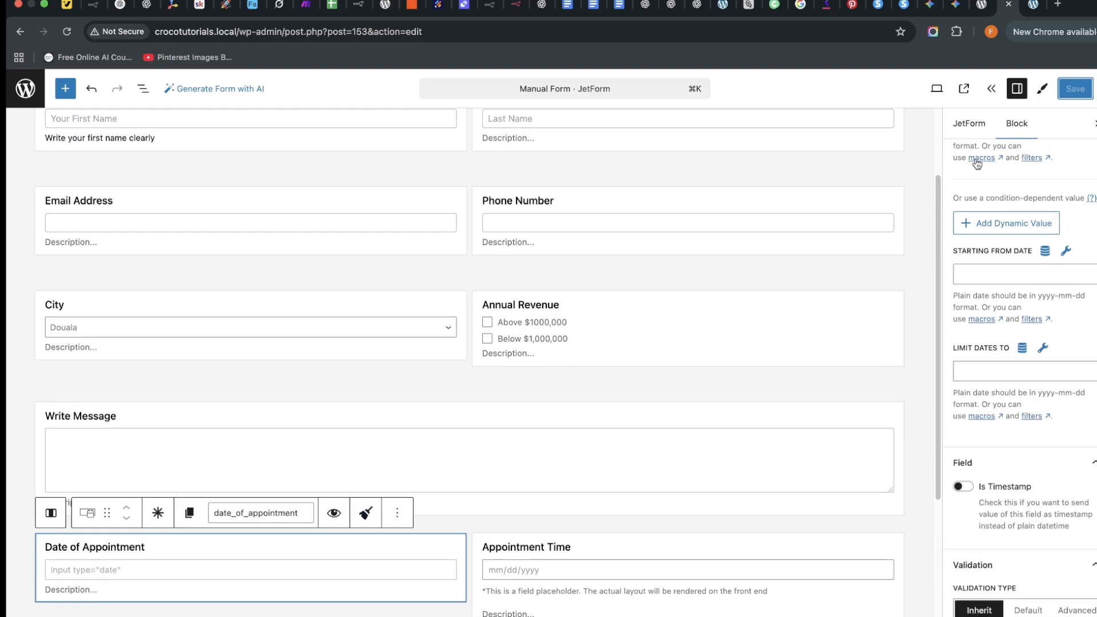
pyautogui.click(970, 125)
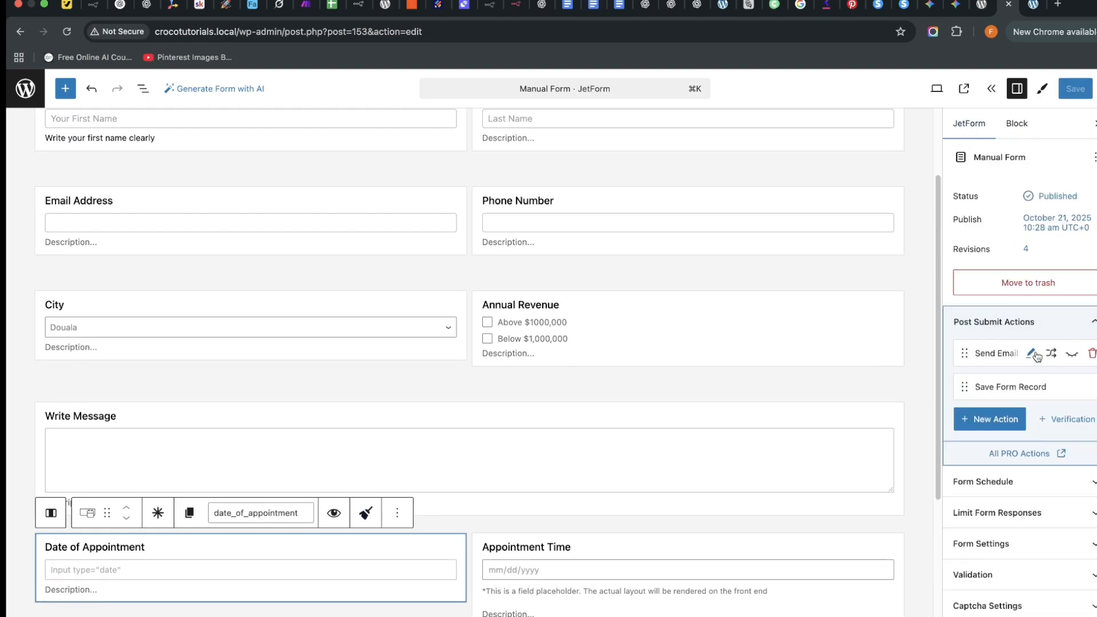
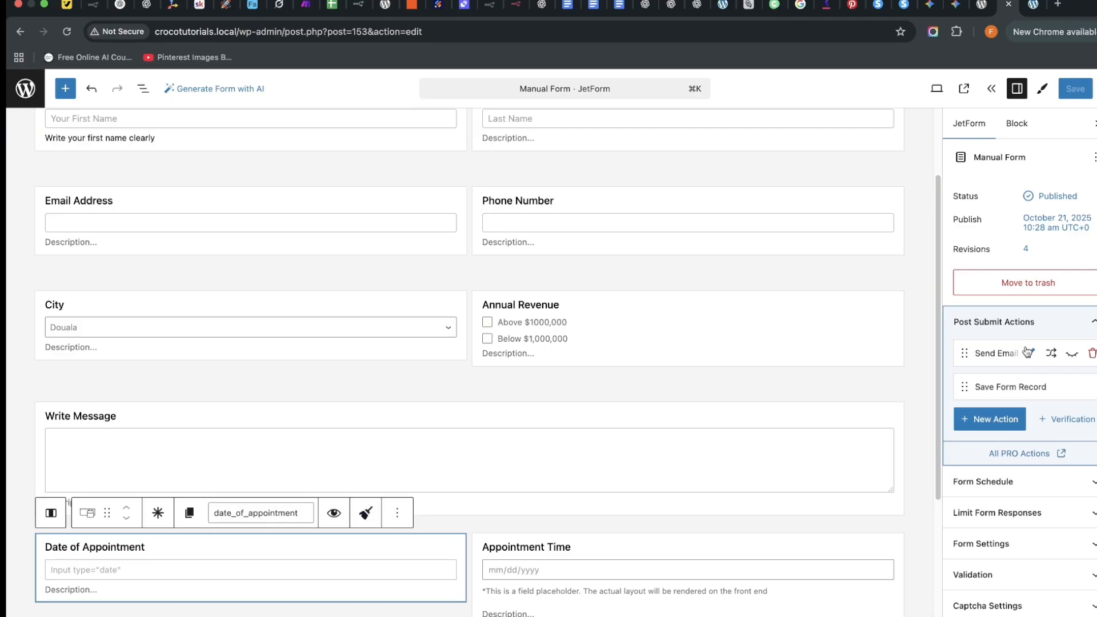
# Set the Send Email action's From Field to the Email Address field.
pyautogui.click(1028, 353)
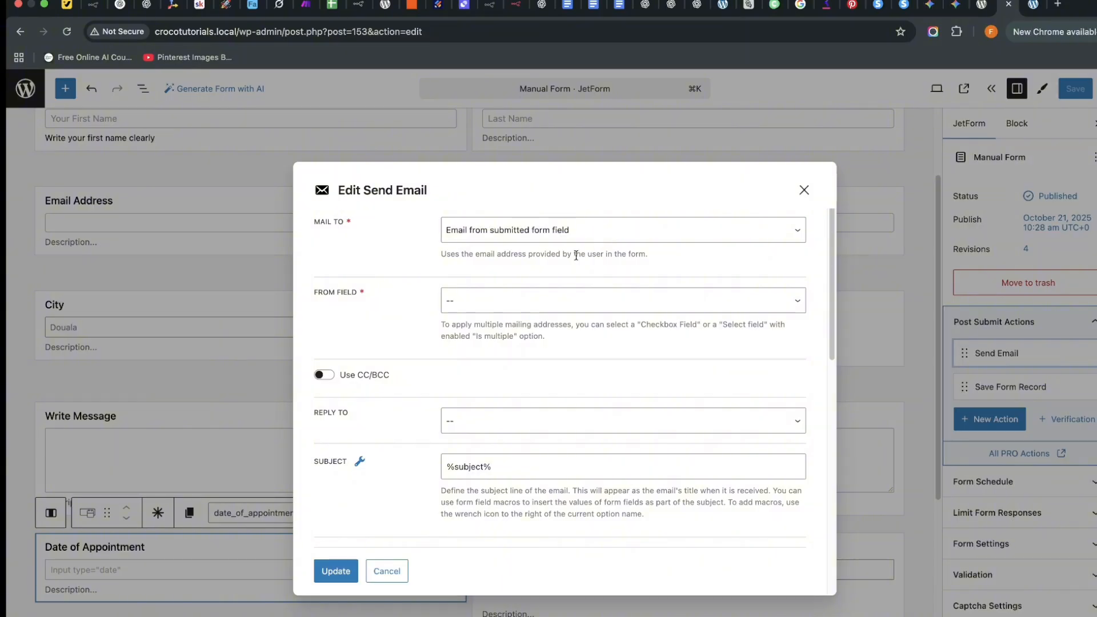
pyautogui.click(519, 300)
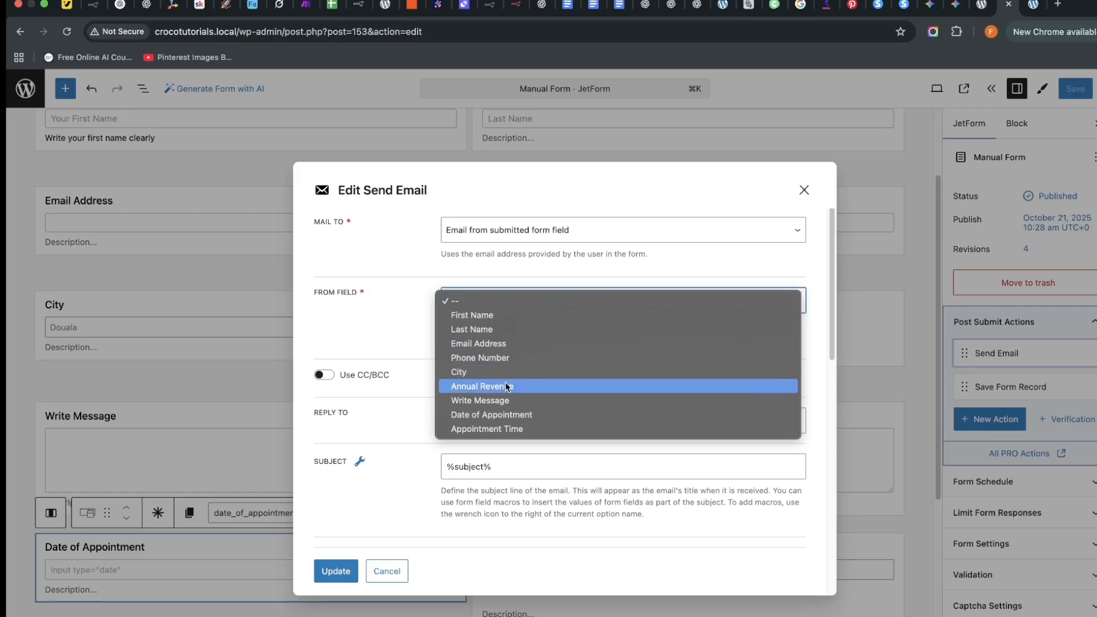
pyautogui.click(508, 343)
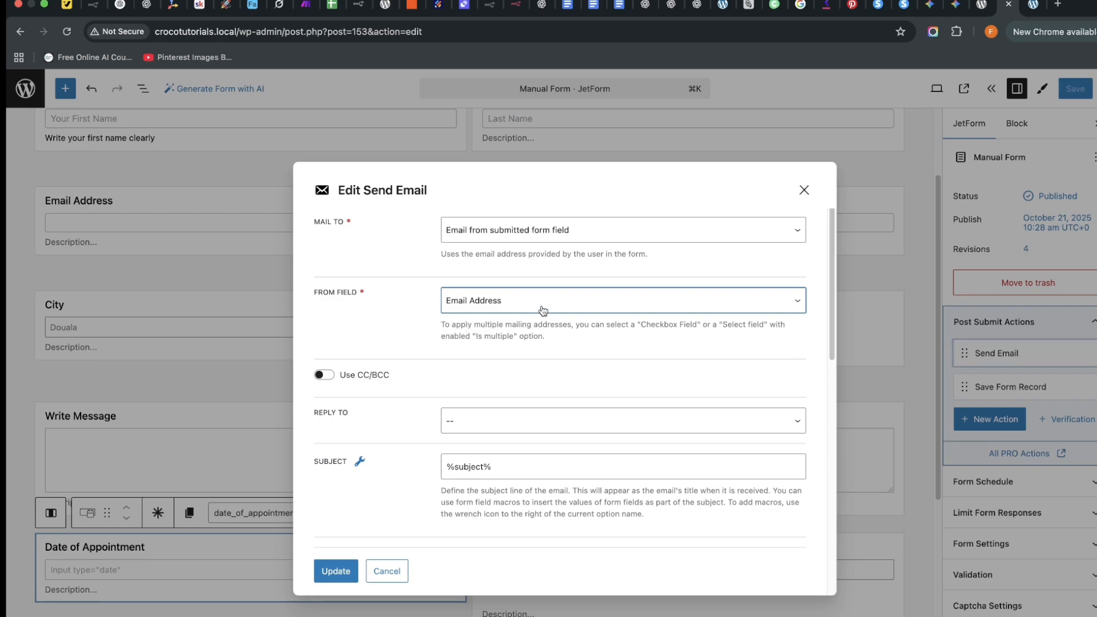
pyautogui.click(607, 304)
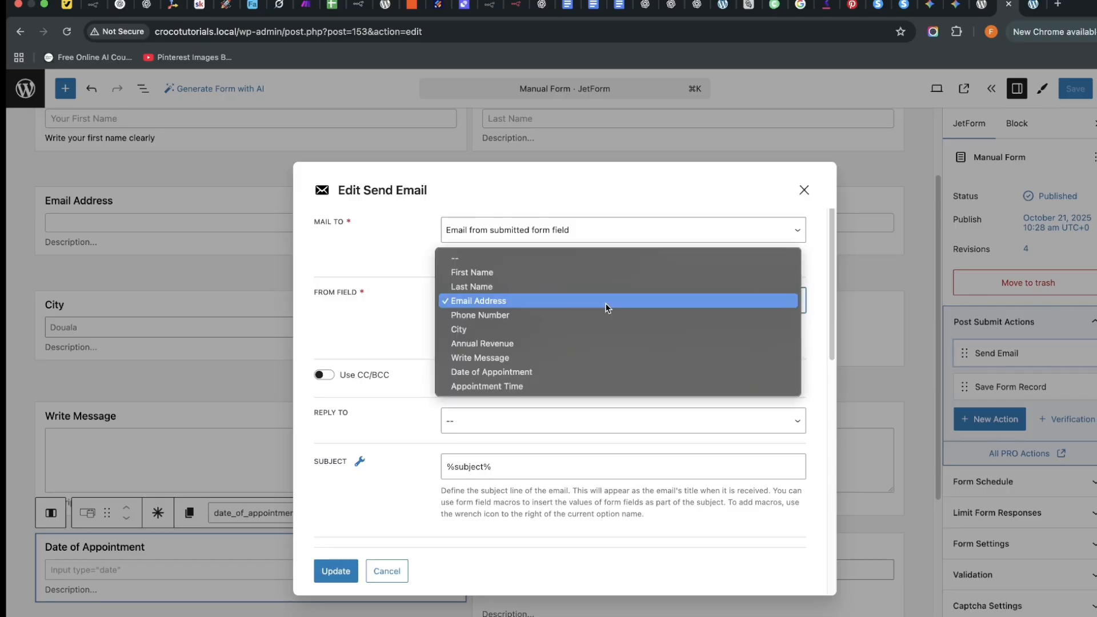
pyautogui.click(505, 258)
pyautogui.click(547, 294)
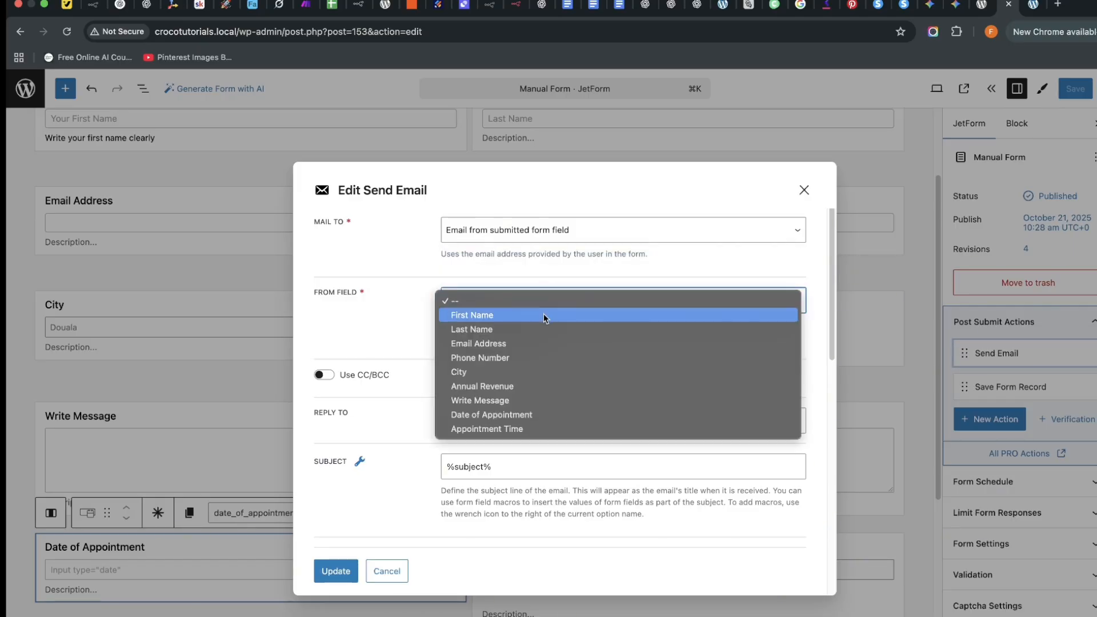
pyautogui.click(532, 343)
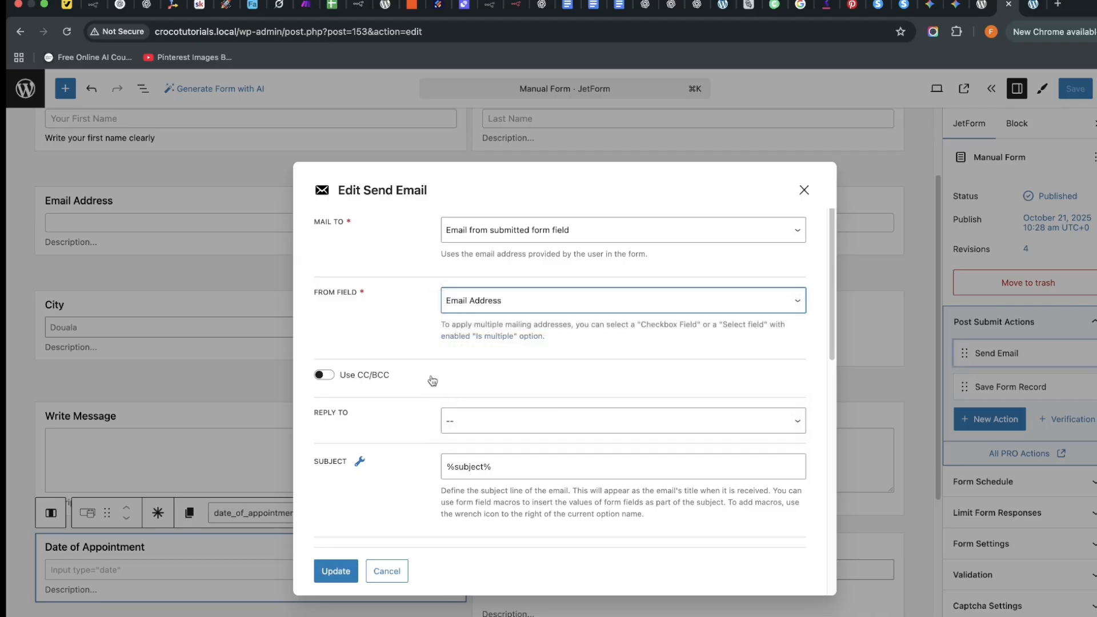
# Set Reply To to Admin email, keeping the %subject% subject.
pyautogui.click(469, 420)
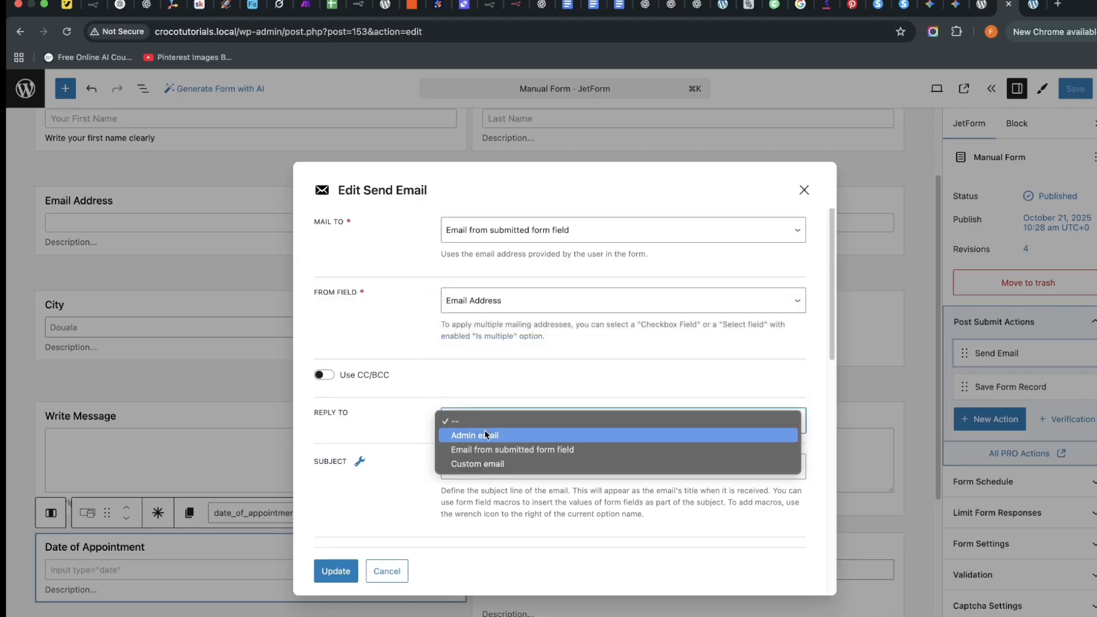
pyautogui.click(484, 433)
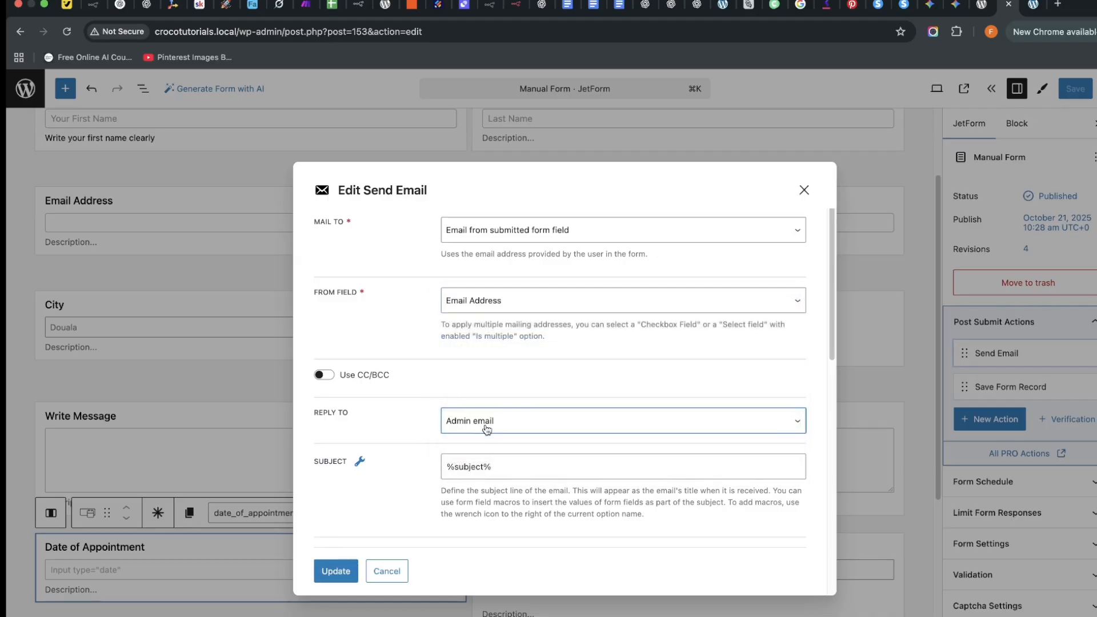
pyautogui.click(500, 466)
pyautogui.scroll(-3, 480, 467)
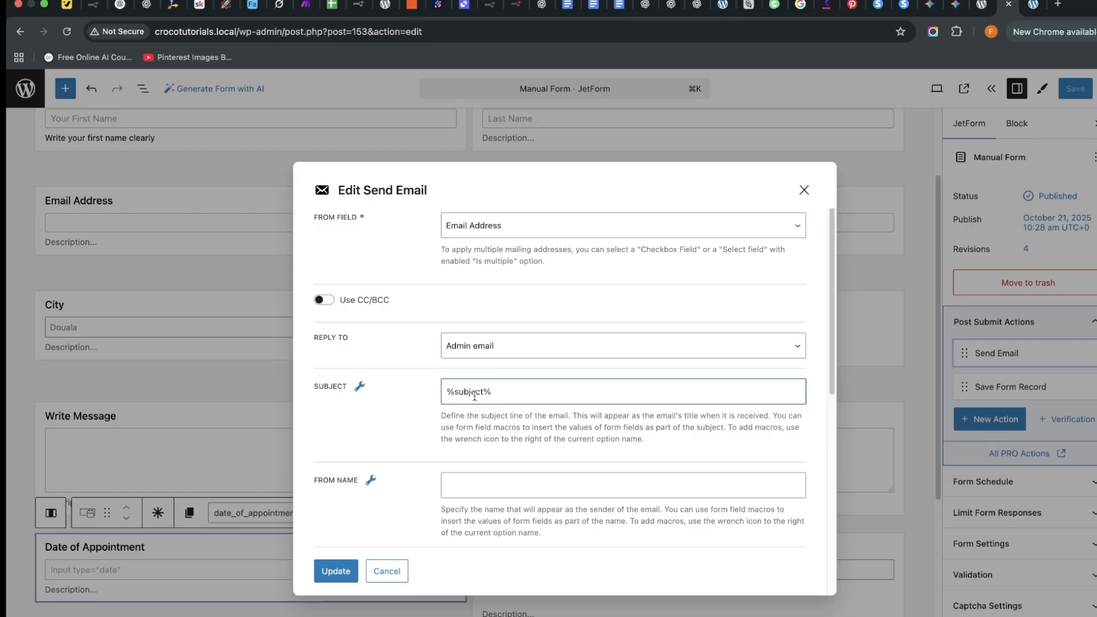
pyautogui.scroll(-3, 466, 446)
# Set the email's From Name to %first_name%.
pyautogui.click(458, 422)
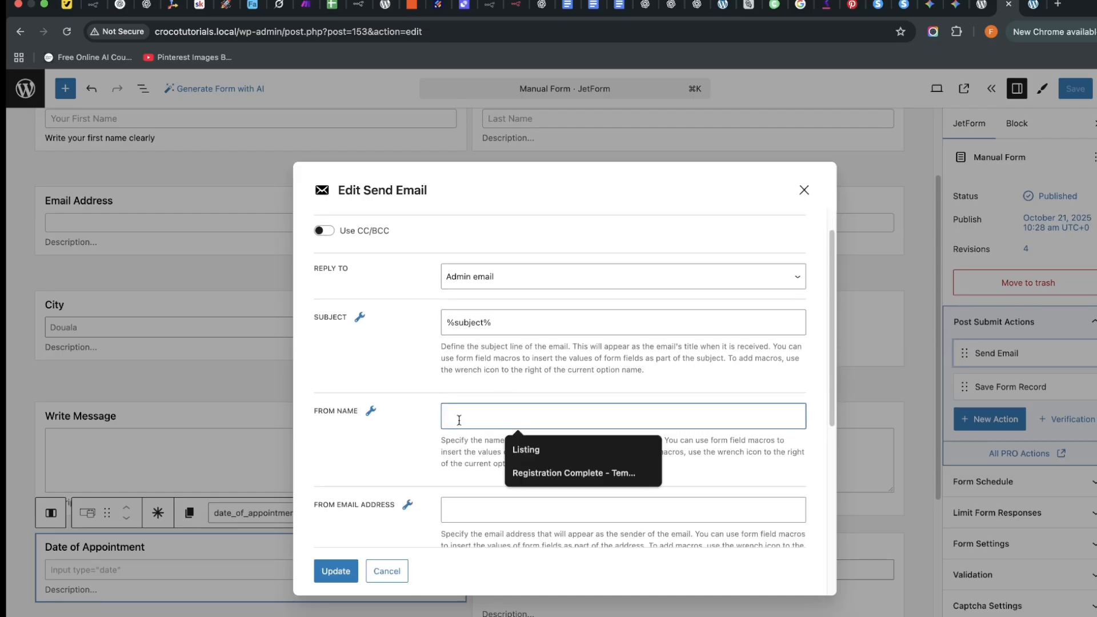
pyautogui.click(480, 454)
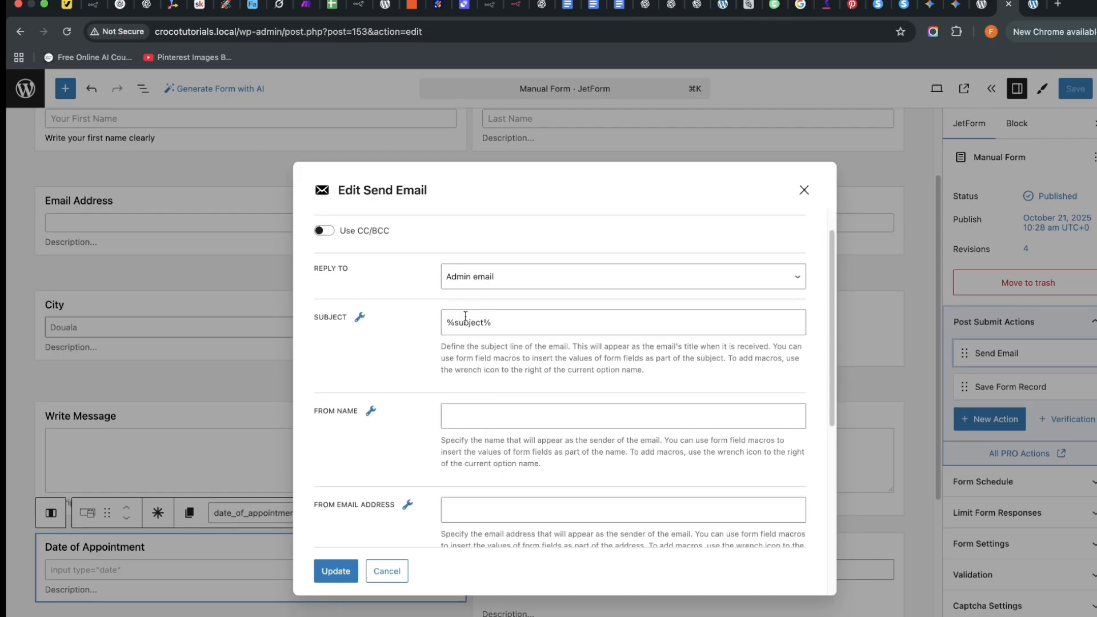
pyautogui.click(457, 413)
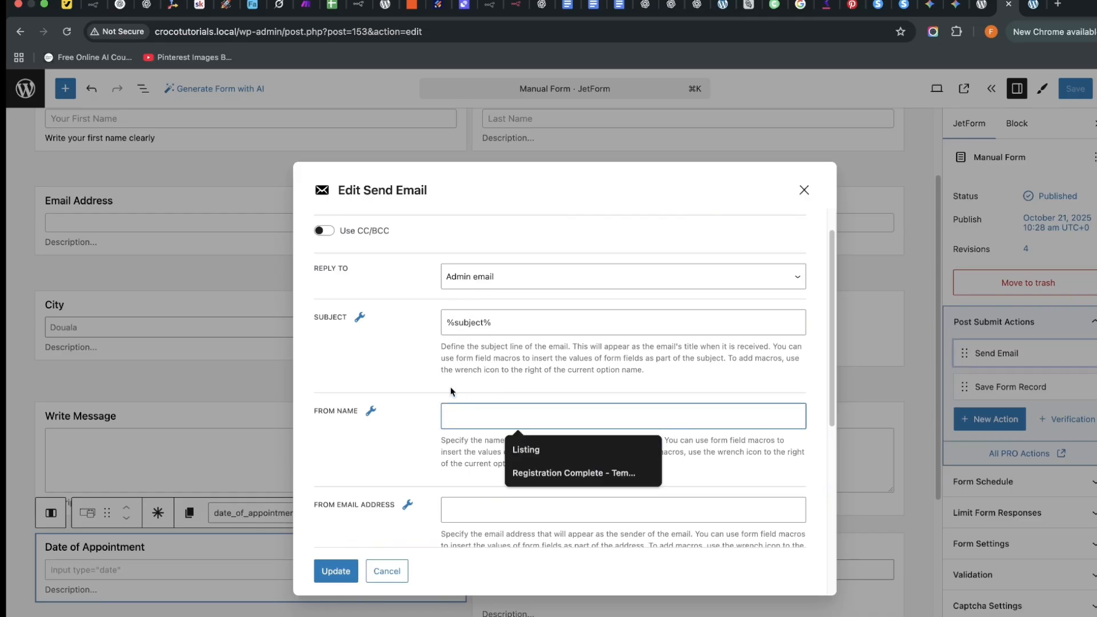
pyautogui.write('%name')
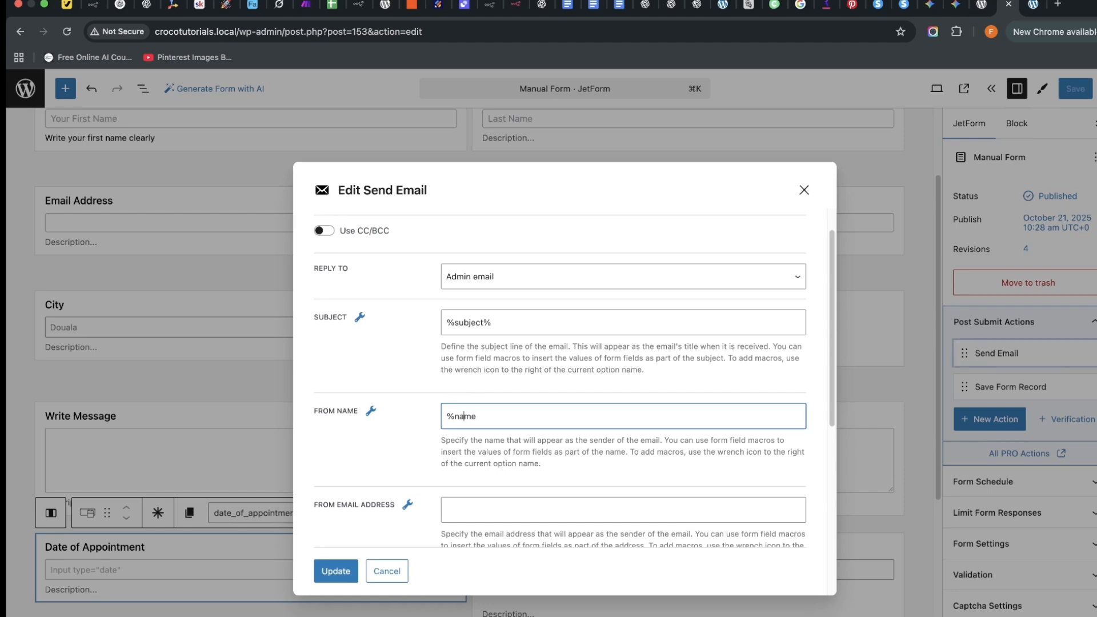
pyautogui.press('Left')
pyautogui.press('Left')
pyautogui.write('first_')
pyautogui.scroll(-4, 547, 426)
# Set the sender address to the %email_address% macro from the field macros list.
pyautogui.click(485, 397)
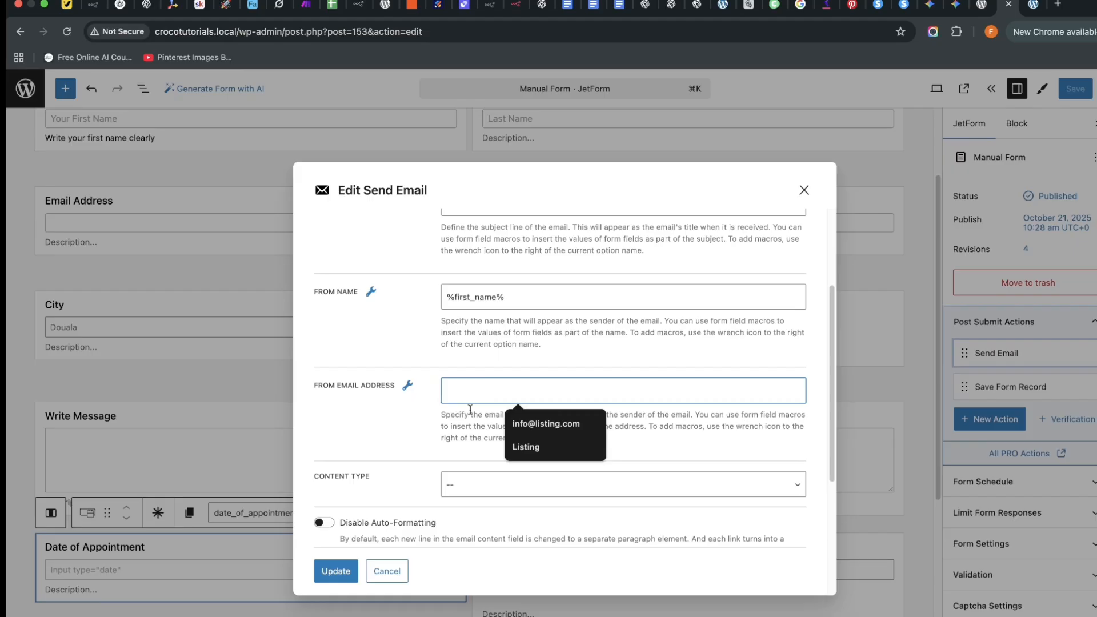
pyautogui.write('t%')
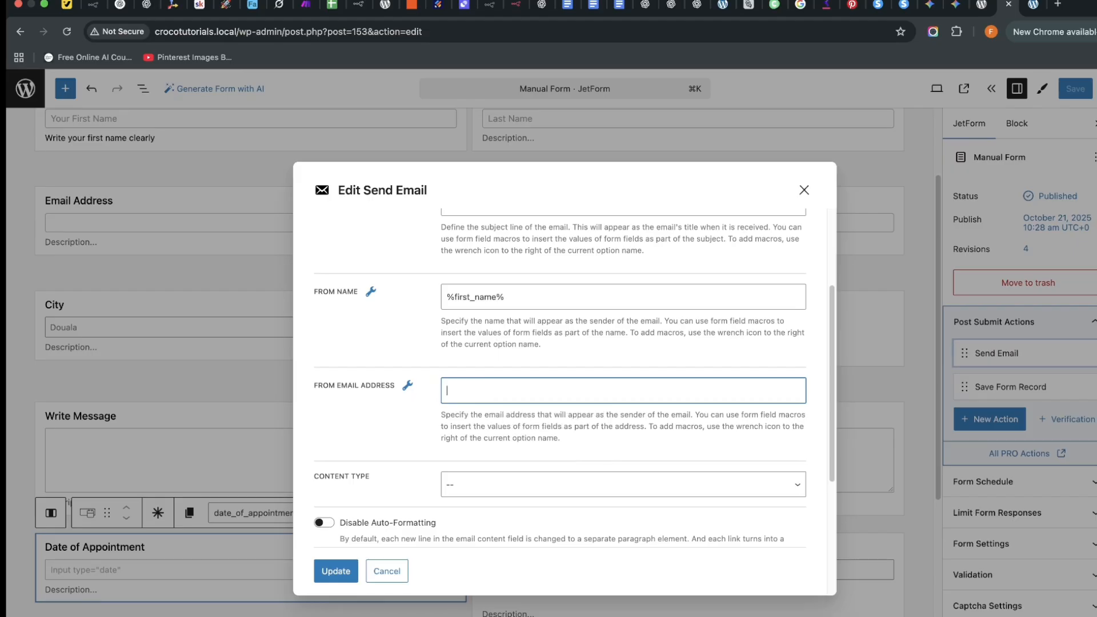
pyautogui.write('%')
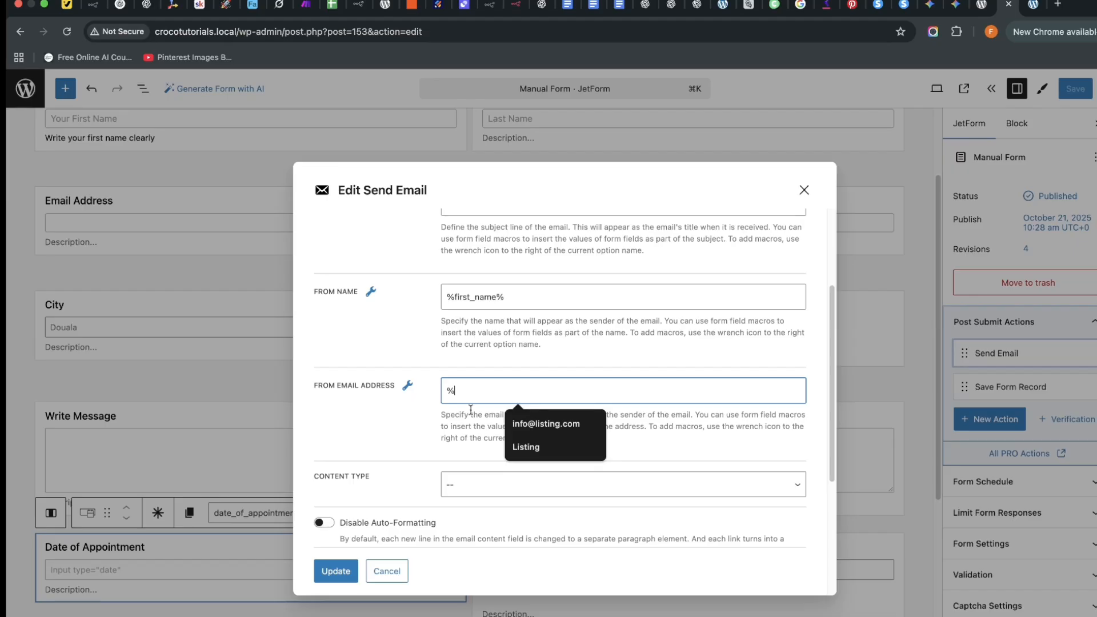
pyautogui.click(407, 385)
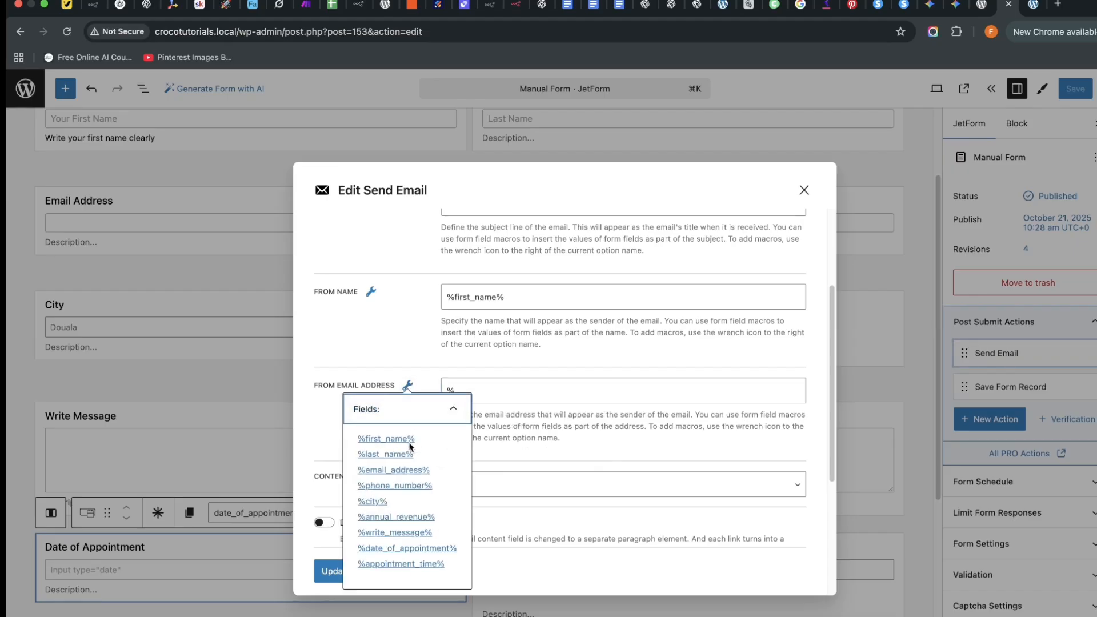
pyautogui.click(400, 470)
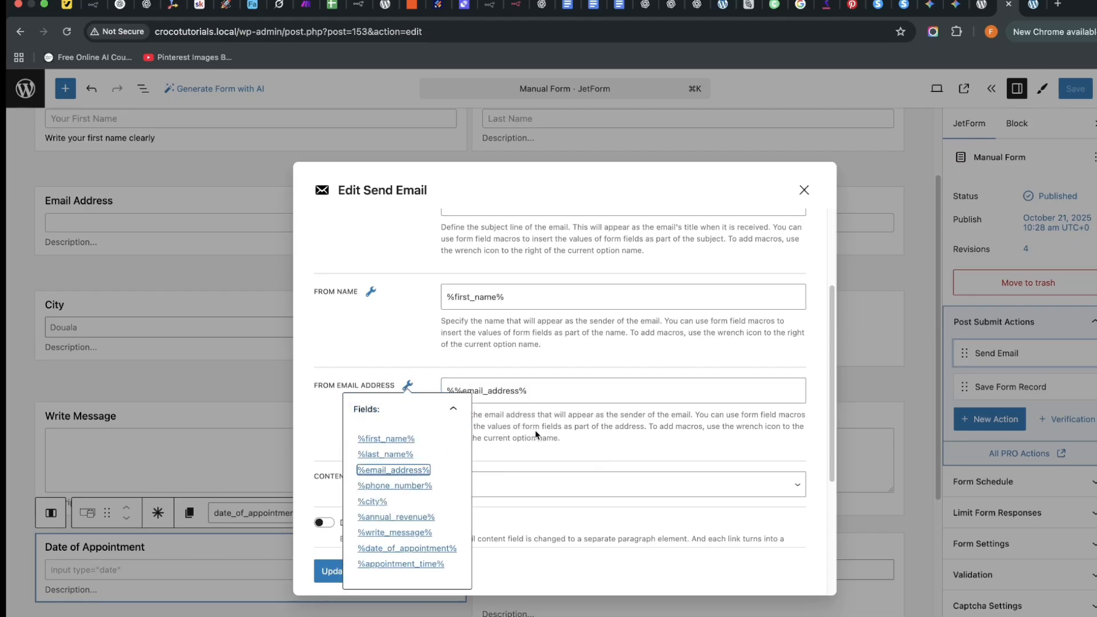
pyautogui.click(551, 390)
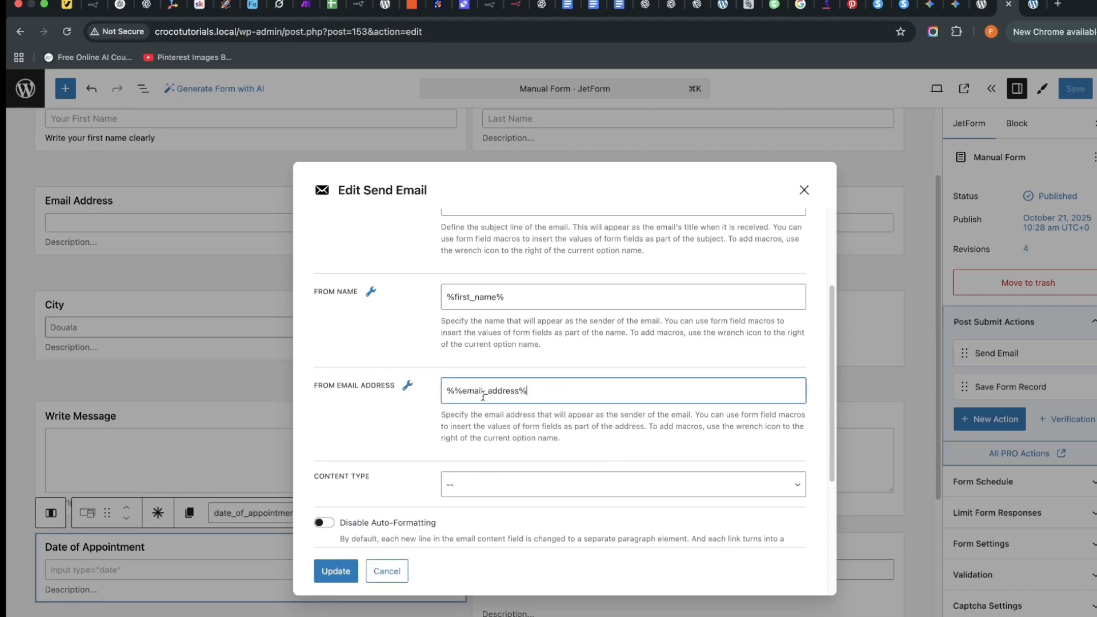
pyautogui.click(452, 390)
pyautogui.press('BackSpace')
pyautogui.scroll(-1, 478, 484)
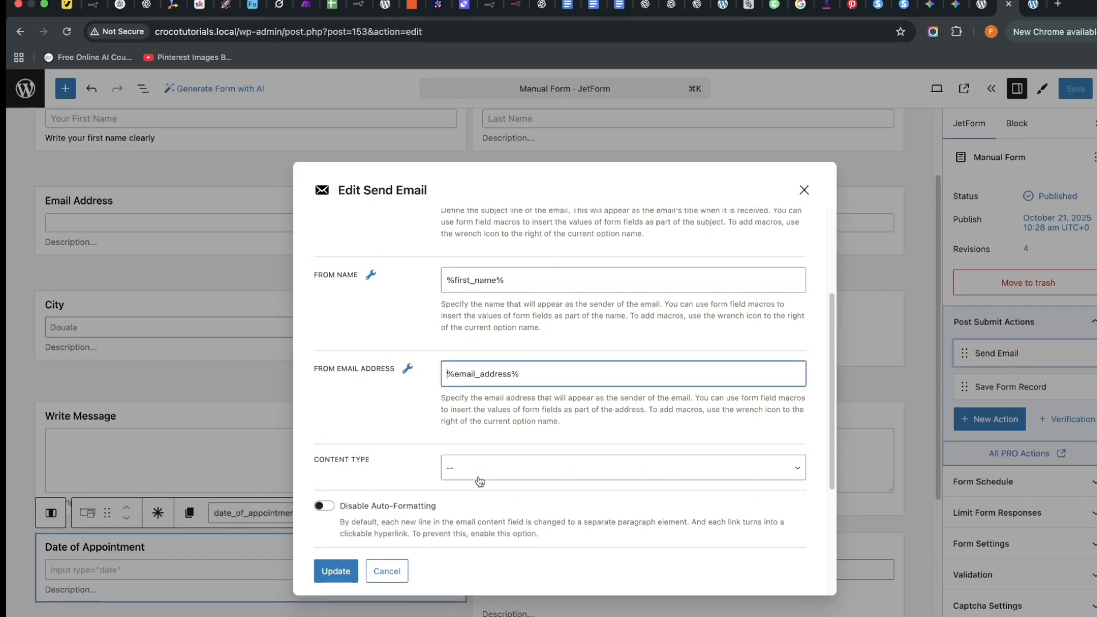
# Set the email Content Type to HTML.
pyautogui.click(485, 471)
pyautogui.click(487, 482)
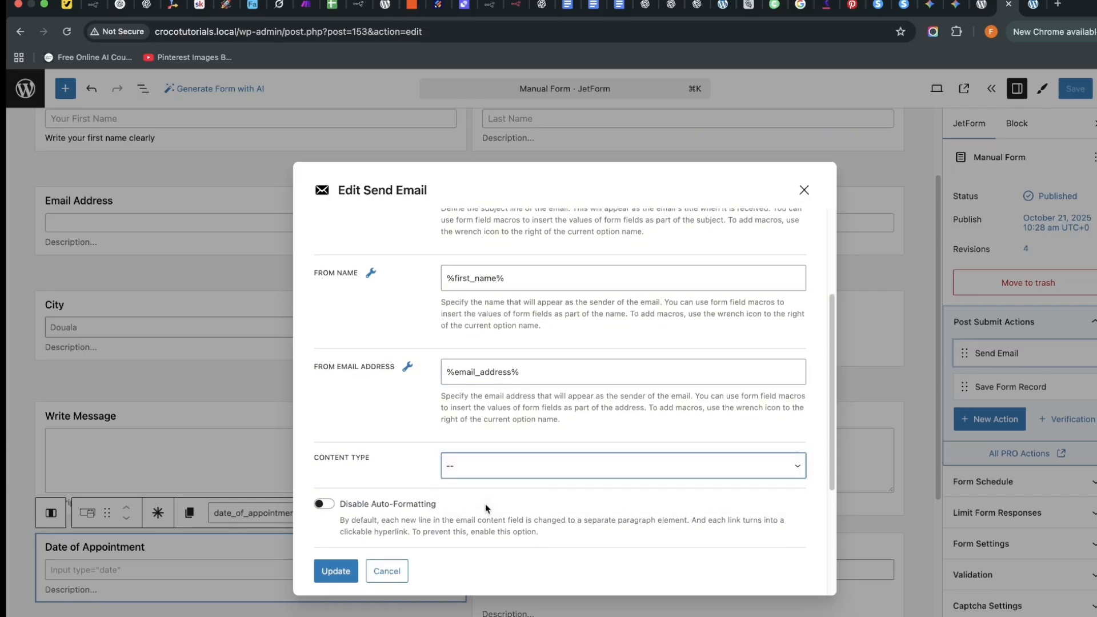
pyautogui.click(489, 476)
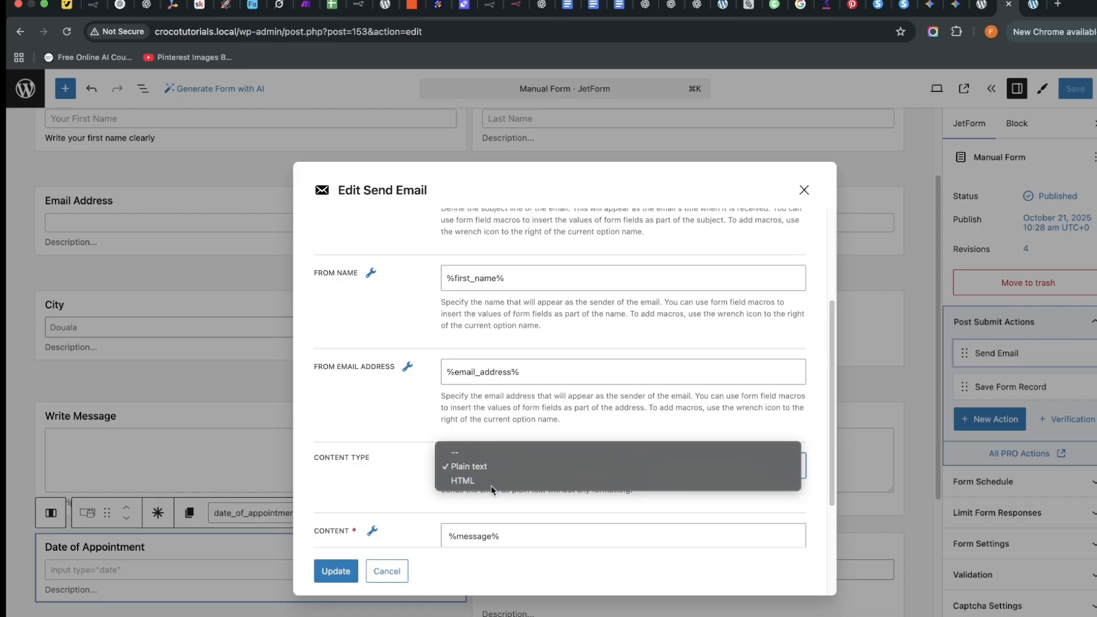
pyautogui.click(492, 484)
pyautogui.scroll(-5, 499, 477)
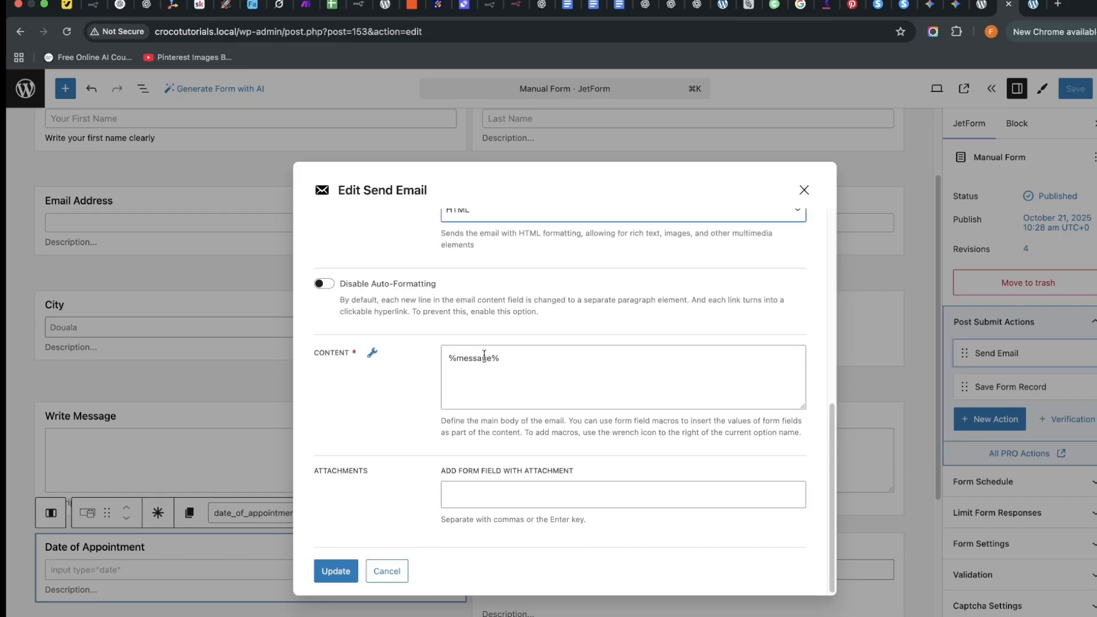
# Copy the %message% macro from the email Content and go to Gemini.
pyautogui.click(517, 365)
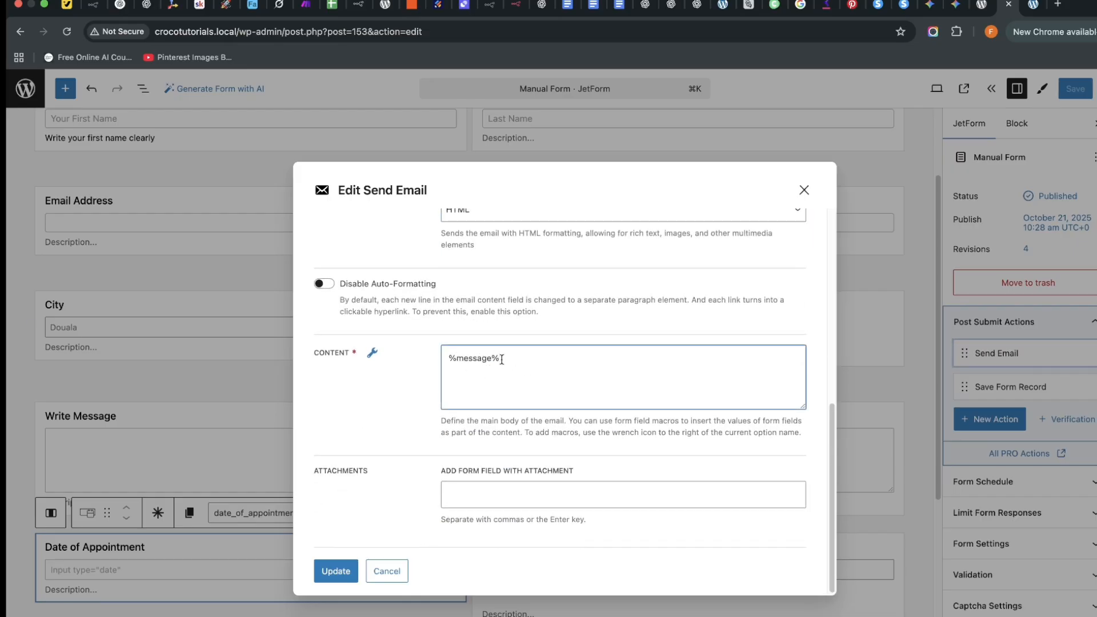
pyautogui.tripleClick(472, 363)
pyautogui.press('super+c')
pyautogui.rightClick(472, 363)
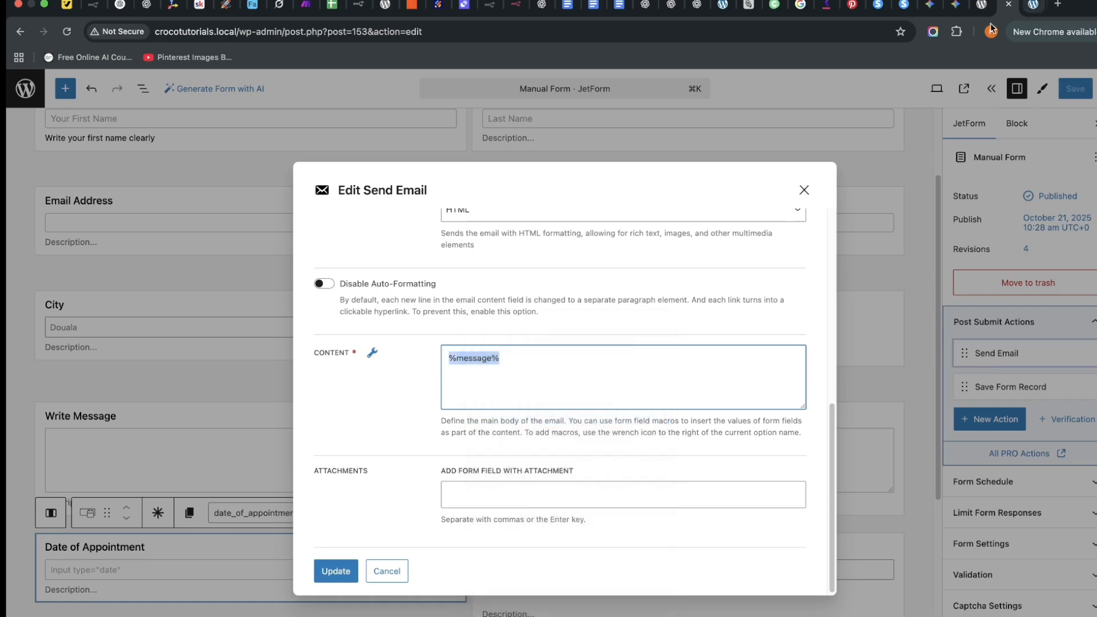
pyautogui.click(953, 10)
# Ask Gemini for a beautiful, brief message around "%message%" in HTML format.
pyautogui.scroll(1, 587, 375)
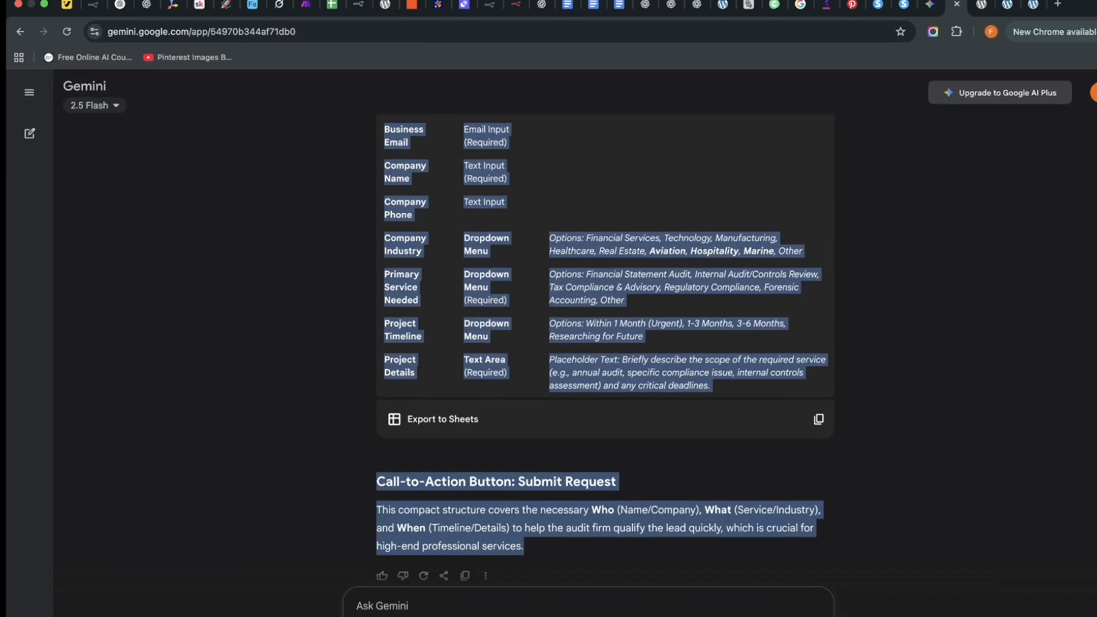
pyautogui.click(373, 611)
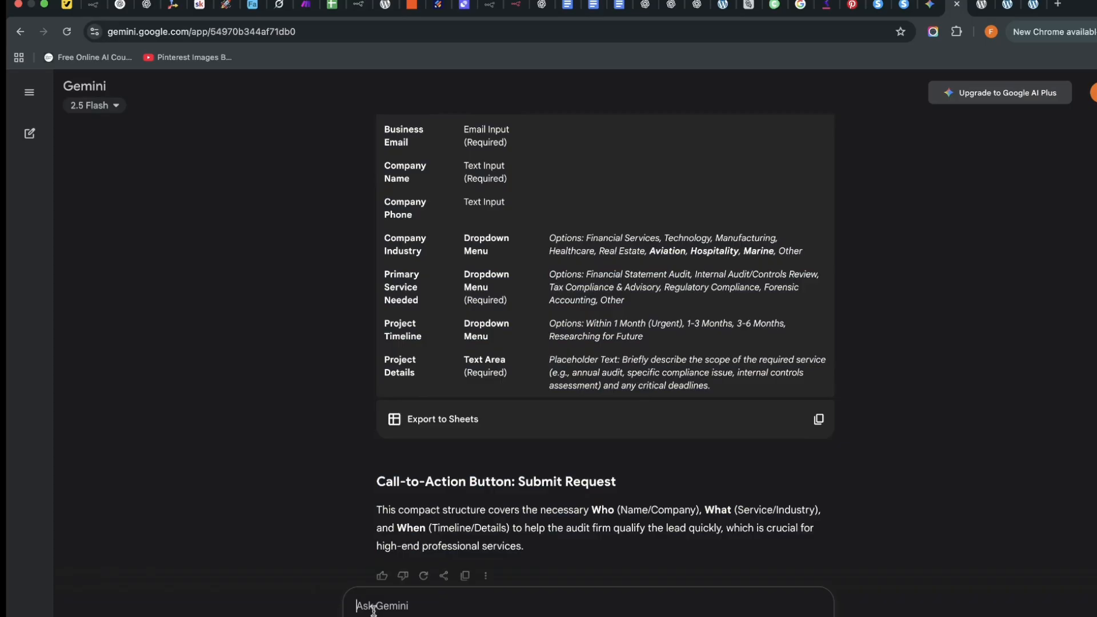
pyautogui.write('"')
pyautogui.press('super+v')
pyautogui.write('". That\'s the')
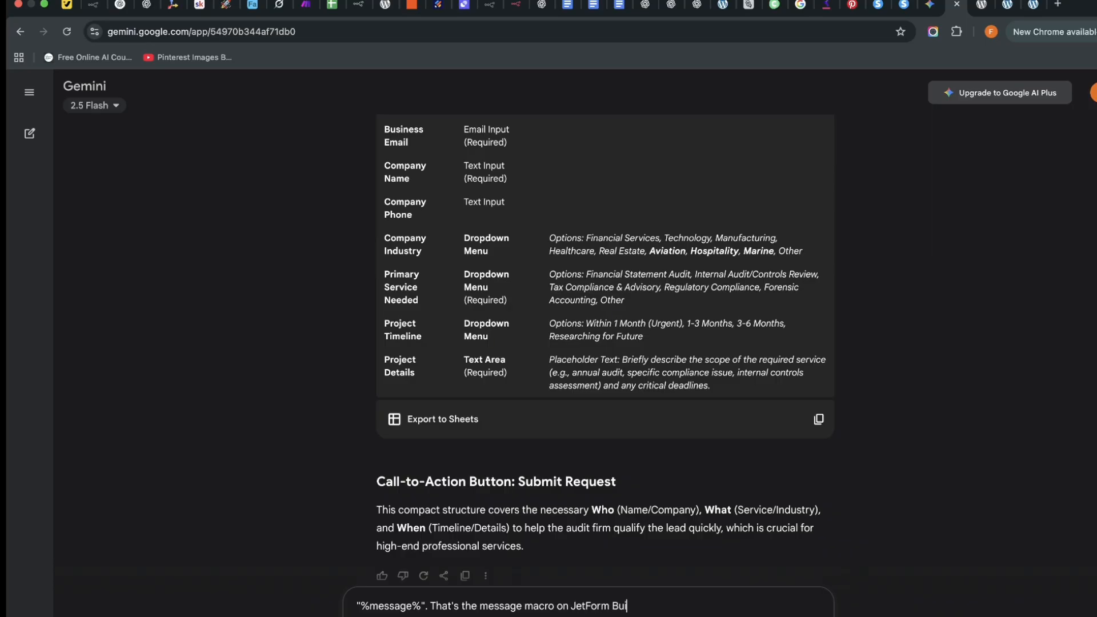
pyautogui.write('Gne')
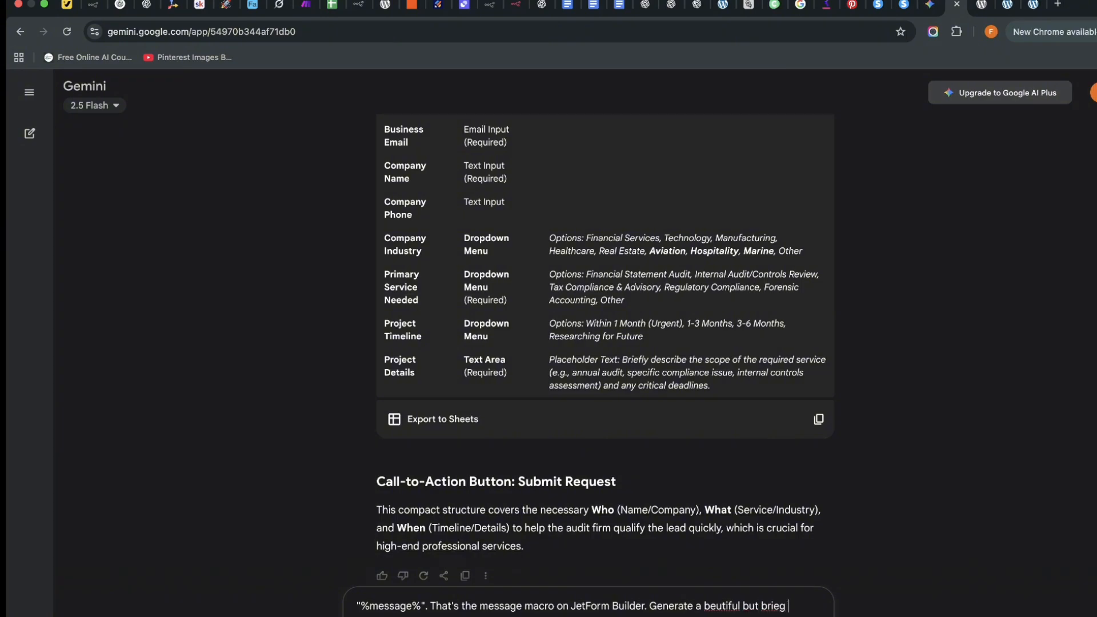
pyautogui.write('message')
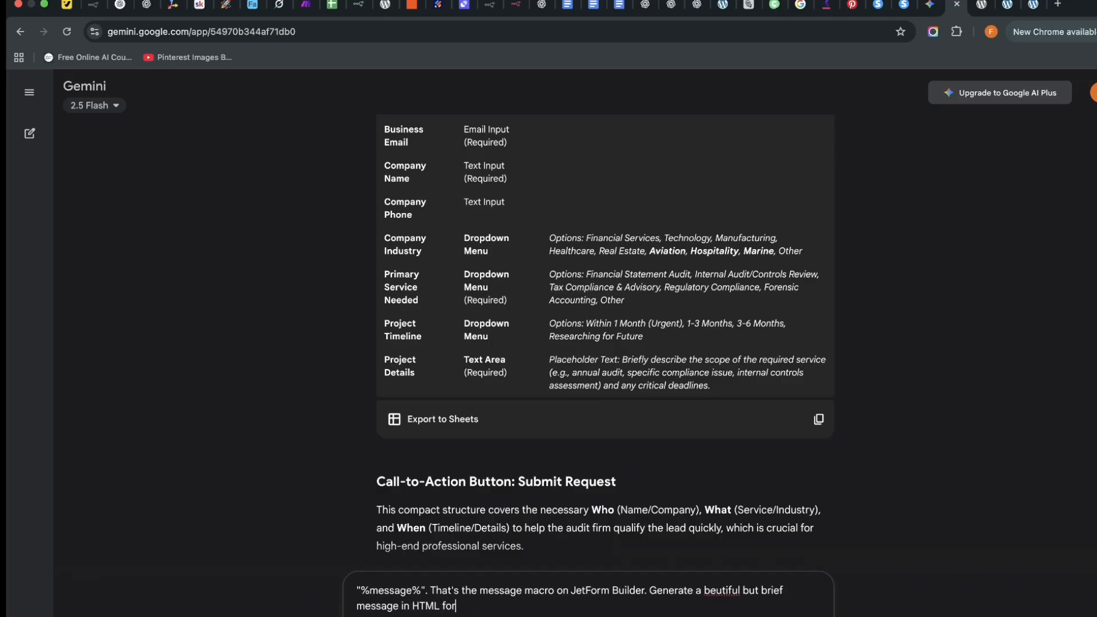
pyautogui.write('in HTML format')
pyautogui.press('Return')
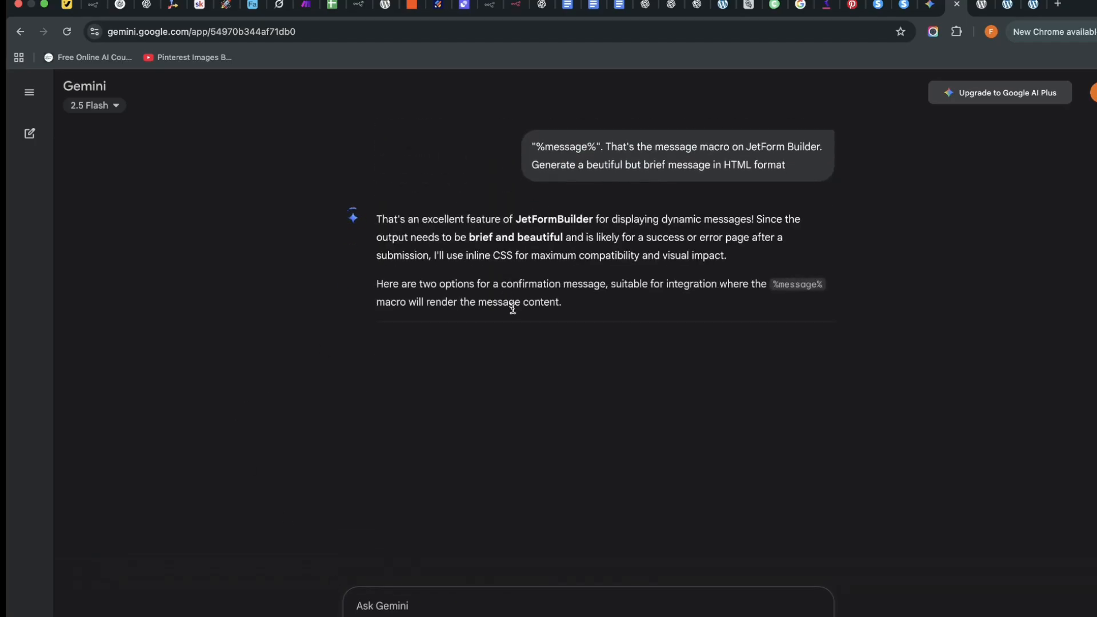
# Review Gemini's two inline-styled HTML templates, green success and blue notice.
pyautogui.scroll(-3, 521, 371)
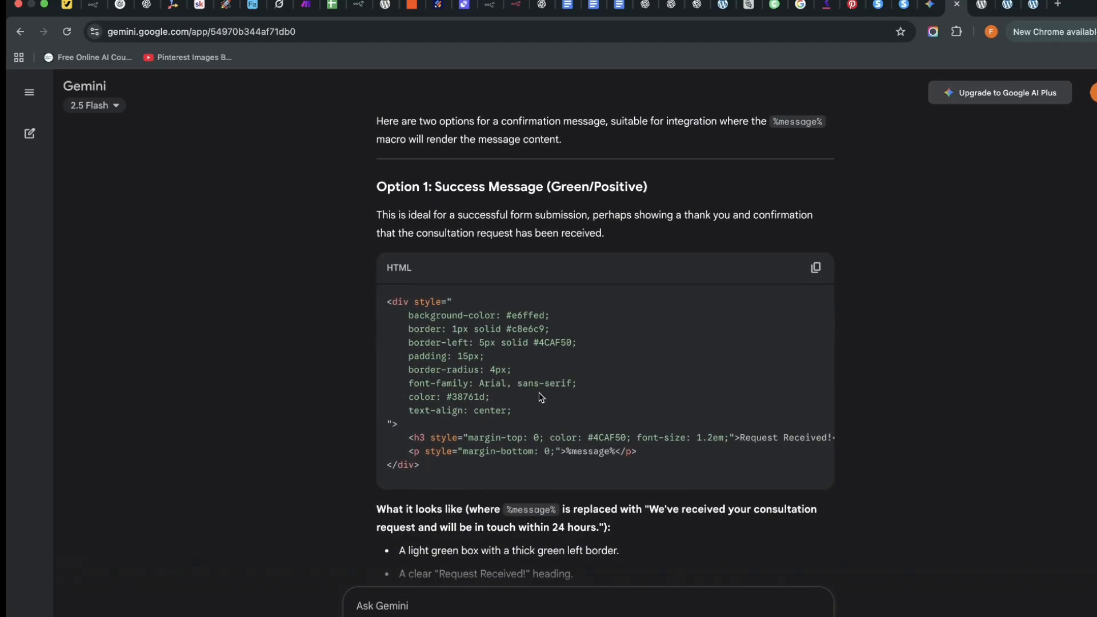
pyautogui.scroll(1, 539, 394)
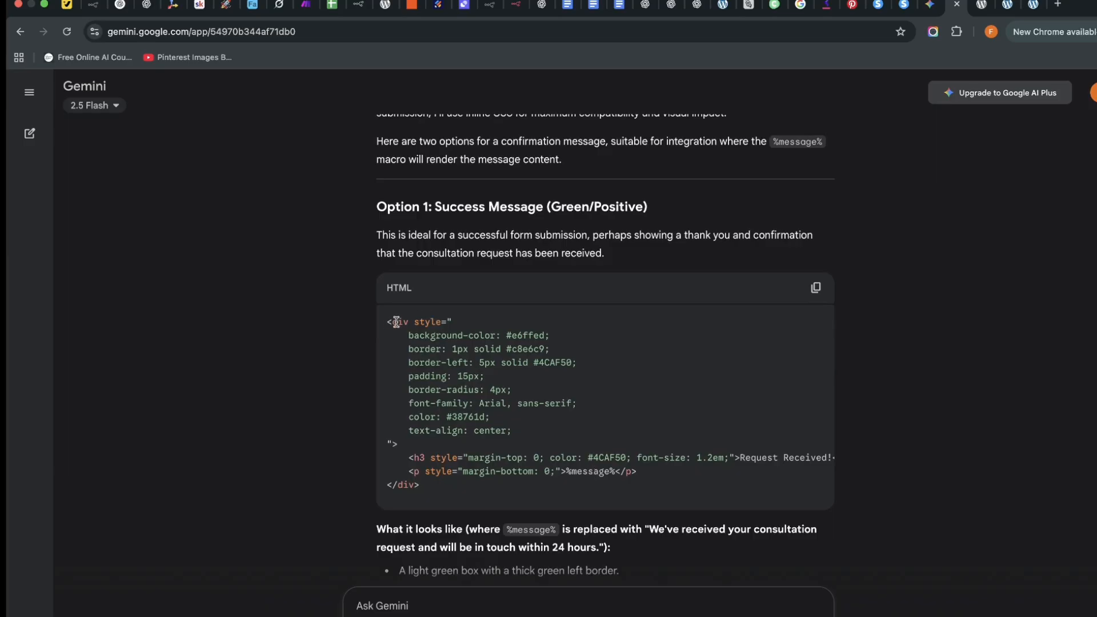
pyautogui.scroll(-9, 783, 326)
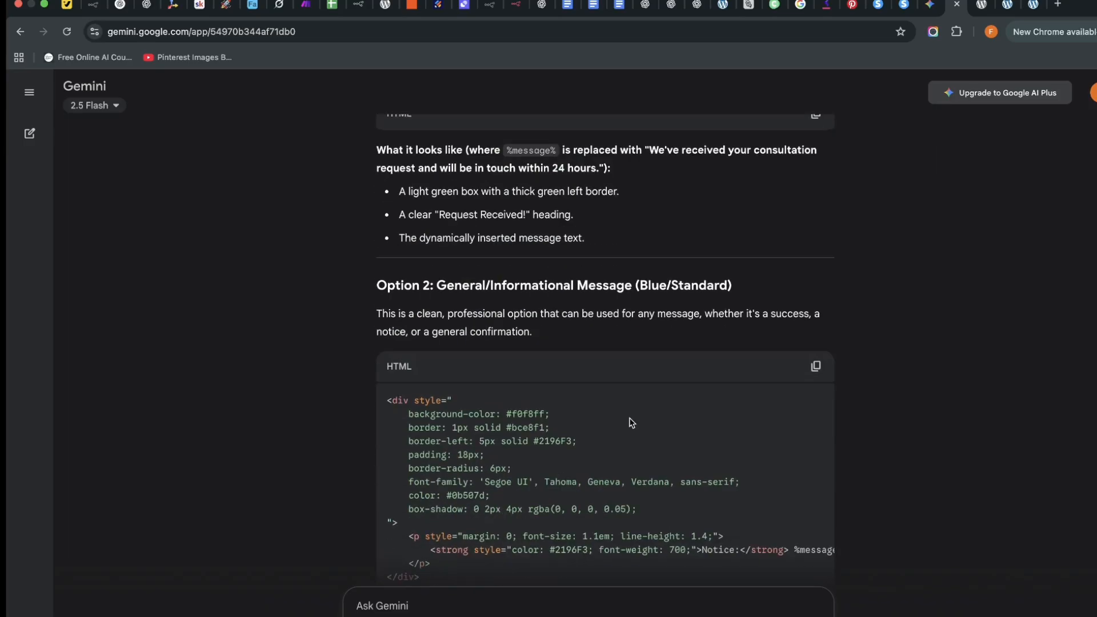
pyautogui.scroll(-1, 647, 347)
pyautogui.scroll(-3, 647, 347)
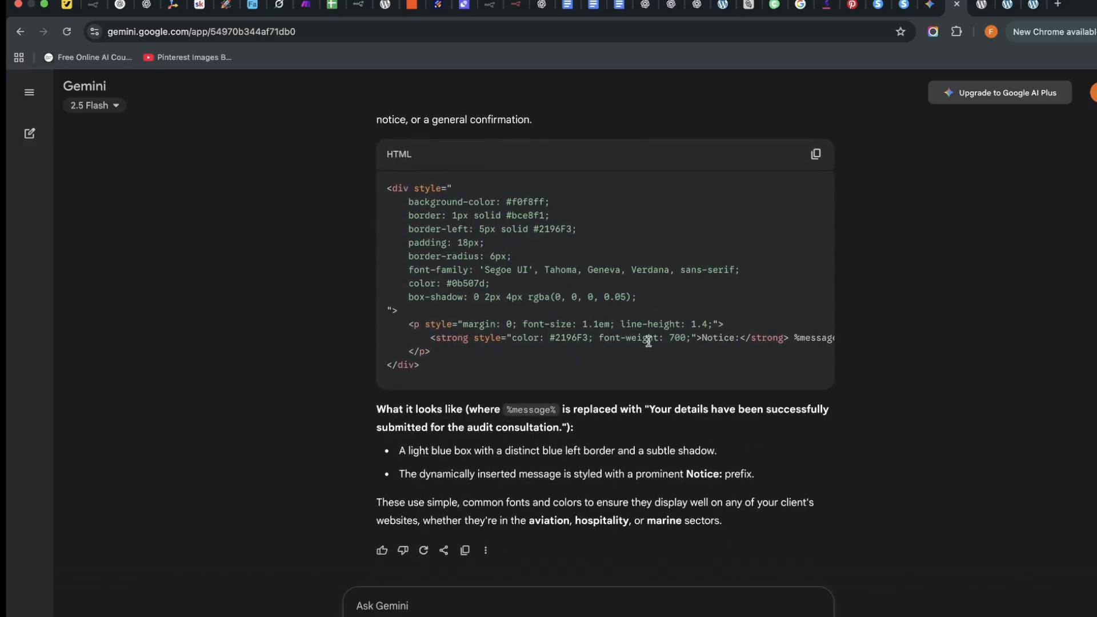
pyautogui.click(981, 5)
pyautogui.click(1007, 6)
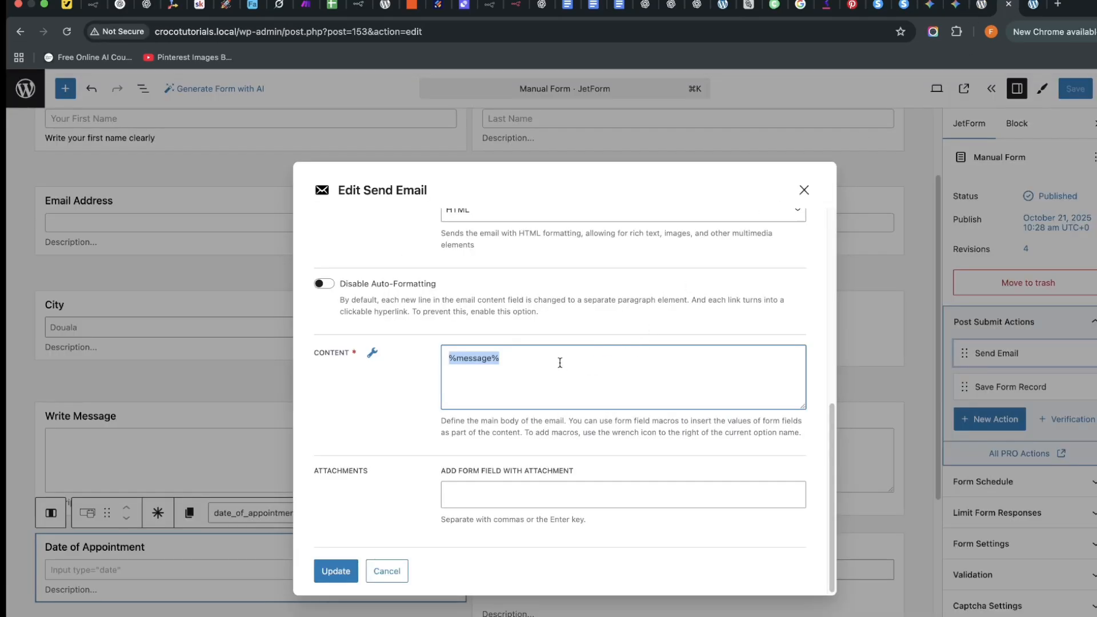
# Paste the styled HTML block into the Send Email Content and apply it.
pyautogui.press('super+v')
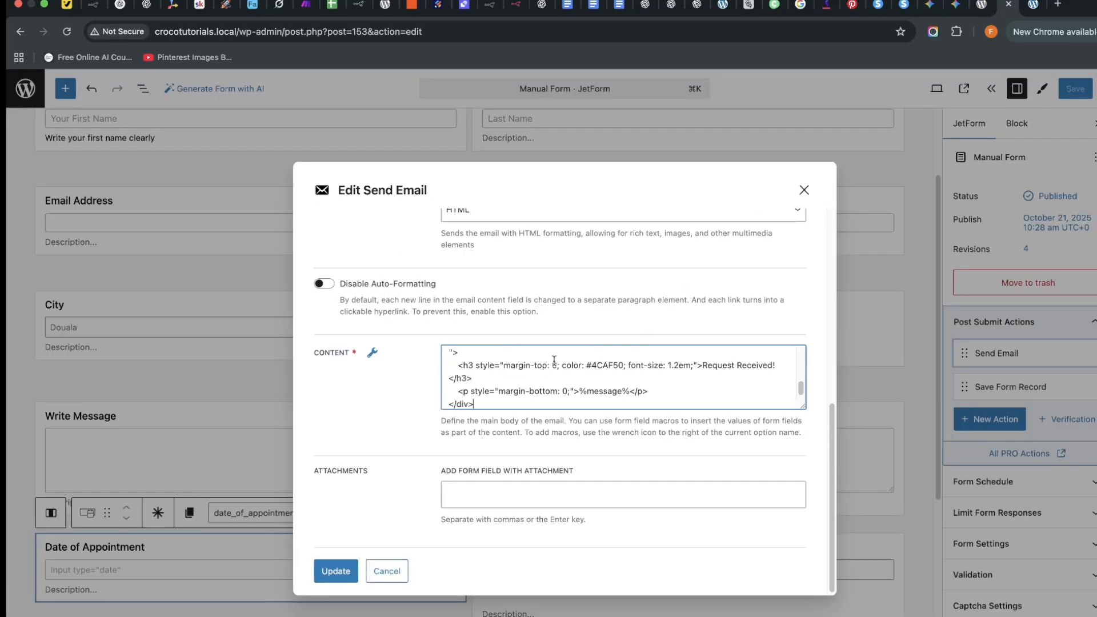
pyautogui.scroll(1, 548, 400)
pyautogui.scroll(-1, 543, 445)
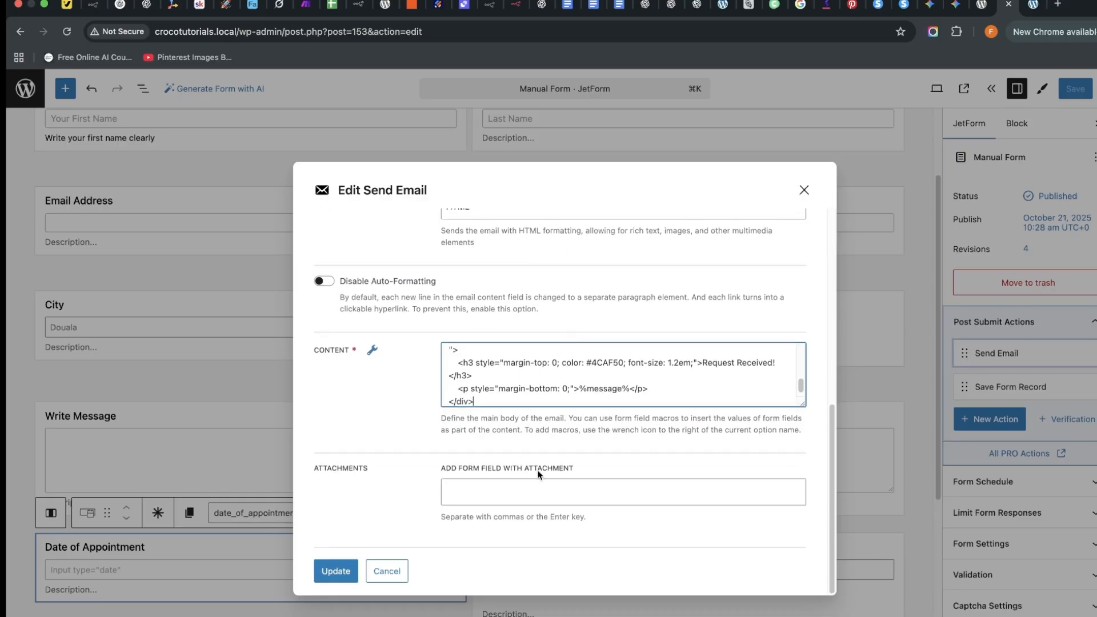
pyautogui.click(336, 571)
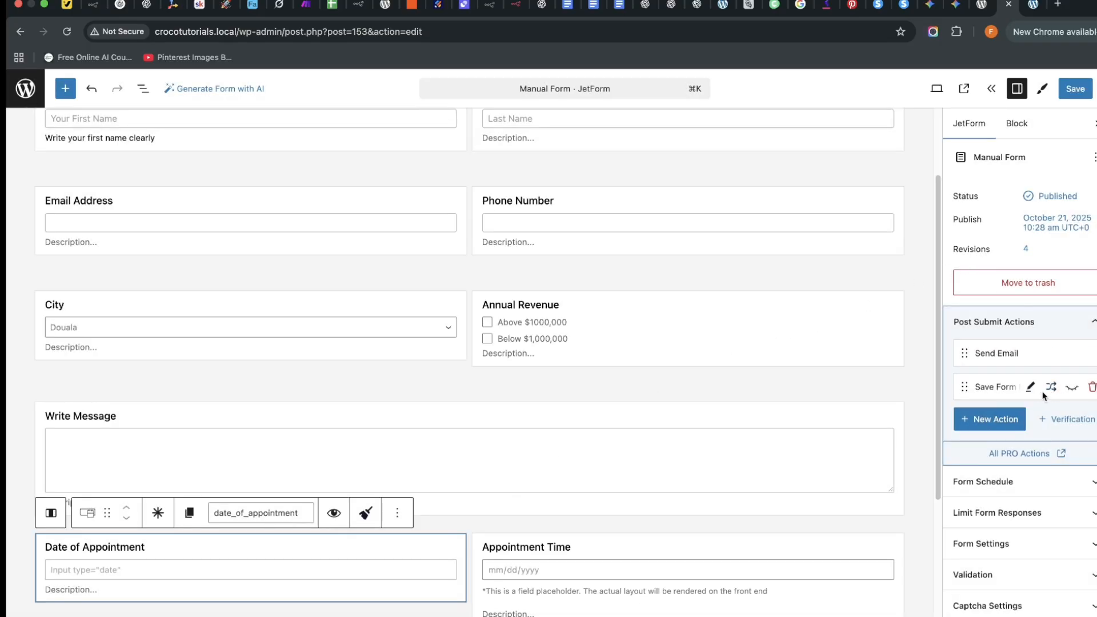
pyautogui.click(1029, 387)
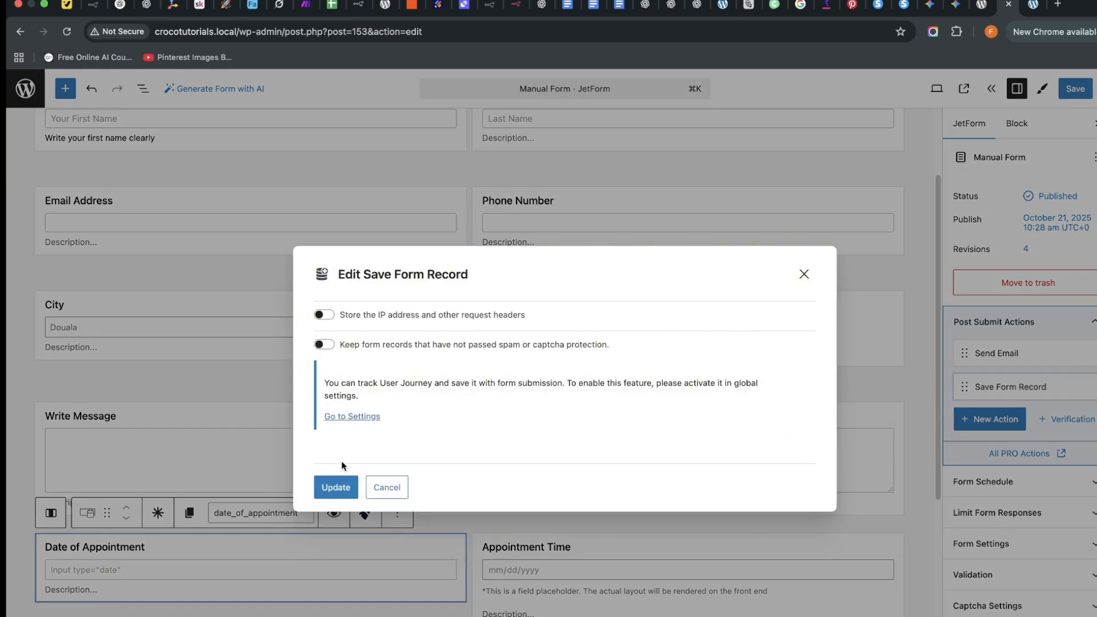
pyautogui.click(337, 488)
# Add a Redirect to Page action to the static Home Page and save the form.
pyautogui.click(1011, 414)
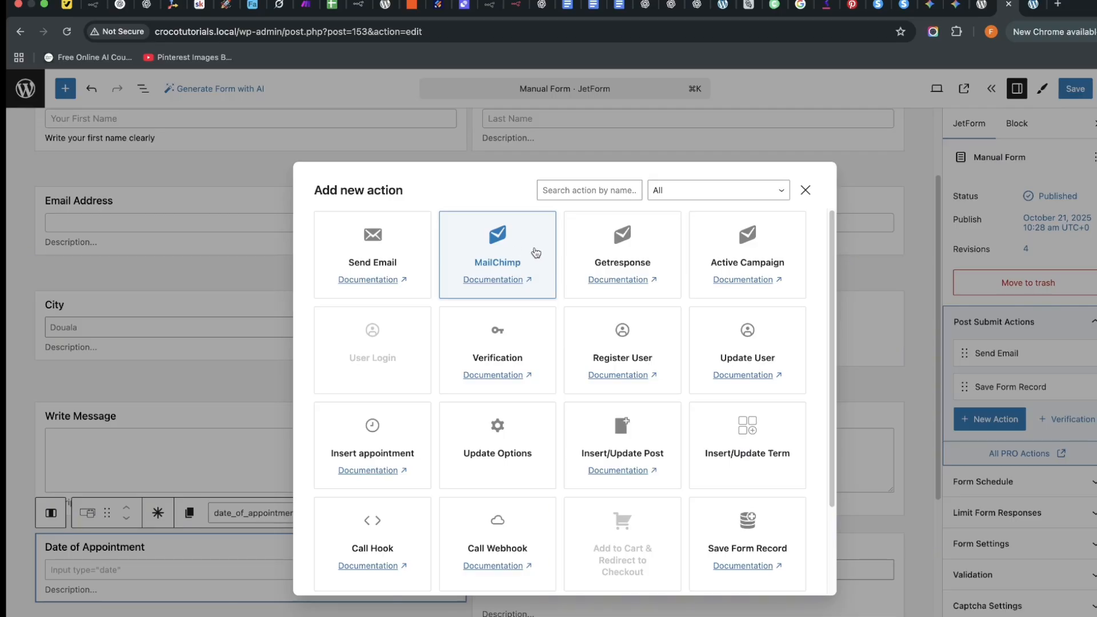
pyautogui.scroll(-5, 535, 252)
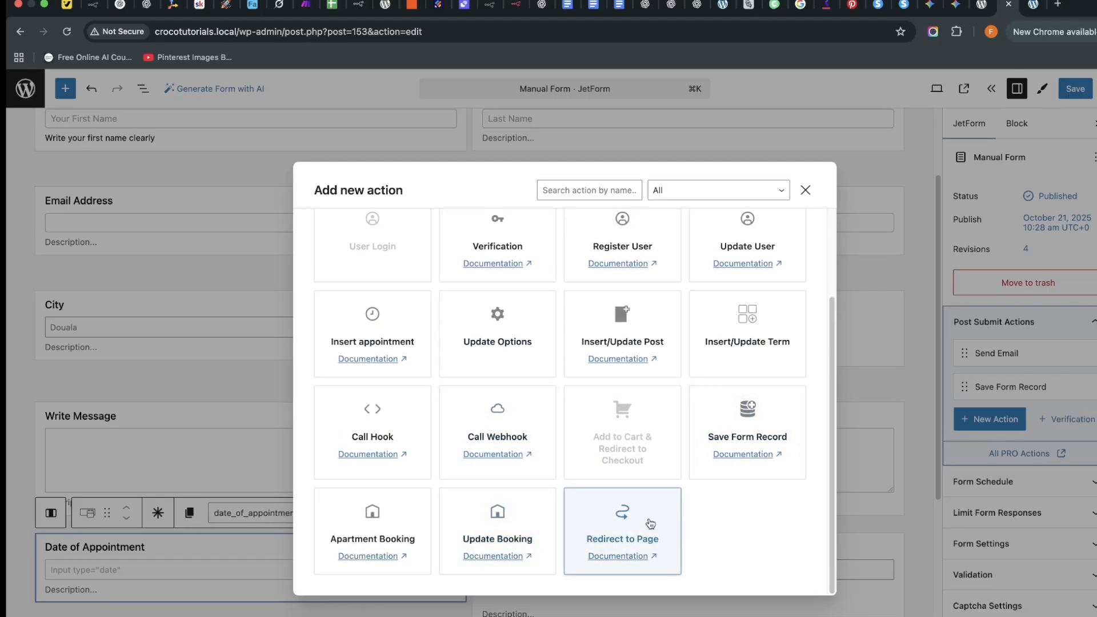
pyautogui.click(644, 520)
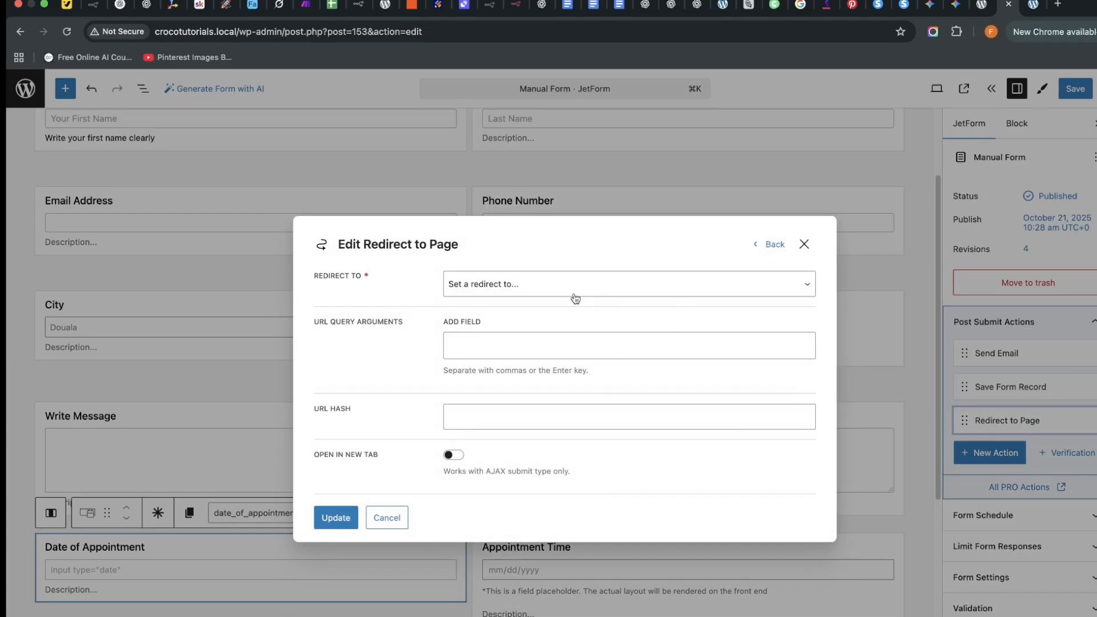
pyautogui.click(544, 284)
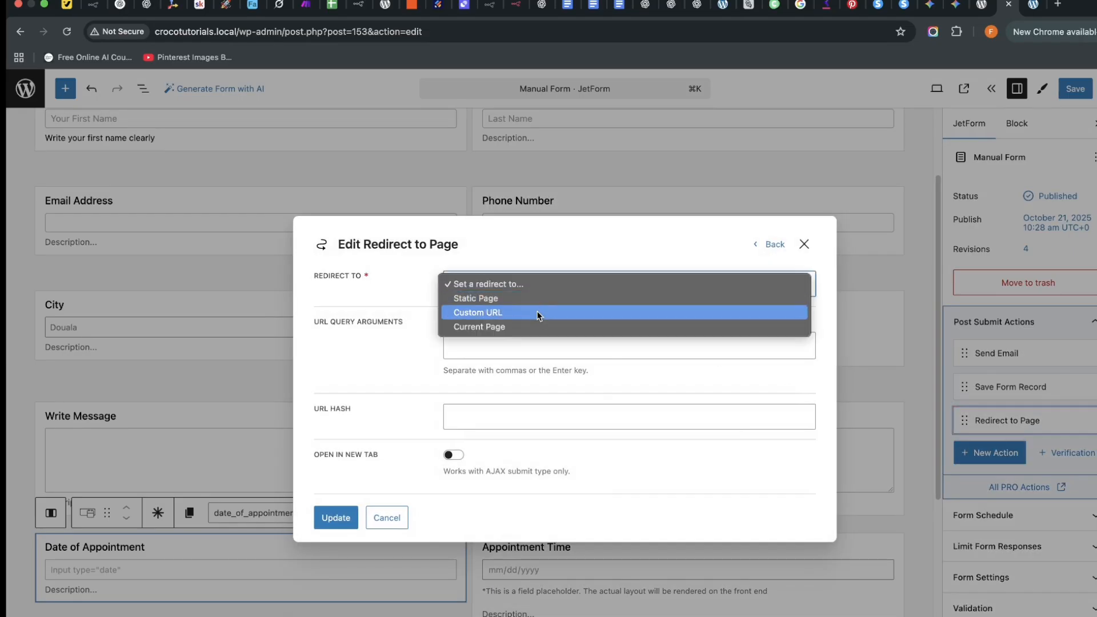
pyautogui.click(533, 299)
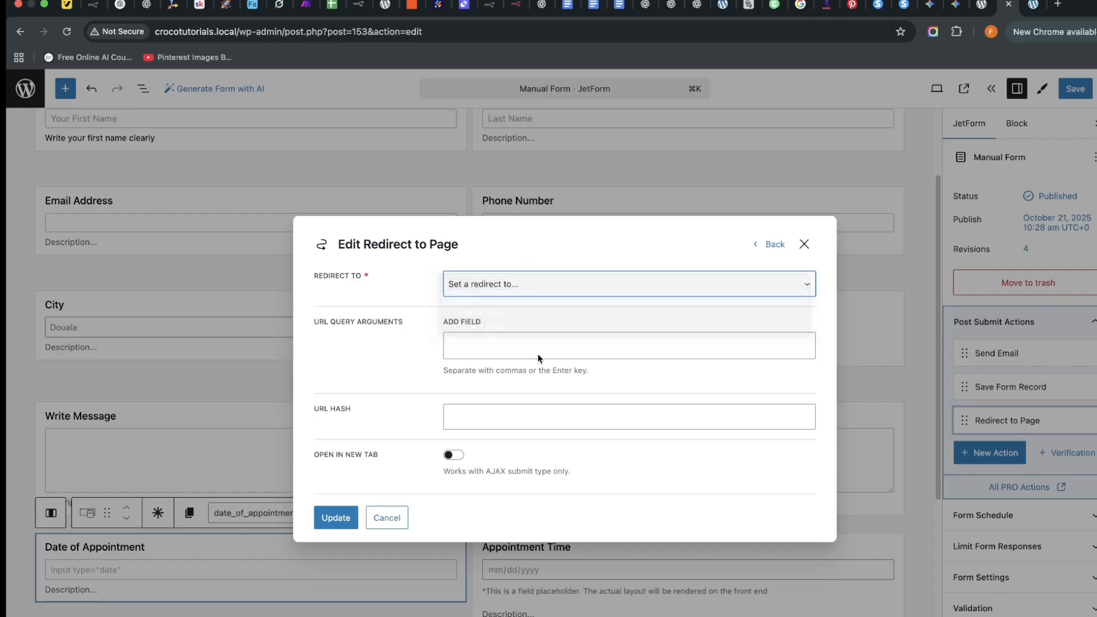
pyautogui.click(512, 307)
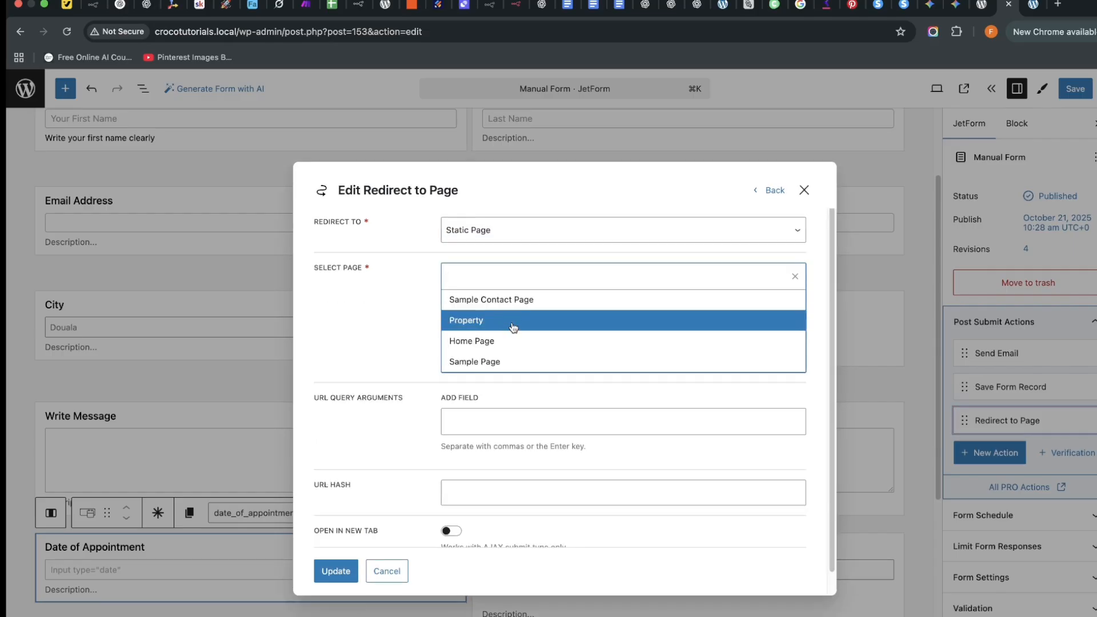
pyautogui.click(513, 341)
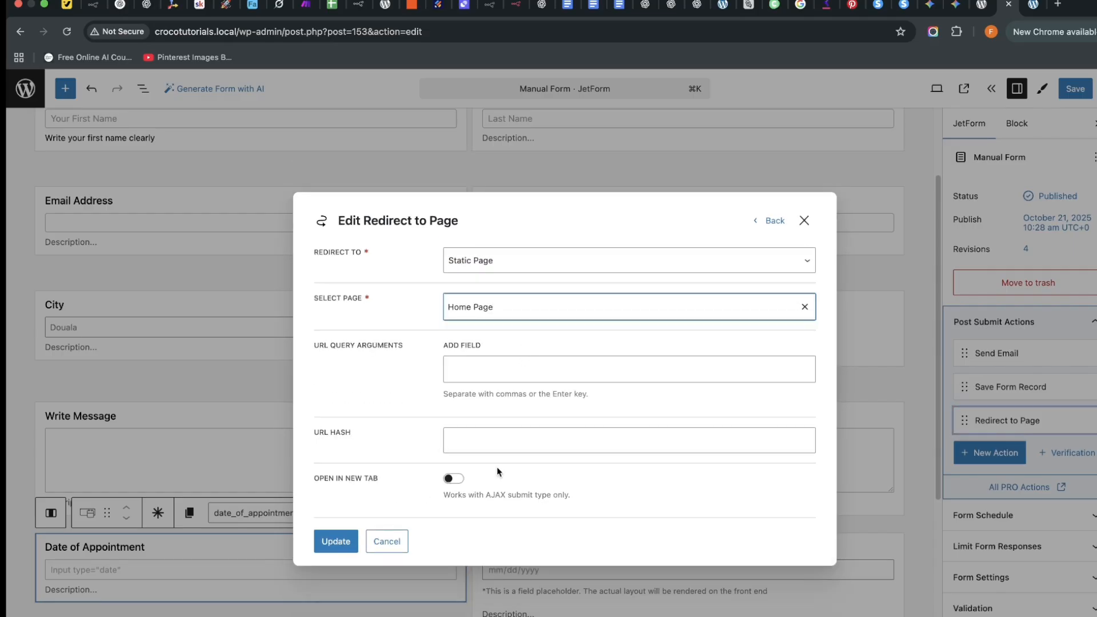
pyautogui.click(334, 543)
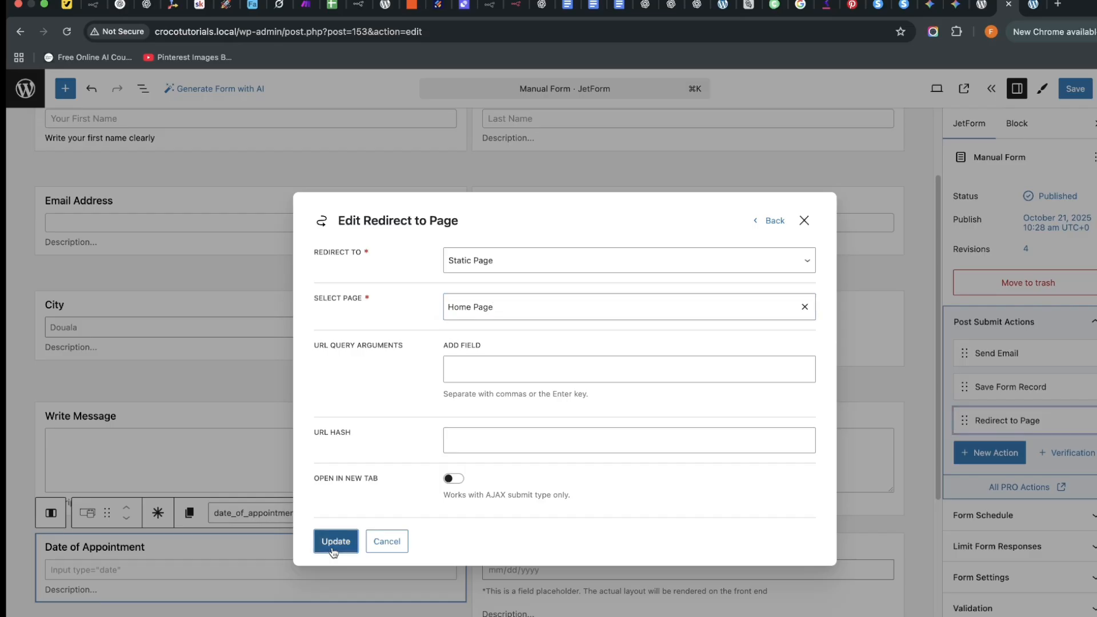
pyautogui.click(1075, 88)
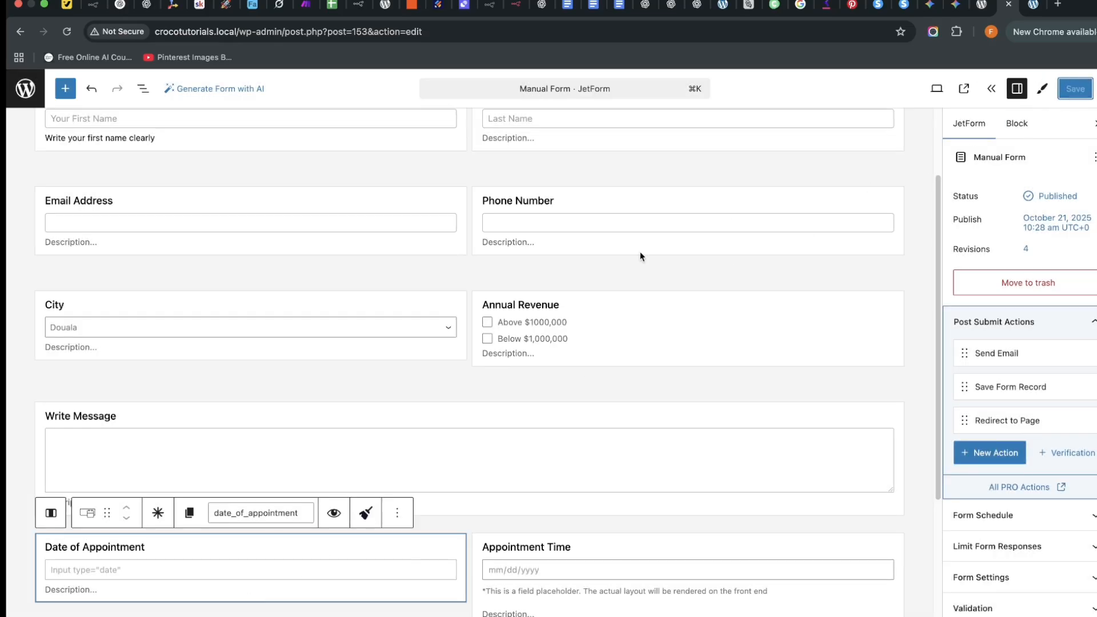
# Reload the Elementor contact page and set the JetForm widget's Choose Form to Manual Form.
pyautogui.click(1039, 4)
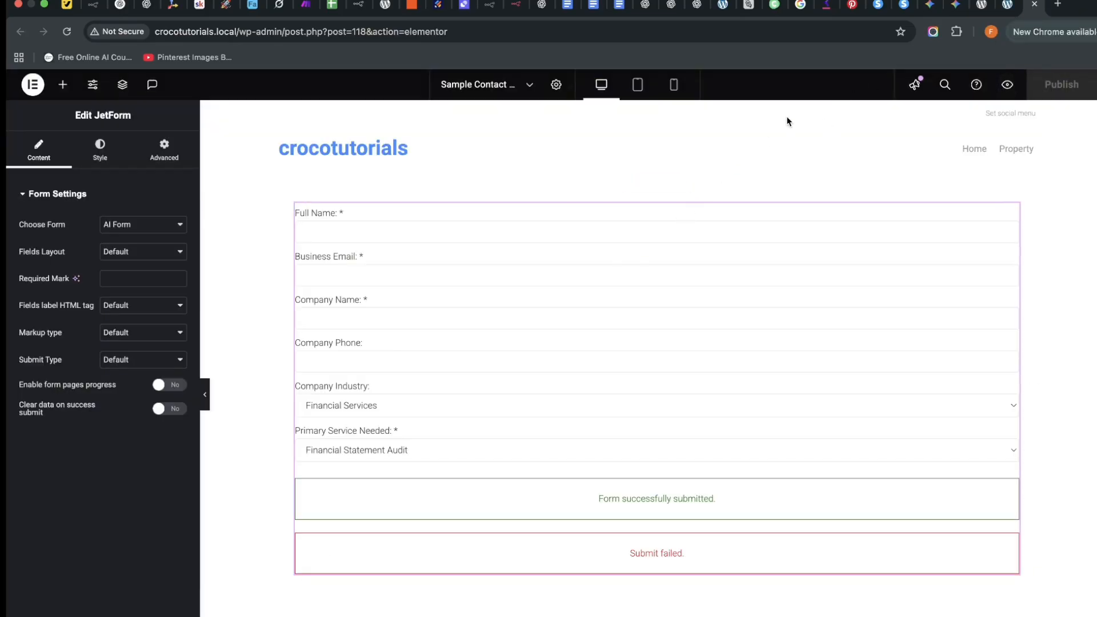
pyautogui.click(60, 33)
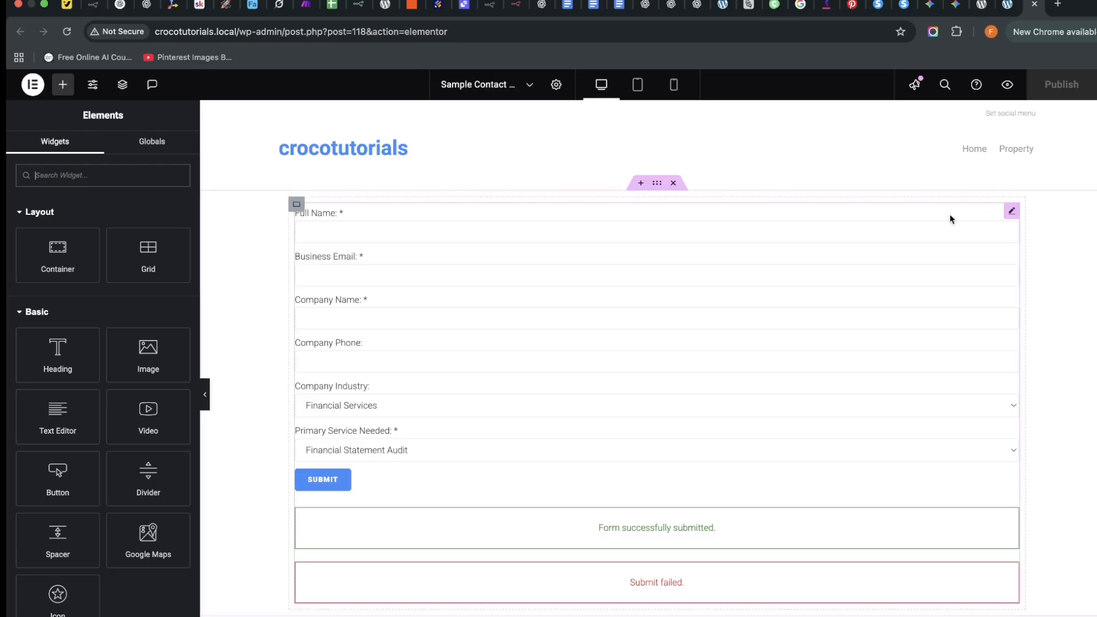
pyautogui.click(1012, 213)
pyautogui.click(163, 225)
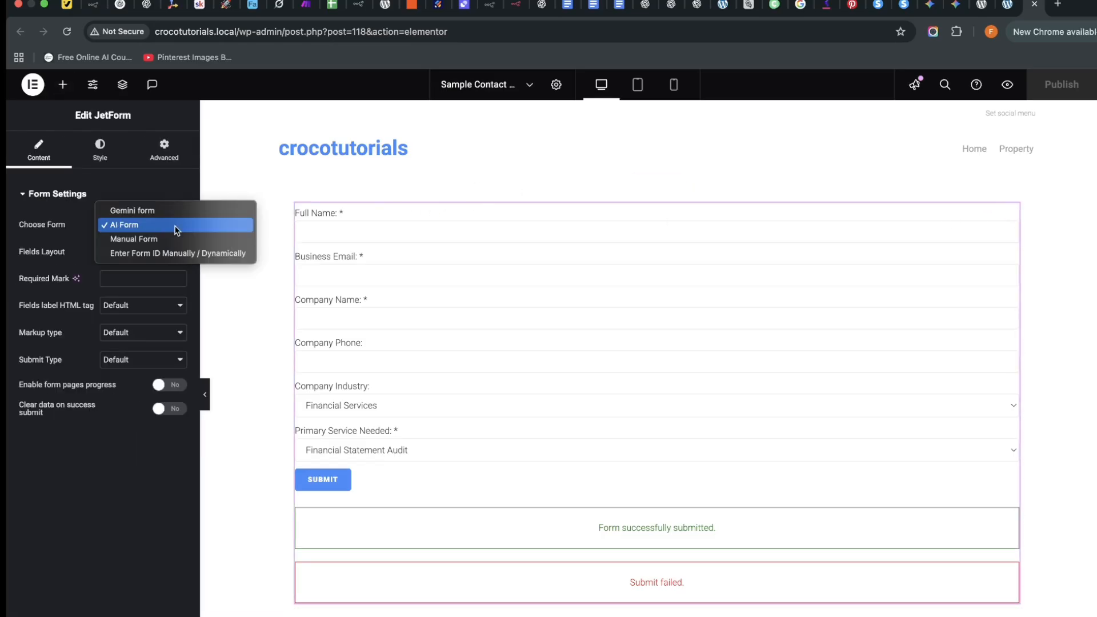
pyautogui.click(163, 242)
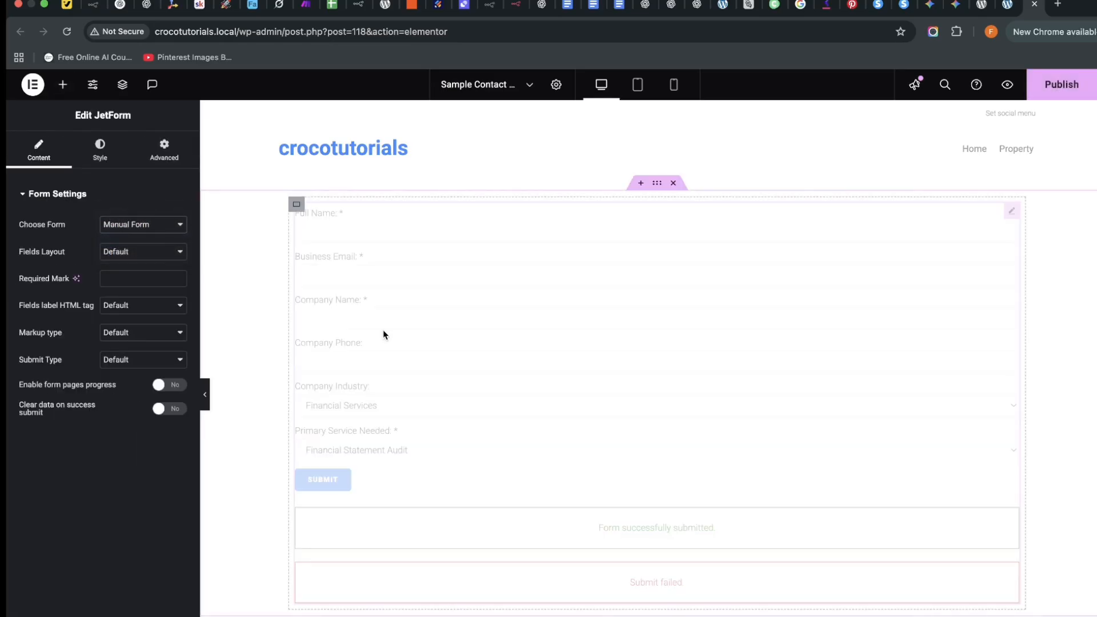
pyautogui.scroll(-6, 675, 372)
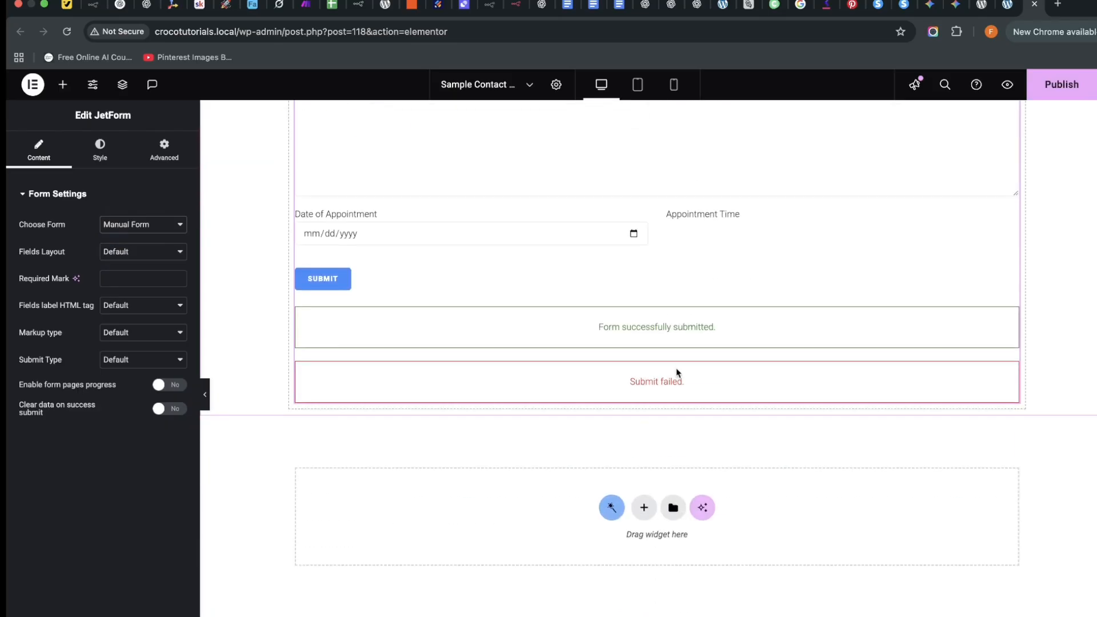
pyautogui.scroll(2, 679, 375)
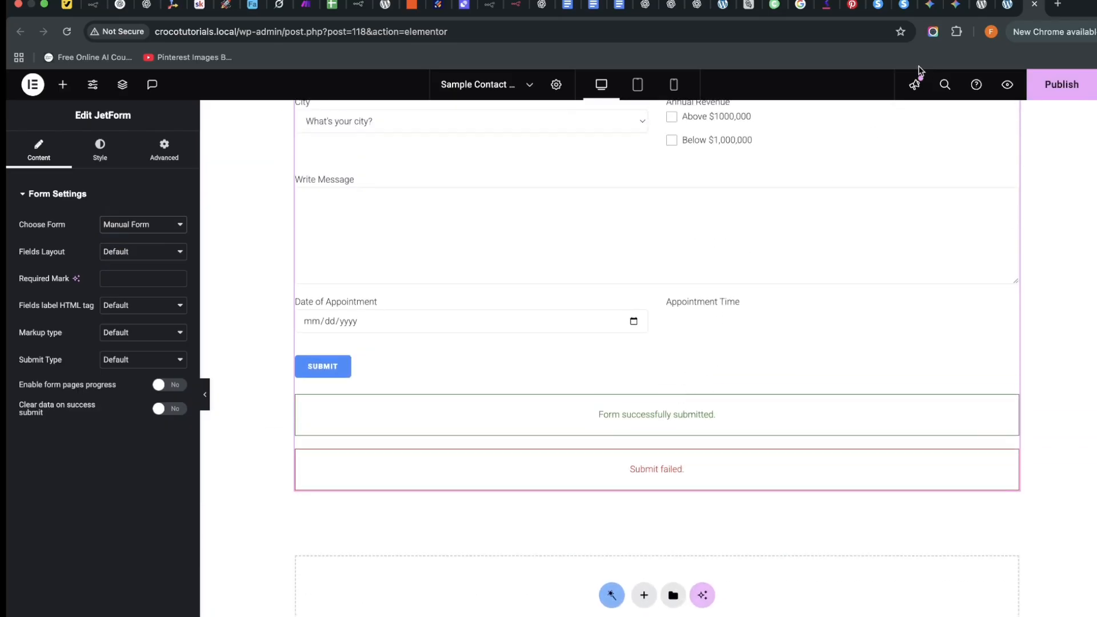
pyautogui.click(1007, 5)
pyautogui.scroll(-1, 631, 473)
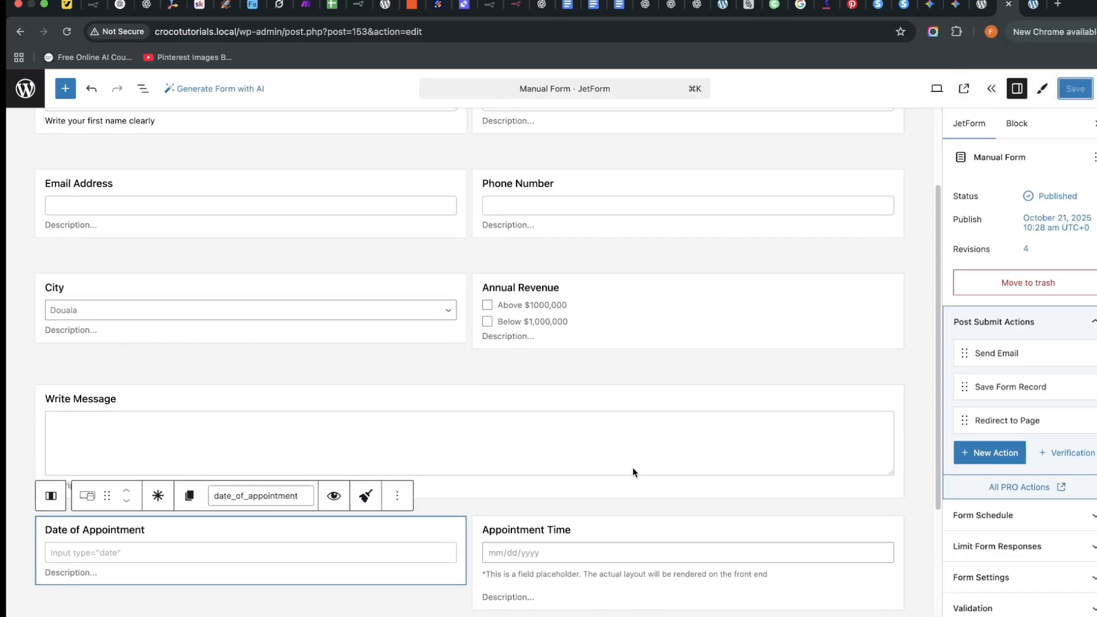
# Delete the Appointment Time field block from the Manual Form.
pyautogui.click(674, 559)
pyautogui.scroll(-5, 639, 400)
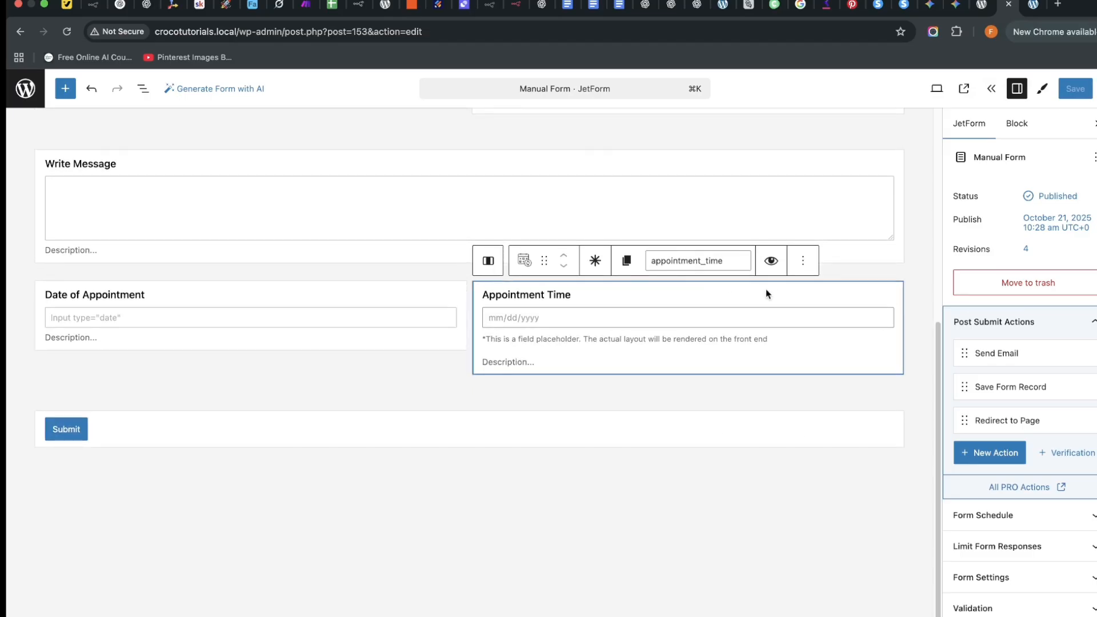
pyautogui.click(800, 261)
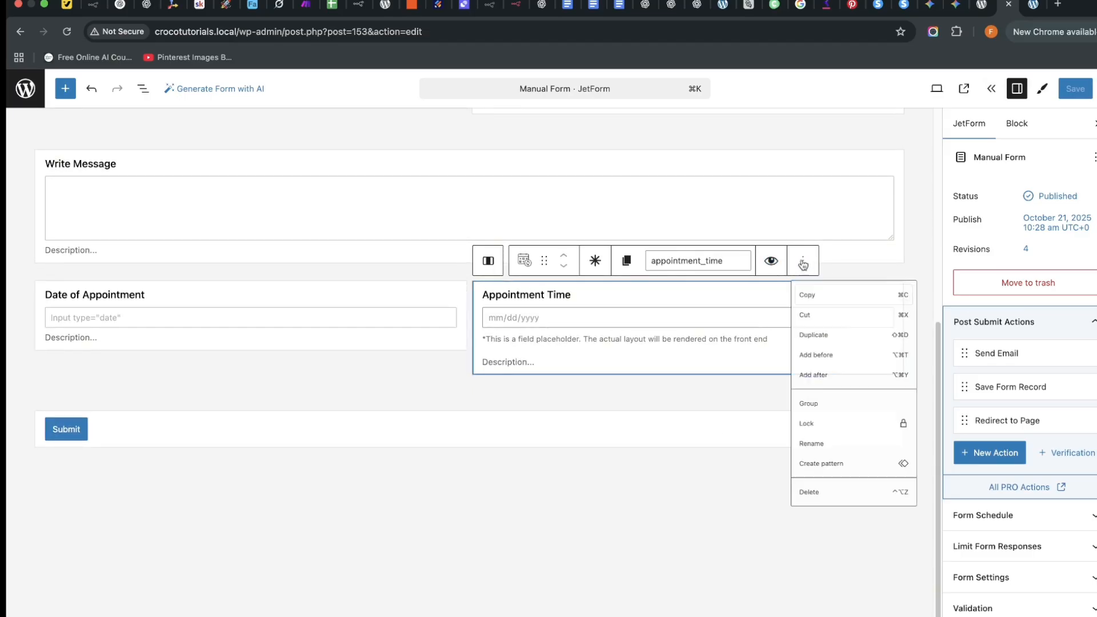
pyautogui.click(664, 294)
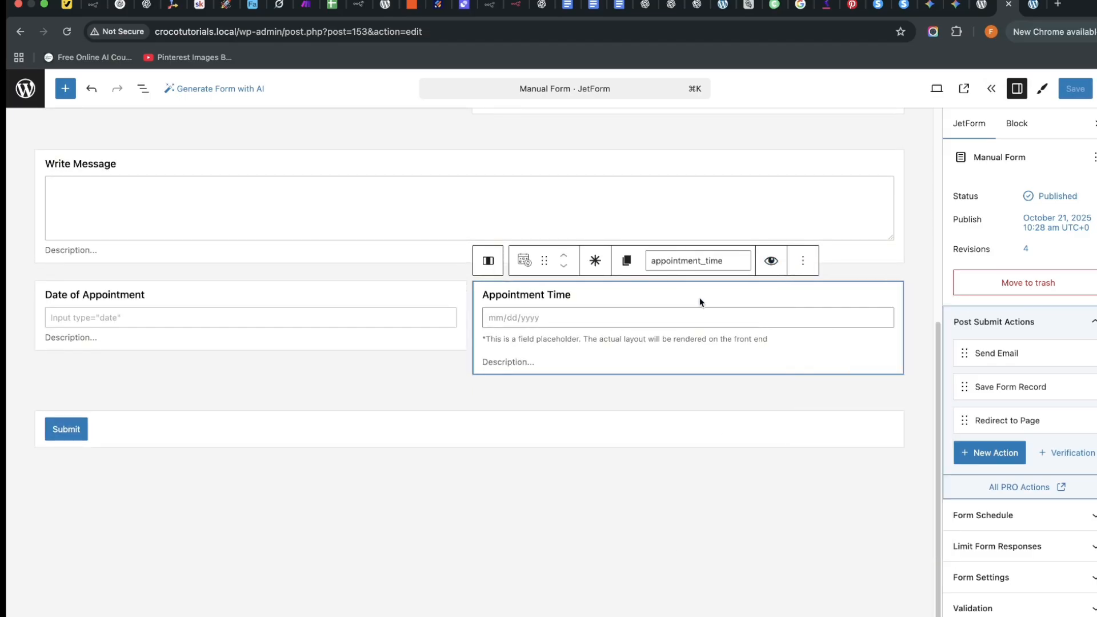
pyautogui.click(803, 261)
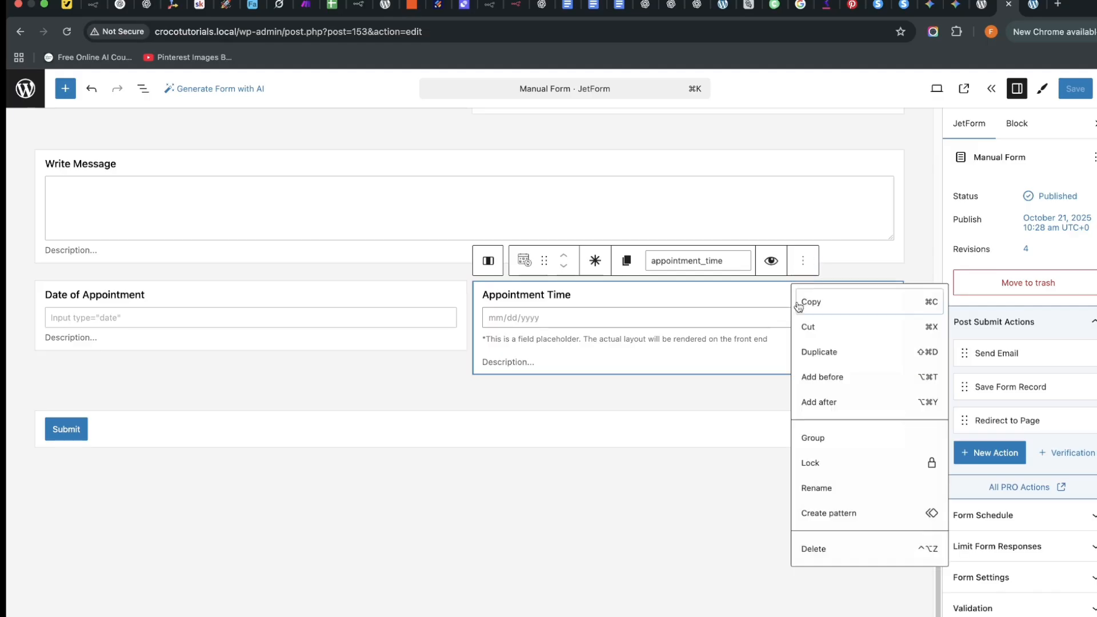
pyautogui.click(826, 558)
# Insert a Time Field labelled 'Choose Time' in the empty column and save the form.
pyautogui.click(591, 295)
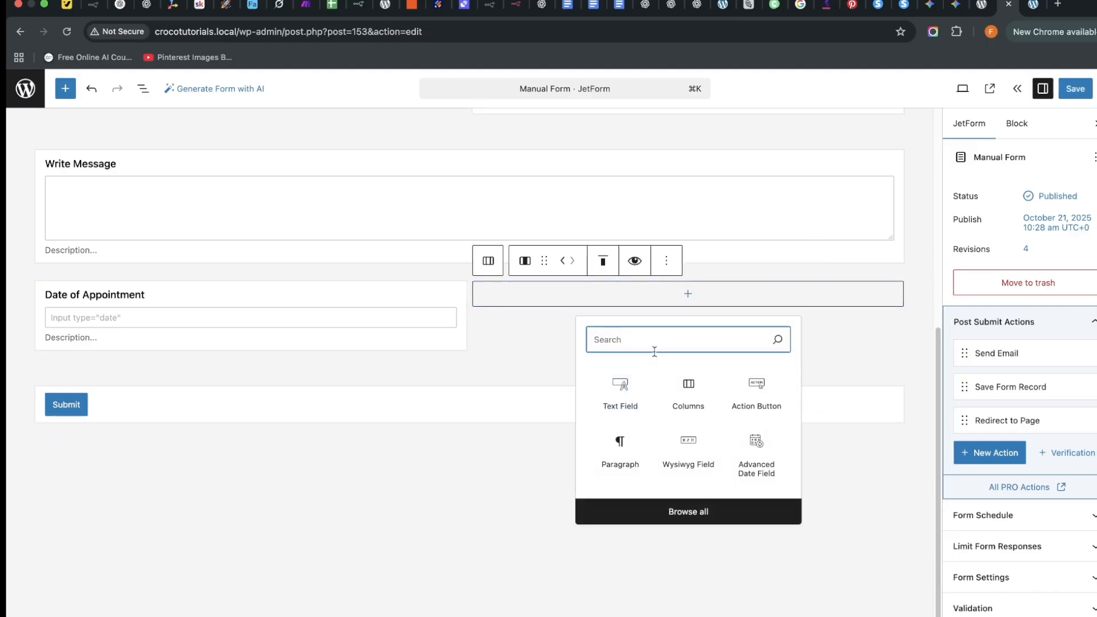
pyautogui.write('time')
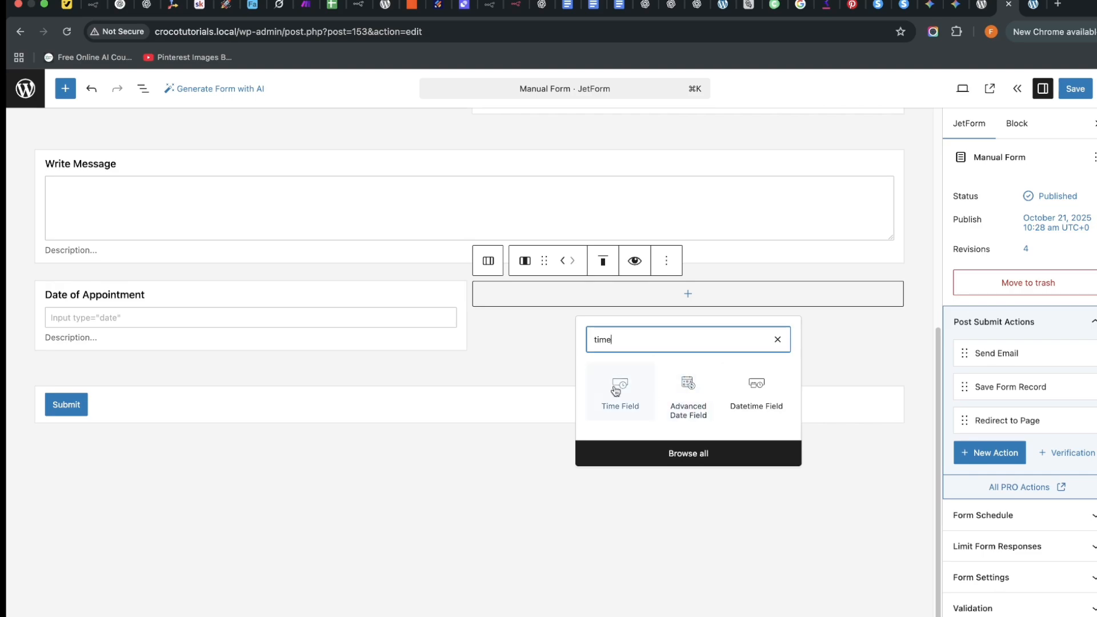
pyautogui.click(616, 391)
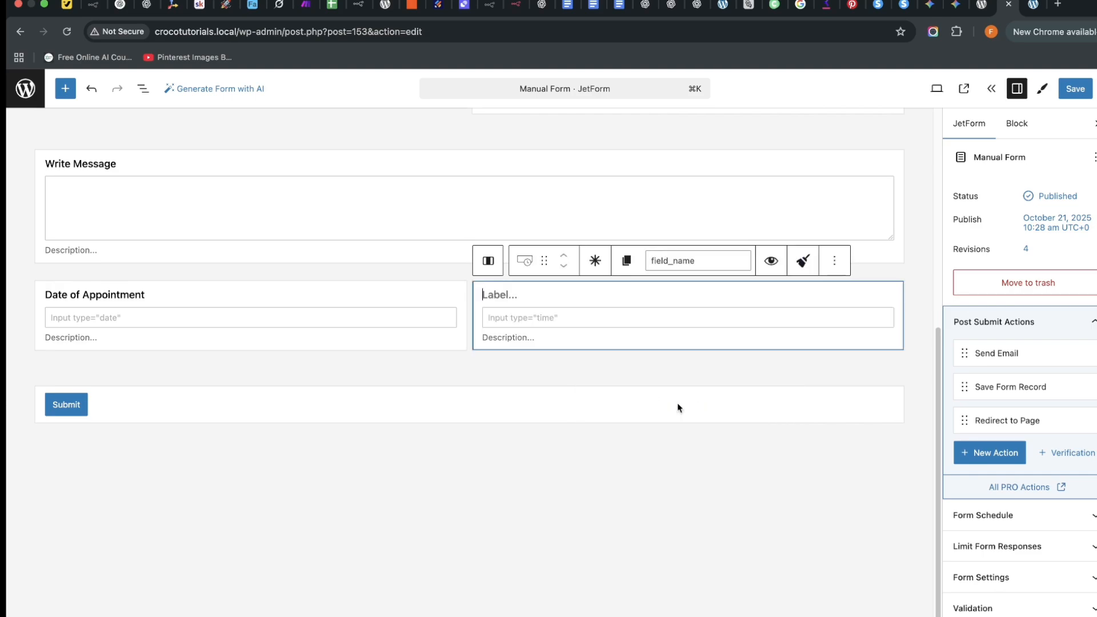
pyautogui.scroll(4, 553, 301)
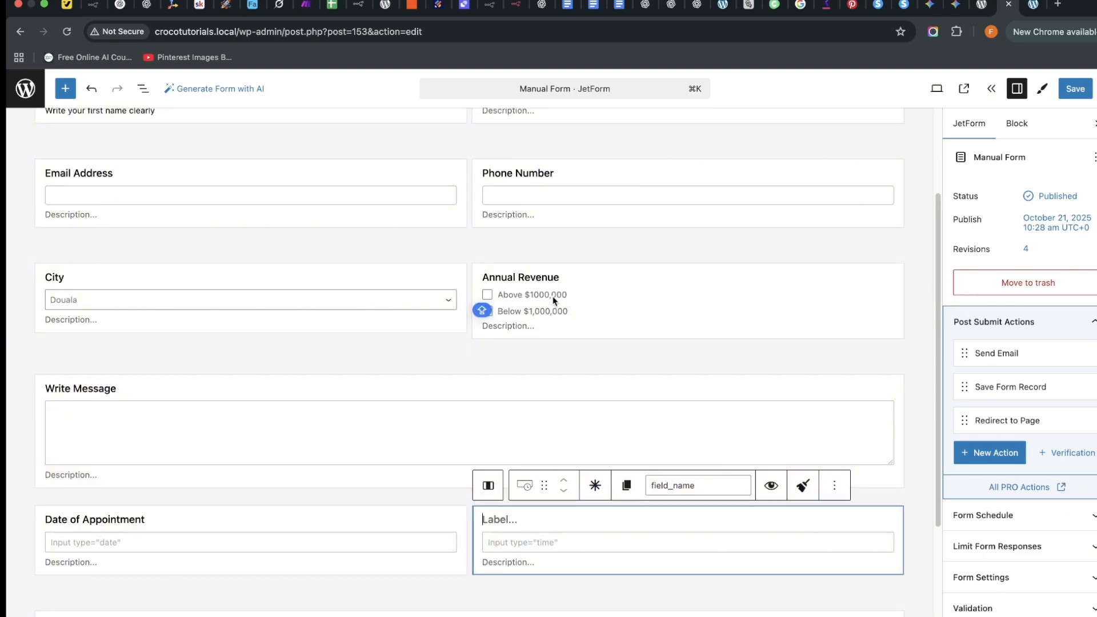
pyautogui.write('Choose Time')
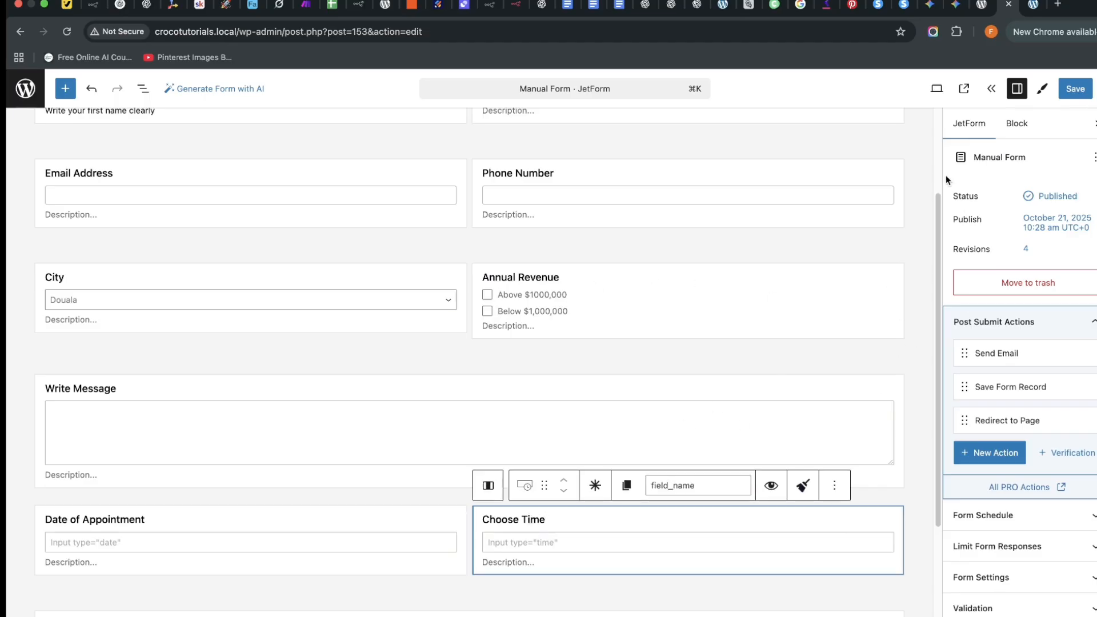
pyautogui.click(1077, 91)
pyautogui.click(1033, 5)
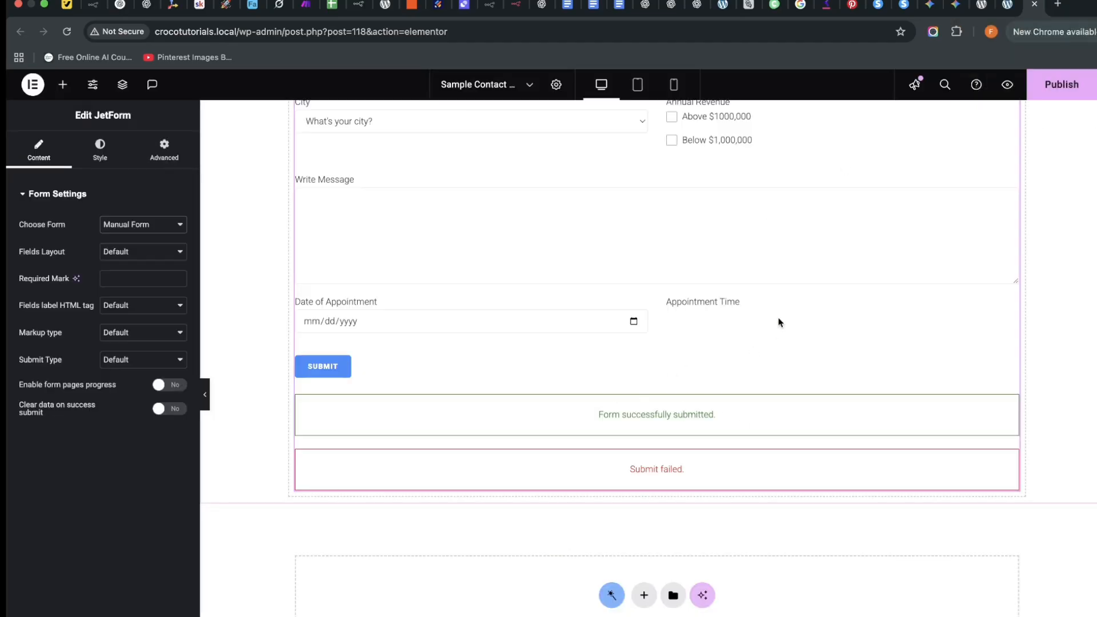
# Increase the Form Row Gap Before to space out the form rows.
pyautogui.scroll(4, 778, 323)
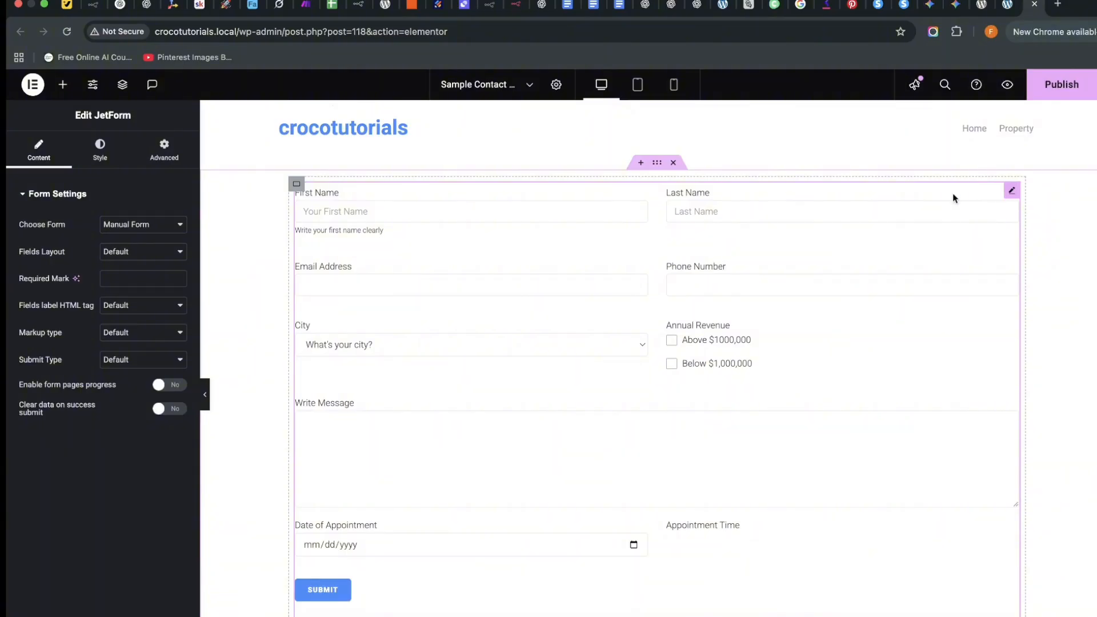
pyautogui.click(100, 150)
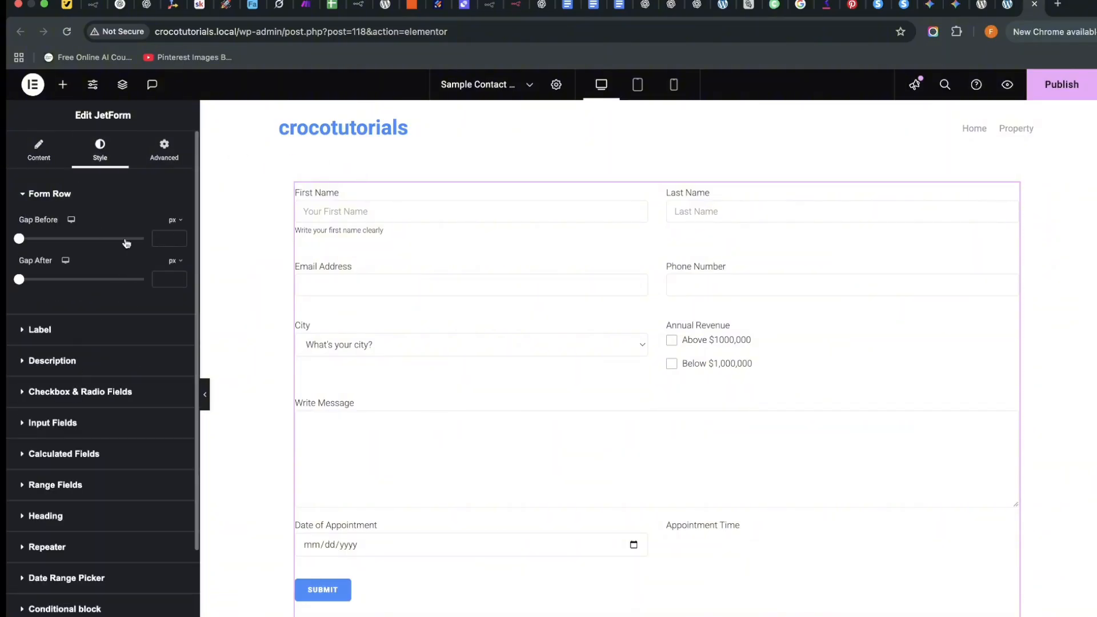
pyautogui.moveTo(19, 240)
pyautogui.mouseDown()
pyautogui.moveTo(88, 246)
pyautogui.moveTo(25, 251)
pyautogui.mouseUp()
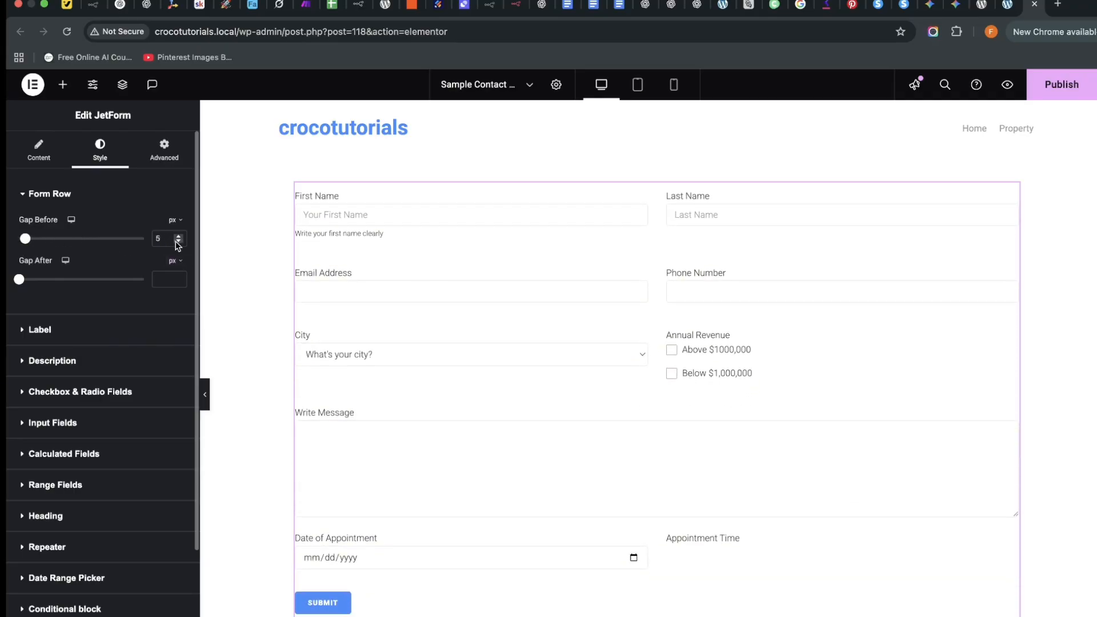
# Set the label typography to DM Sans, size 15, weight 500 (Medium).
pyautogui.click(55, 338)
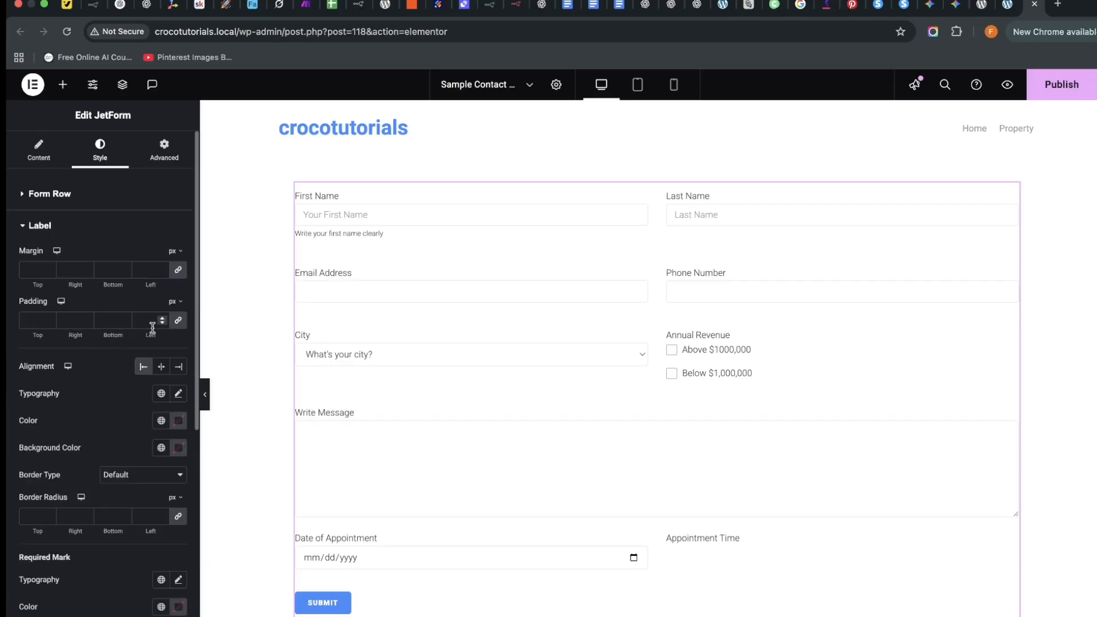
pyautogui.click(179, 395)
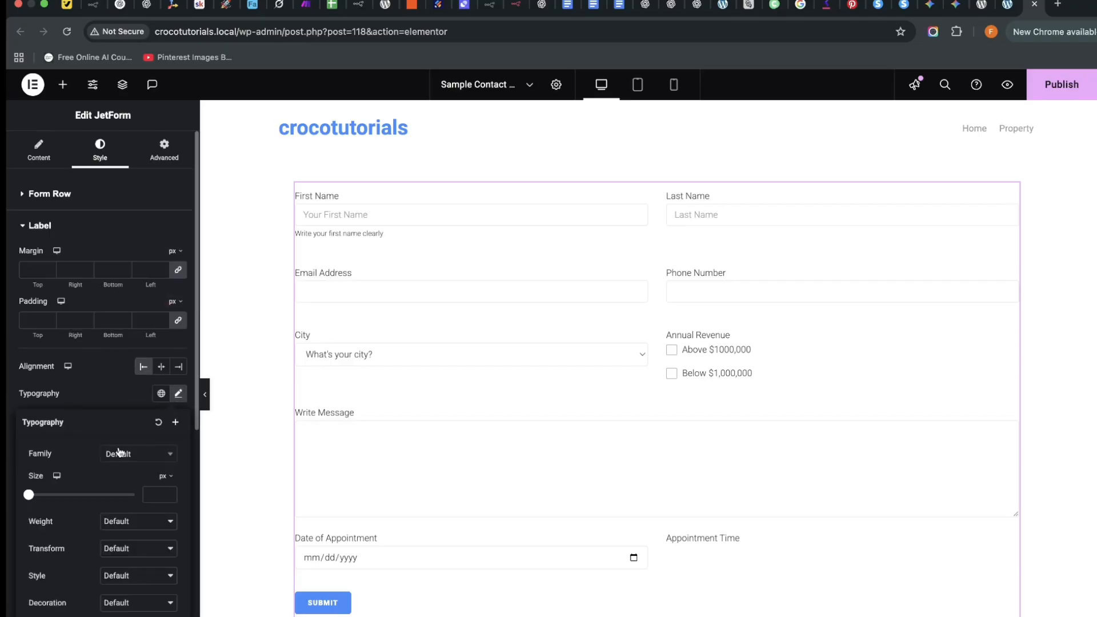
pyautogui.click(147, 458)
pyautogui.write('dm sans')
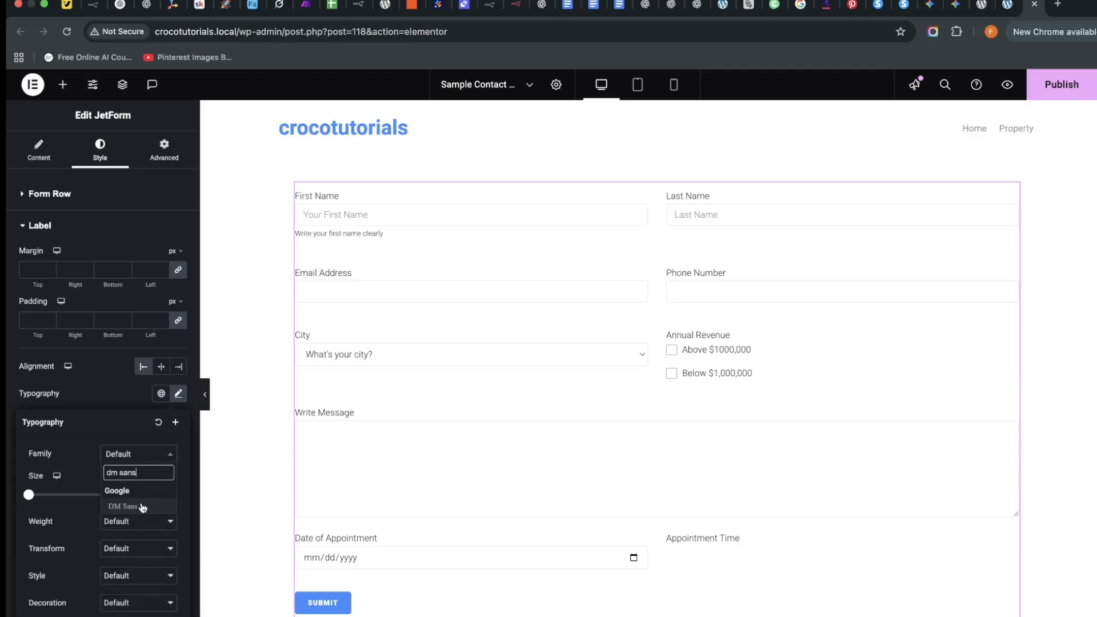
pyautogui.click(142, 507)
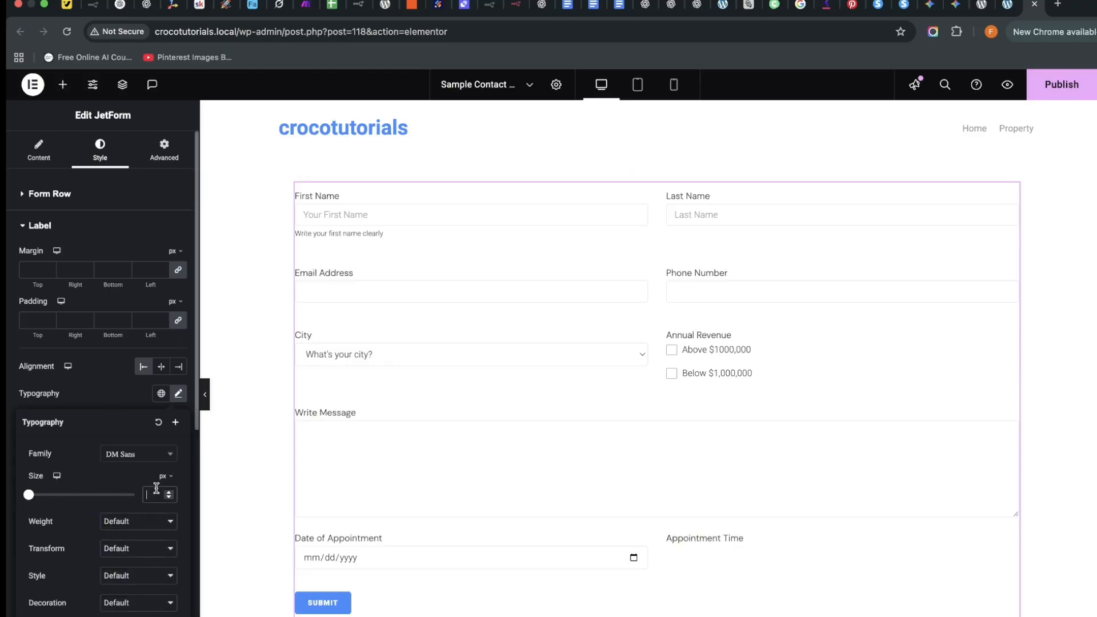
pyautogui.write('15')
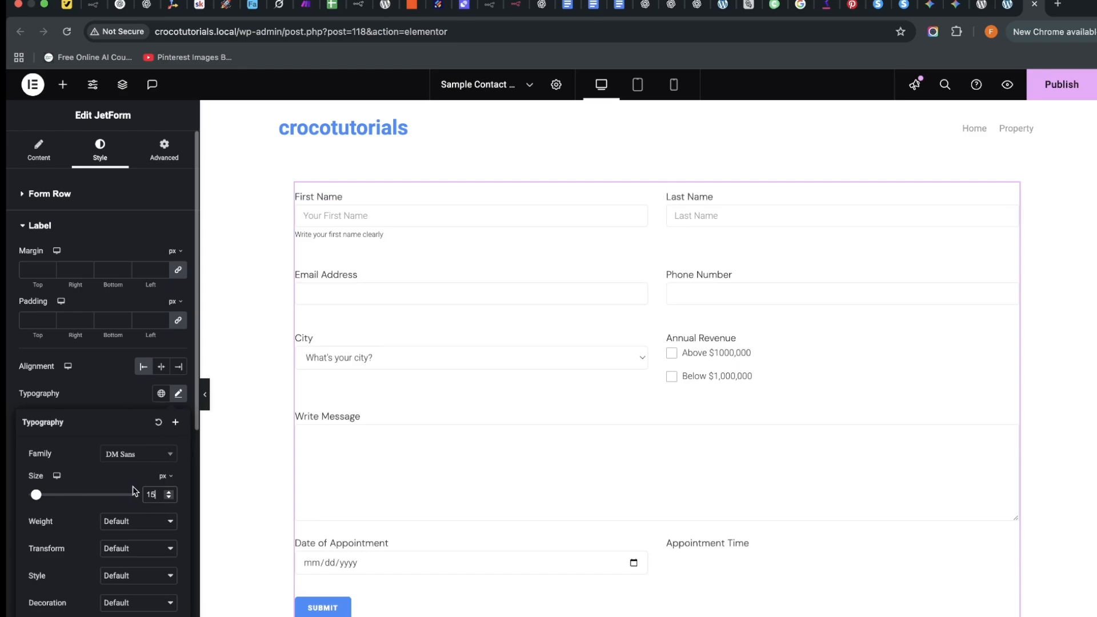
pyautogui.click(135, 521)
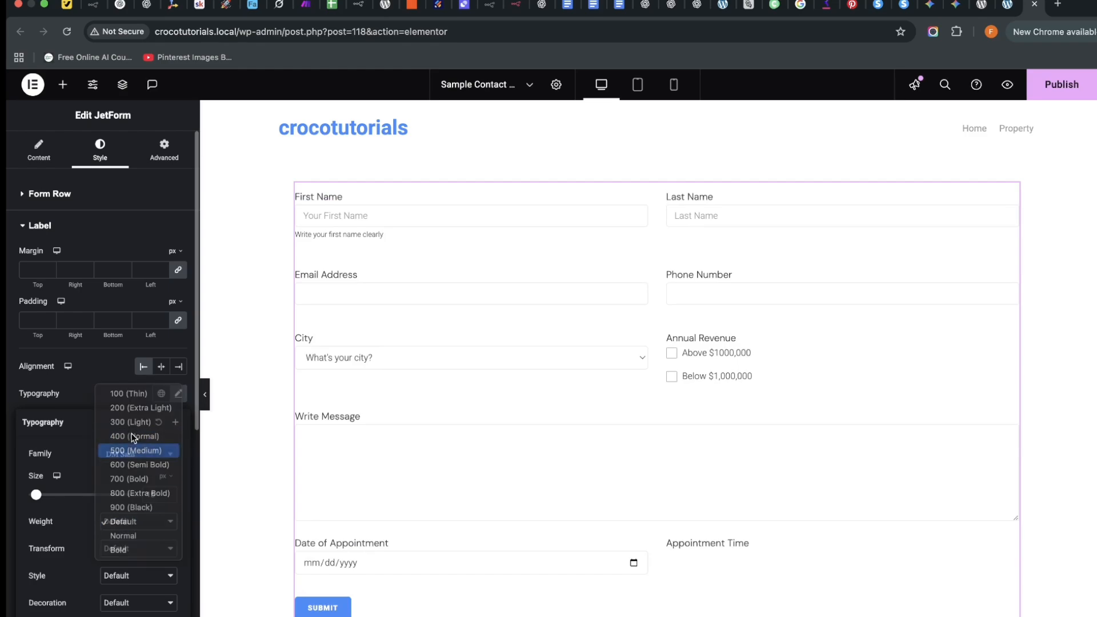
pyautogui.click(132, 434)
pyautogui.scroll(-1, 52, 514)
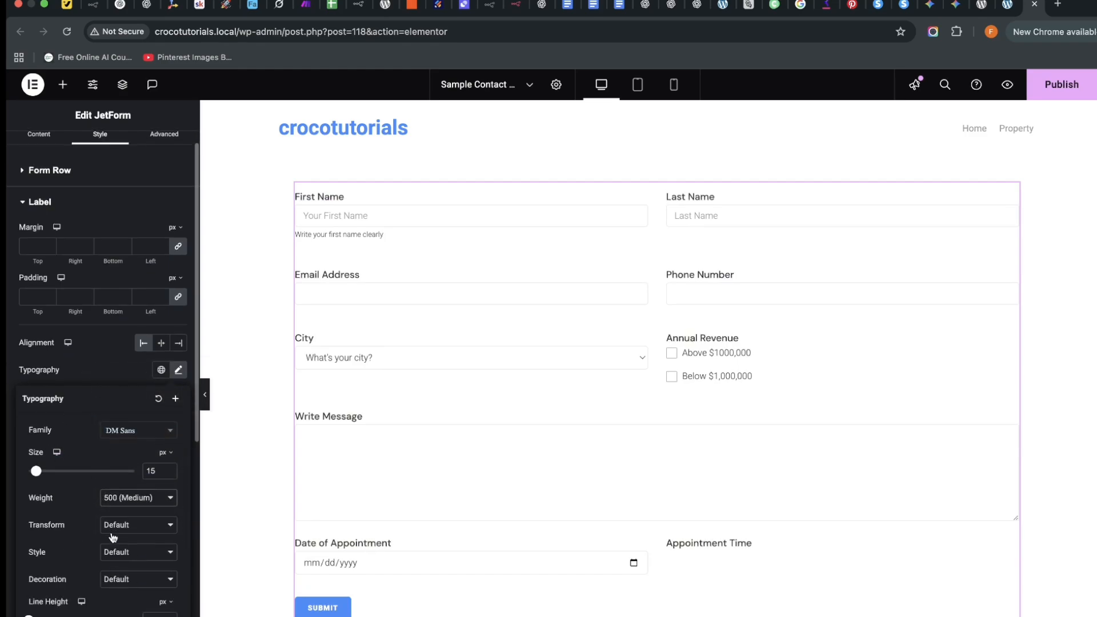
pyautogui.click(8, 489)
pyautogui.scroll(-3, 119, 317)
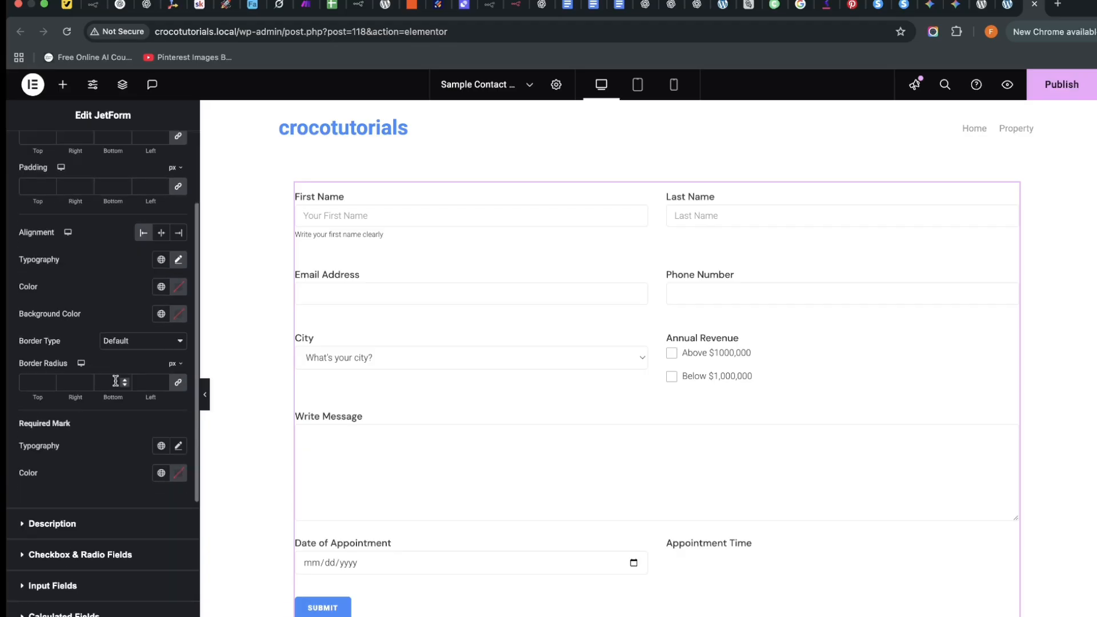
pyautogui.scroll(-1, 92, 502)
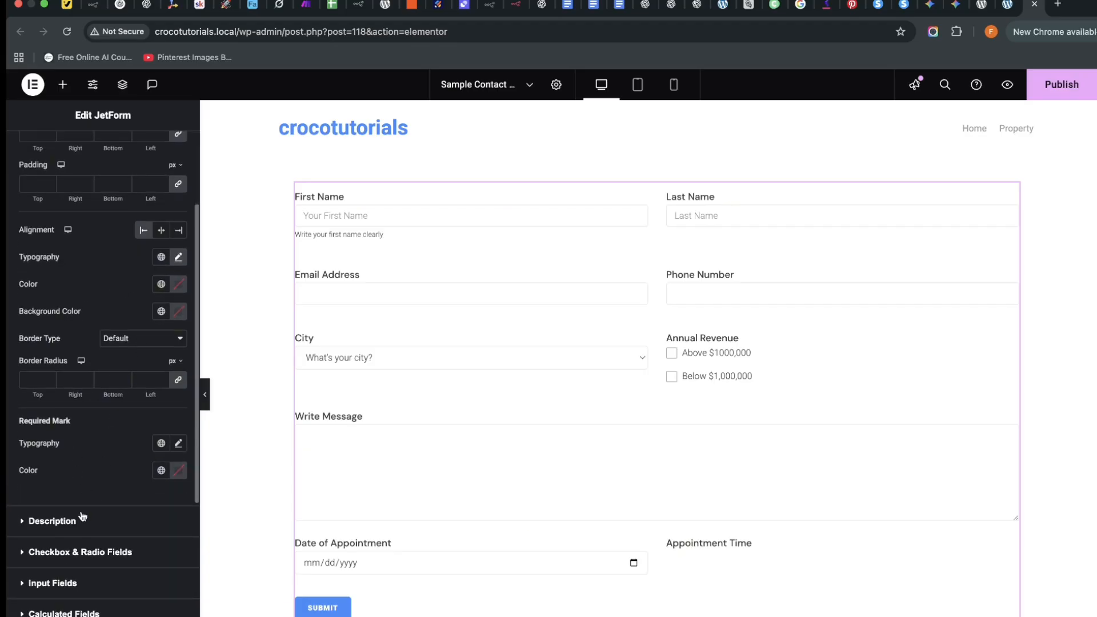
pyautogui.scroll(3, 122, 480)
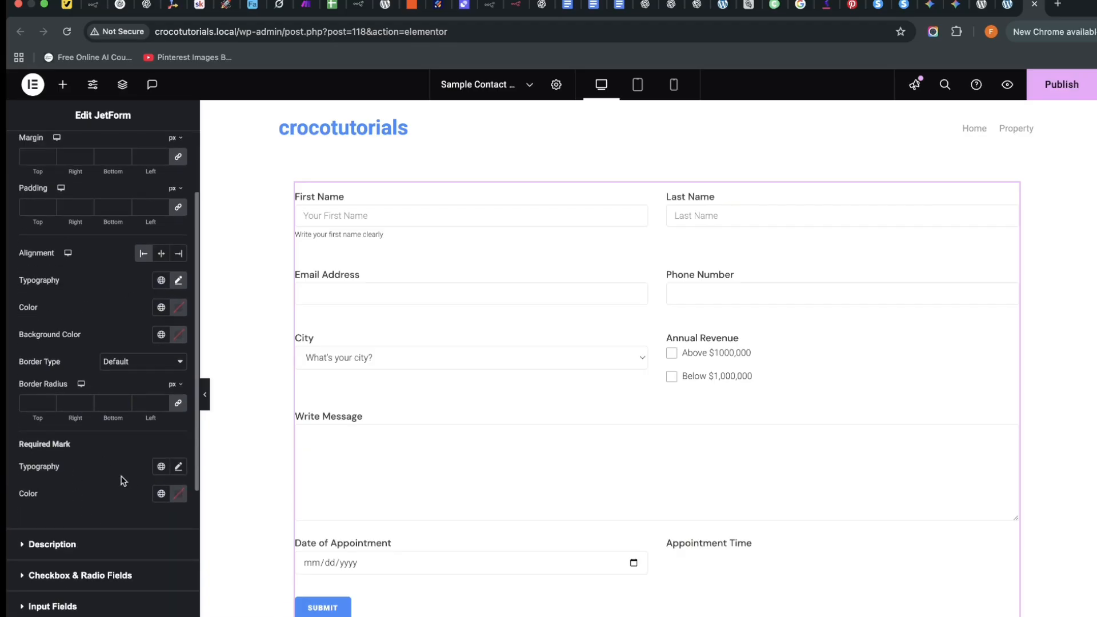
pyautogui.scroll(-5, 125, 445)
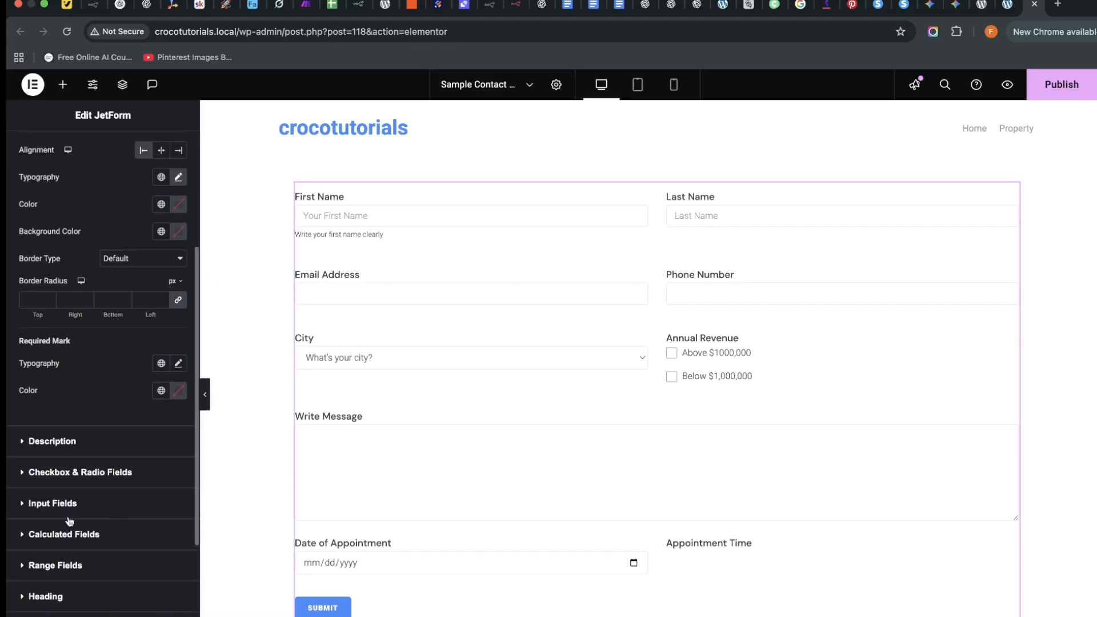
# Set the input fields' typography font family to DM Sans.
pyautogui.click(40, 503)
pyautogui.click(176, 353)
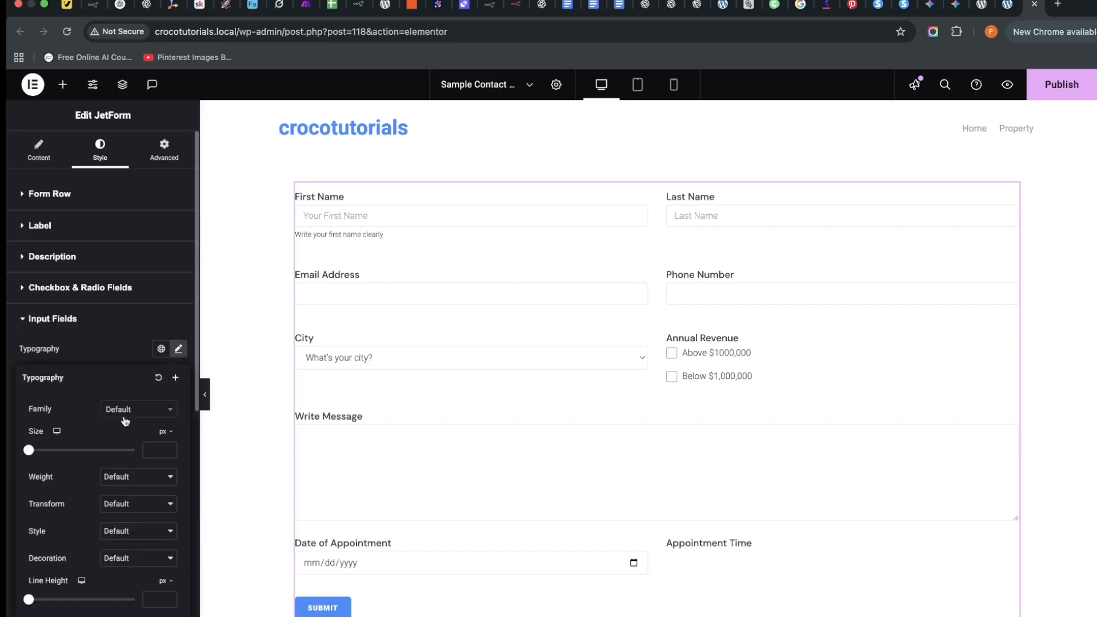
pyautogui.click(126, 417)
pyautogui.write('dm sans')
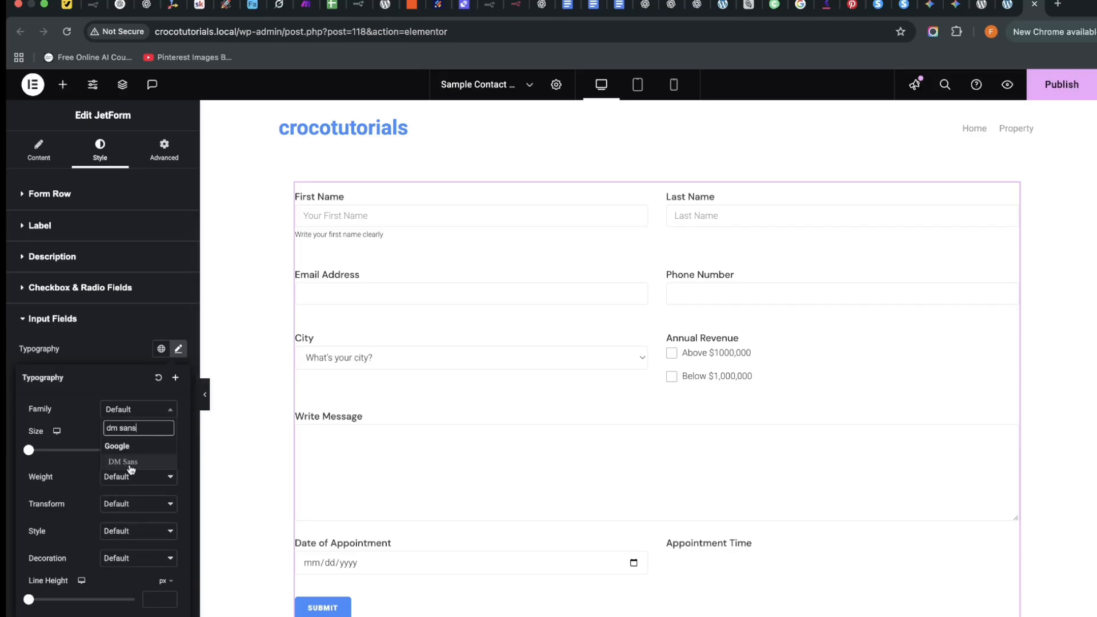
pyautogui.click(131, 467)
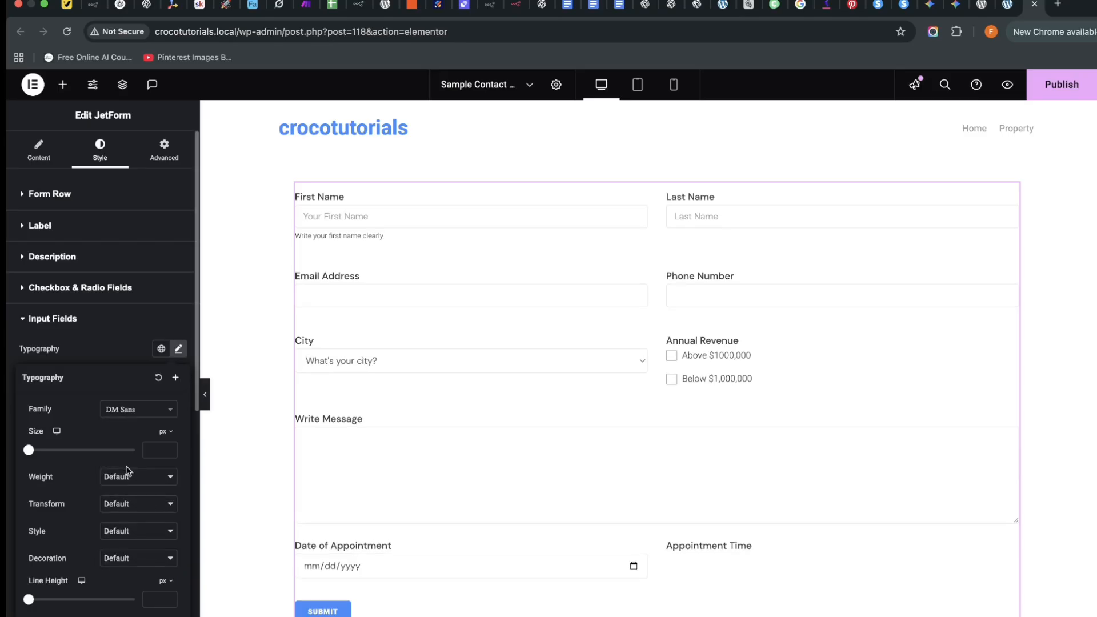
pyautogui.scroll(-5, 90, 519)
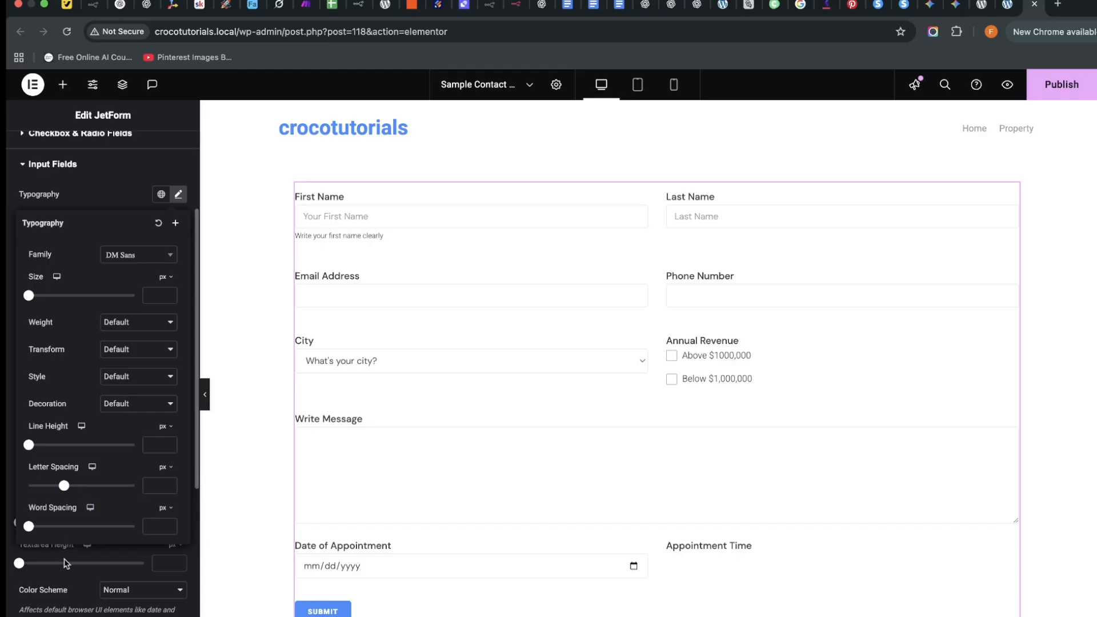
pyautogui.scroll(-1, 65, 560)
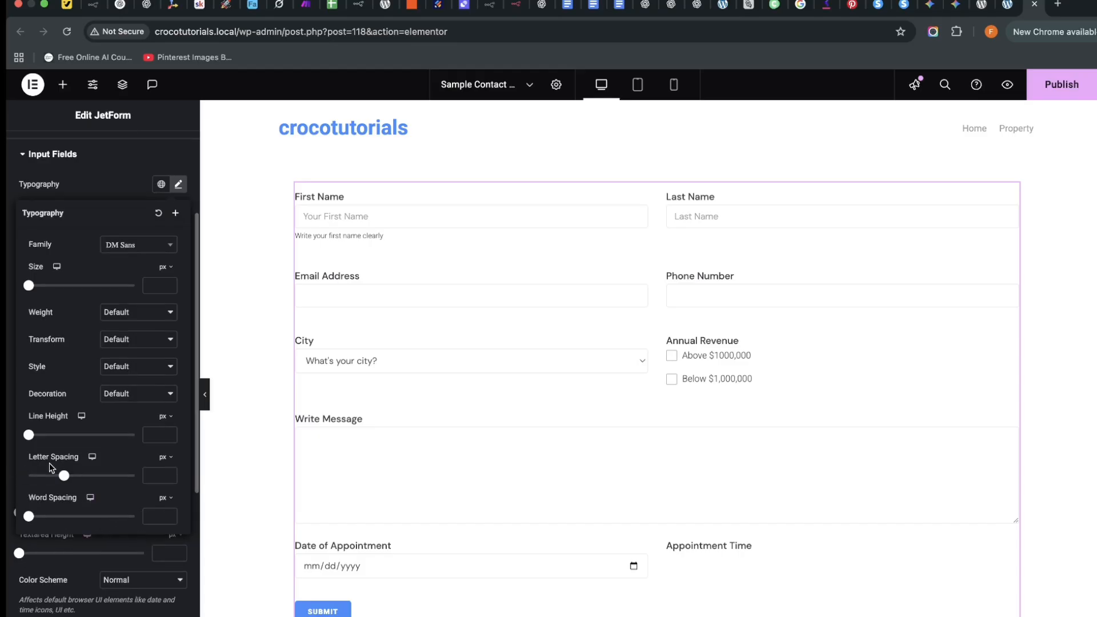
pyautogui.click(9, 461)
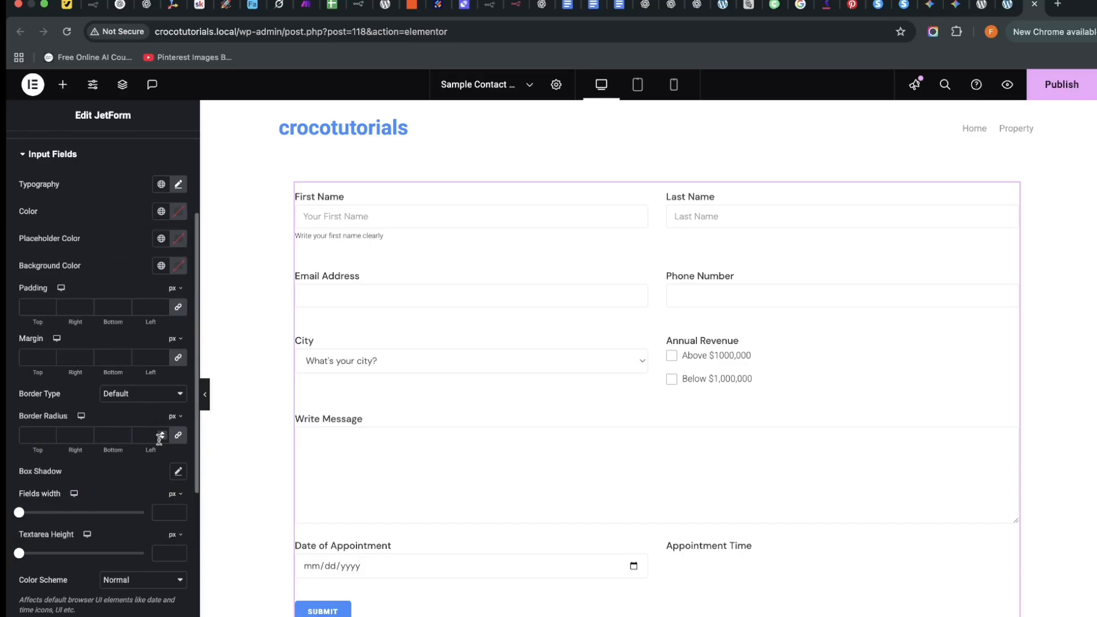
# Give the input fields a solid 1 px light grey border.
pyautogui.click(149, 397)
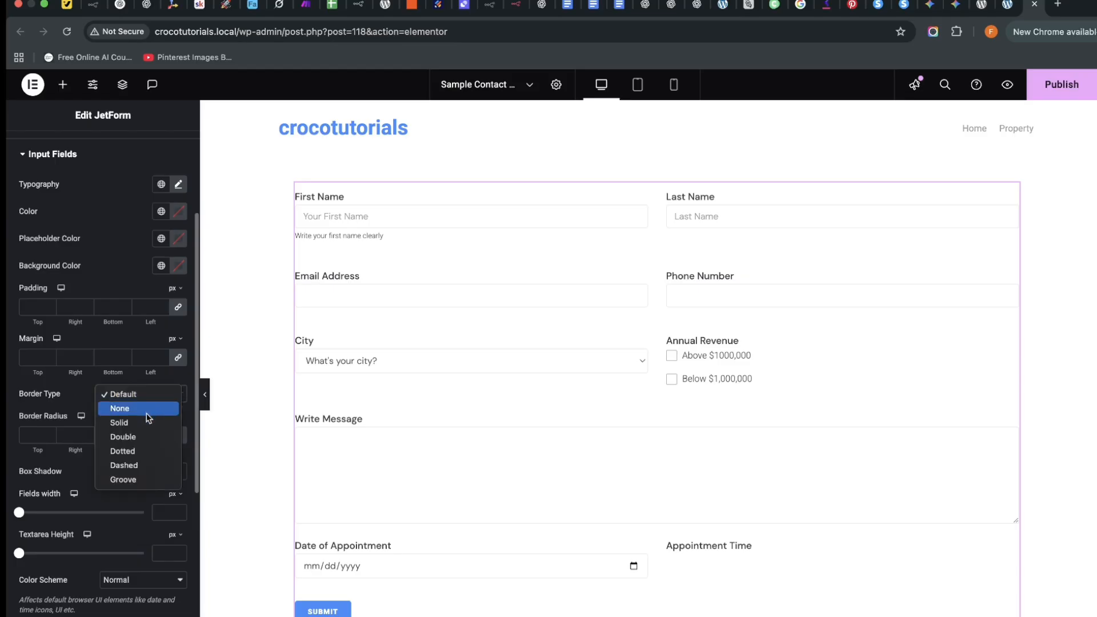
pyautogui.click(121, 423)
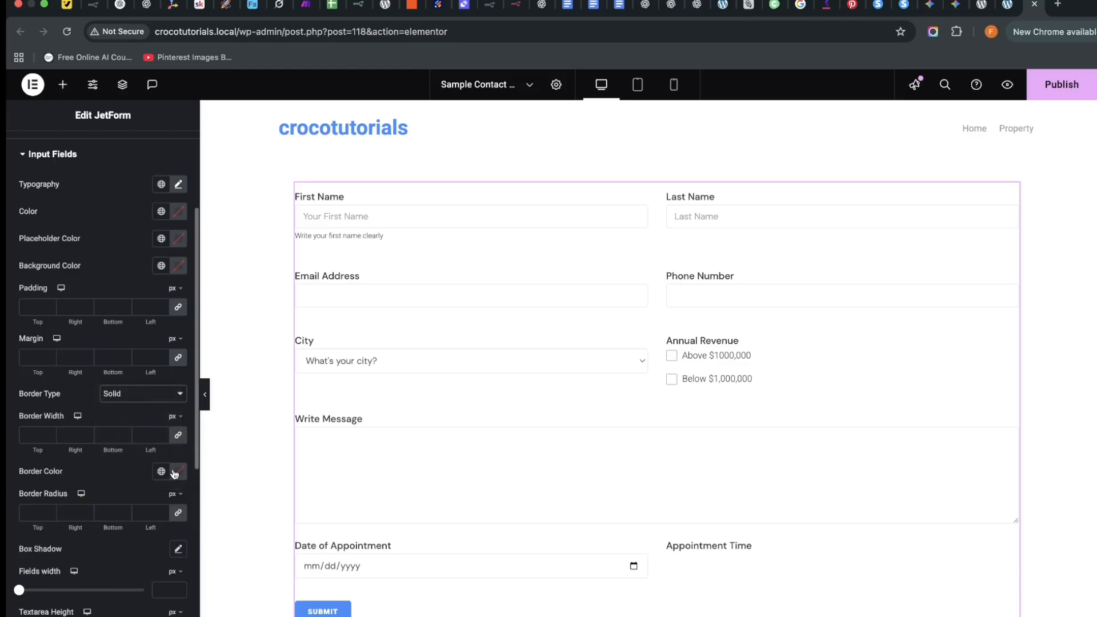
pyautogui.click(177, 478)
pyautogui.click(253, 544)
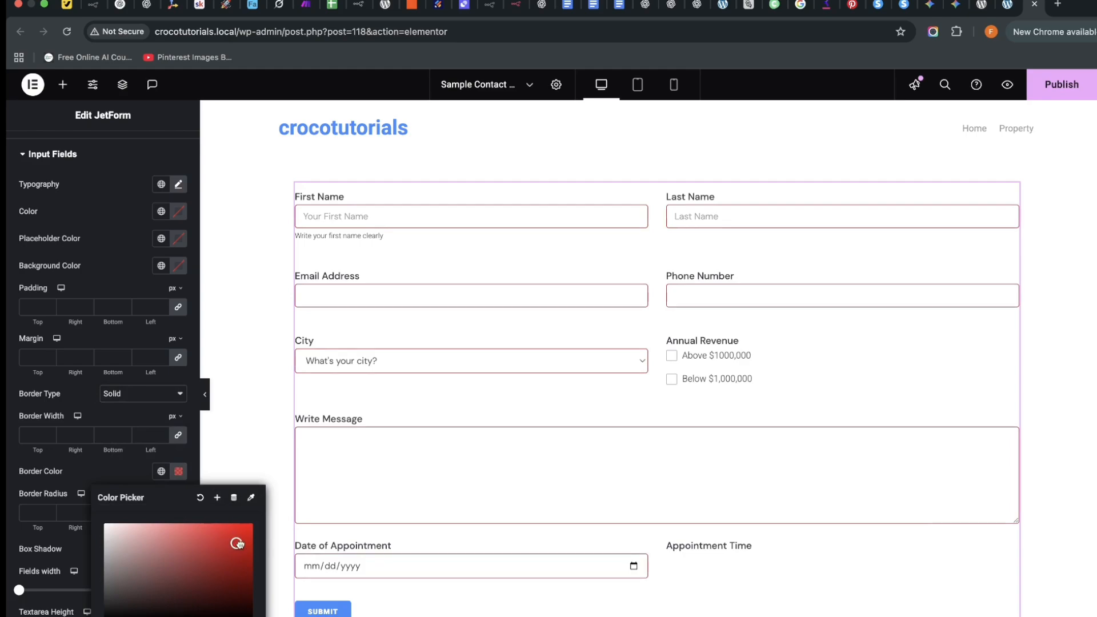
pyautogui.moveTo(252, 544); pyautogui.dragTo(104, 615)
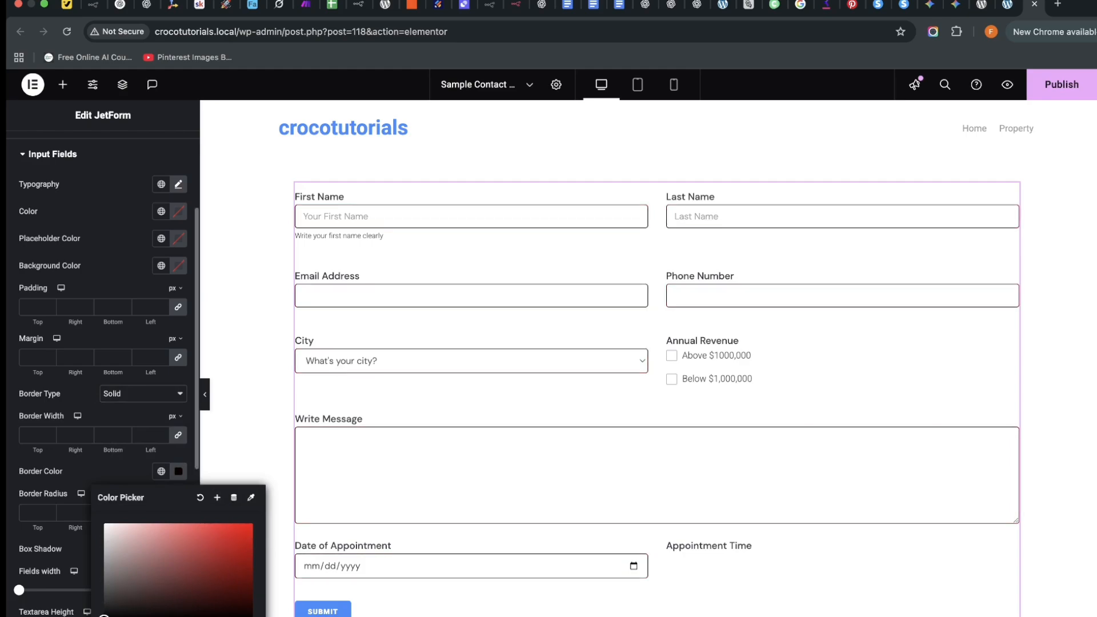
pyautogui.click(149, 436)
pyautogui.write('1')
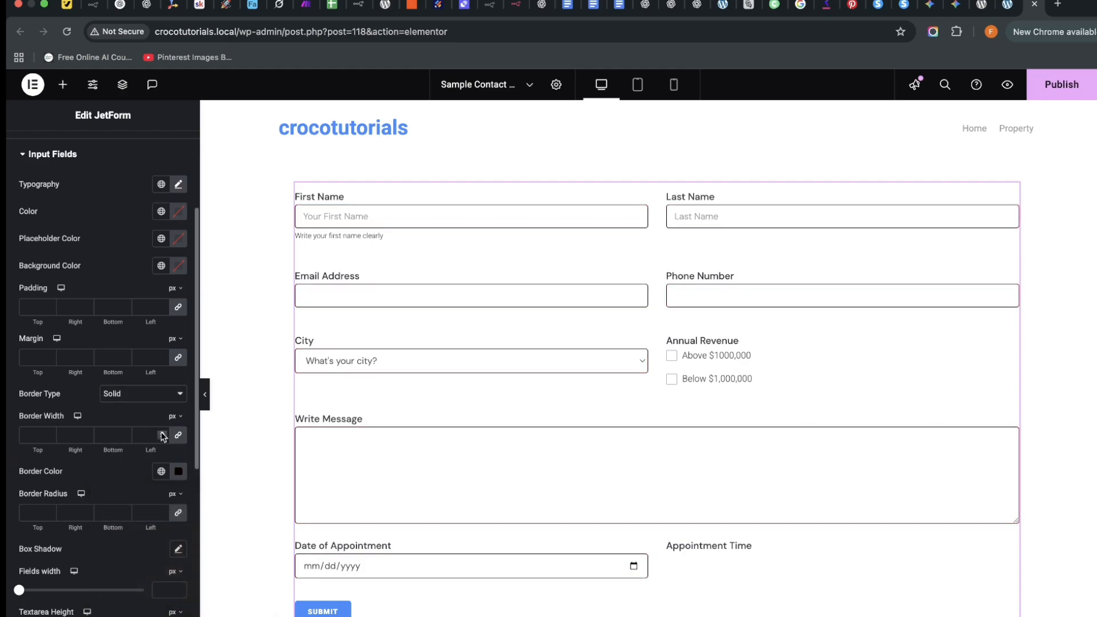
pyautogui.click(179, 471)
pyautogui.moveTo(117, 555); pyautogui.dragTo(93, 558)
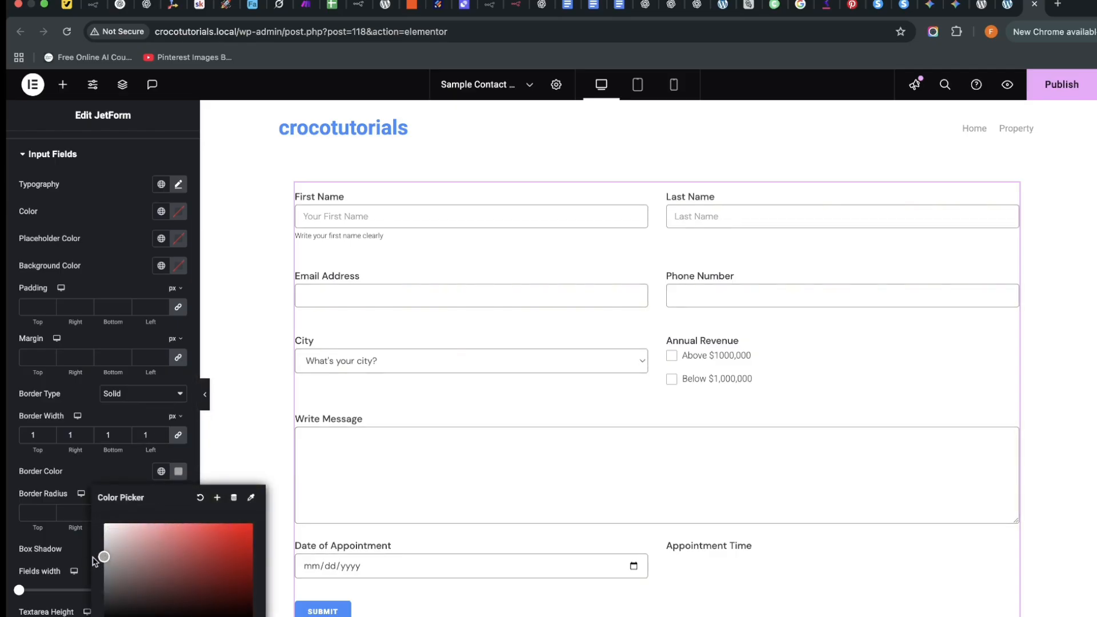
pyautogui.click(8, 535)
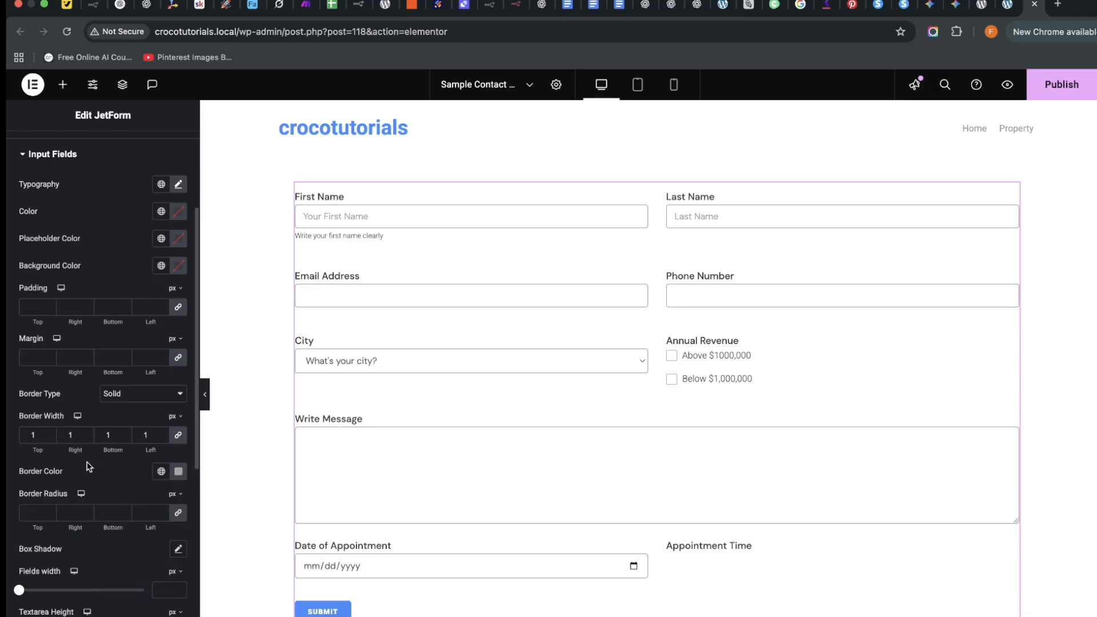
pyautogui.scroll(-7, 91, 467)
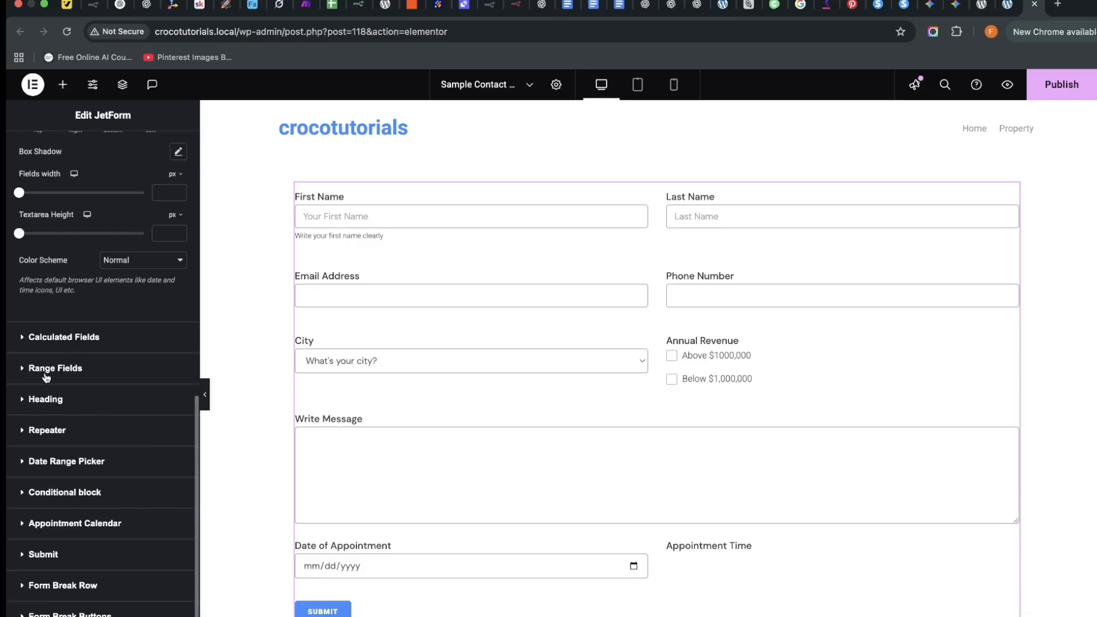
pyautogui.scroll(-3, 74, 468)
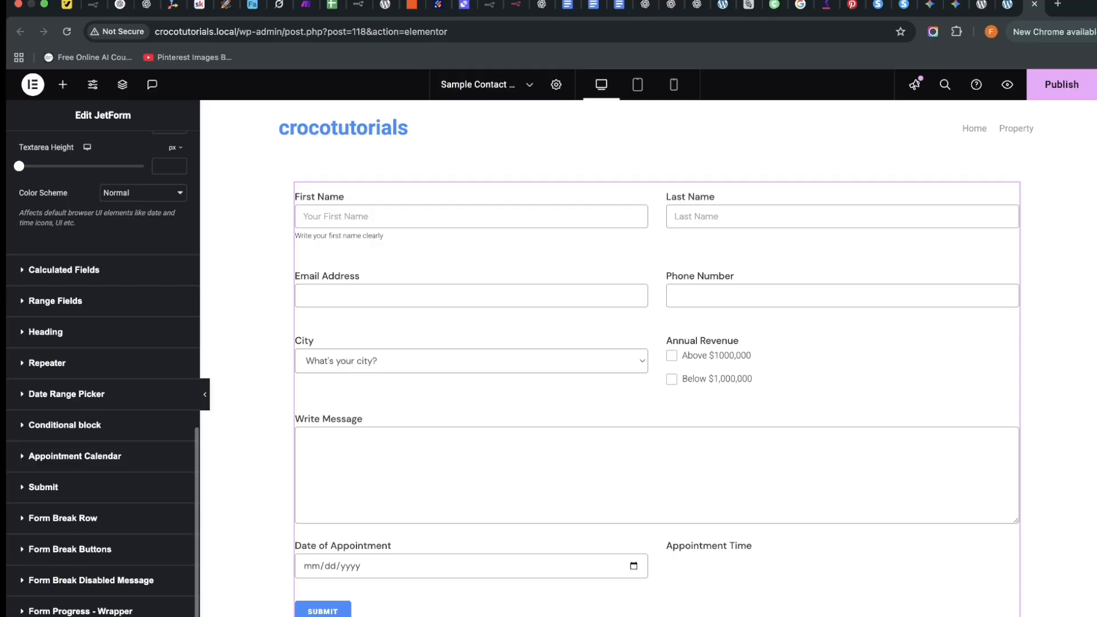
# Give the Submit button a black background and white text colour.
pyautogui.click(22, 487)
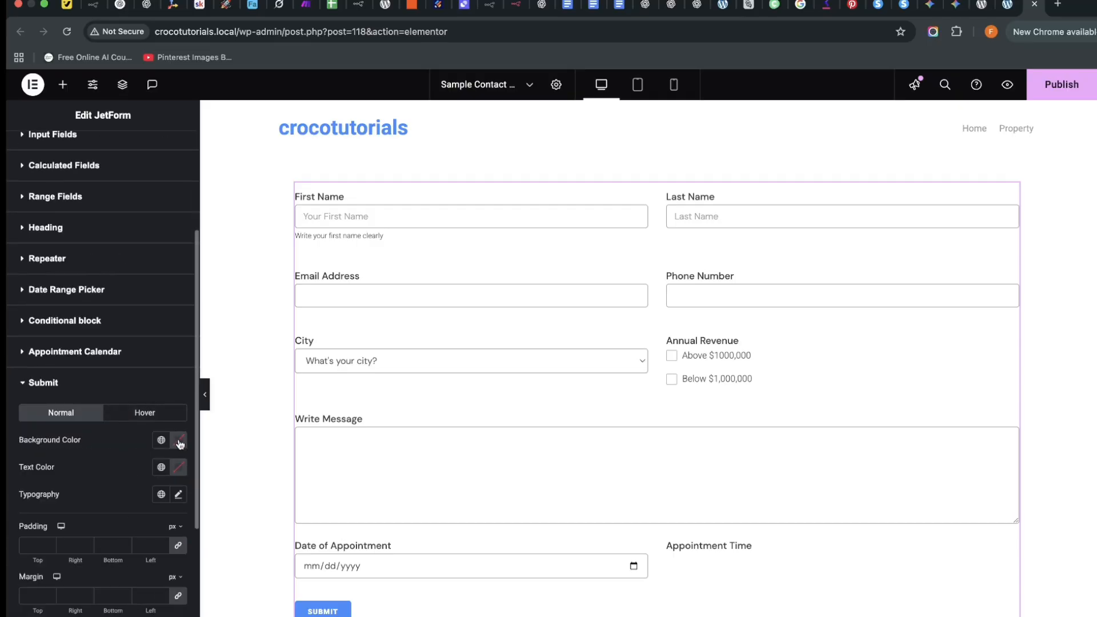
pyautogui.click(181, 444)
pyautogui.moveTo(112, 570); pyautogui.dragTo(102, 588)
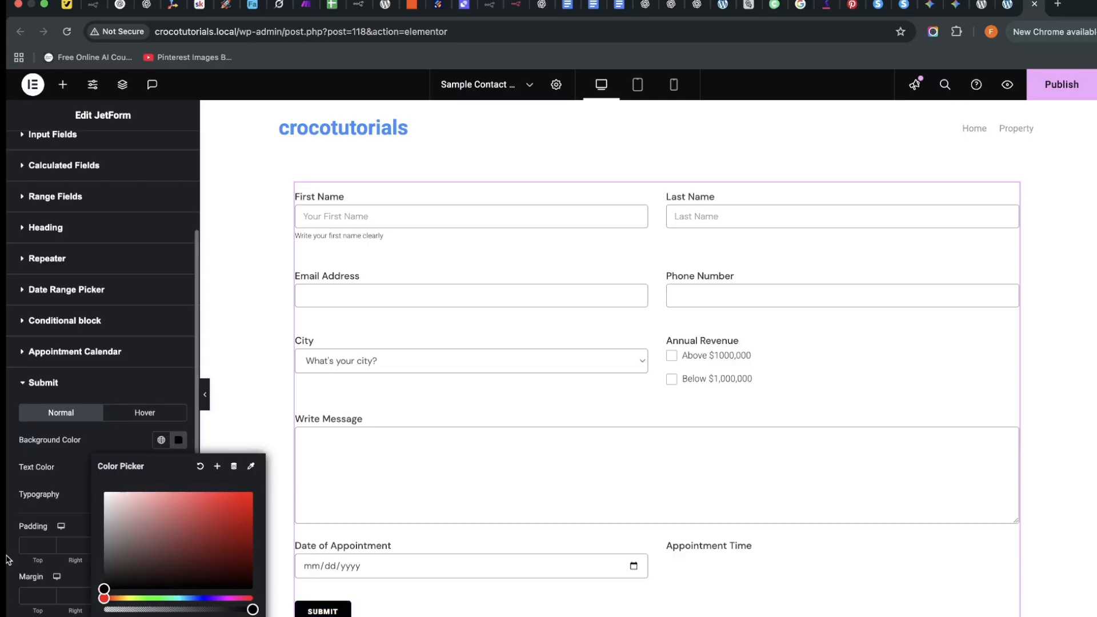
pyautogui.click(8, 559)
pyautogui.click(178, 467)
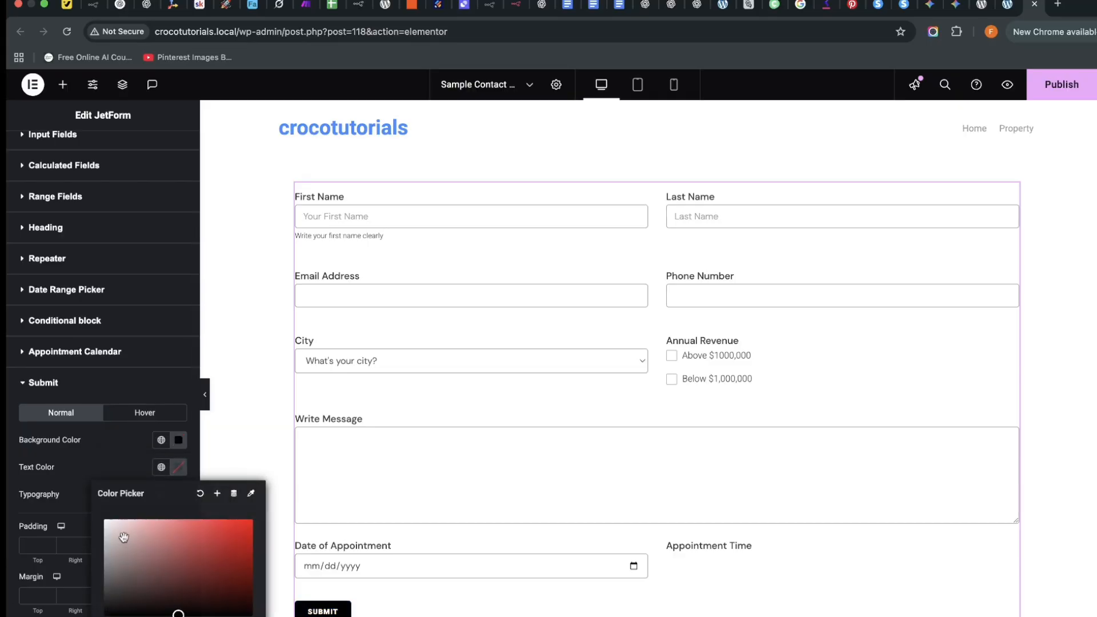
pyautogui.moveTo(122, 536); pyautogui.dragTo(56, 485)
pyautogui.click(8, 521)
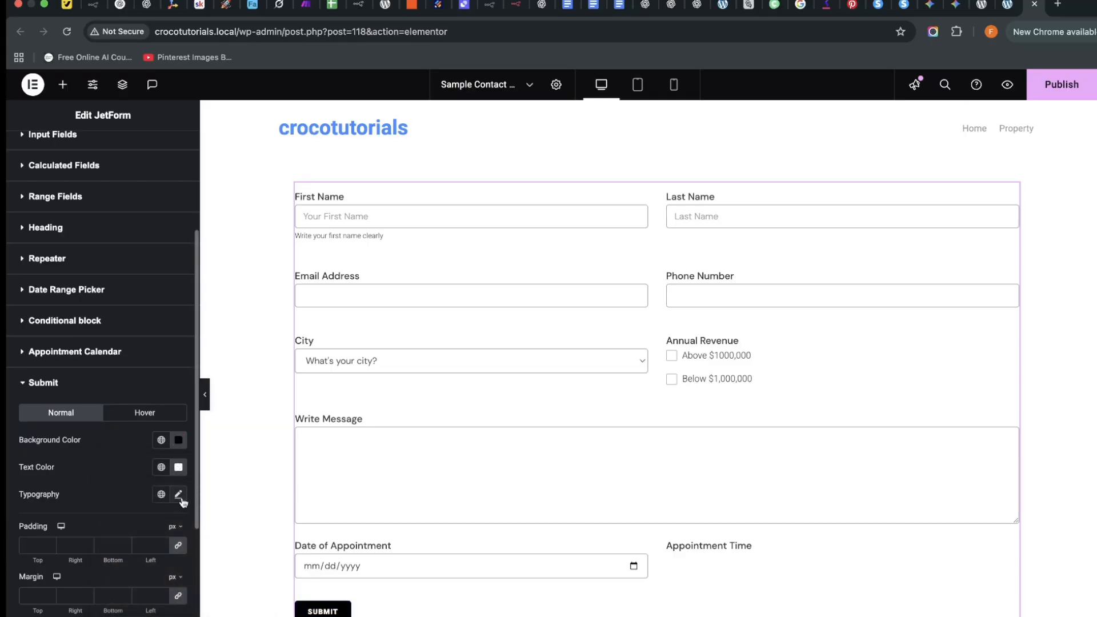
# Set the Submit button's typography font family to DM Sans.
pyautogui.click(179, 494)
pyautogui.click(159, 556)
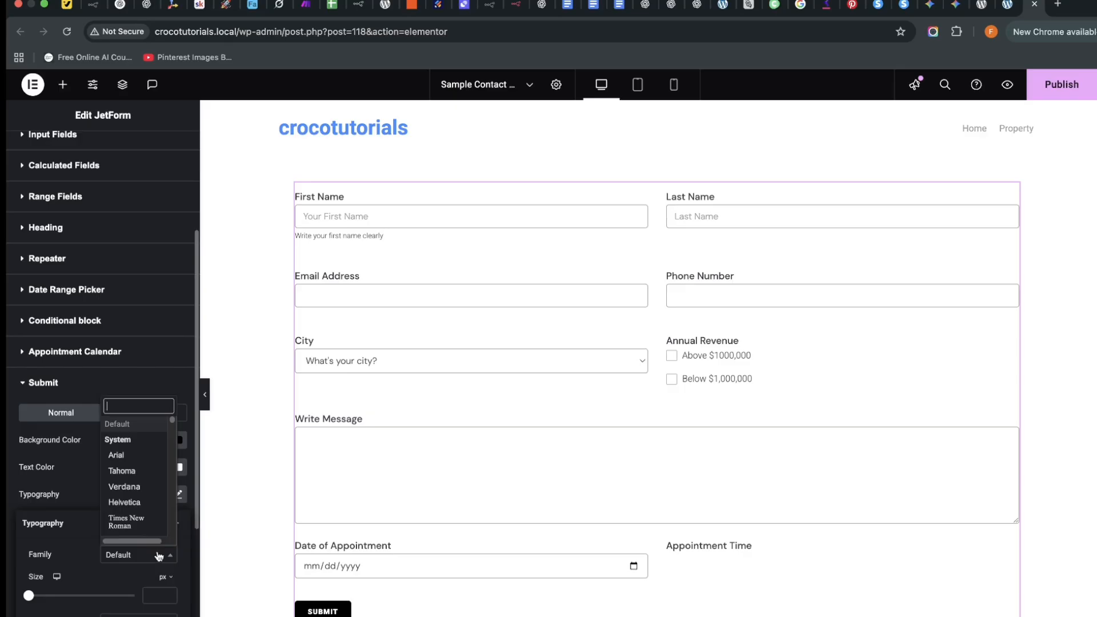
pyautogui.write('dm sans')
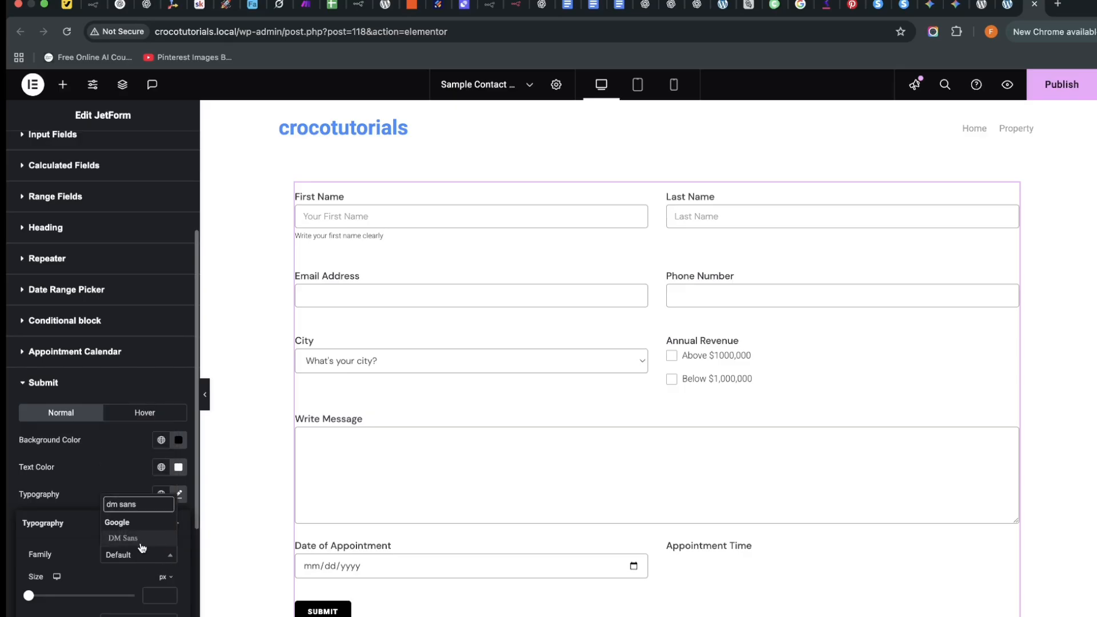
pyautogui.click(137, 538)
pyautogui.scroll(-4, 87, 596)
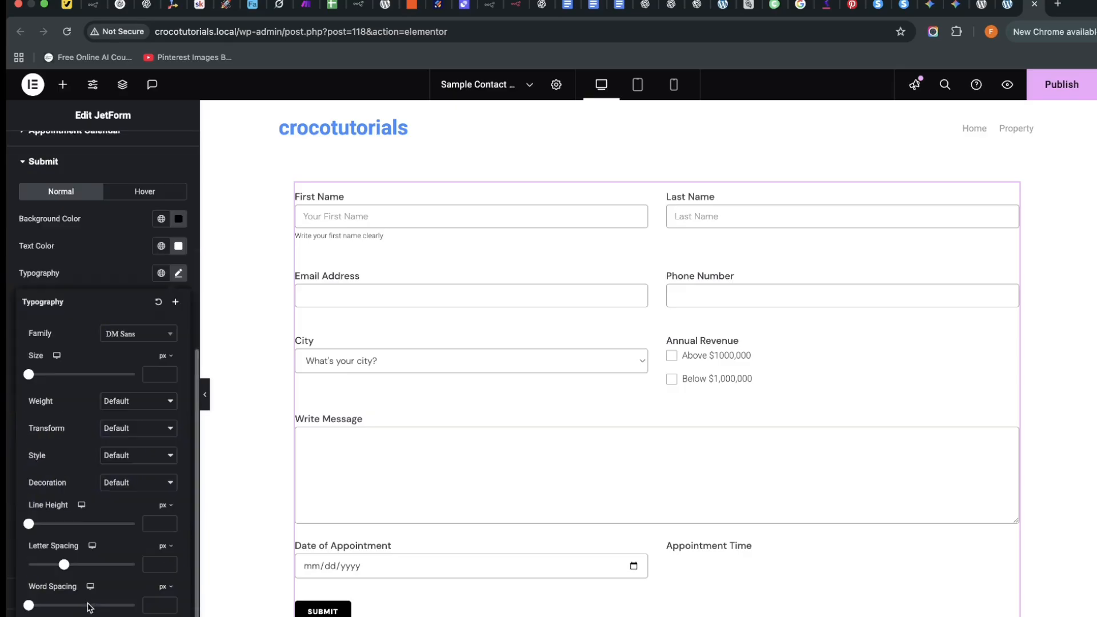
pyautogui.click(9, 540)
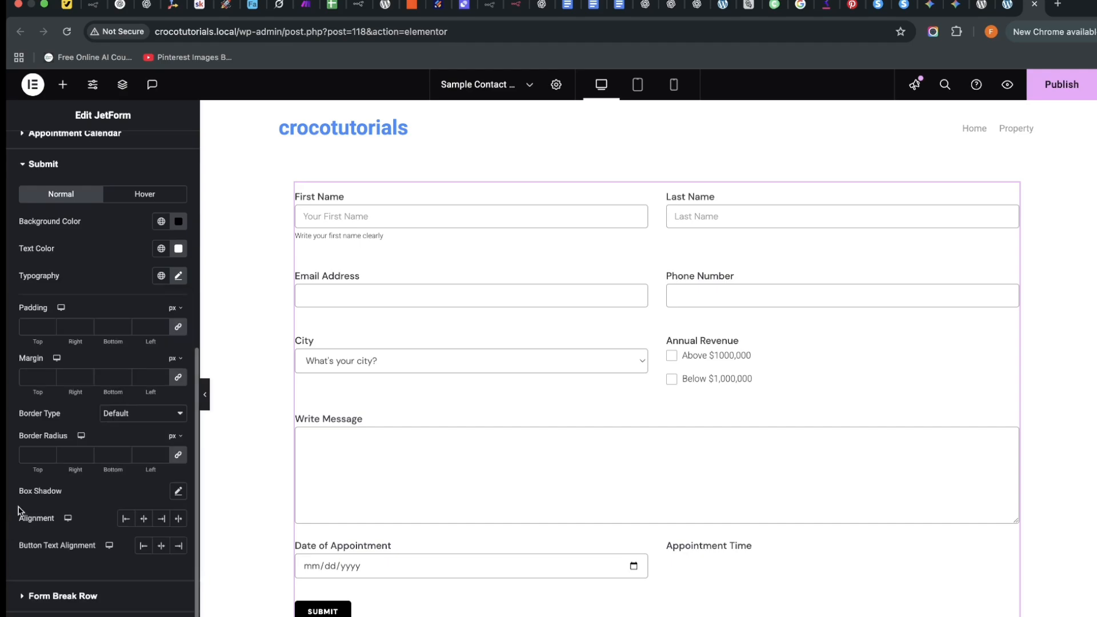
# Set the button padding to 20, 50, 20, 50 px and publish the page.
pyautogui.click(37, 330)
pyautogui.write('20')
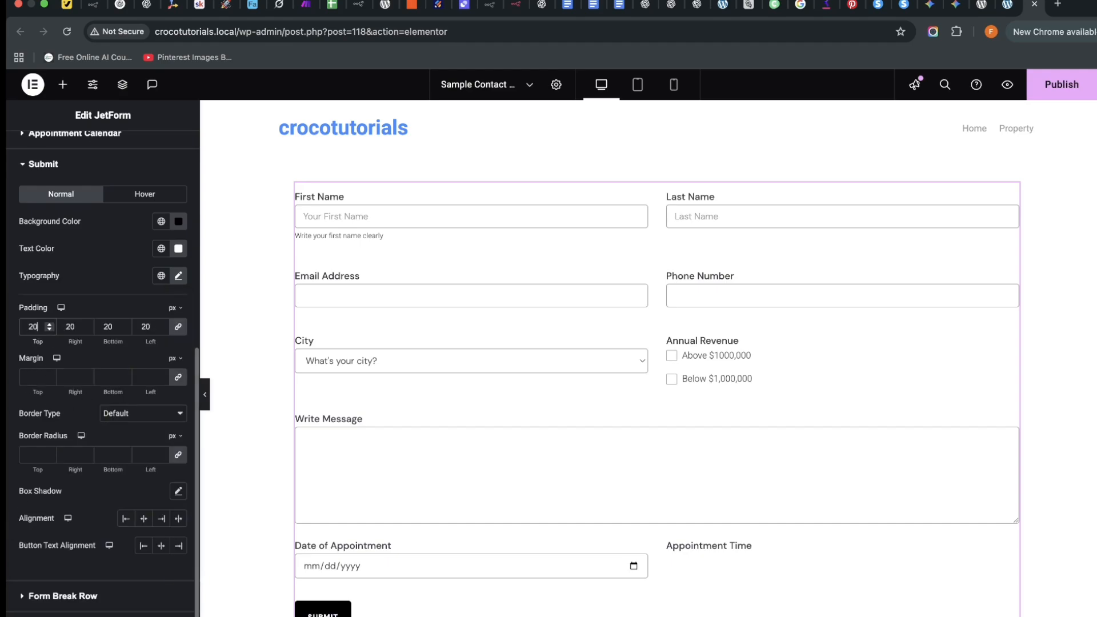
pyautogui.doubleClick(71, 326)
pyautogui.write('50')
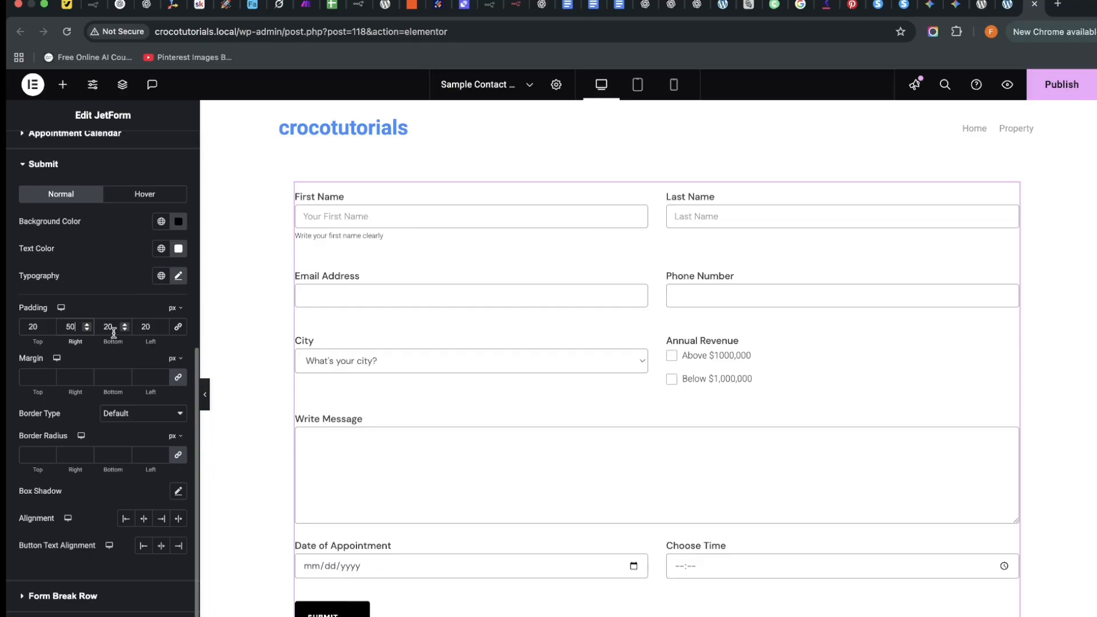
pyautogui.doubleClick(138, 327)
pyautogui.write('0')
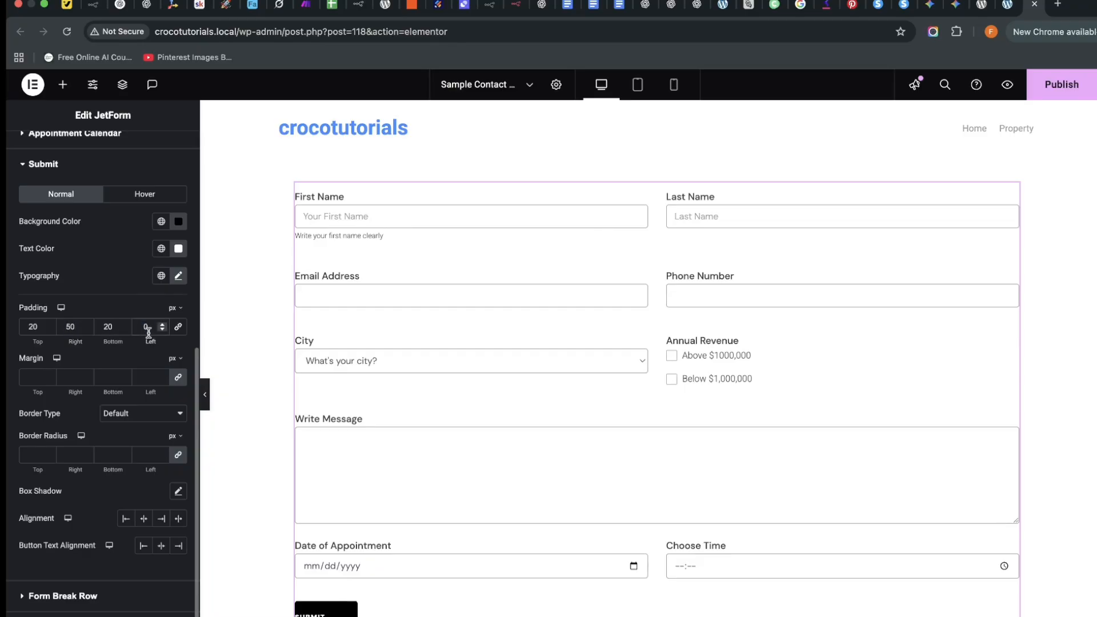
pyautogui.write('50')
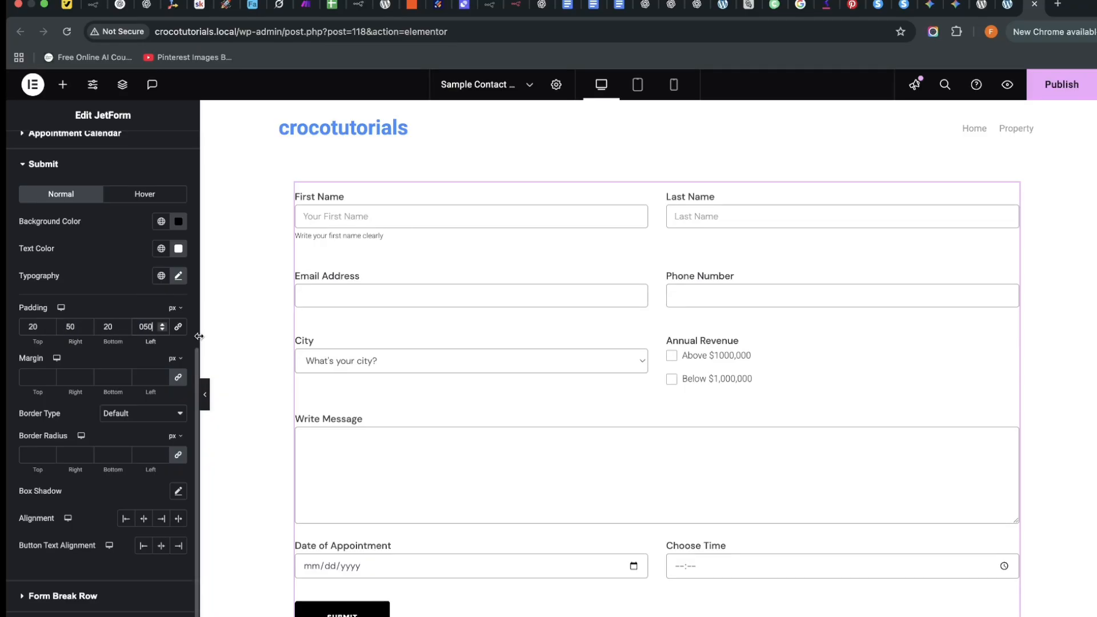
pyautogui.click(1062, 84)
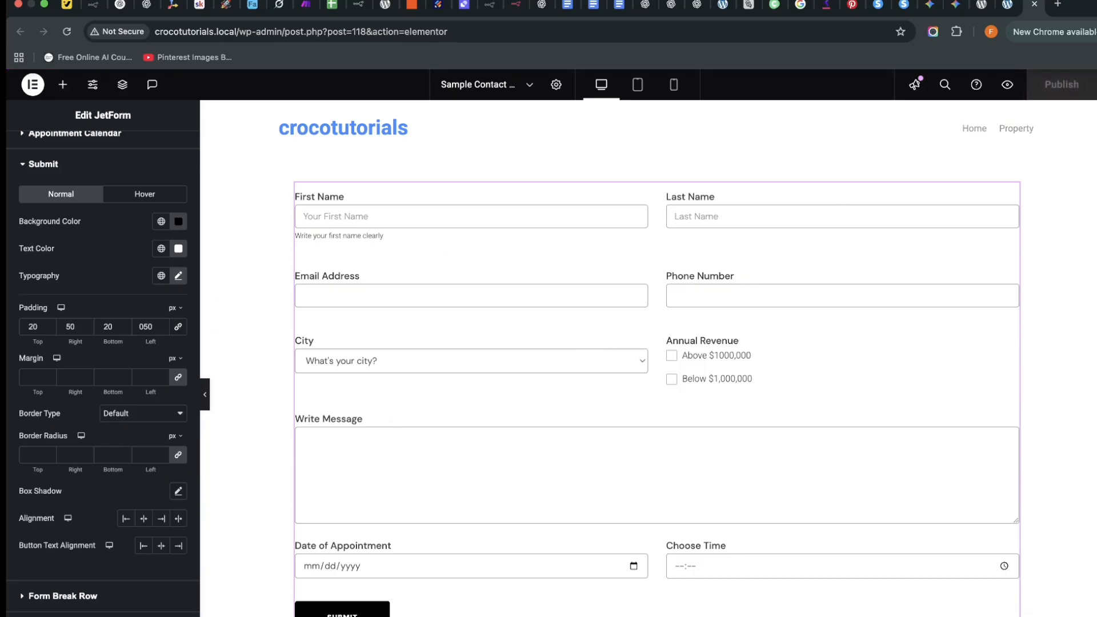
# Preview the contact page and fill in the last name, email address and phone number.
pyautogui.click(1006, 85)
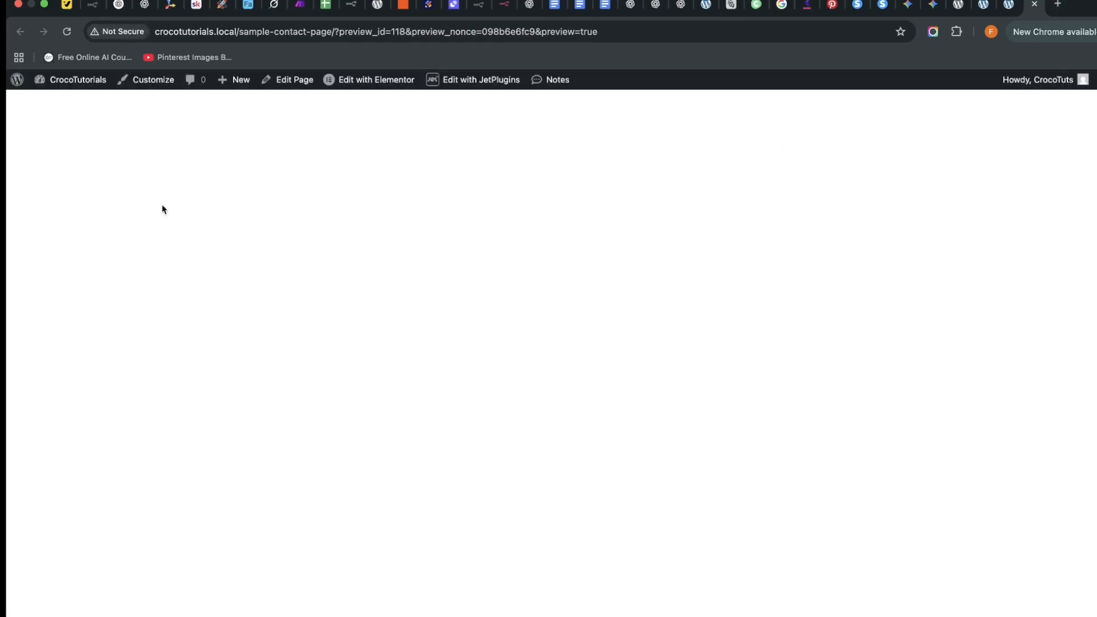
pyautogui.scroll(-1, 503, 261)
pyautogui.scroll(1, 456, 265)
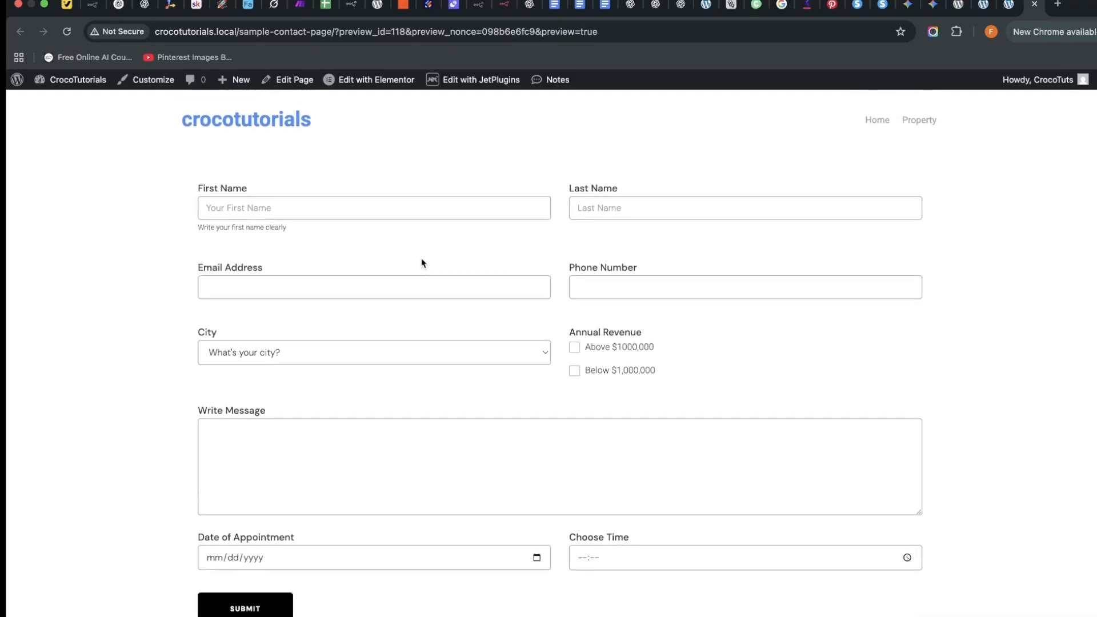
pyautogui.click(399, 214)
pyautogui.click(354, 243)
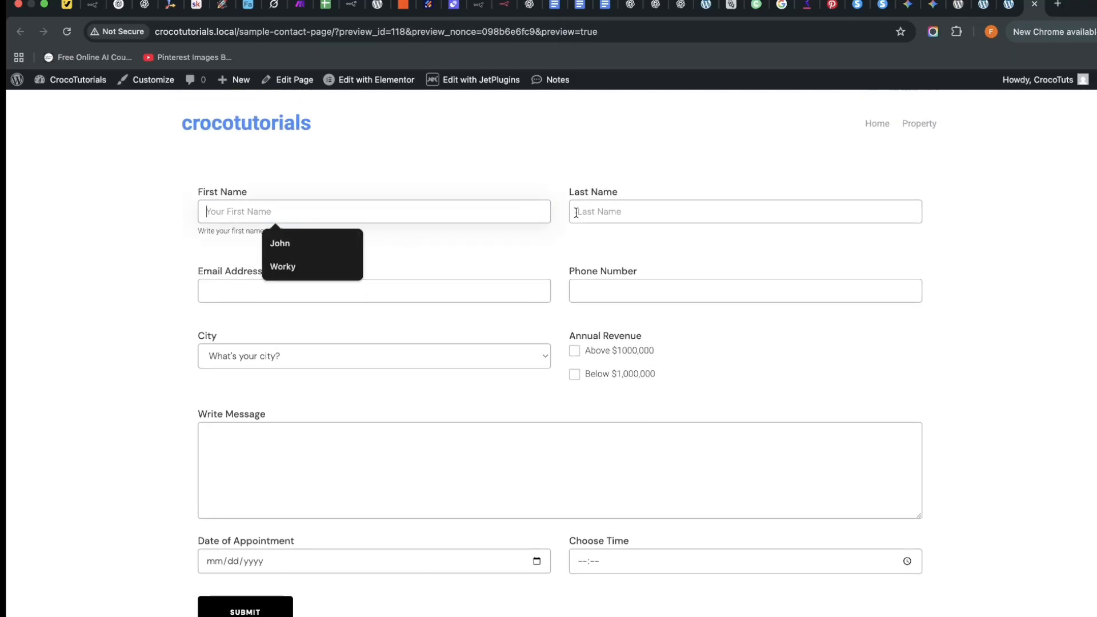
pyautogui.click(577, 213)
pyautogui.click(646, 245)
pyautogui.click(367, 289)
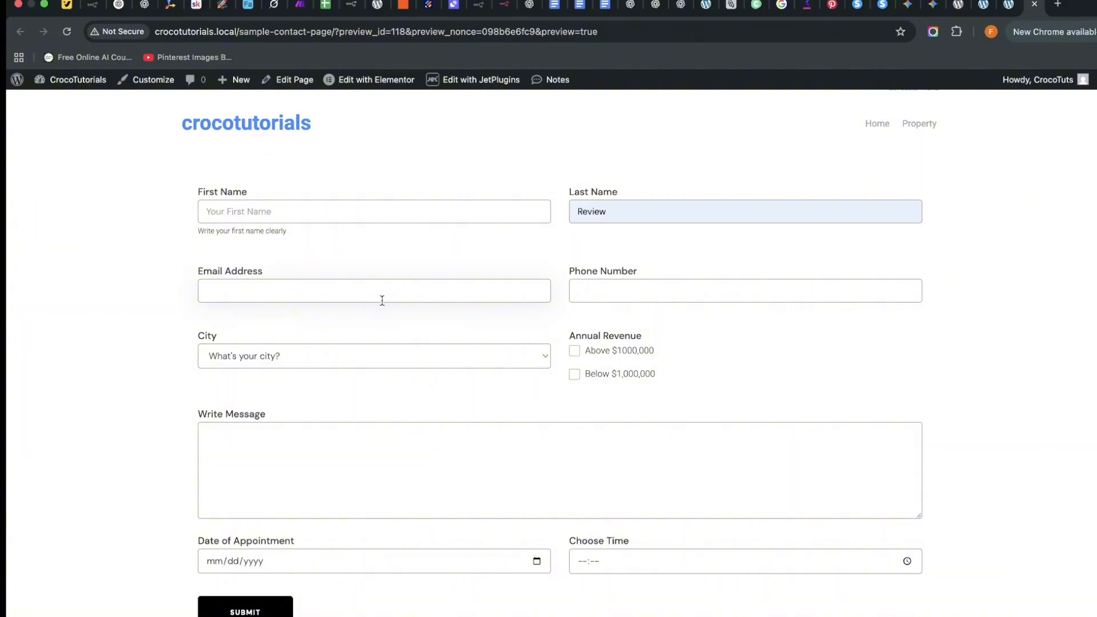
pyautogui.click(608, 295)
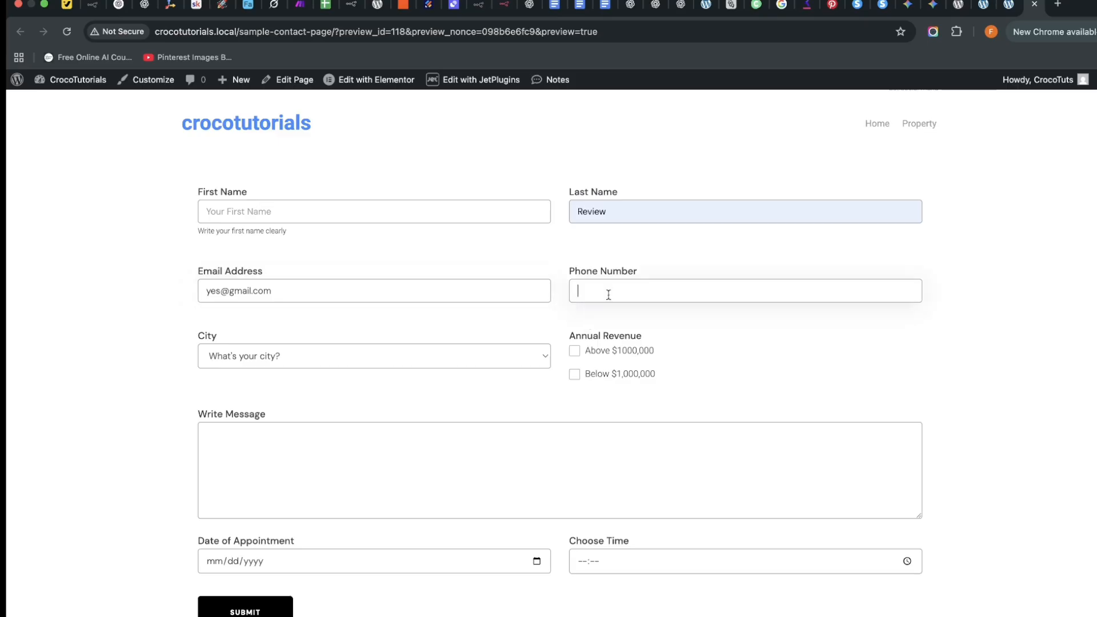
pyautogui.write('1234567890')
# Choose Nairobi as the city and write the message 'I want you to workah'.
pyautogui.click(383, 346)
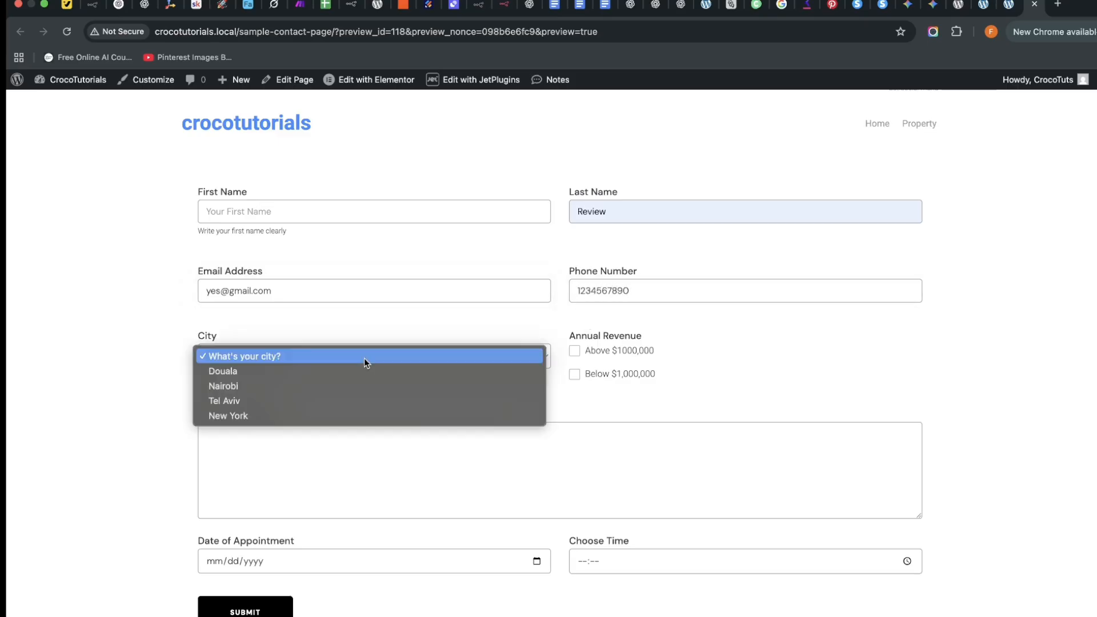
pyautogui.click(333, 385)
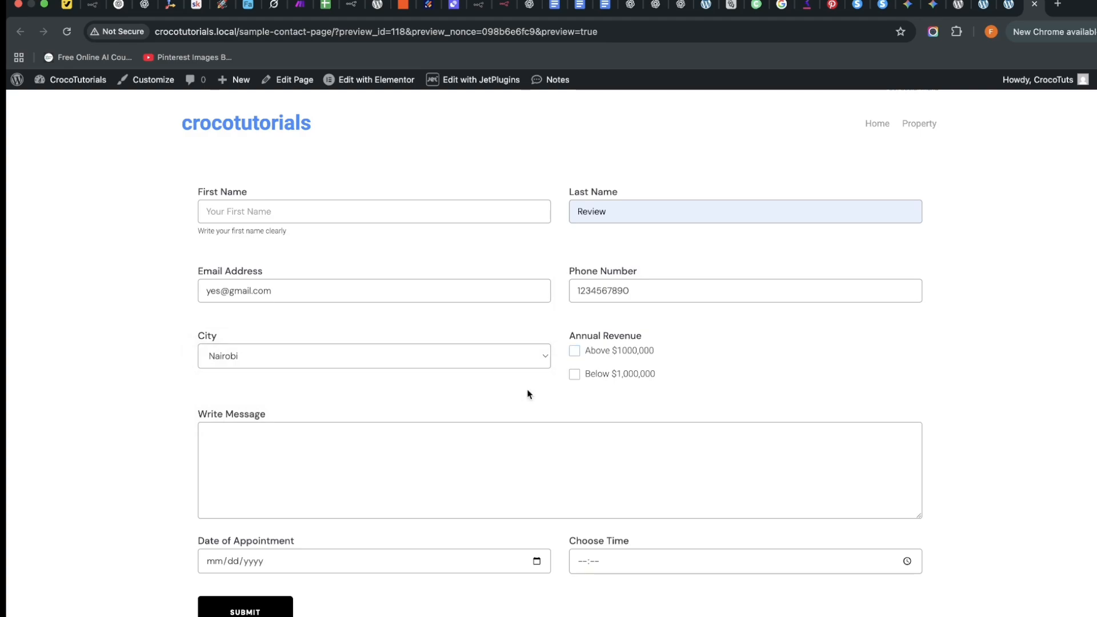
pyautogui.click(369, 465)
pyautogui.write('I want you')
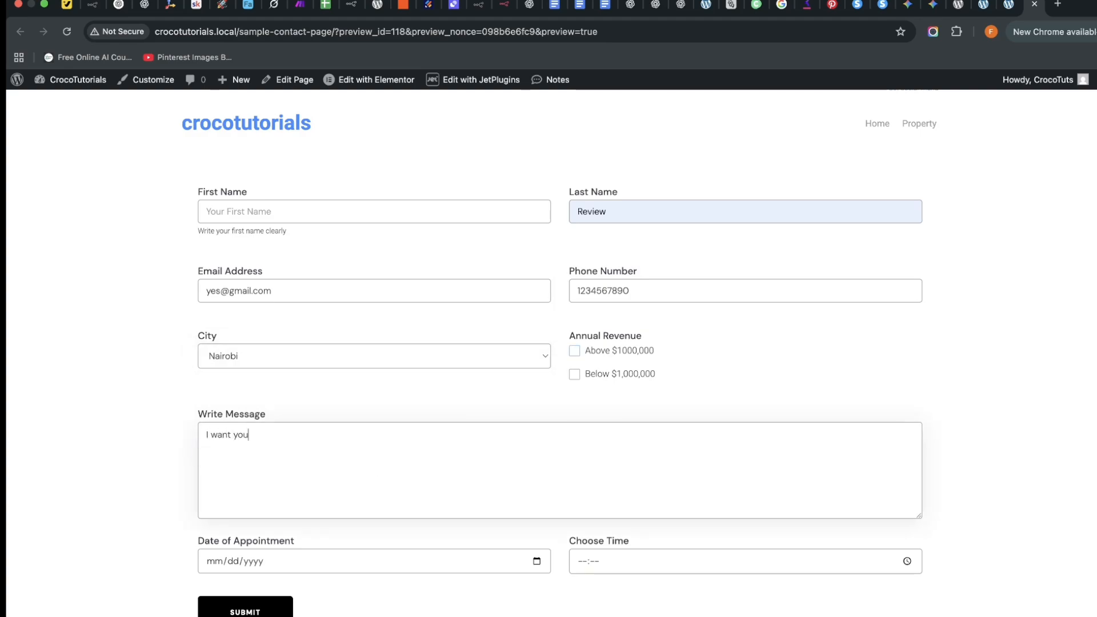
pyautogui.write(" to work for me. I've got m")
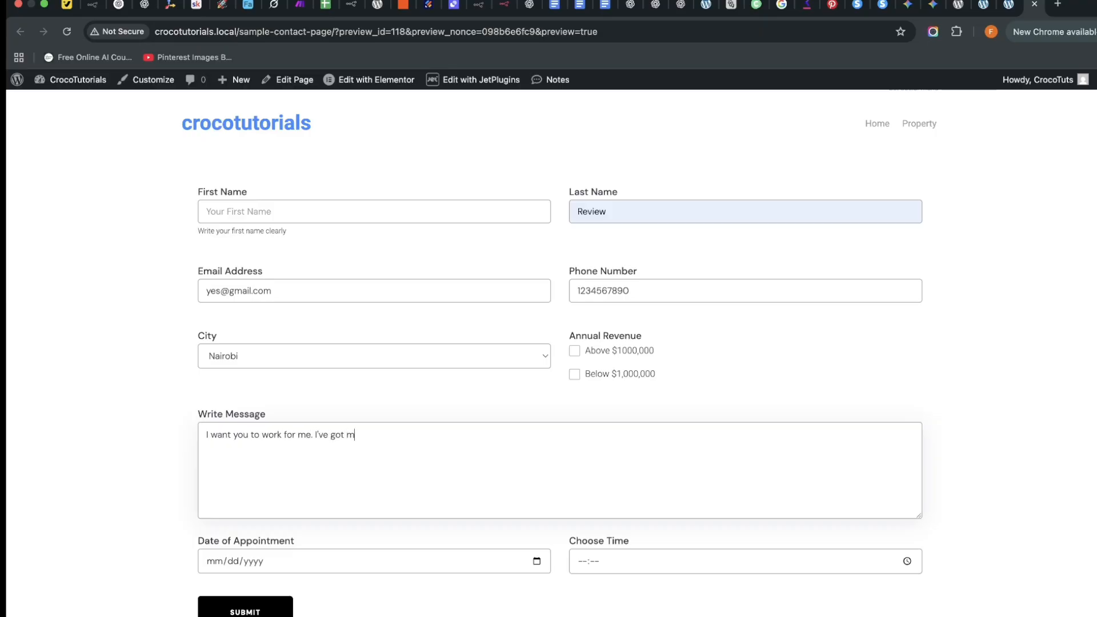
pyautogui.write('ah')
# Set the appointment to 10/31/2025 at 09:44 and submit the form.
pyautogui.click(537, 561)
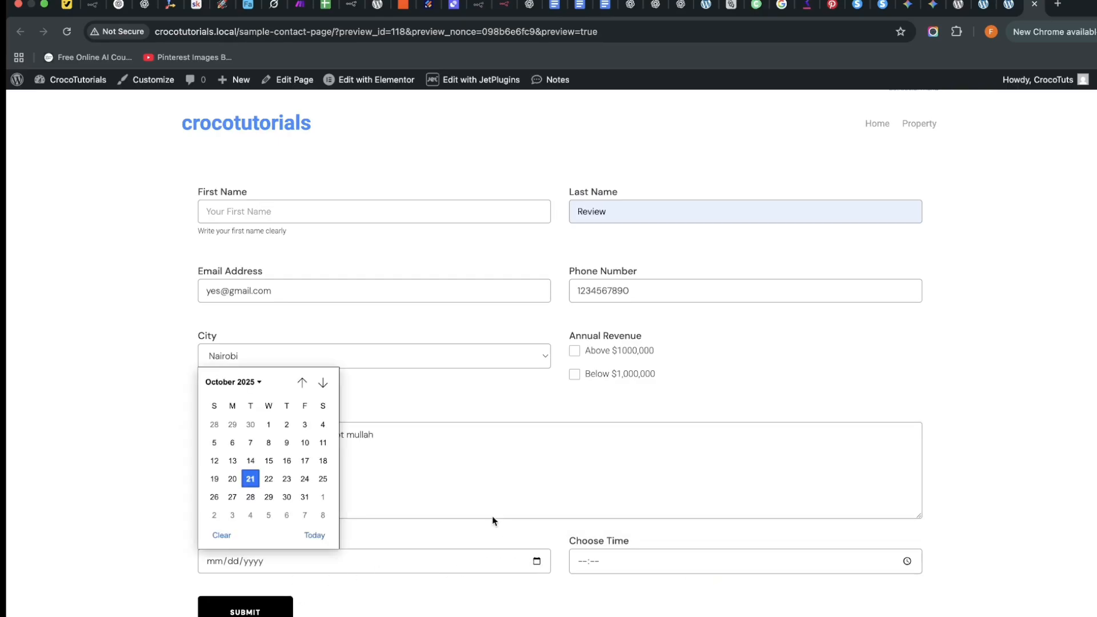
pyautogui.click(304, 496)
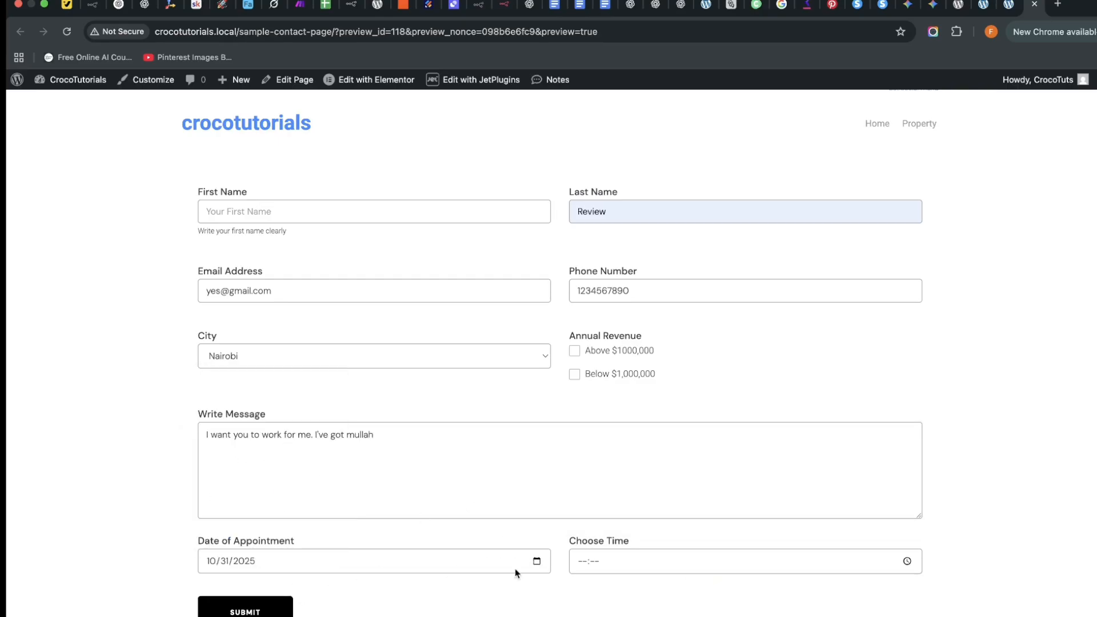
pyautogui.click(800, 568)
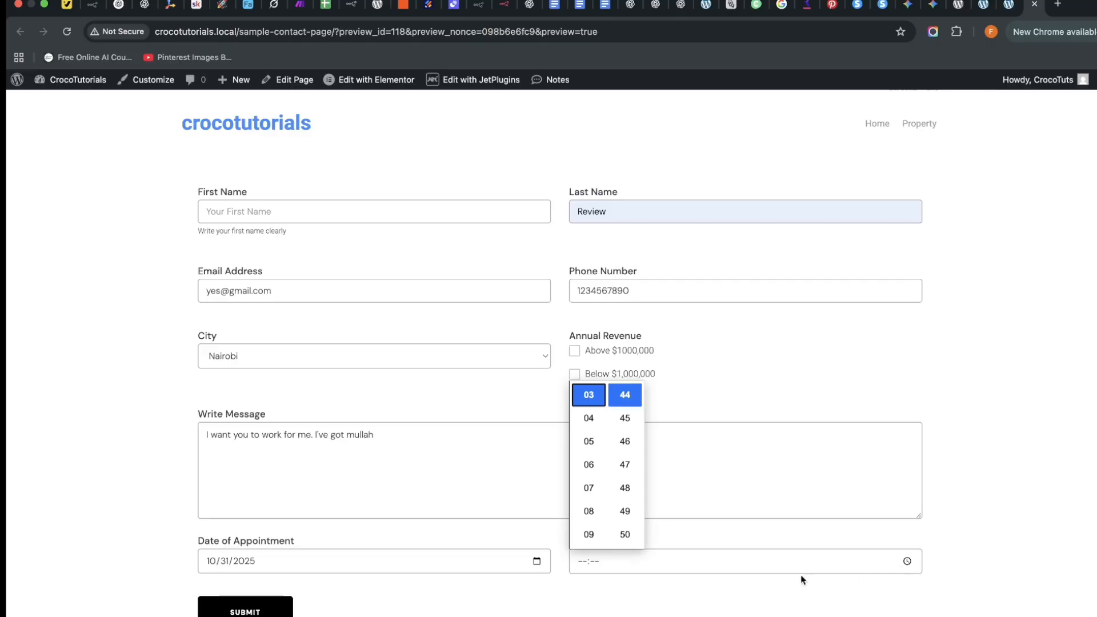
pyautogui.click(591, 534)
pyautogui.click(456, 590)
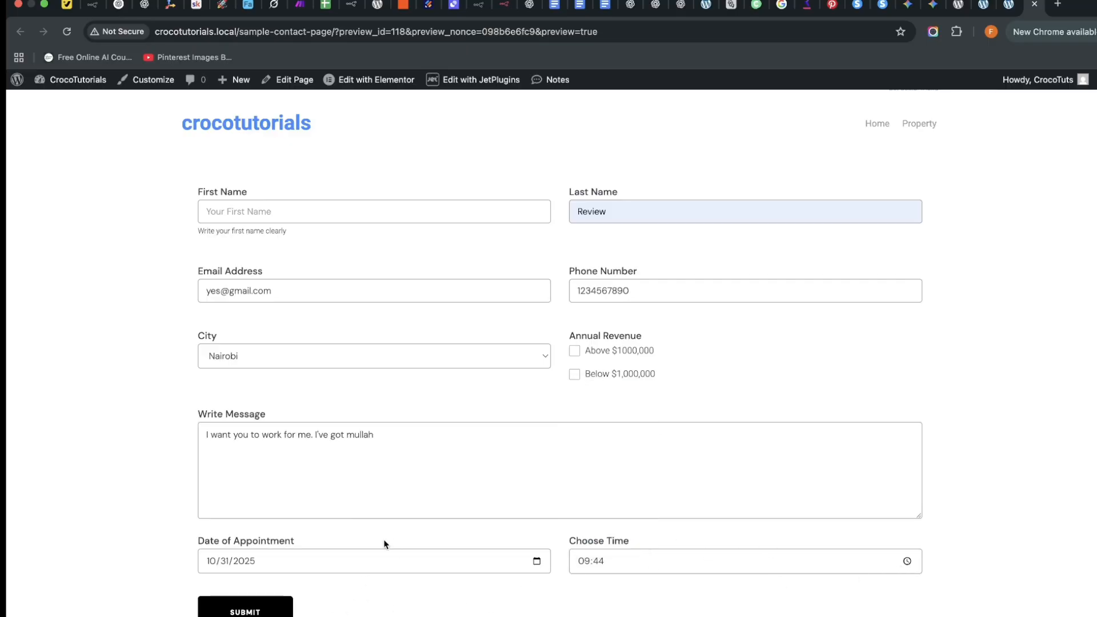
pyautogui.click(256, 615)
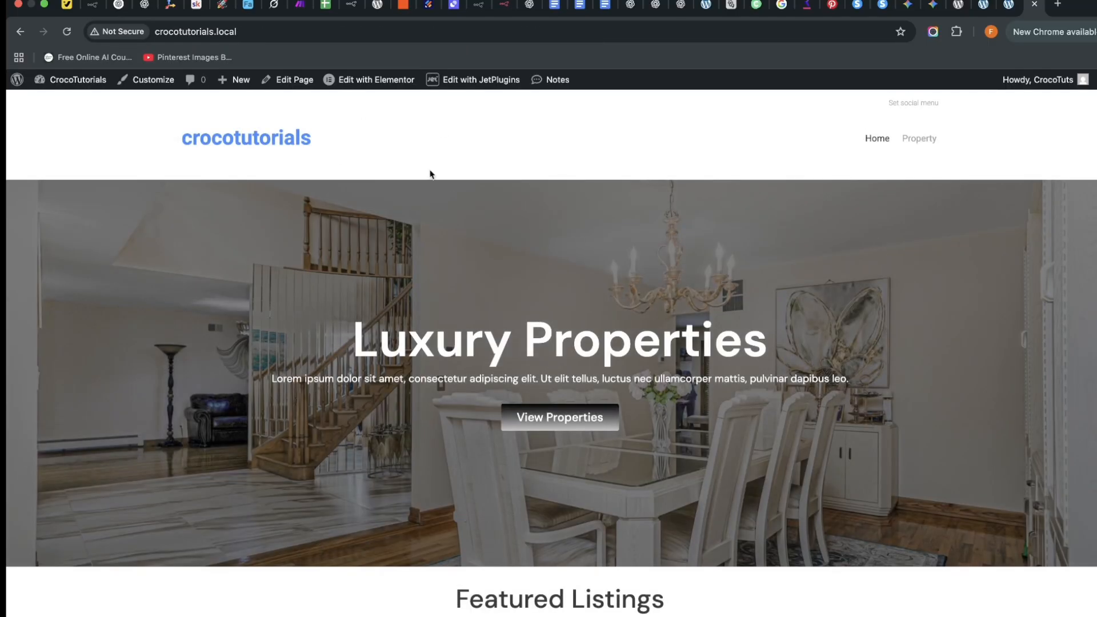
# Go from the site's home page to the WordPress dashboard and open JetFormBuilder > Form Records.
pyautogui.click(1008, 4)
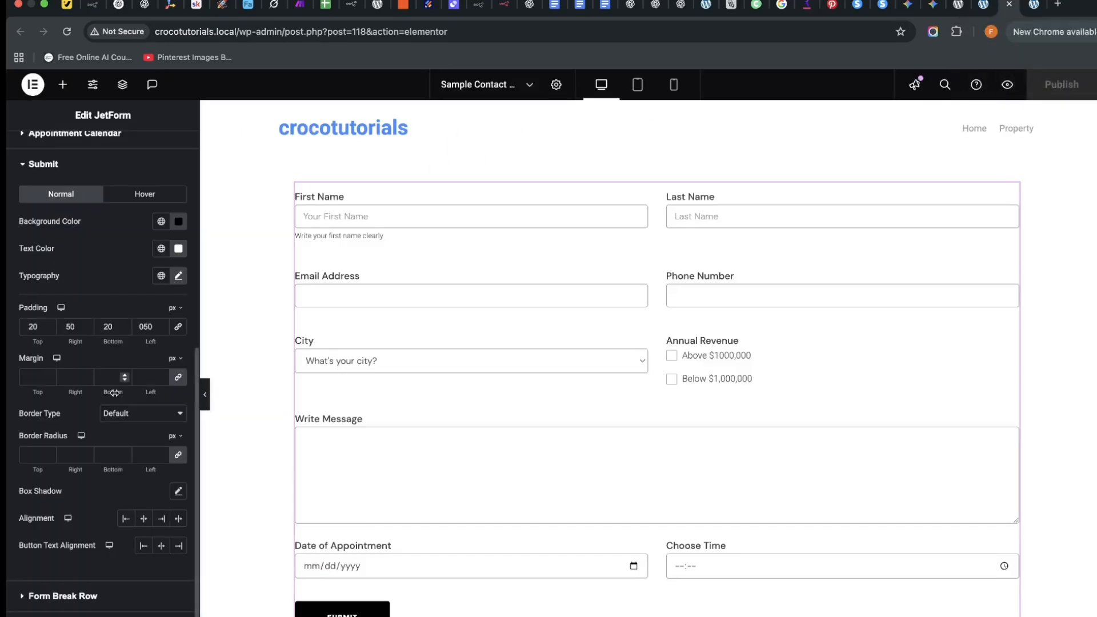
pyautogui.click(984, 8)
pyautogui.click(1026, 7)
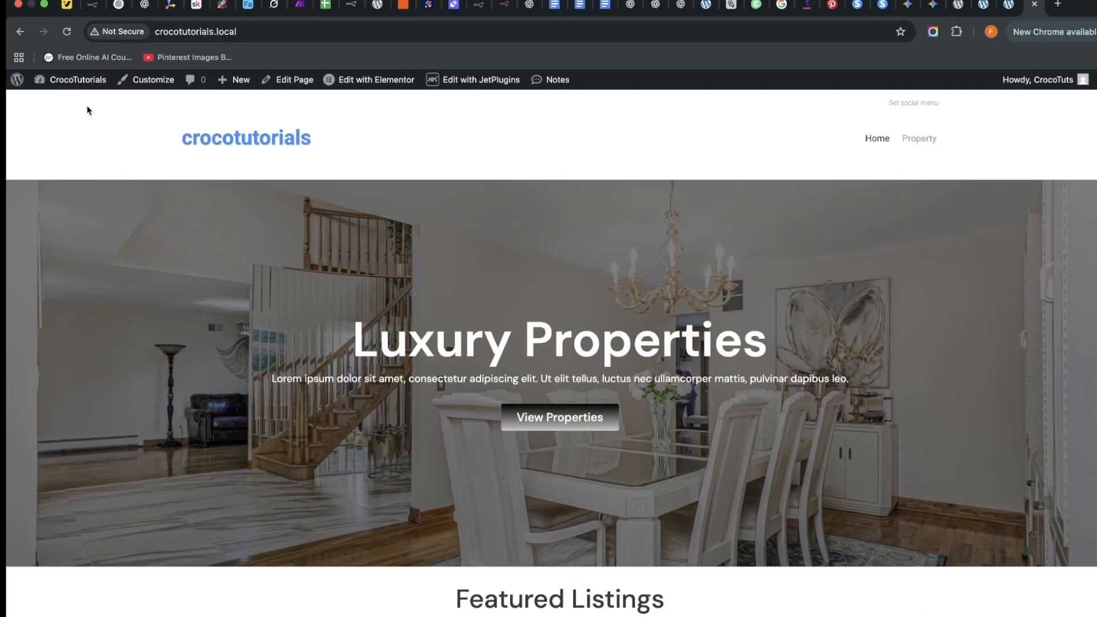
pyautogui.moveTo(87, 84)
pyautogui.click(69, 104)
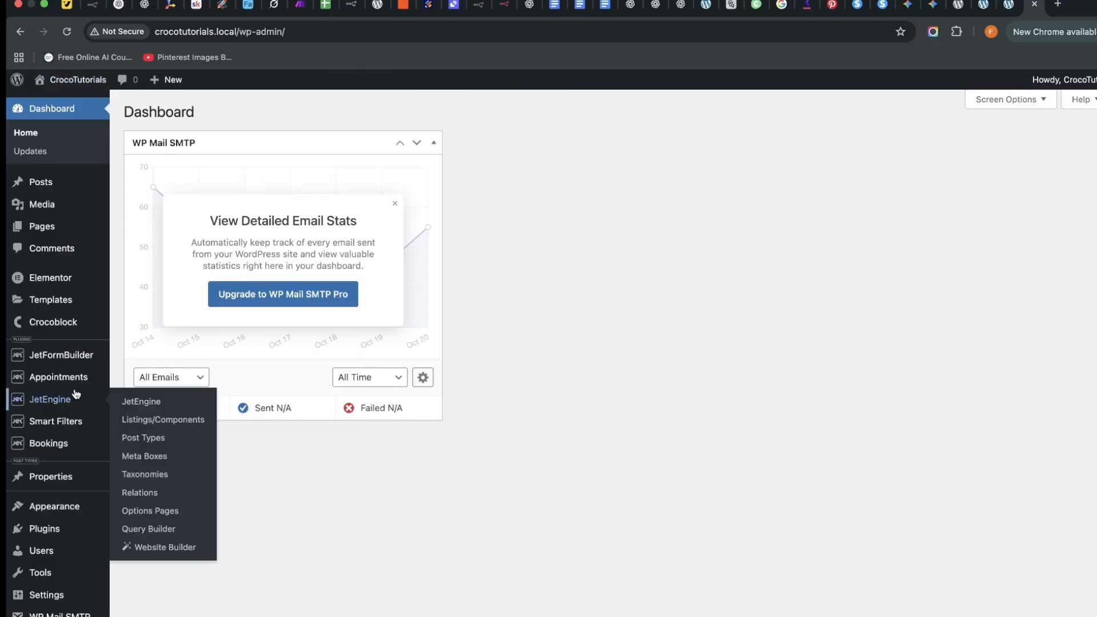
pyautogui.moveTo(72, 363)
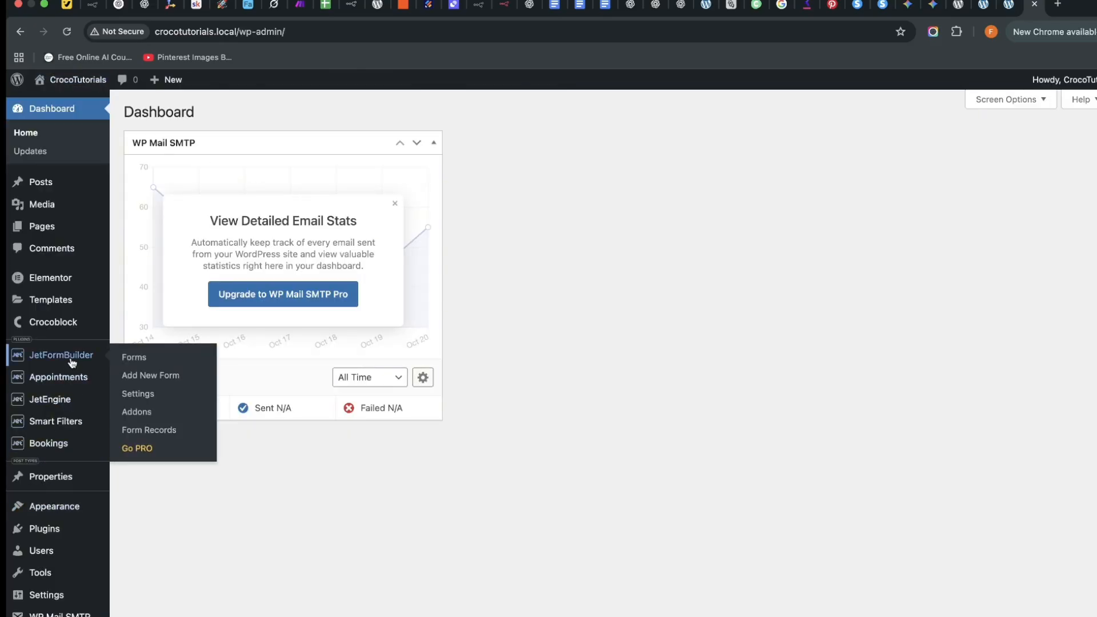
pyautogui.click(149, 430)
pyautogui.moveTo(478, 310)
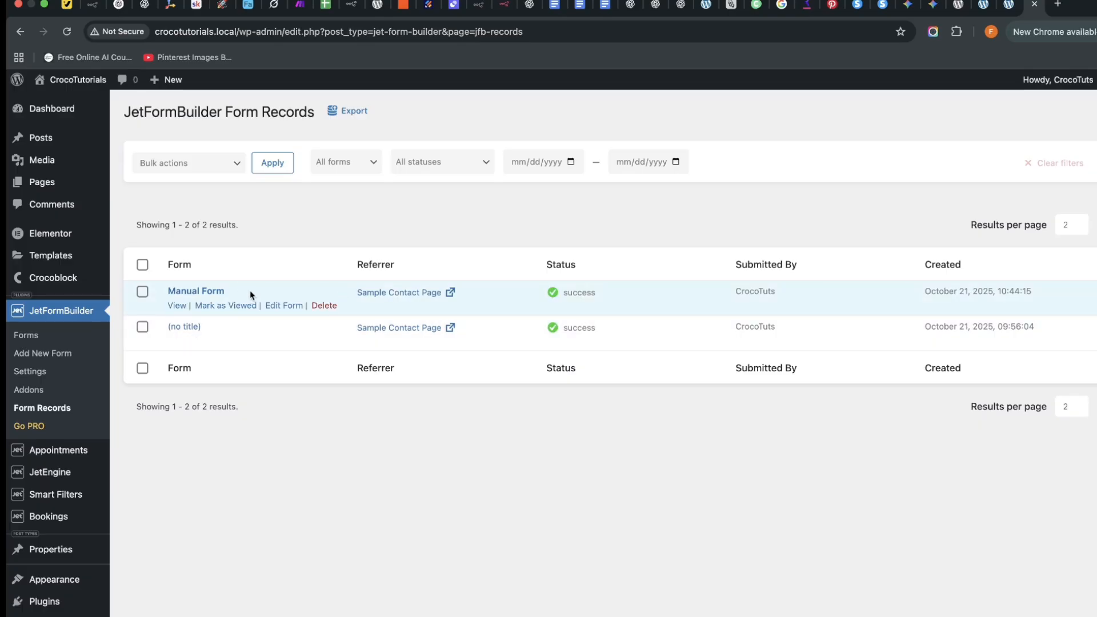
# Open the Manual Form submission's record and review its stored values: Nairobi, 2025-10-31, 09:44.
pyautogui.click(177, 305)
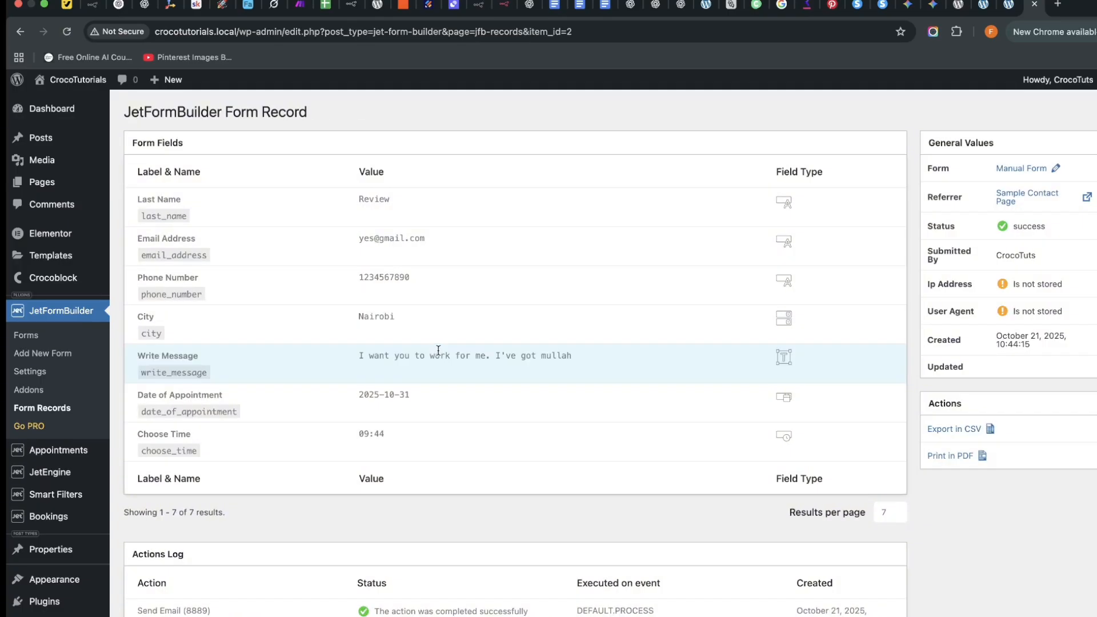
pyautogui.scroll(-1, 417, 403)
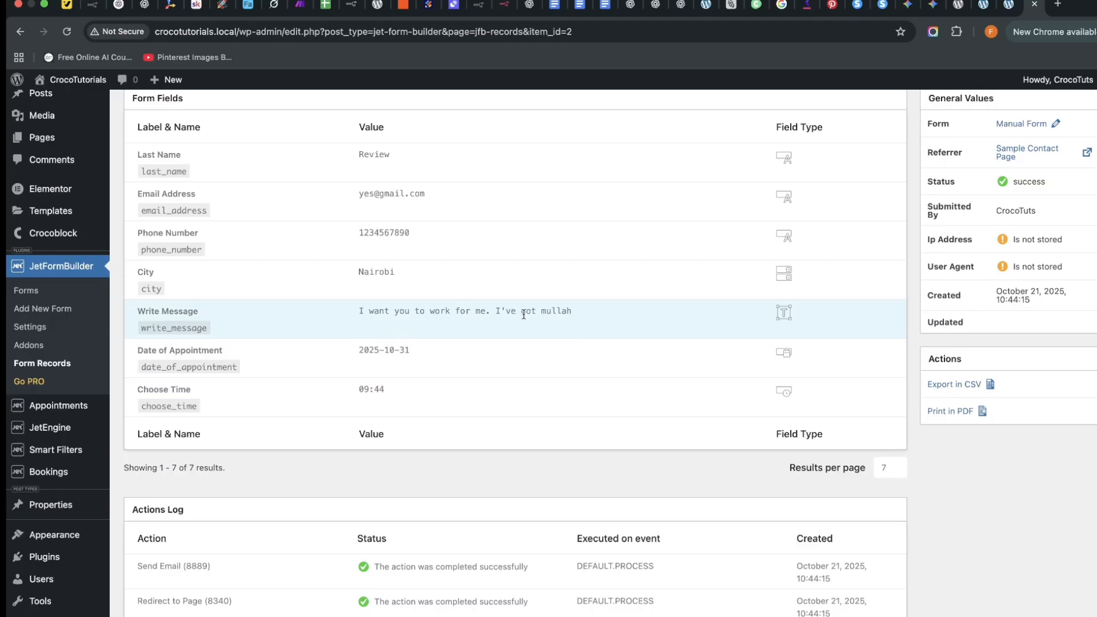
pyautogui.moveTo(494, 311); pyautogui.dragTo(557, 322)
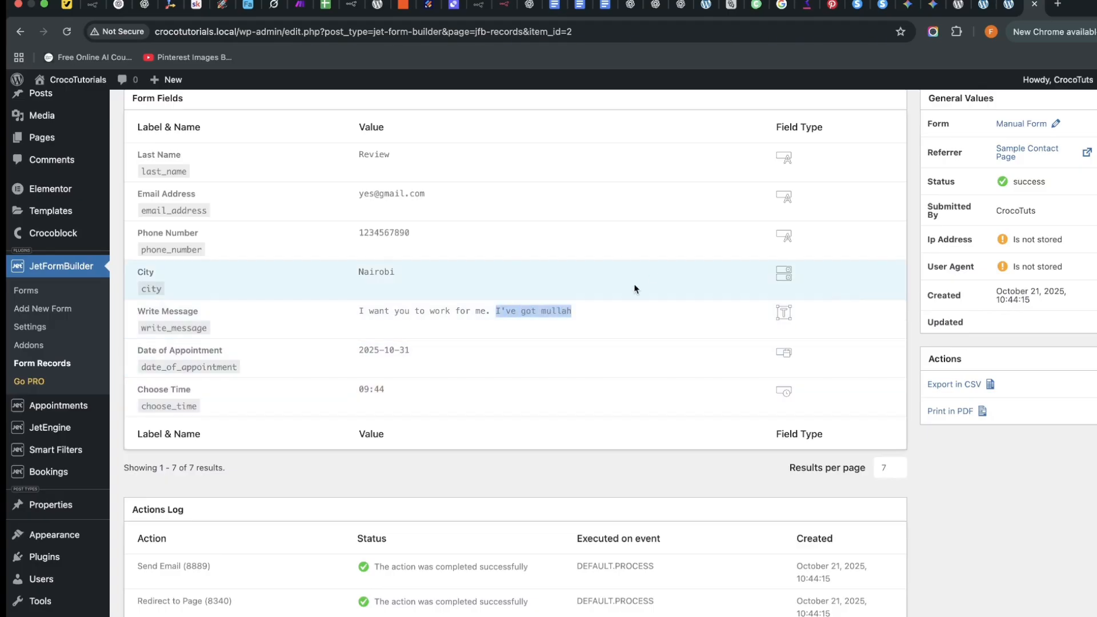
pyautogui.scroll(-1, 263, 371)
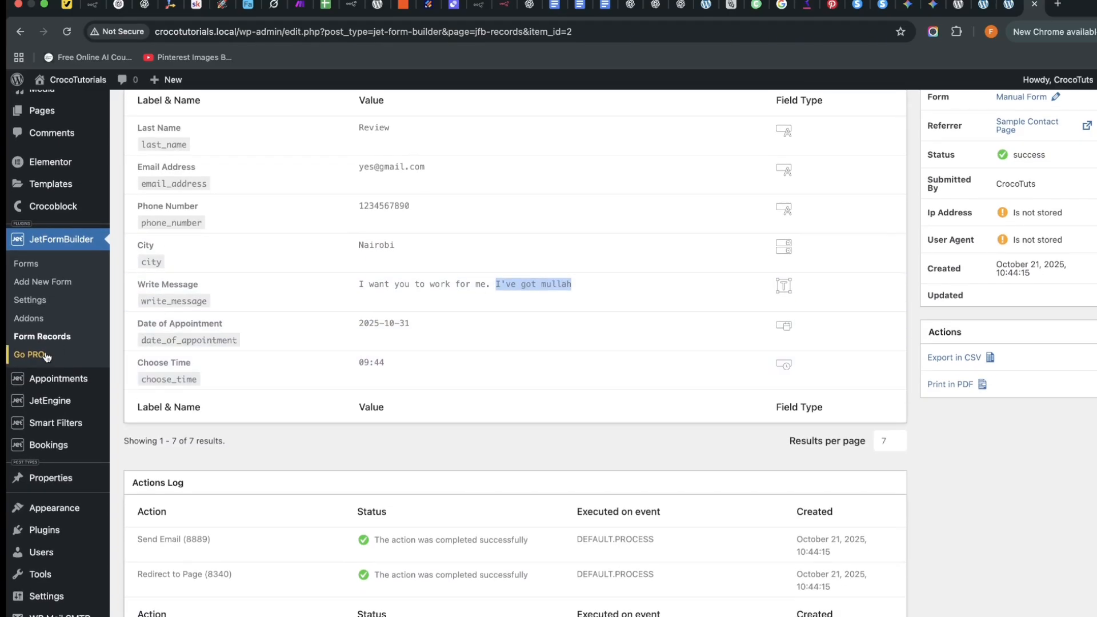
pyautogui.scroll(3, 39, 325)
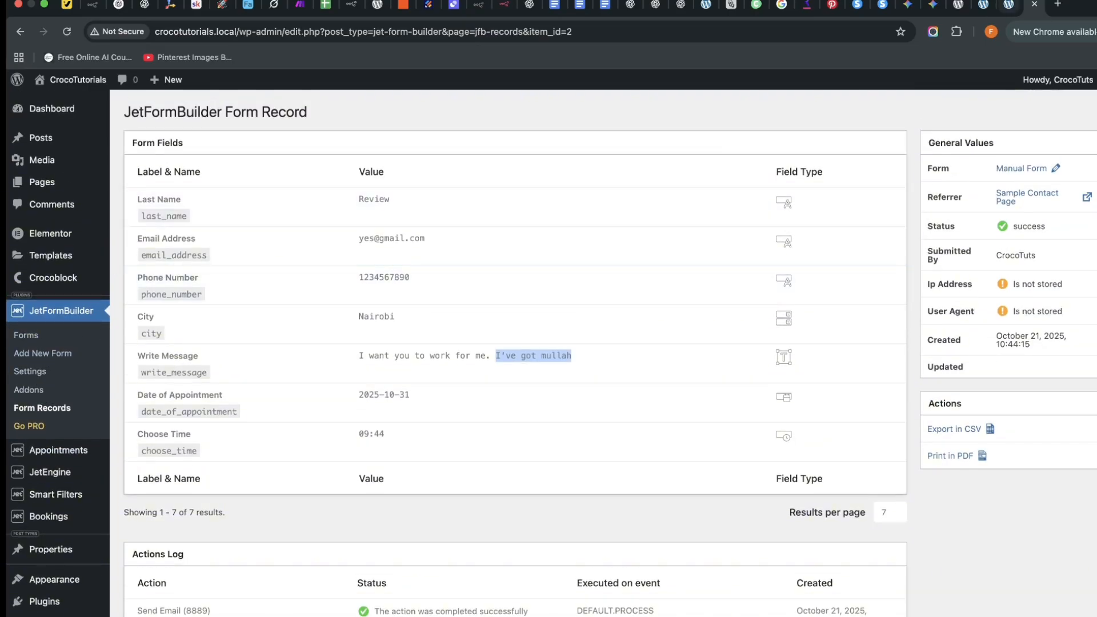
pyautogui.click(1003, 10)
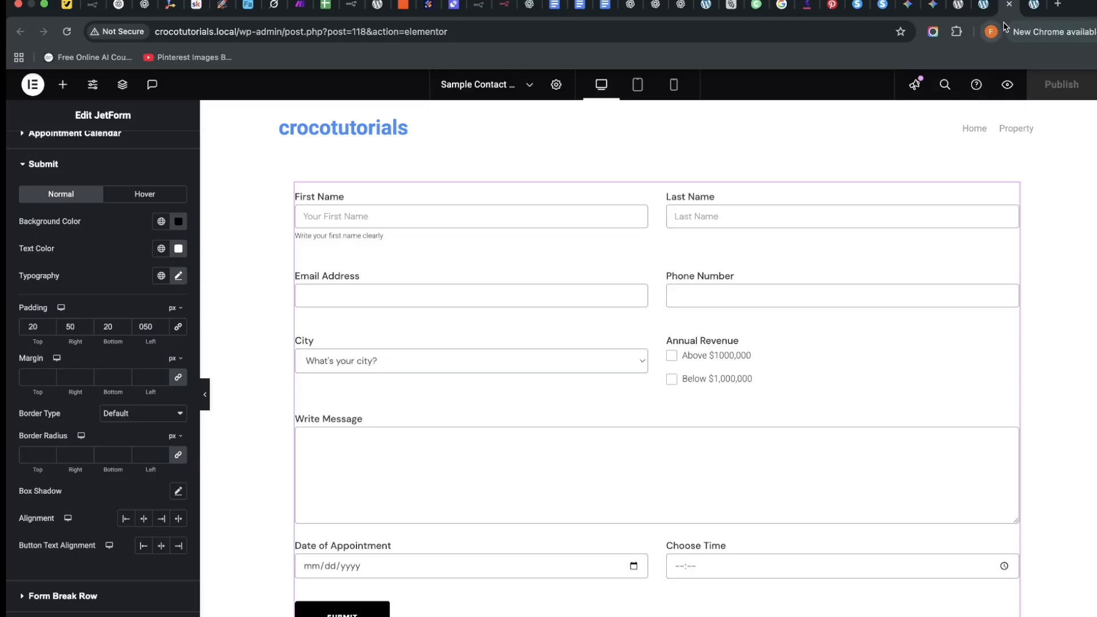
pyautogui.click(1033, 8)
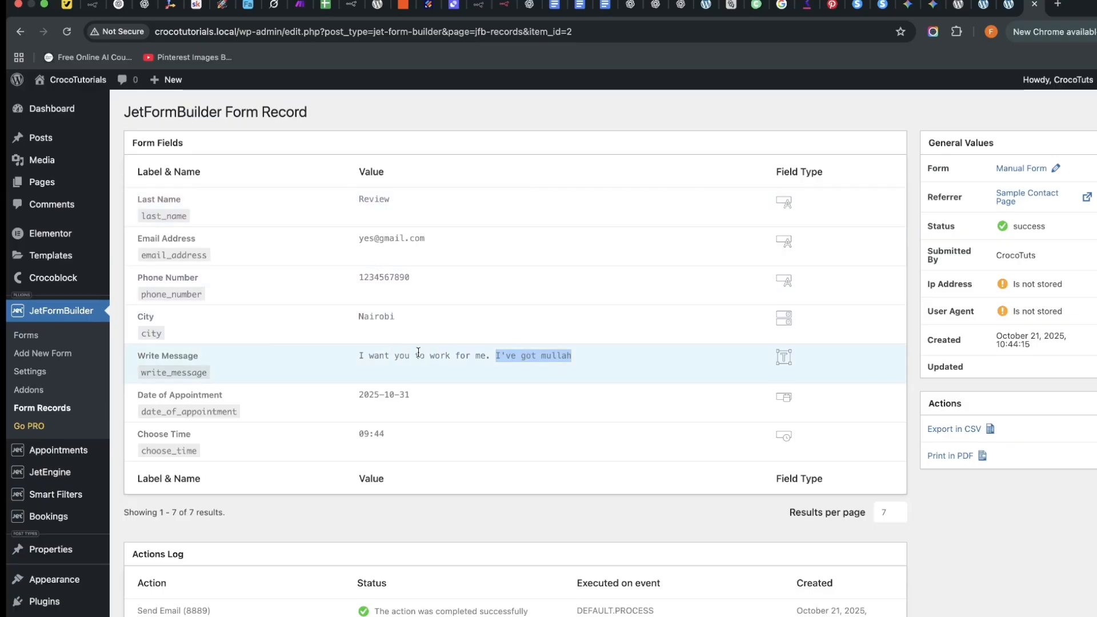
pyautogui.scroll(-1, 418, 353)
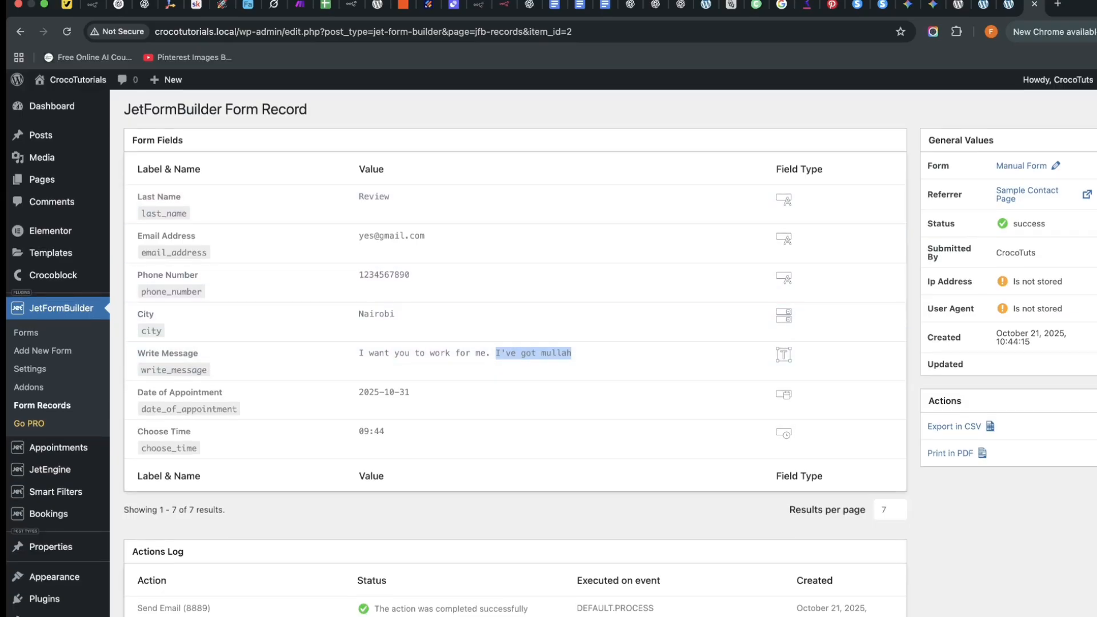